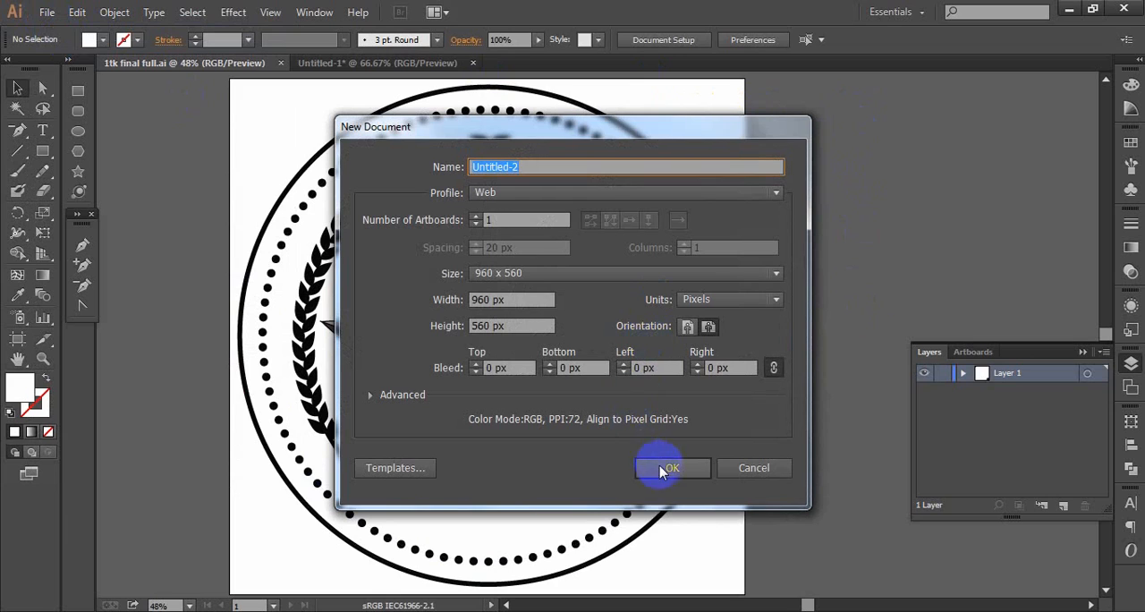
- Create a new one-artboard document with the Web profile, 960 x 560 px
{"action": "left_click", "coordinate": [667, 470]}
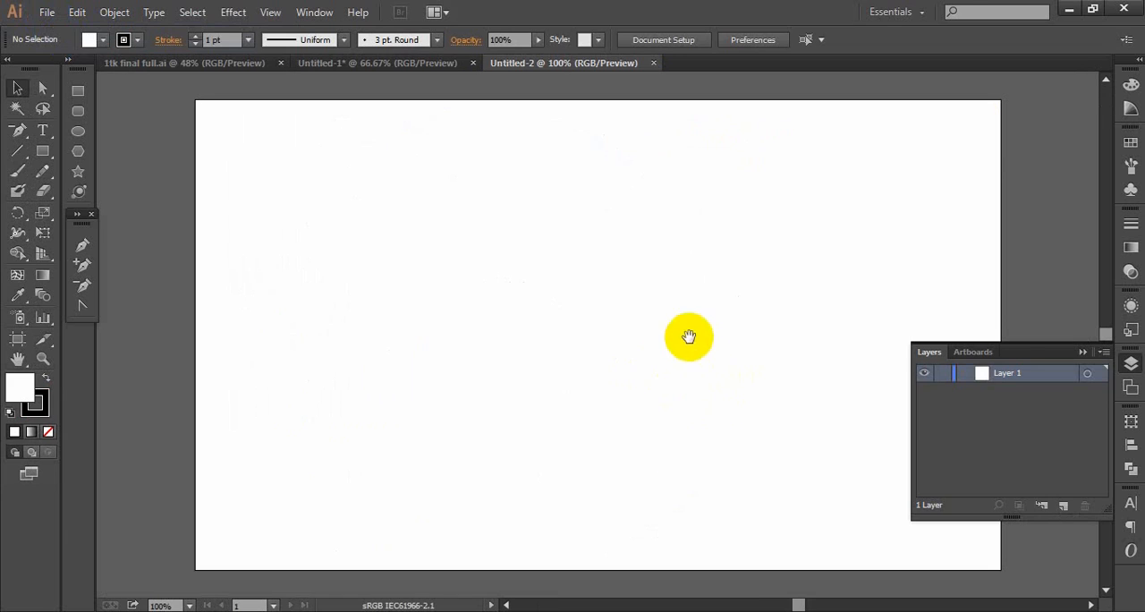
{"action": "left_click_drag", "start_coordinate": [615, 340], "coordinate": [594, 340]}
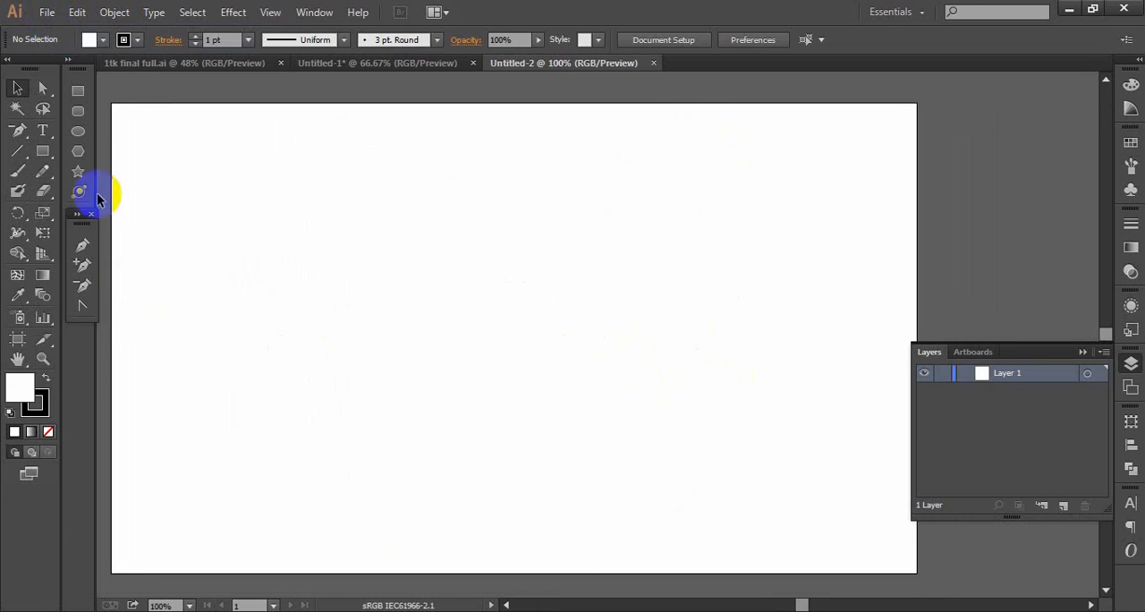
- Draw an unfilled circle about 536 px wide with a 1 pt black stroke and center it on the artboard both ways
{"action": "left_click", "coordinate": [78, 130]}
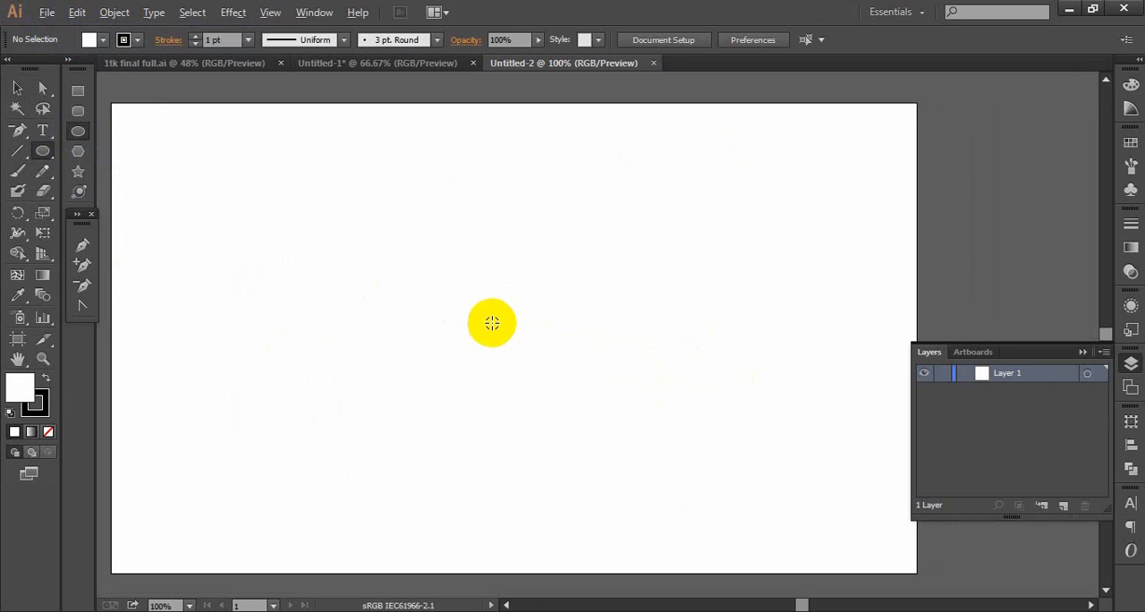
{"action": "left_click_drag", "start_coordinate": [485, 322], "coordinate": [683, 555]}
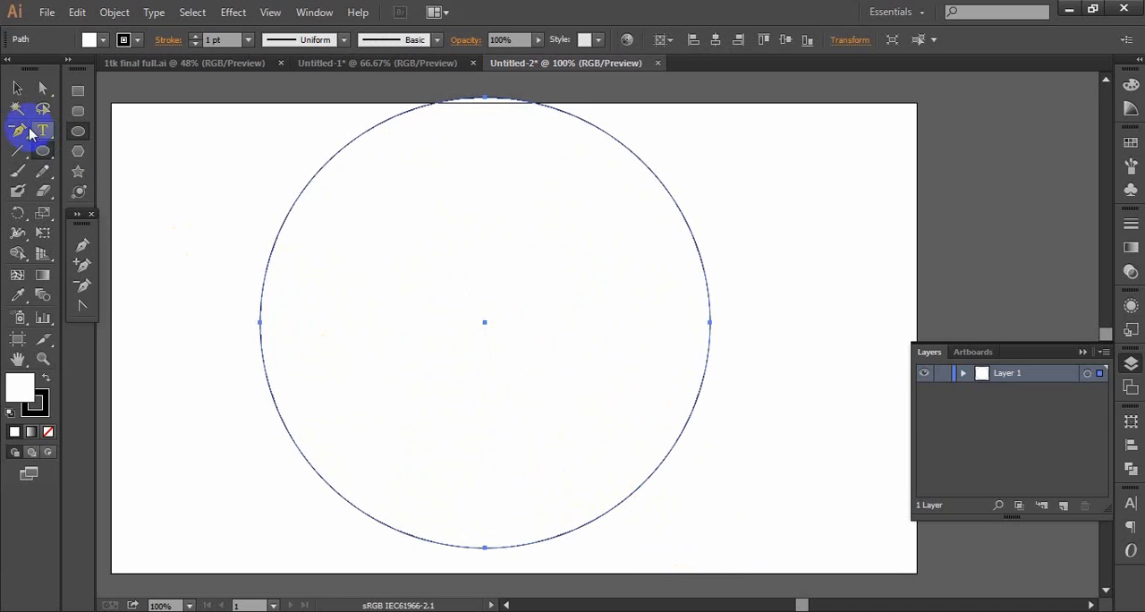
{"action": "left_click", "coordinate": [35, 404]}
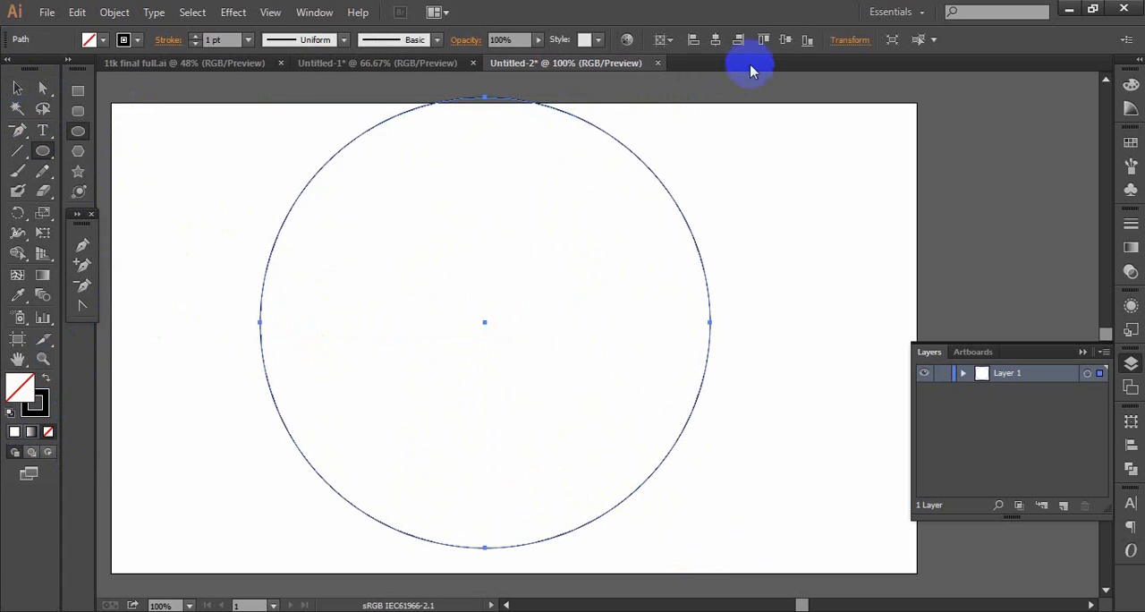
{"action": "left_click", "coordinate": [721, 42]}
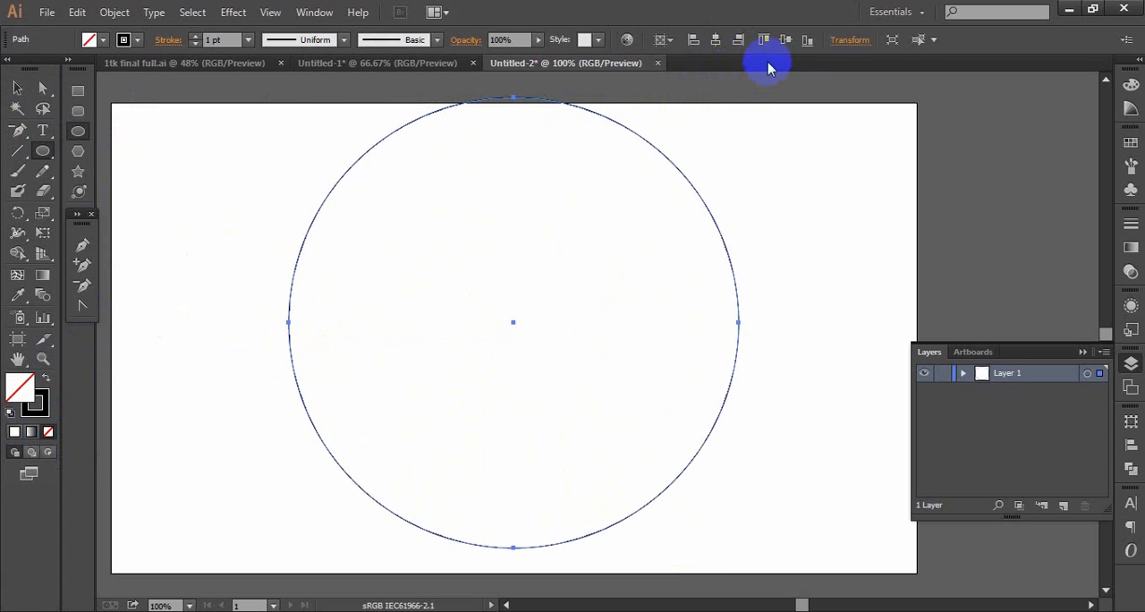
{"action": "left_click", "coordinate": [787, 39]}
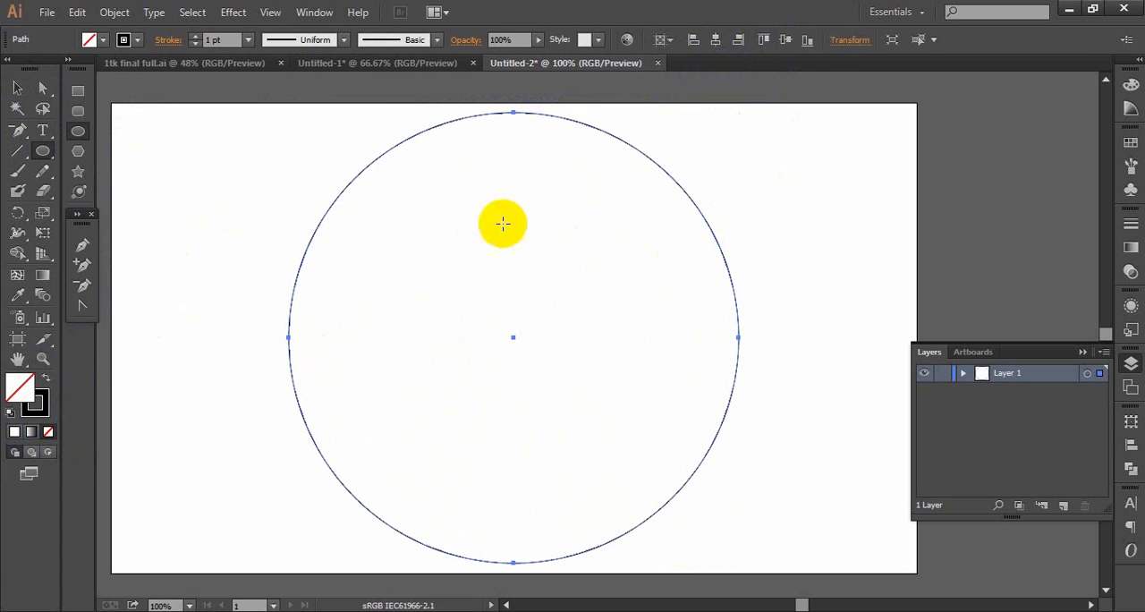
- Duplicate the circle in place and scale the copy down slightly about its center to form a second concentric ring
{"action": "left_click", "coordinate": [17, 88]}
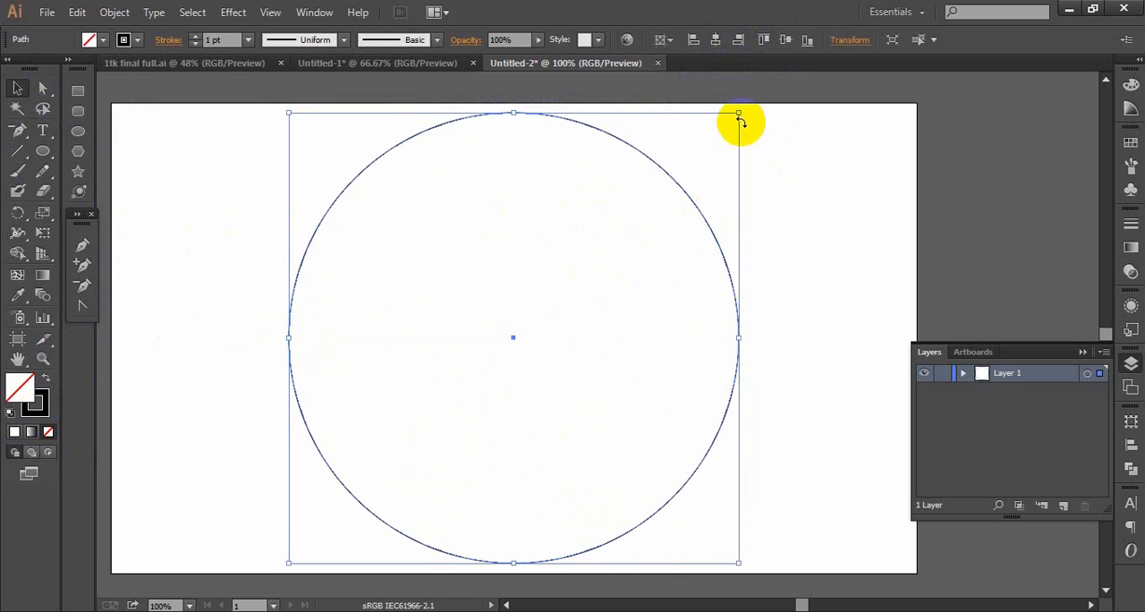
{"action": "left_click", "coordinate": [77, 12]}
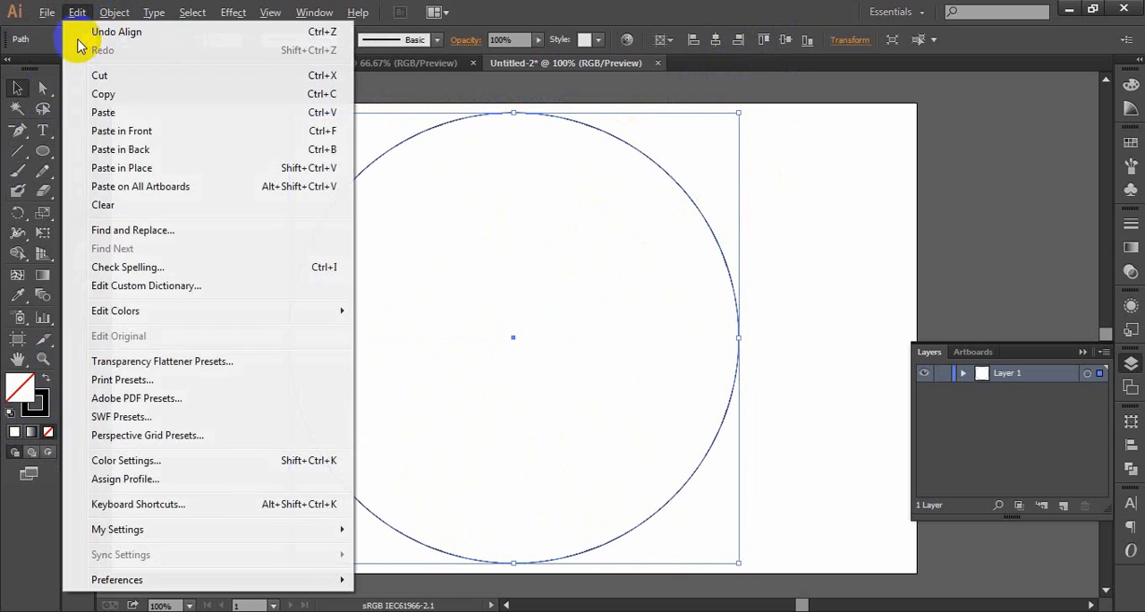
{"action": "left_click", "coordinate": [89, 96]}
{"action": "left_click", "coordinate": [77, 12]}
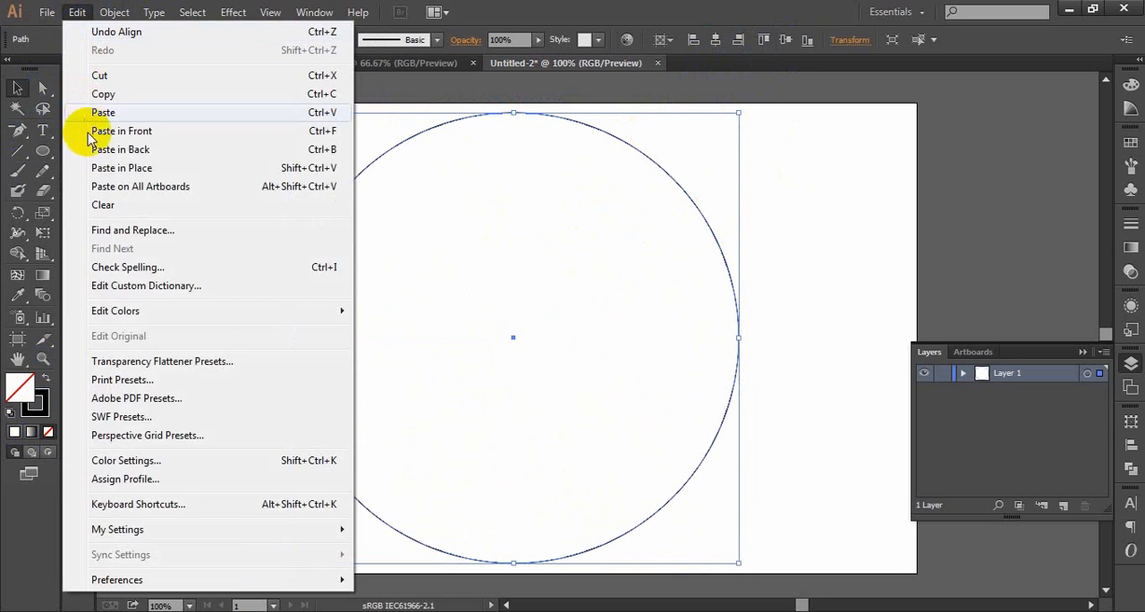
{"action": "left_click", "coordinate": [104, 168]}
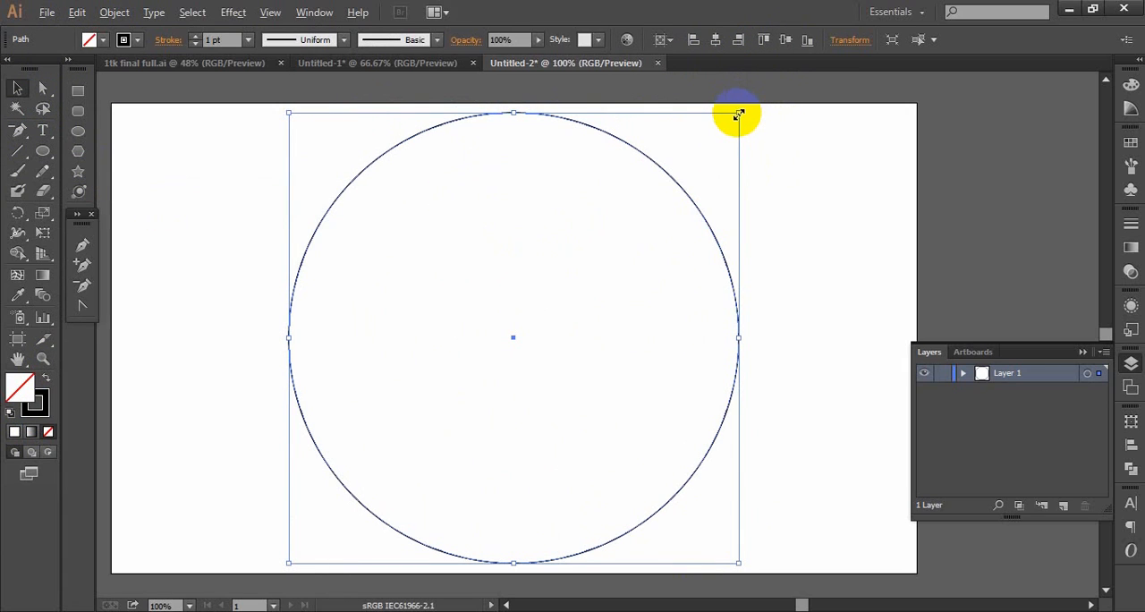
{"action": "left_click_drag", "start_coordinate": [739, 115], "coordinate": [724, 128]}
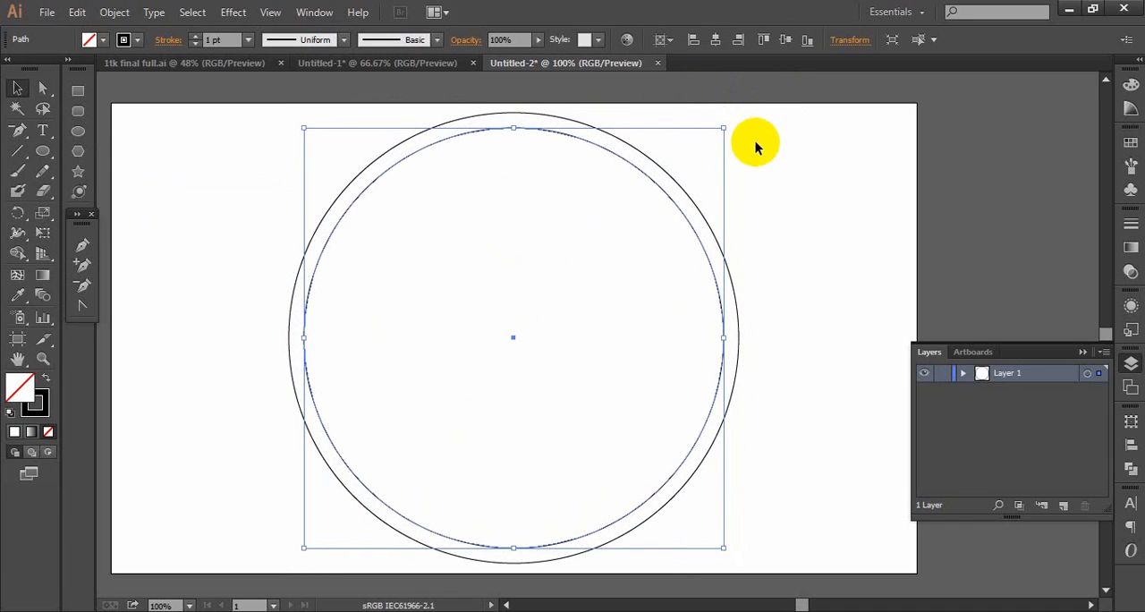
- Duplicate the second circle in place and shrink the copy about its center, leaving a wider gap for a third ring
{"action": "left_click", "coordinate": [78, 12]}
{"action": "left_click", "coordinate": [100, 94]}
{"action": "left_click", "coordinate": [78, 12]}
{"action": "left_click", "coordinate": [109, 172]}
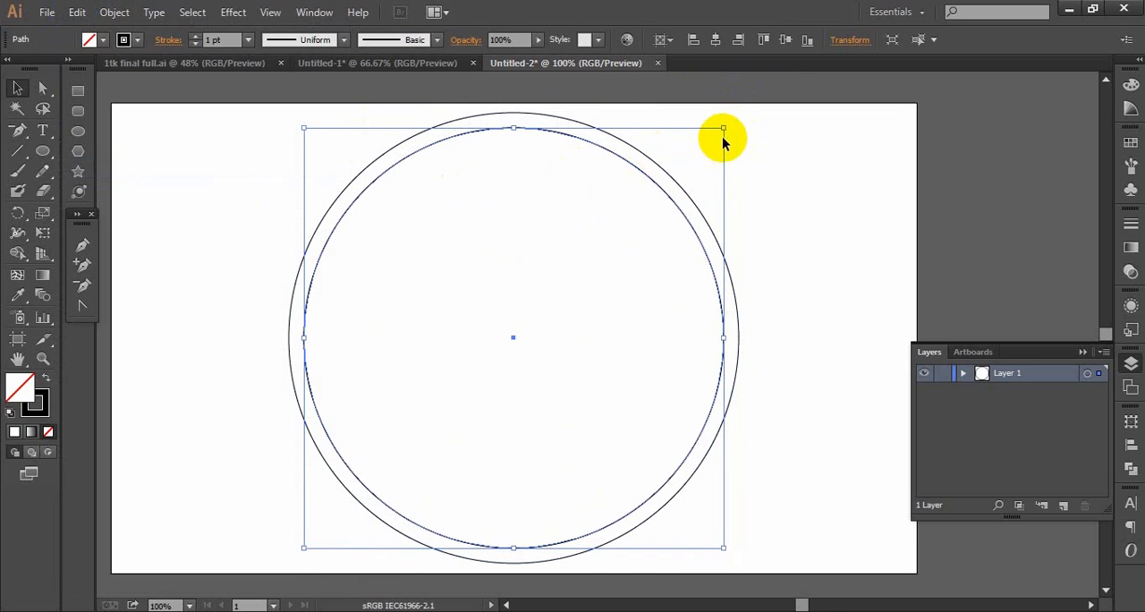
{"action": "left_click_drag", "start_coordinate": [725, 128], "coordinate": [702, 146]}
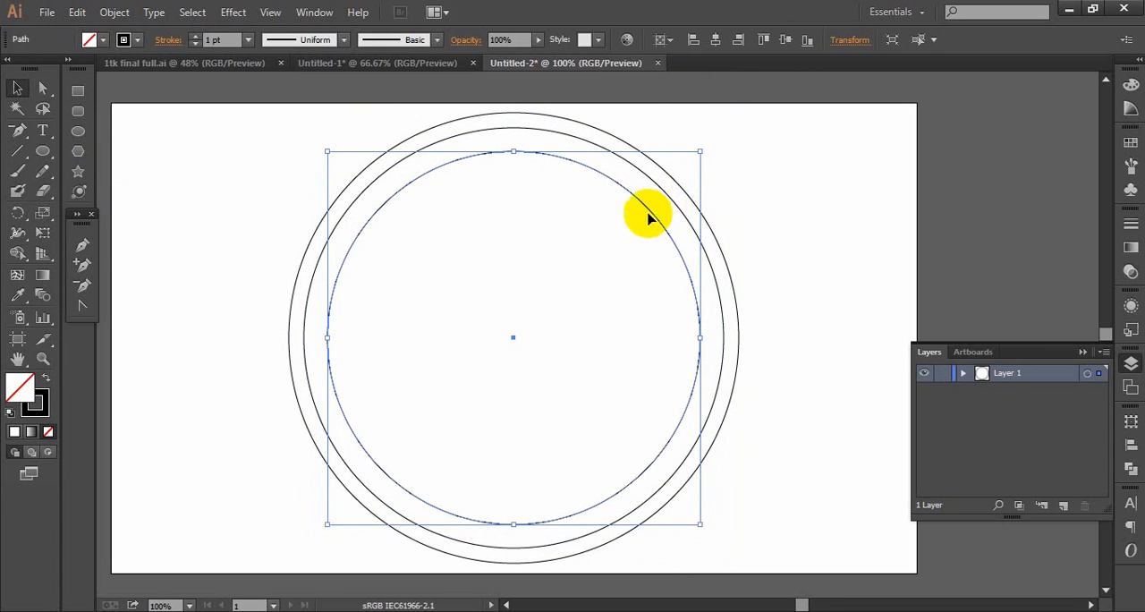
- Duplicate the third circle in place, rename the copy "data" in the layer list and hide it
{"action": "left_click", "coordinate": [77, 12]}
{"action": "left_click", "coordinate": [102, 97]}
{"action": "left_click", "coordinate": [79, 12]}
{"action": "left_click", "coordinate": [101, 168]}
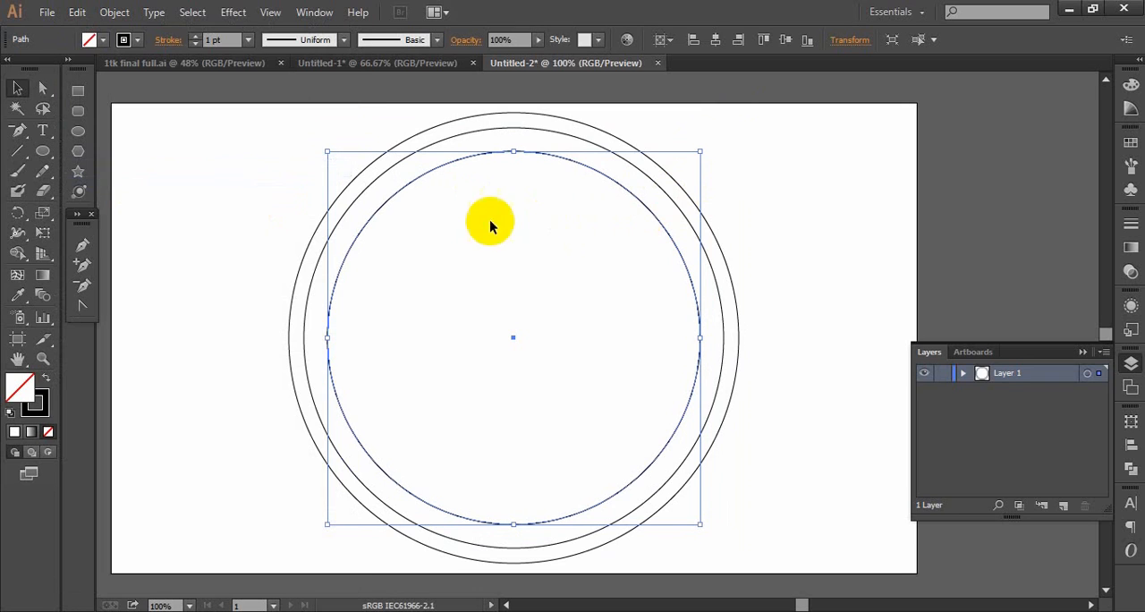
{"action": "left_click", "coordinate": [962, 373]}
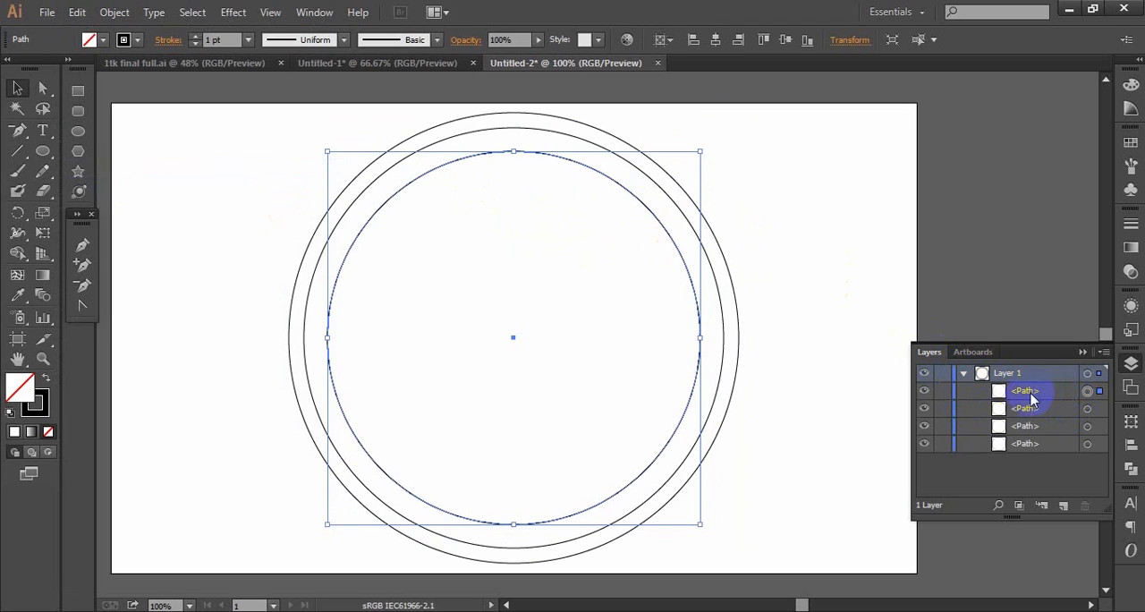
{"action": "left_click", "coordinate": [1022, 393]}
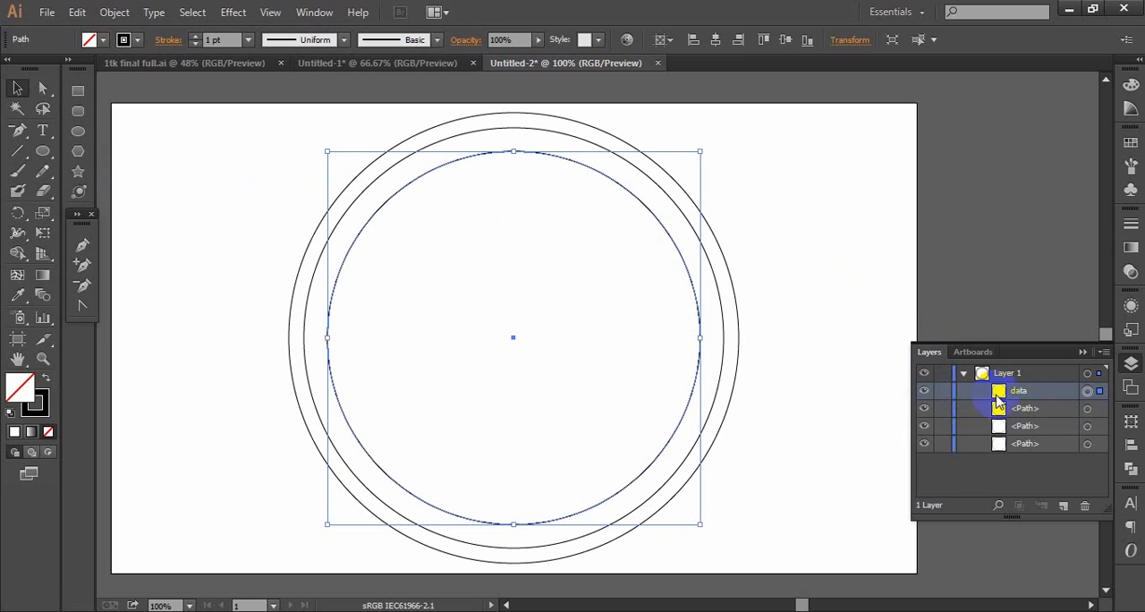
{"action": "left_click", "coordinate": [924, 396]}
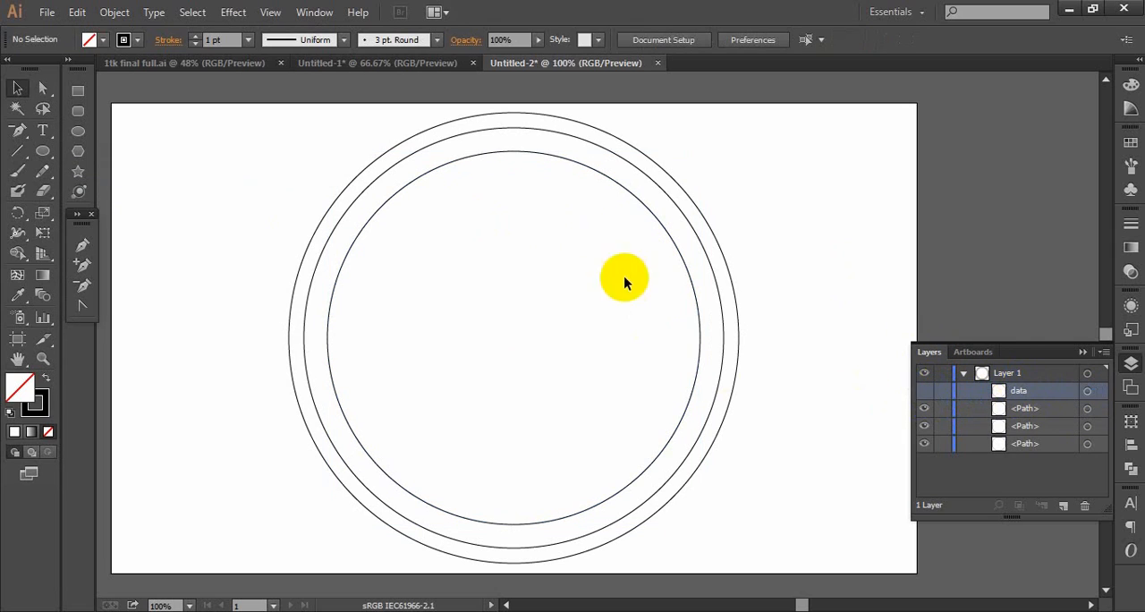
- Duplicate the visible innermost circle in place and scale the copy down about its center to form a fourth ring
{"action": "left_click", "coordinate": [678, 255]}
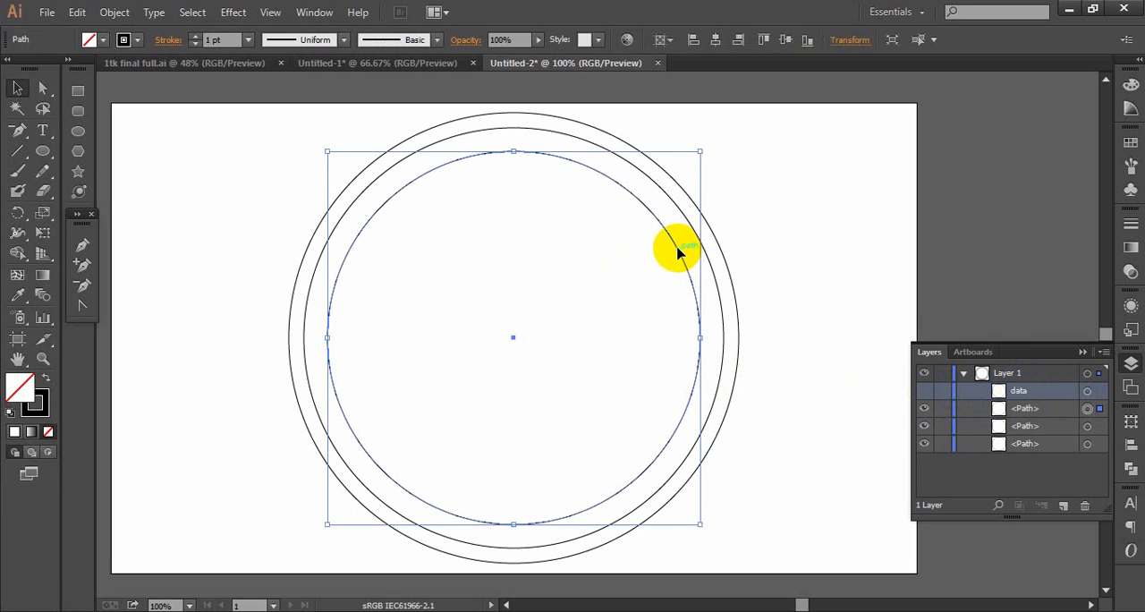
{"action": "left_click", "coordinate": [77, 12]}
{"action": "left_click", "coordinate": [102, 94]}
{"action": "left_click", "coordinate": [77, 12]}
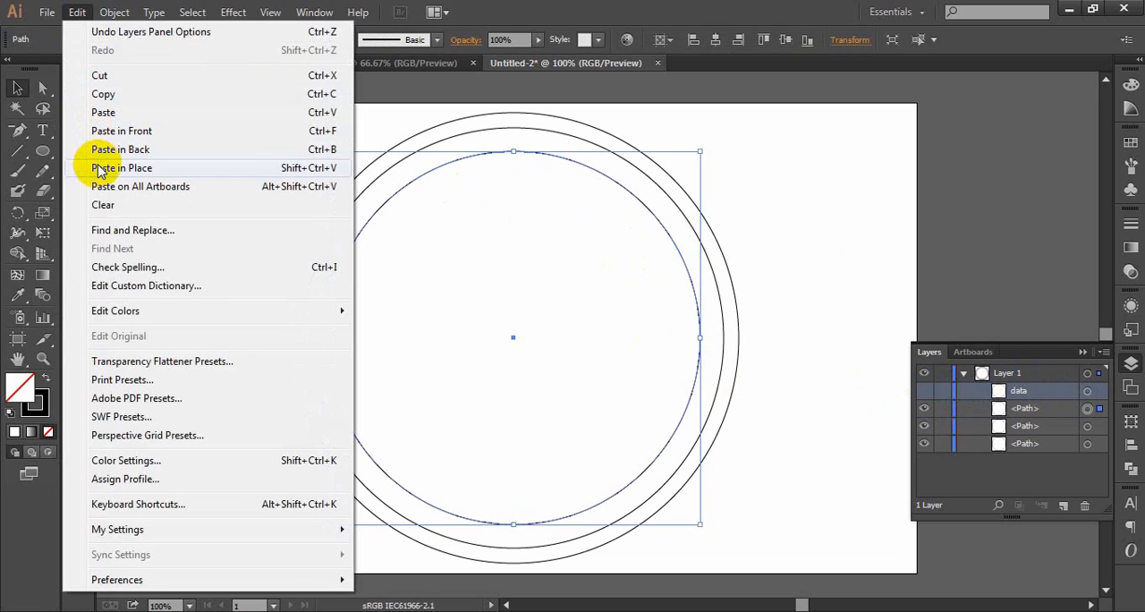
{"action": "left_click", "coordinate": [100, 171]}
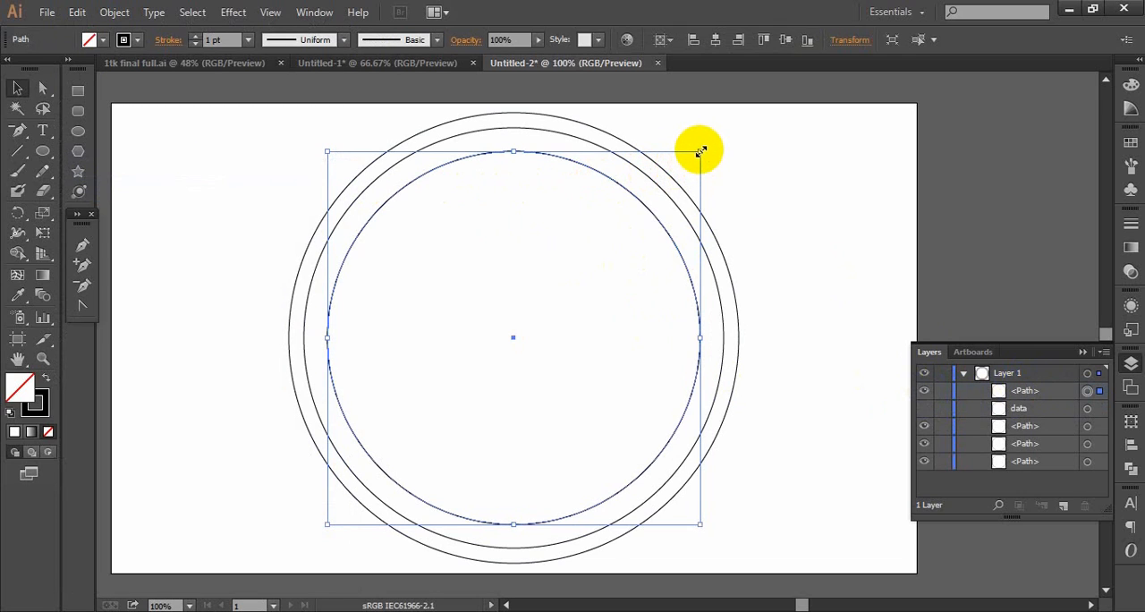
{"action": "left_click_drag", "start_coordinate": [702, 152], "coordinate": [682, 170]}
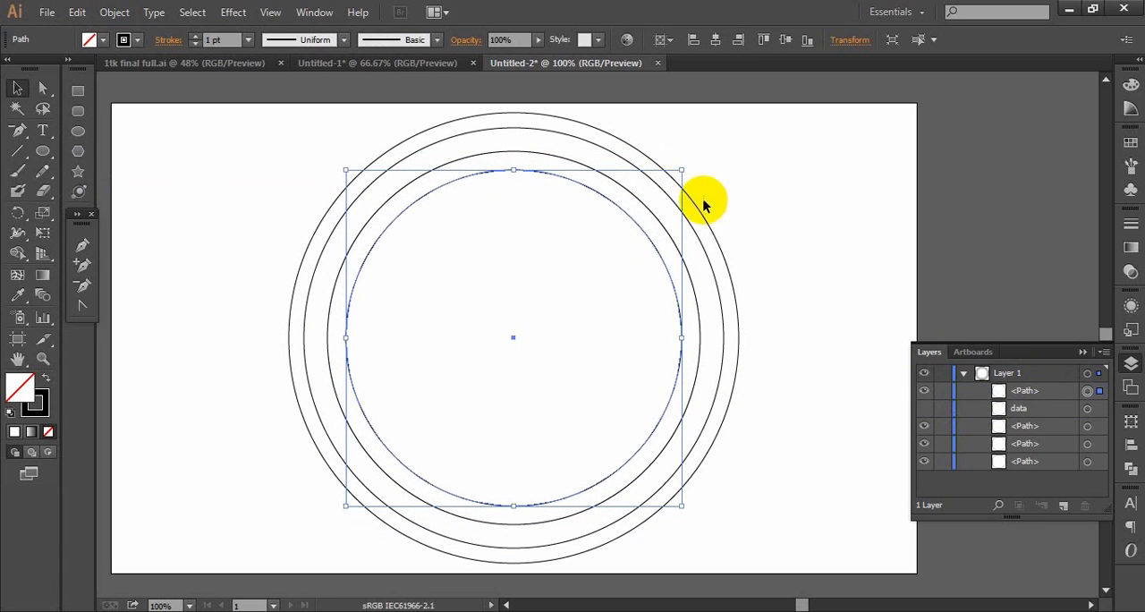
- Create a 10 x 10 px circle in the blank artboard area beside the concentric rings
{"action": "left_click", "coordinate": [760, 253]}
{"action": "left_click_drag", "start_coordinate": [403, 291], "coordinate": [586, 277]}
{"action": "left_click", "coordinate": [78, 134]}
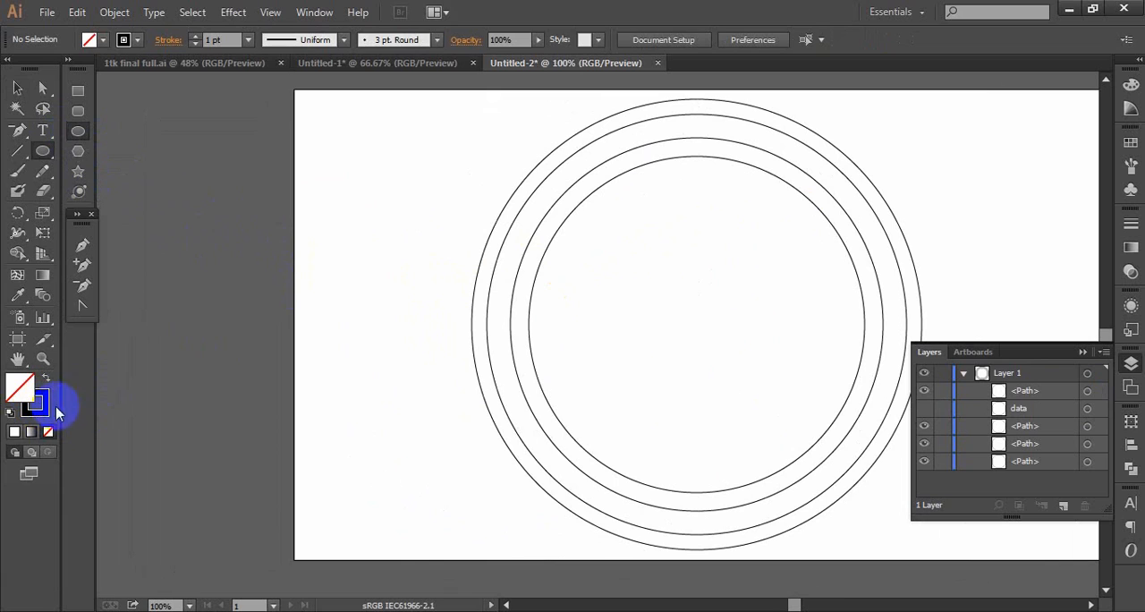
{"action": "left_click", "coordinate": [411, 334]}
{"action": "left_click", "coordinate": [624, 471]}
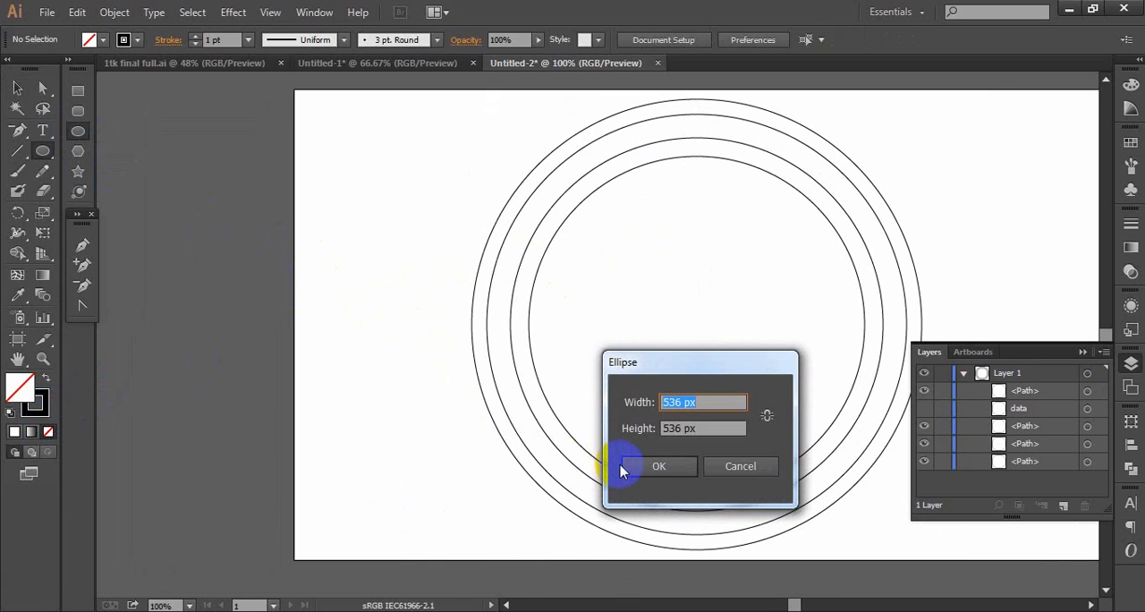
{"action": "type", "text": "1"}
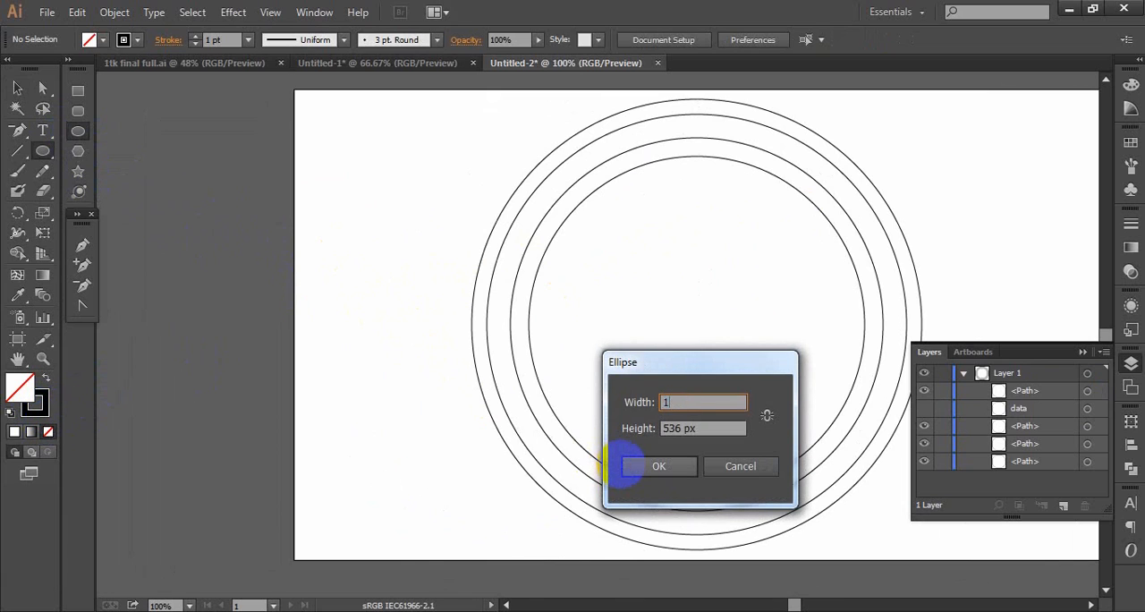
{"action": "type", "text": "0"}
{"action": "key", "text": "Tab"}
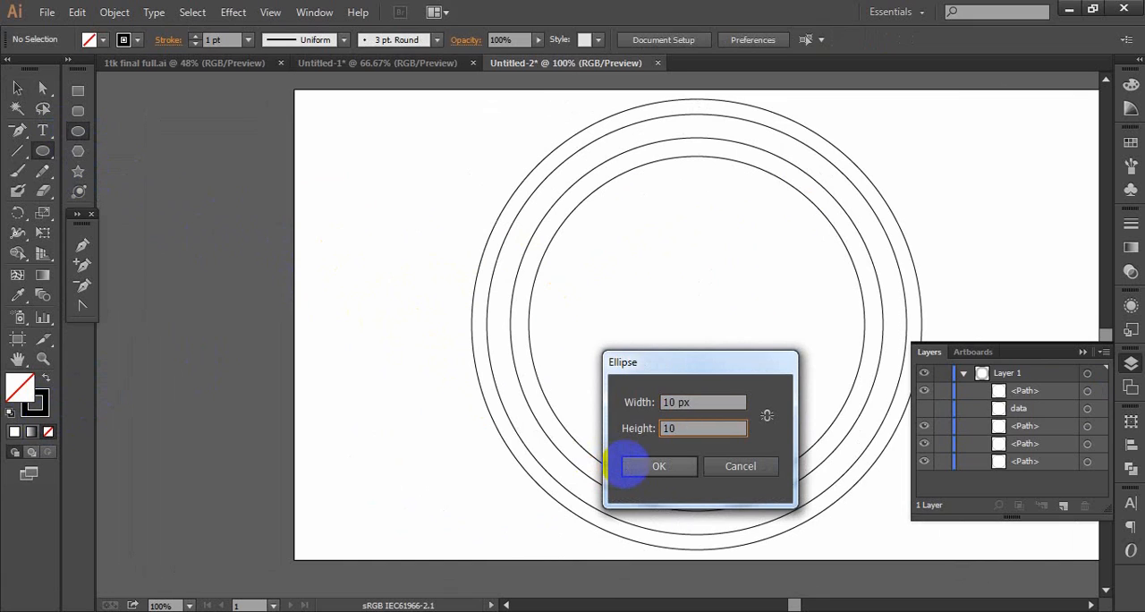
{"action": "left_click", "coordinate": [658, 466]}
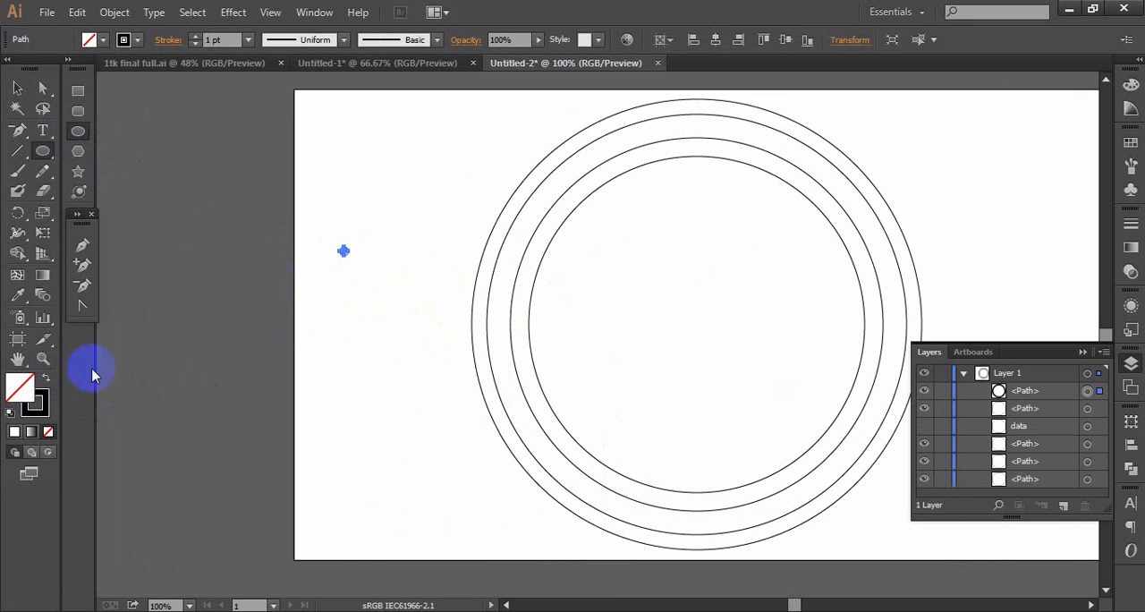
- Remove the small circle's stroke and fill it with solid black
{"action": "left_click", "coordinate": [45, 413]}
{"action": "left_click", "coordinate": [48, 432]}
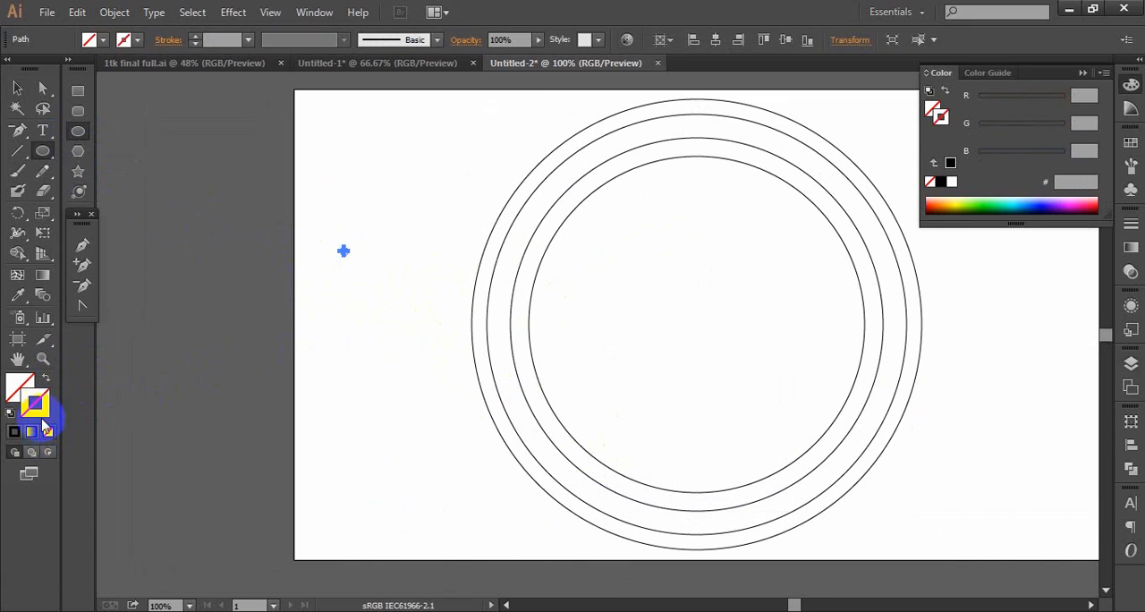
{"action": "left_click", "coordinate": [29, 387]}
{"action": "left_click", "coordinate": [16, 432]}
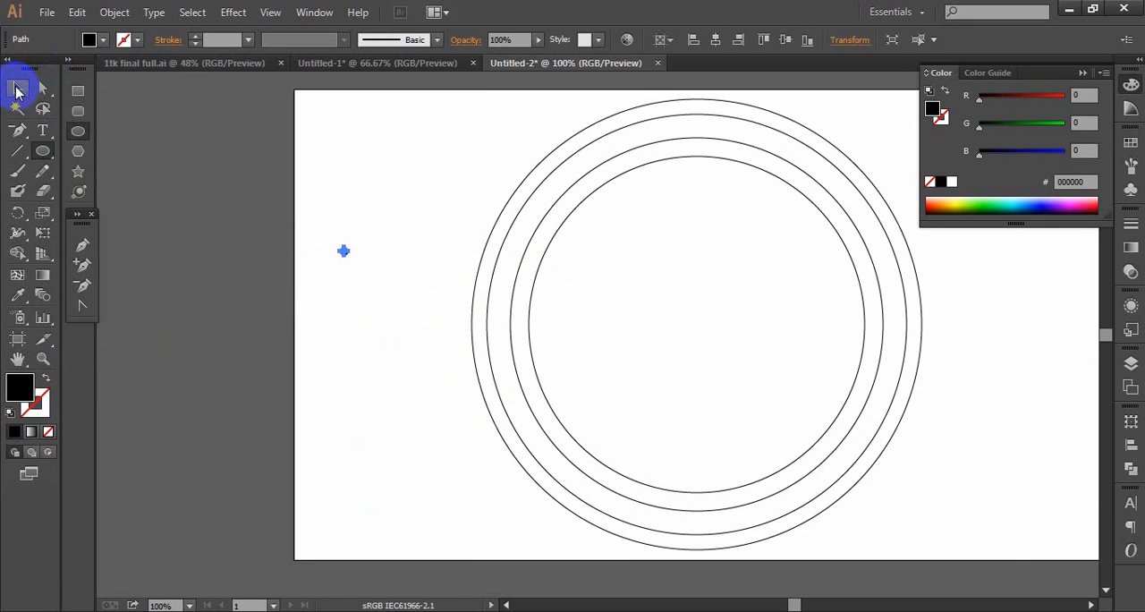
- Define a pattern brush from the black dot with fixed 100% scale, 0% spacing and Stretch to fit
{"action": "left_click", "coordinate": [1130, 167]}
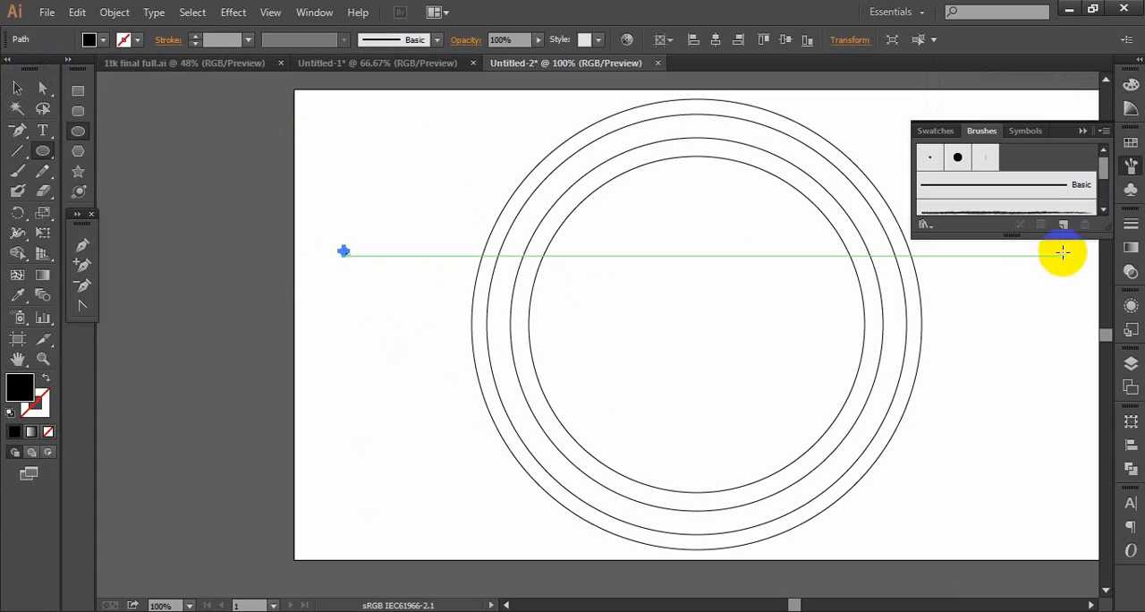
{"action": "left_click", "coordinate": [17, 88]}
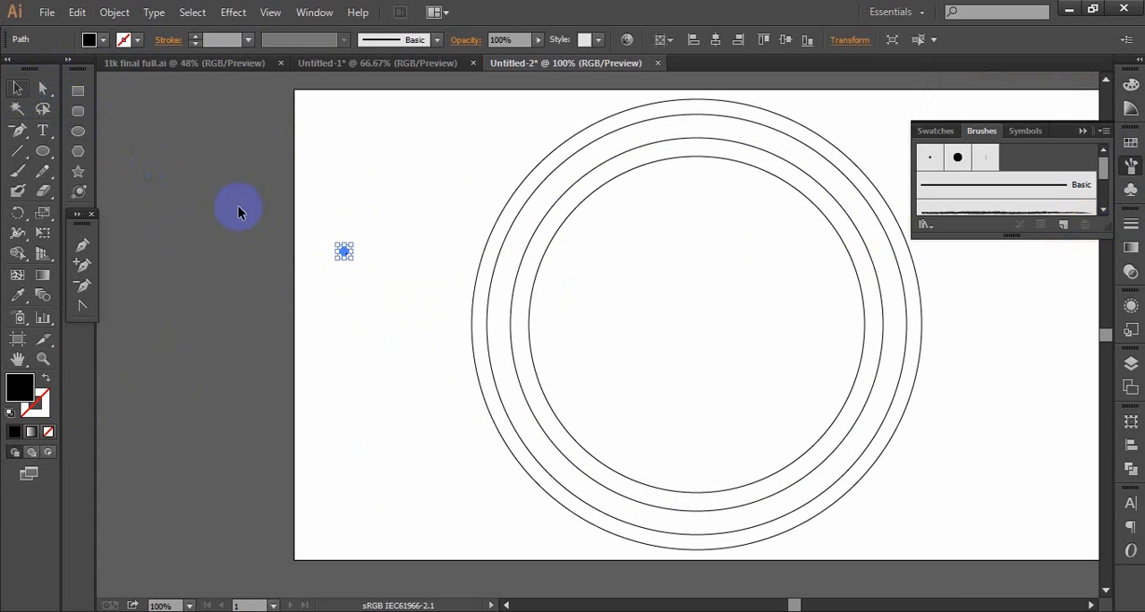
{"action": "mouse_move", "coordinate": [348, 257]}
{"action": "left_mouse_down"}
{"action": "mouse_move", "coordinate": [995, 188]}
{"action": "mouse_move", "coordinate": [1001, 215]}
{"action": "left_mouse_up"}
{"action": "left_click", "coordinate": [515, 396]}
{"action": "left_click", "coordinate": [548, 433]}
{"action": "left_click", "coordinate": [1044, 535]}
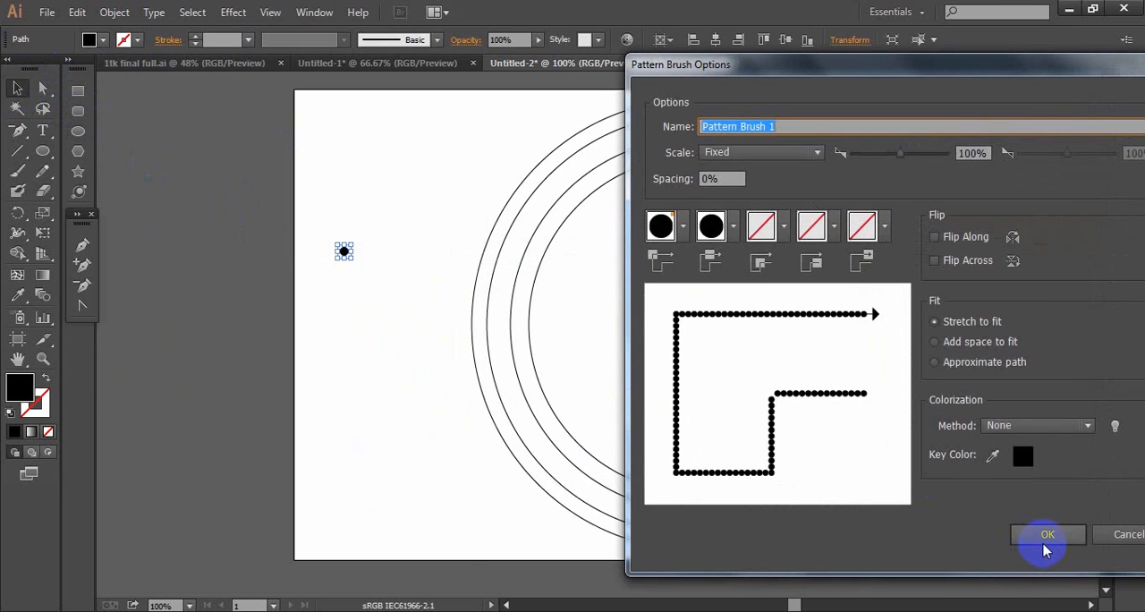
- Delete the original black dot beside the rings
{"action": "left_click_drag", "start_coordinate": [311, 201], "coordinate": [366, 304]}
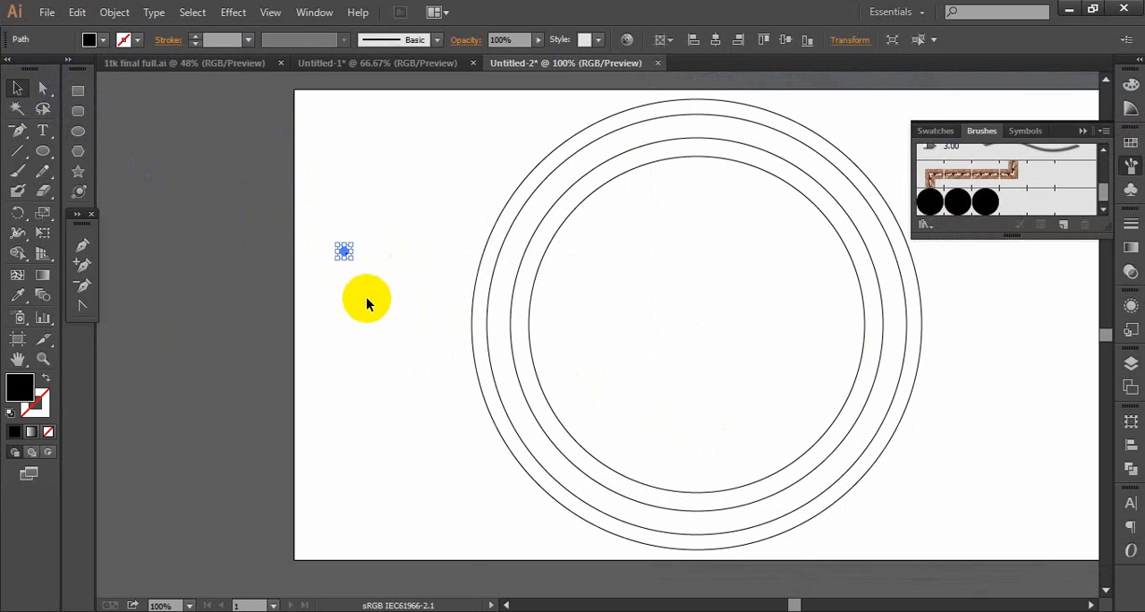
{"action": "left_click", "coordinate": [368, 304]}
- Draw a closed black leaf shape about 25 x 32 px with the Pen tool in the blank artboard area beside the rings
{"action": "left_click", "coordinate": [55, 151]}
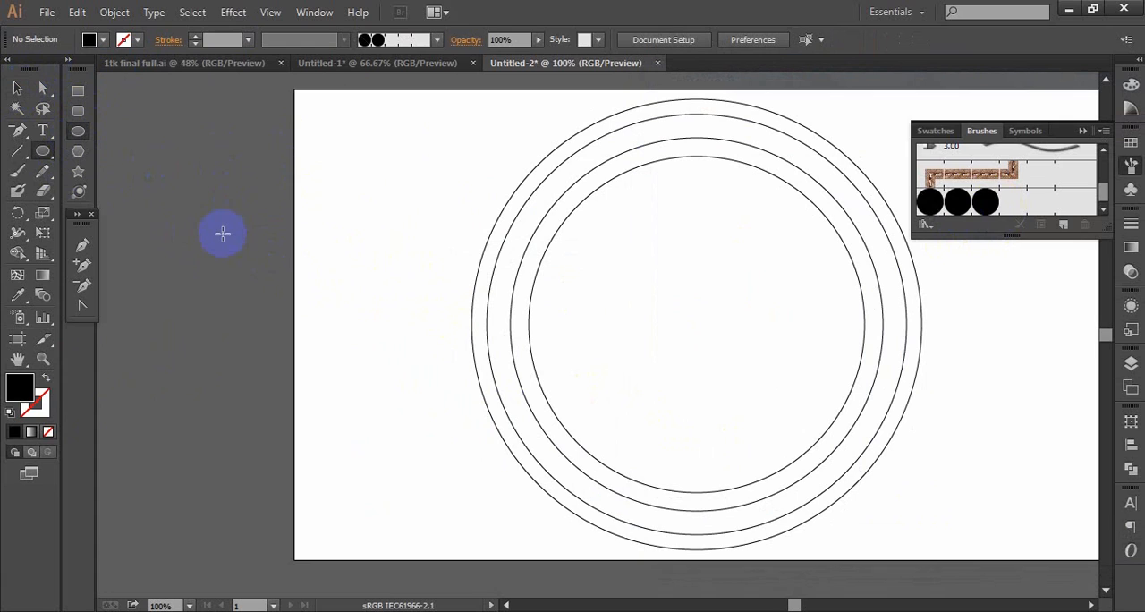
{"action": "left_click", "coordinate": [81, 245]}
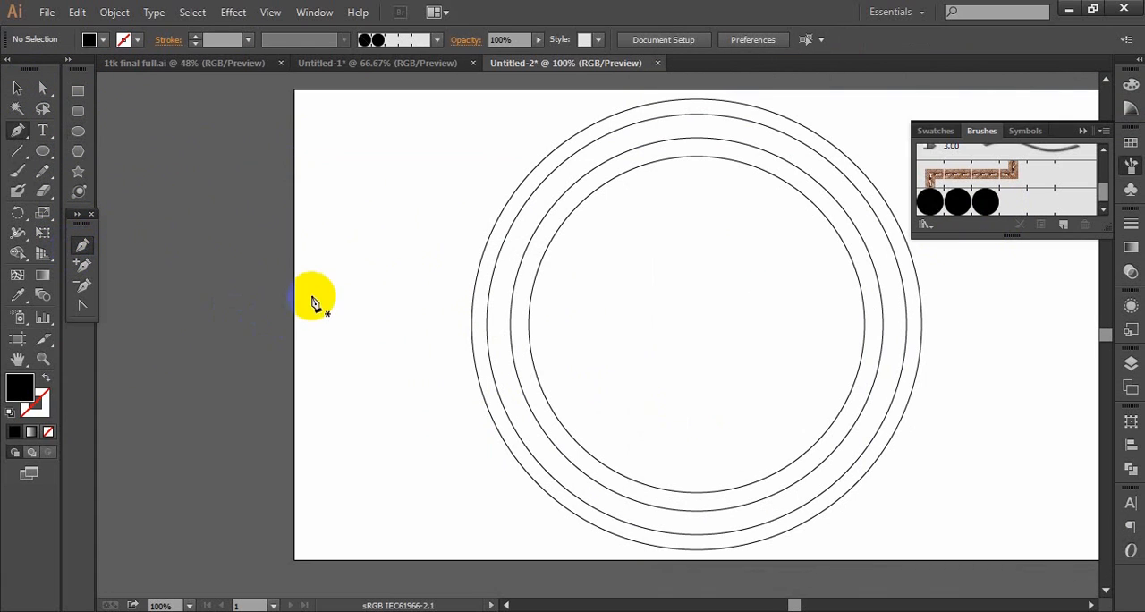
{"action": "left_click", "coordinate": [308, 323]}
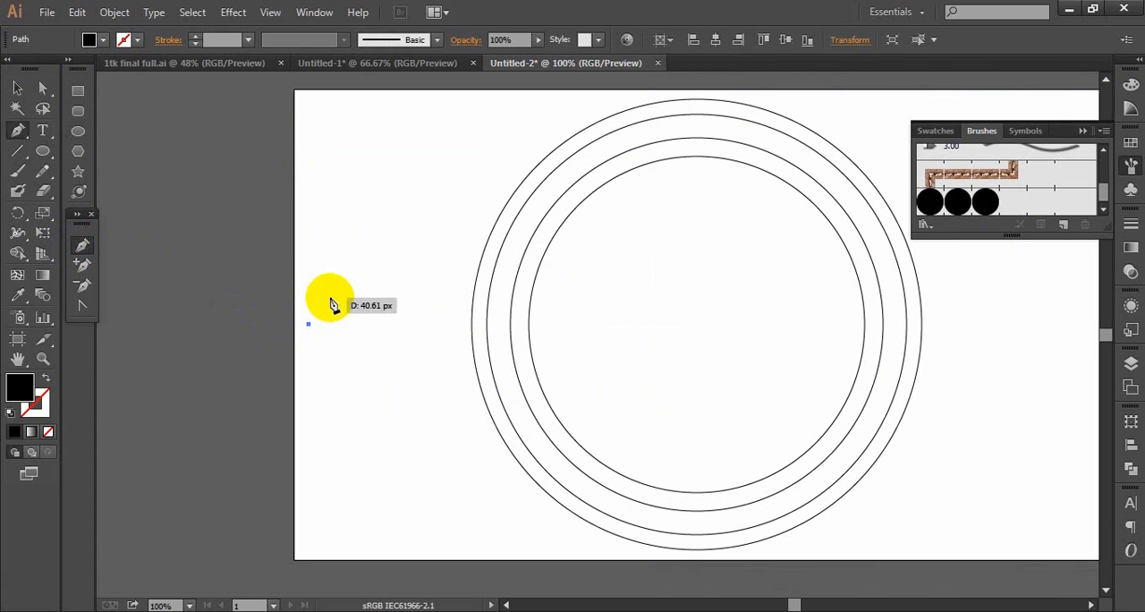
{"action": "left_click_drag", "start_coordinate": [322, 299], "coordinate": [314, 333]}
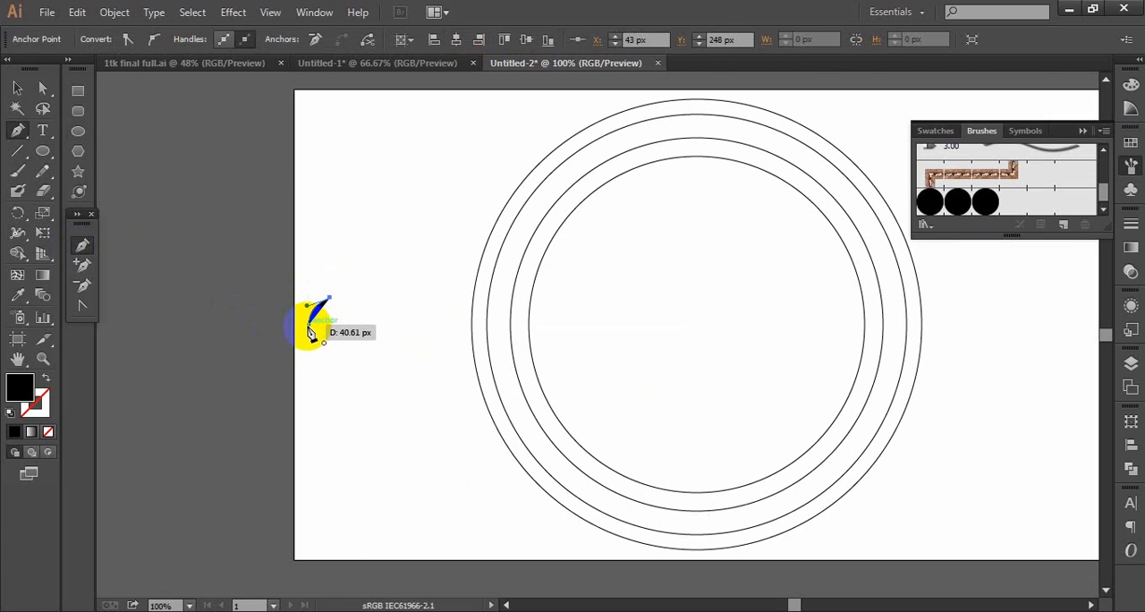
{"action": "left_click", "coordinate": [305, 330]}
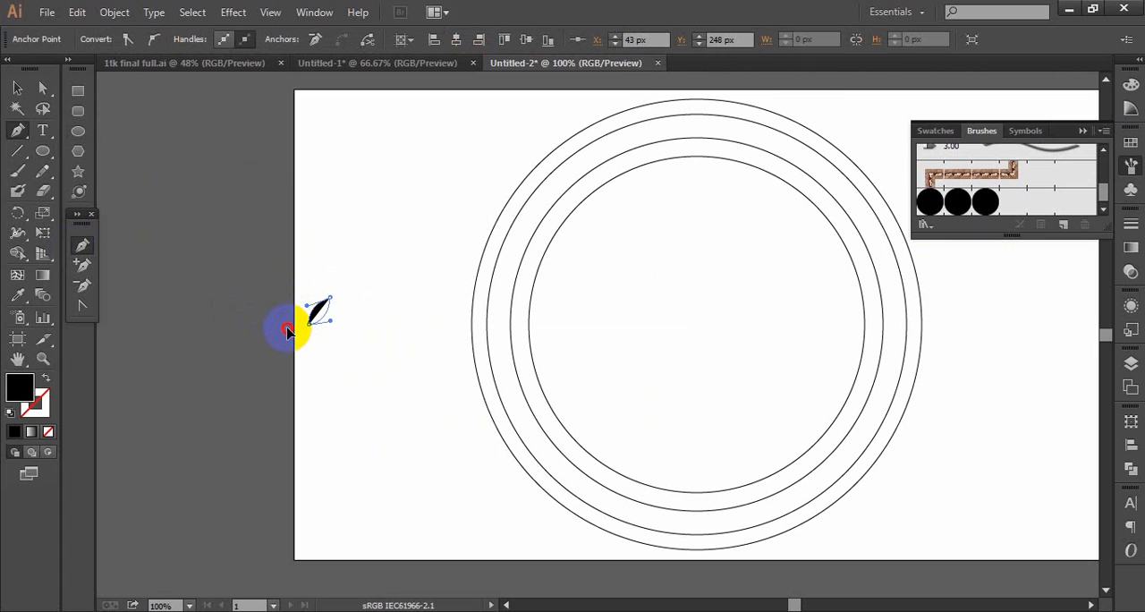
- Select the leaf and set up a previewed Transform effect on it with Reflect X and 50 copies
{"action": "left_click", "coordinate": [17, 89]}
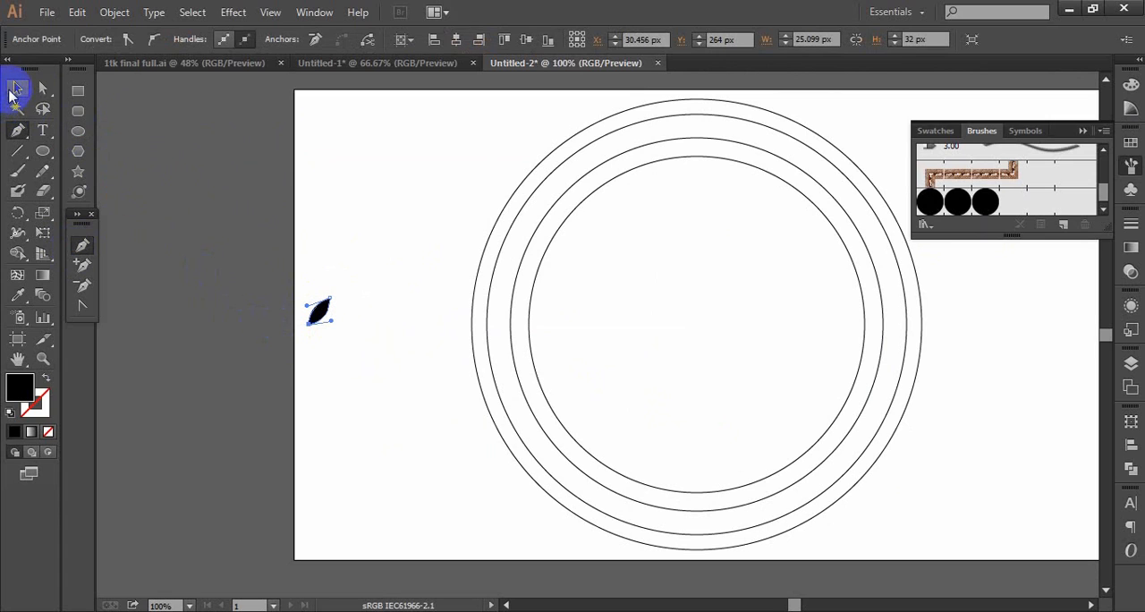
{"action": "left_click", "coordinate": [386, 336]}
{"action": "left_click_drag", "start_coordinate": [364, 267], "coordinate": [278, 362]}
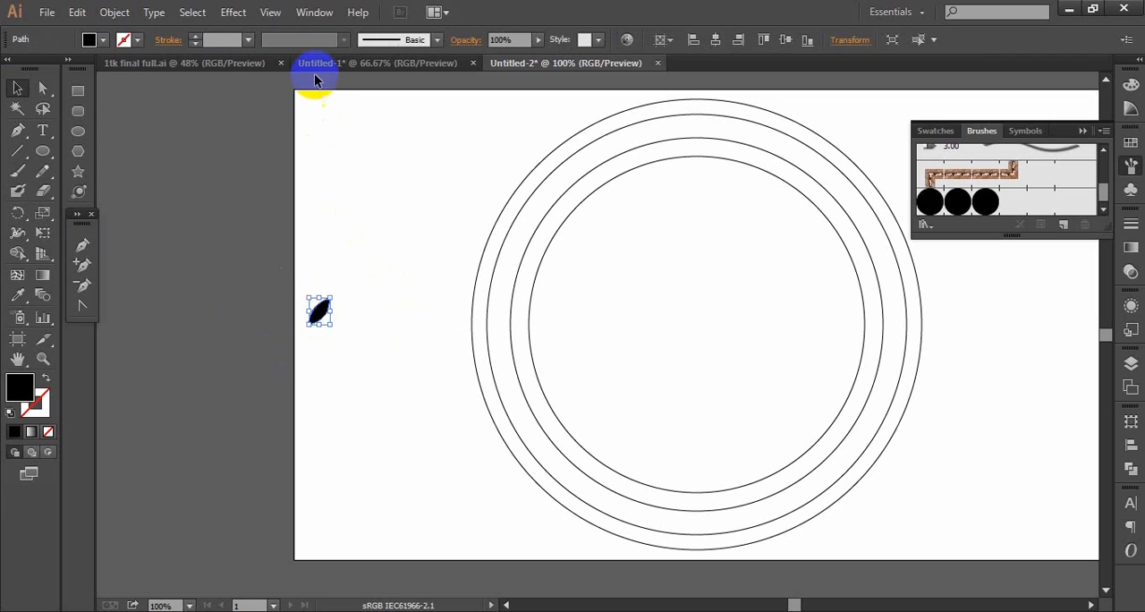
{"action": "left_click", "coordinate": [233, 11]}
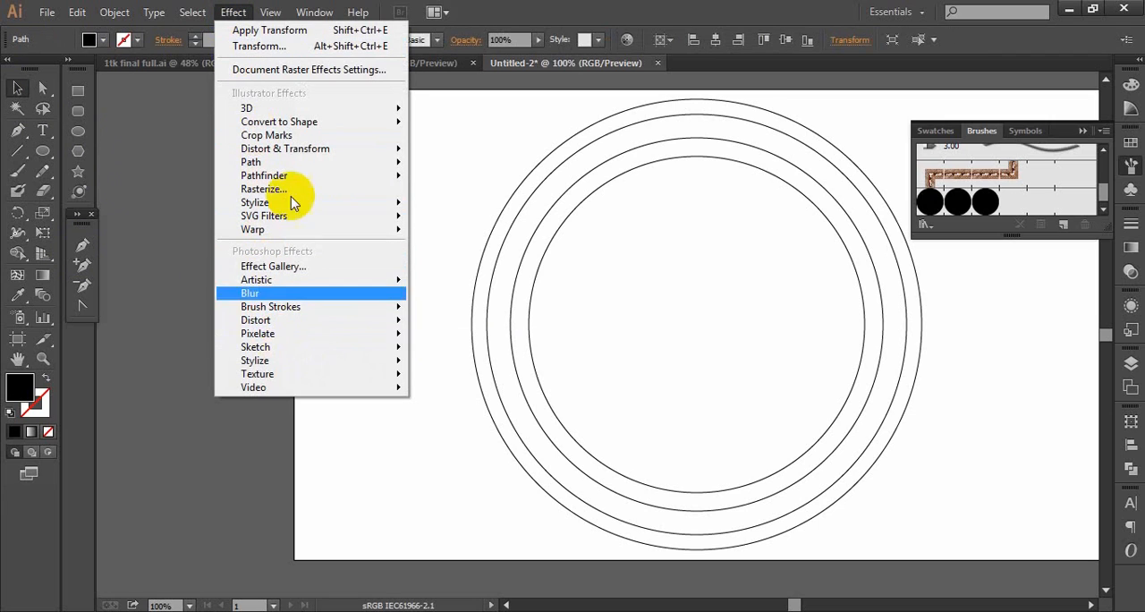
{"action": "mouse_move", "coordinate": [290, 164]}
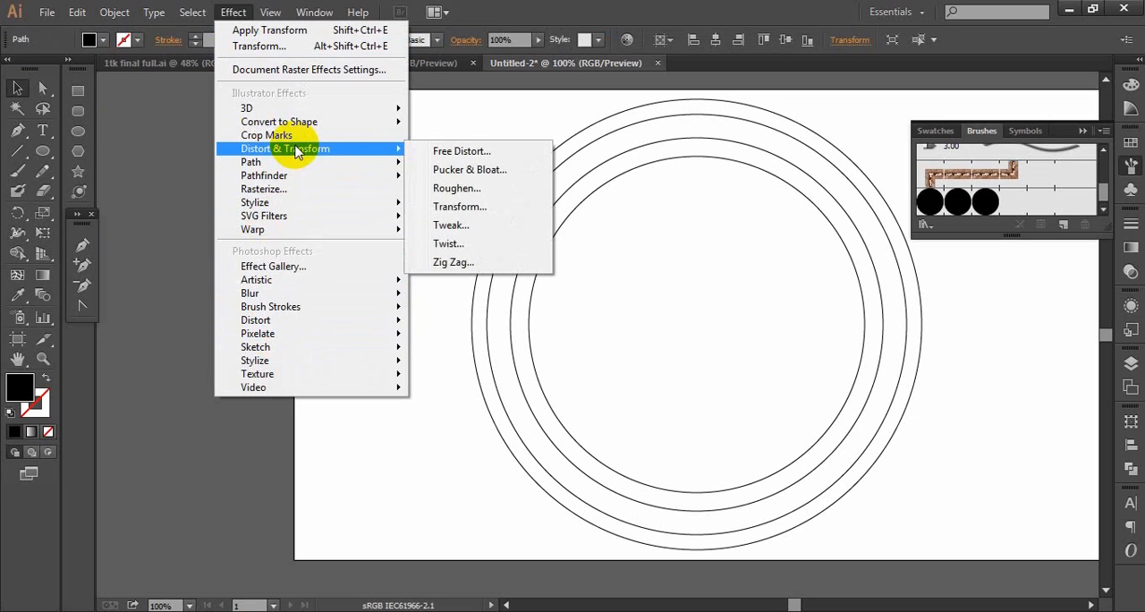
{"action": "left_click", "coordinate": [459, 207]}
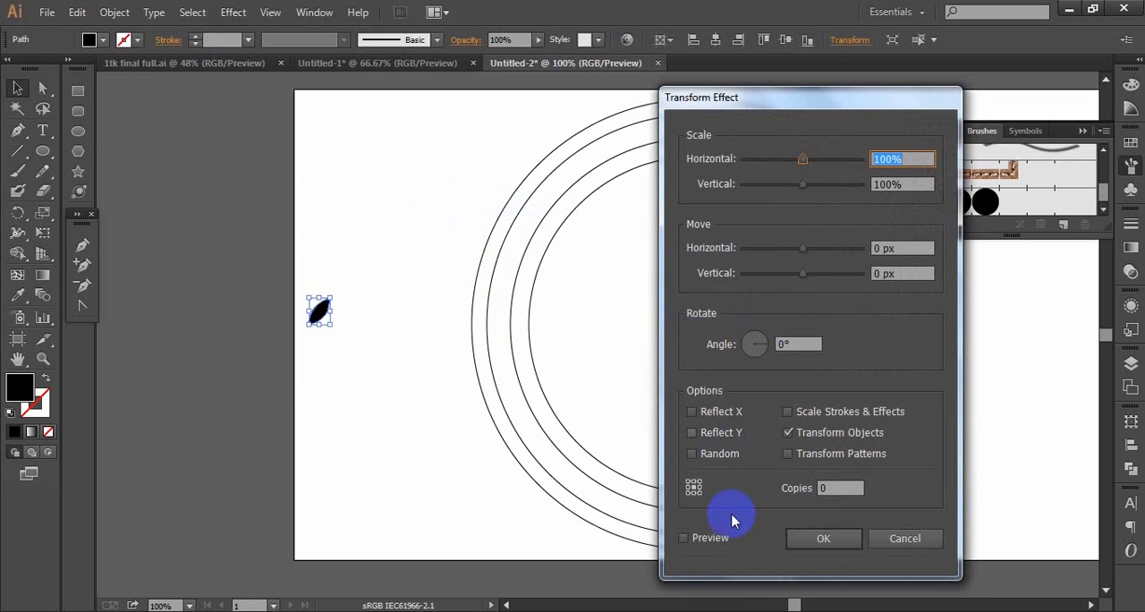
{"action": "left_click", "coordinate": [684, 538]}
{"action": "left_click", "coordinate": [823, 487]}
{"action": "left_click", "coordinate": [693, 411]}
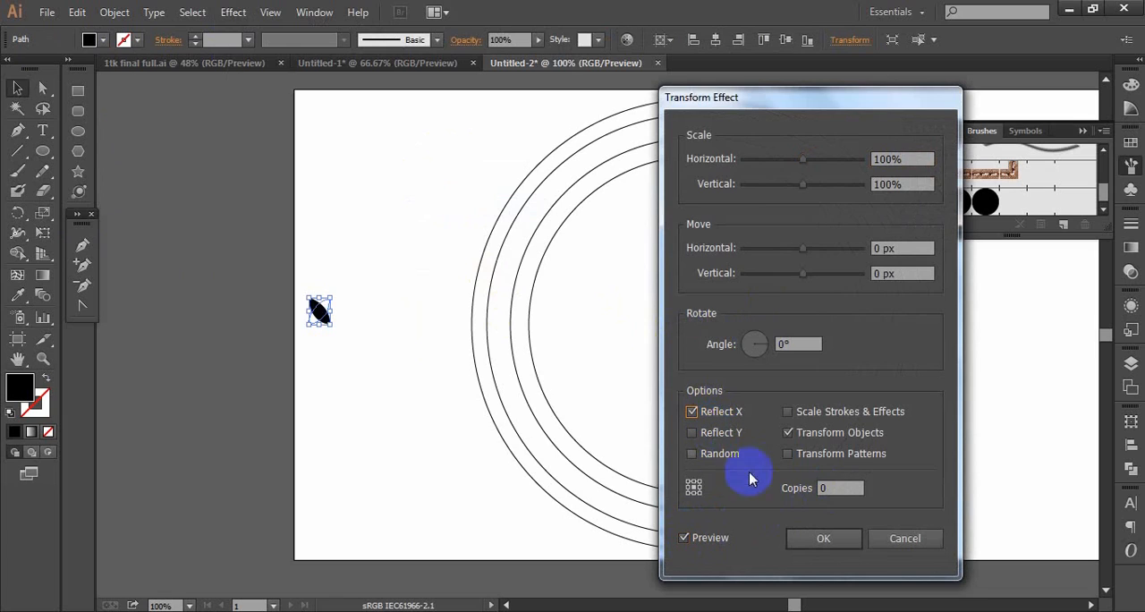
{"action": "left_click", "coordinate": [840, 488]}
{"action": "left_click_drag", "start_coordinate": [841, 487], "coordinate": [790, 486]}
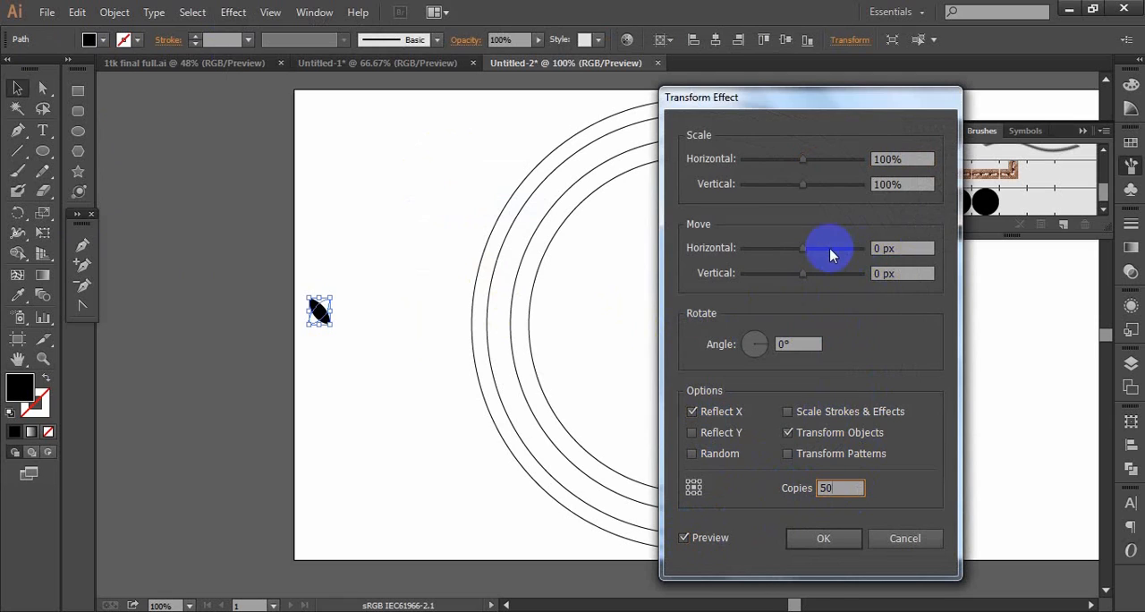
- Set the Transform effect's move to -20 px horizontally and -16 px vertically
{"action": "left_click_drag", "start_coordinate": [799, 251], "coordinate": [797, 256]}
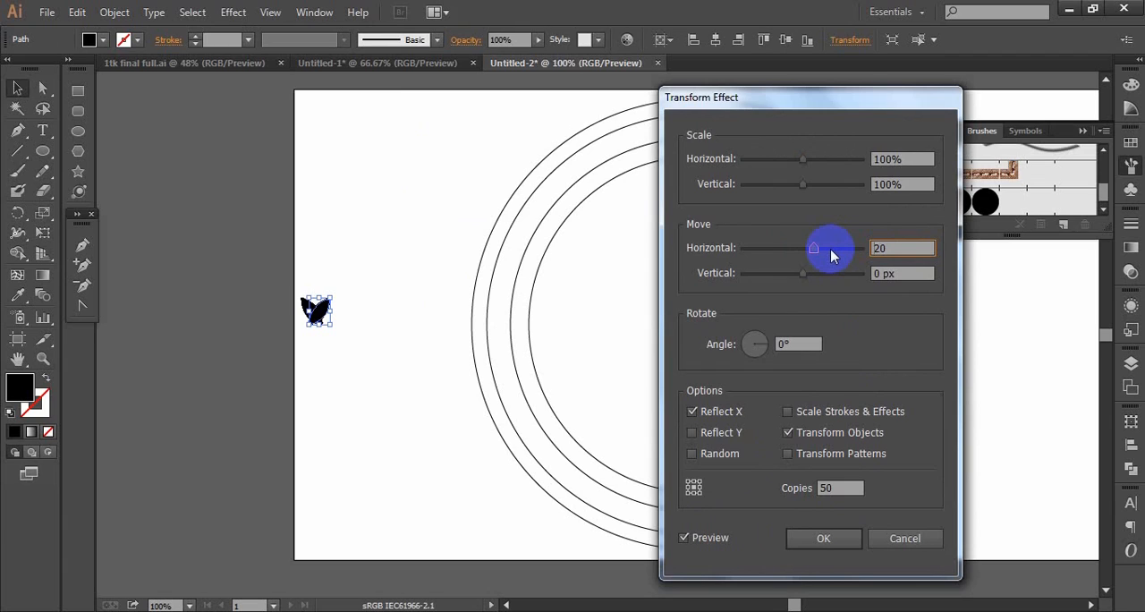
{"action": "type", "text": "-"}
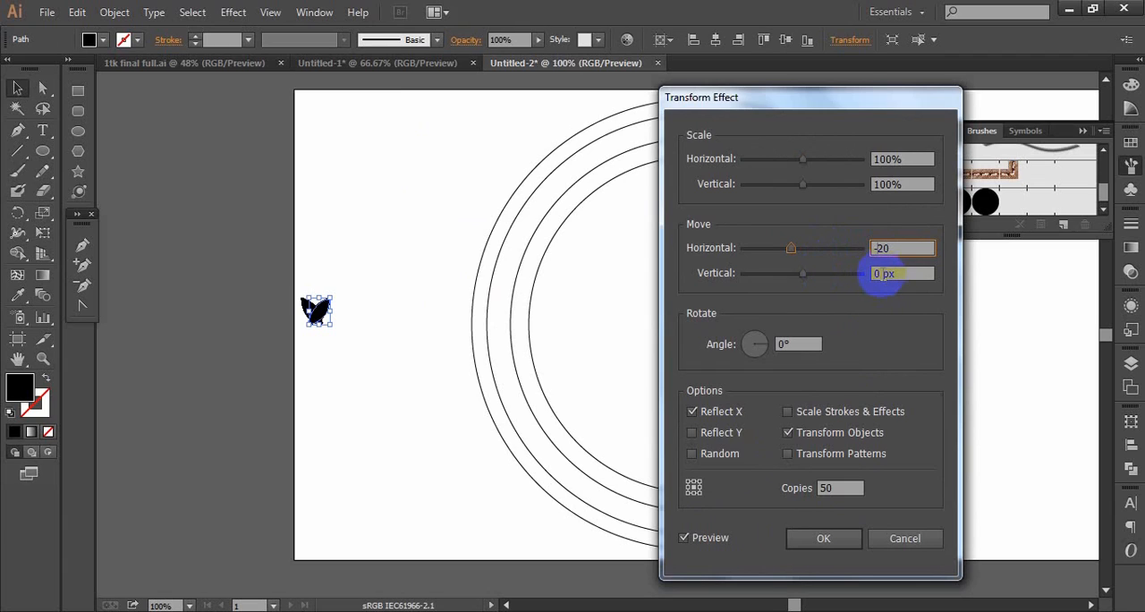
{"action": "left_click_drag", "start_coordinate": [802, 274], "coordinate": [792, 277]}
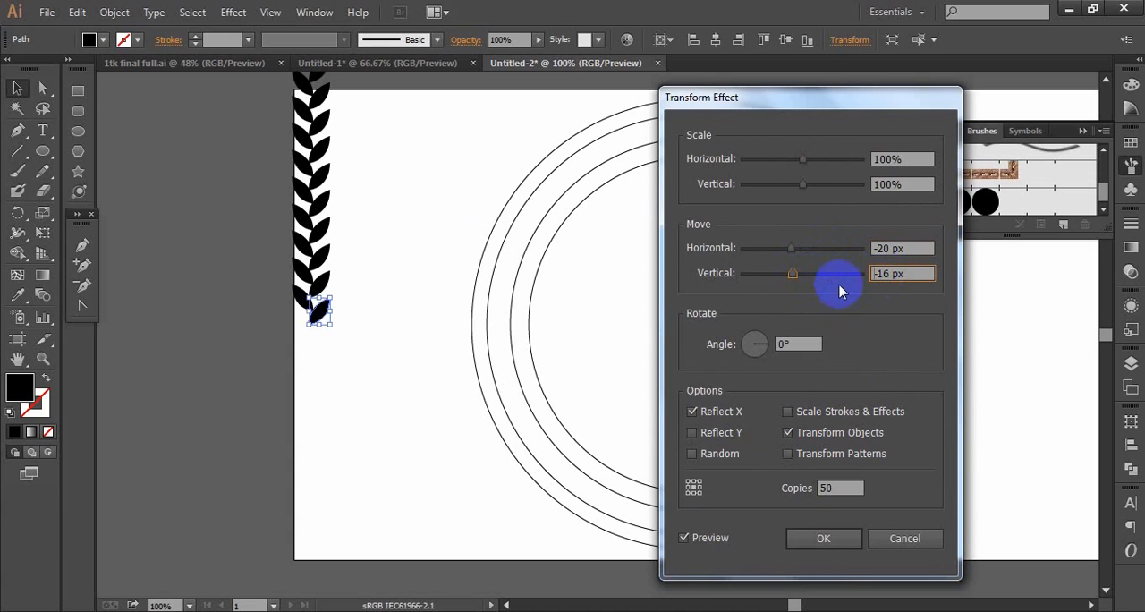
{"action": "key", "text": "Down"}
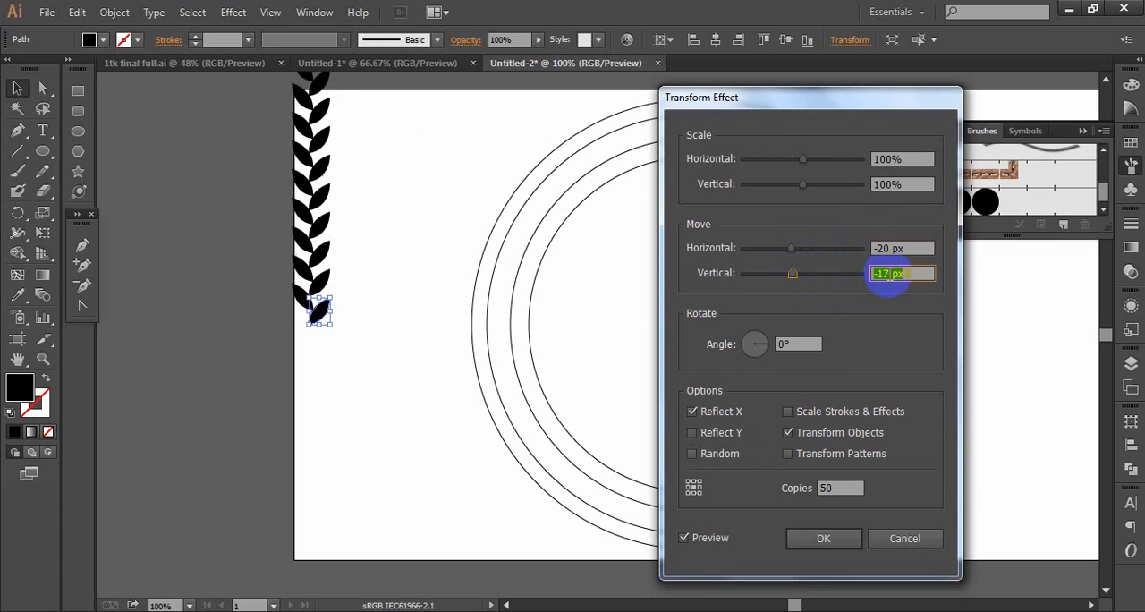
{"action": "key", "text": "Up"}
{"action": "key", "text": "Up"}
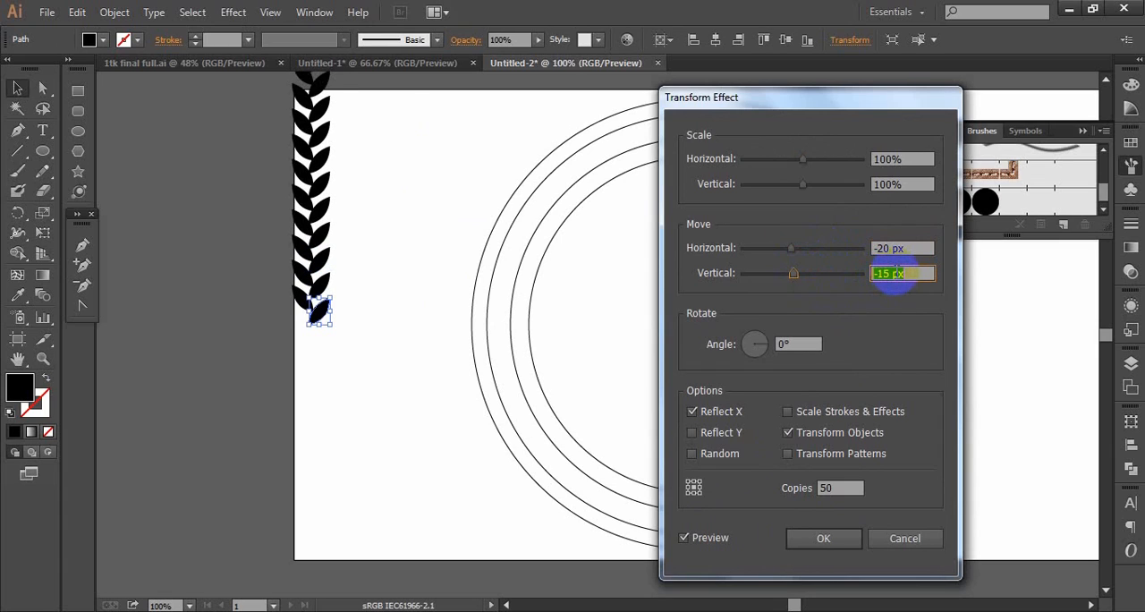
{"action": "key", "text": "Down"}
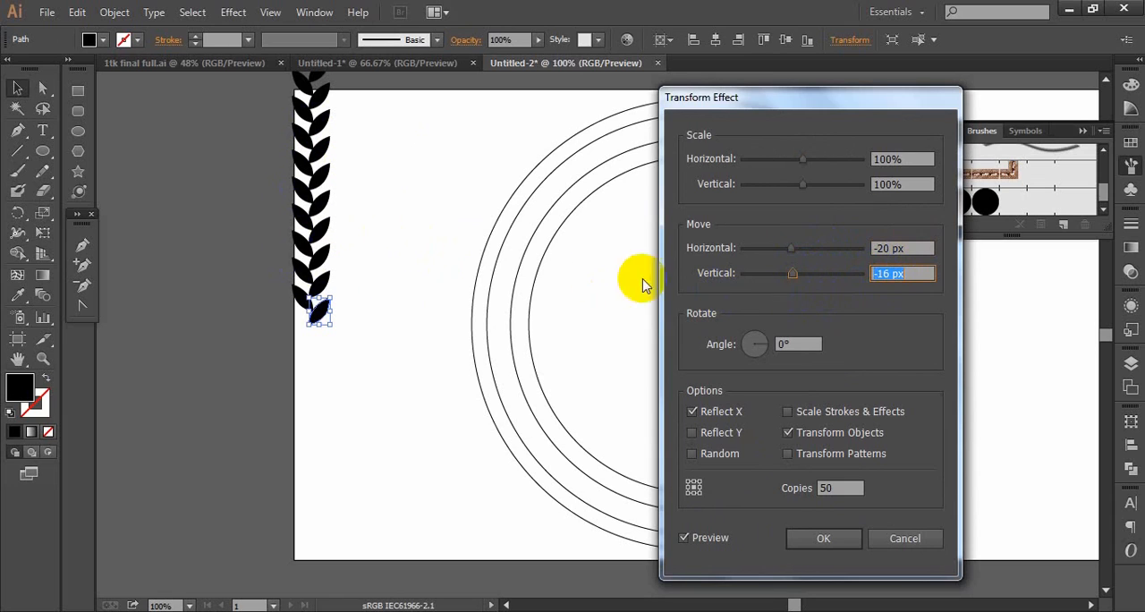
- Set the horizontal move to -18 px and apply the Transform effect to the leaf
{"action": "left_click", "coordinate": [886, 248]}
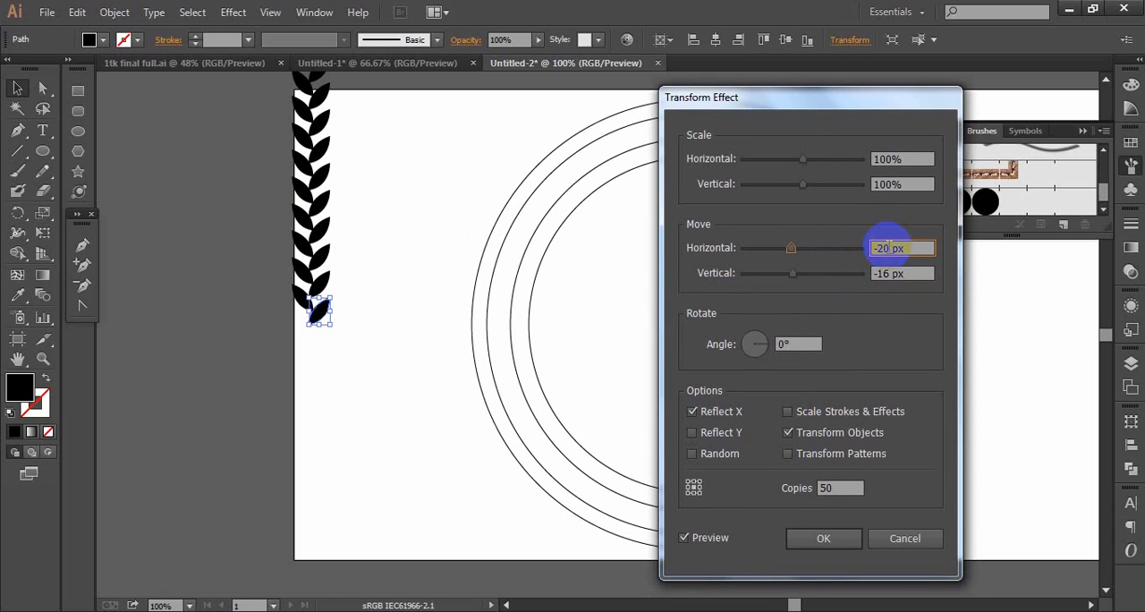
{"action": "key", "text": "Up"}
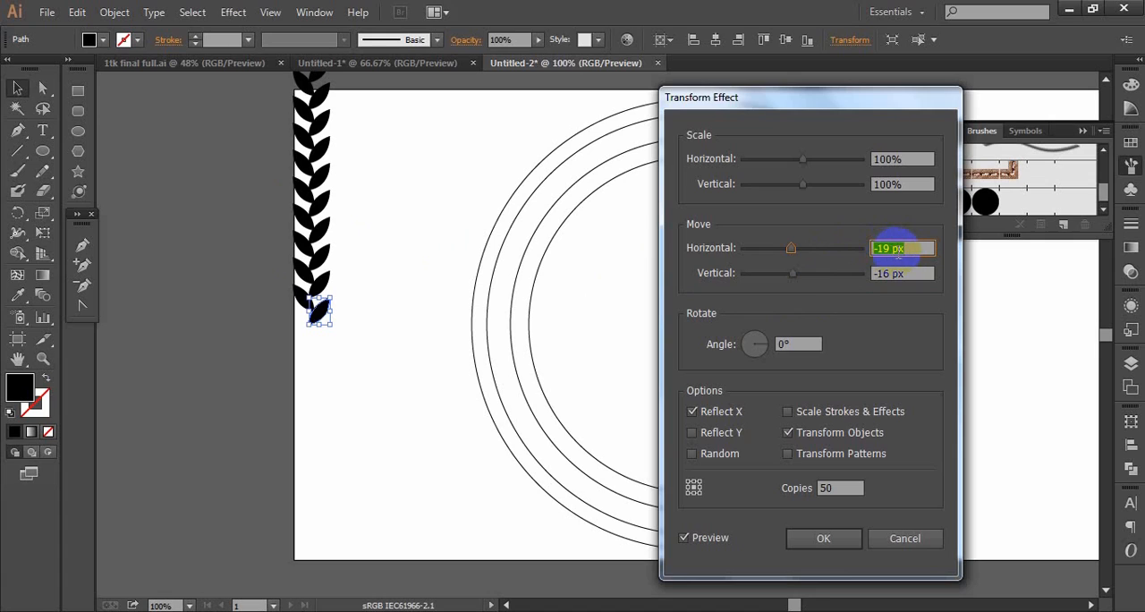
{"action": "key", "text": "Up"}
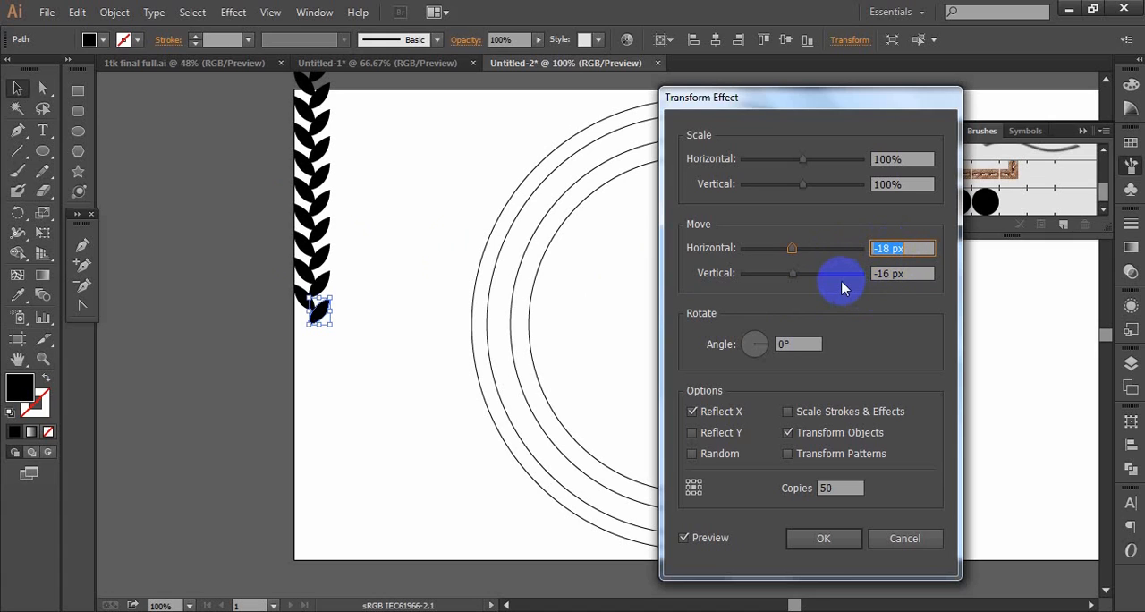
{"action": "left_click", "coordinate": [824, 540]}
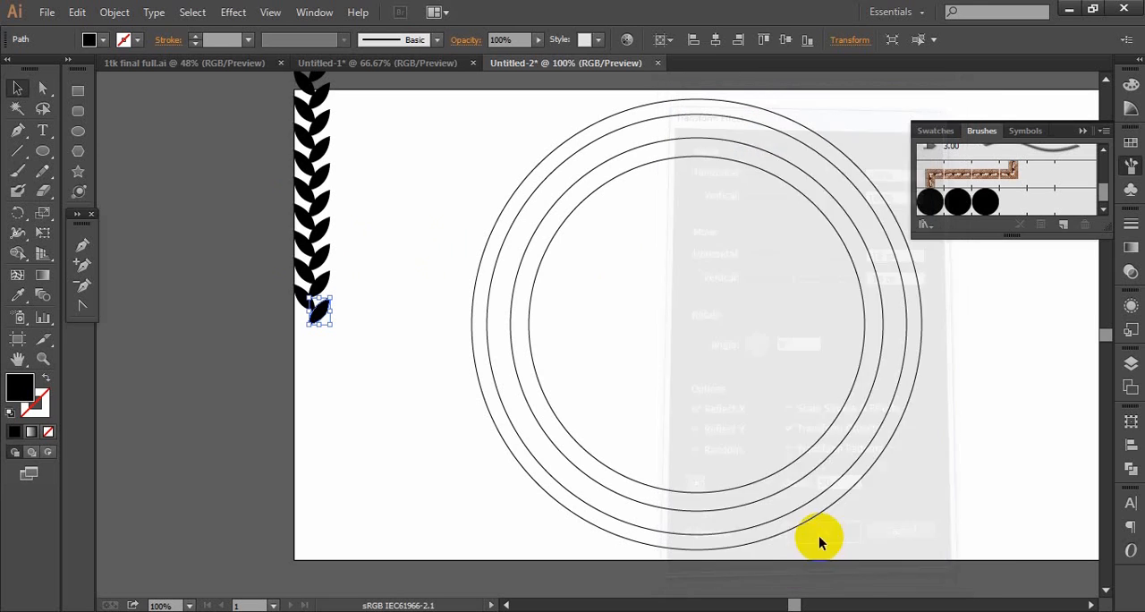
- Expand the appearance of the leaf copies and rotate the resulting leaf column to lie horizontally
{"action": "left_click", "coordinate": [111, 12]}
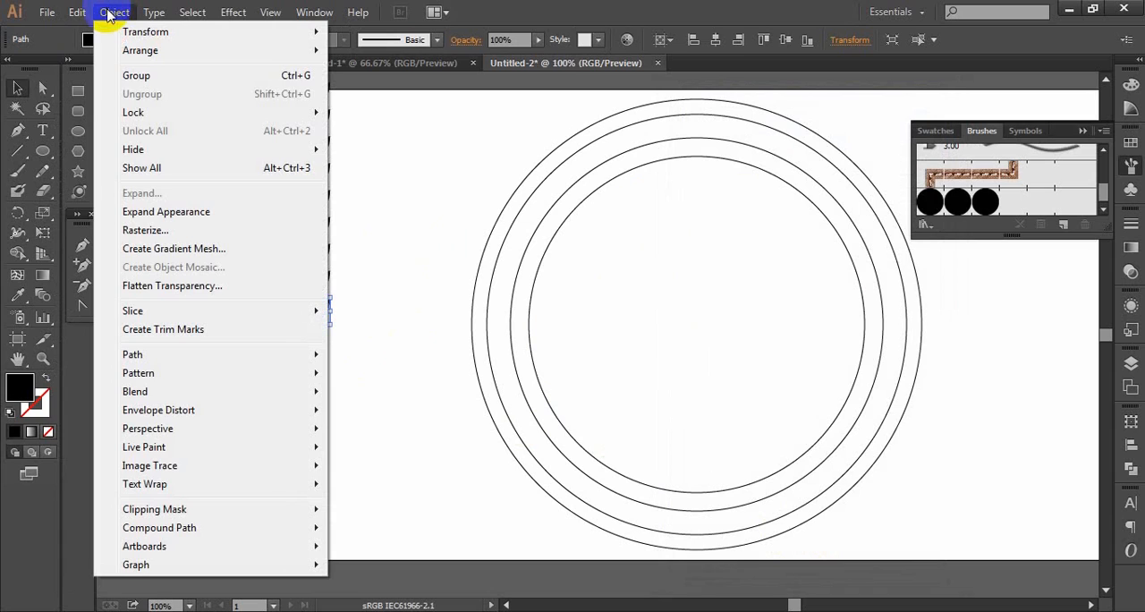
{"action": "left_click", "coordinate": [133, 212]}
{"action": "left_click_drag", "start_coordinate": [331, 329], "coordinate": [126, 89]}
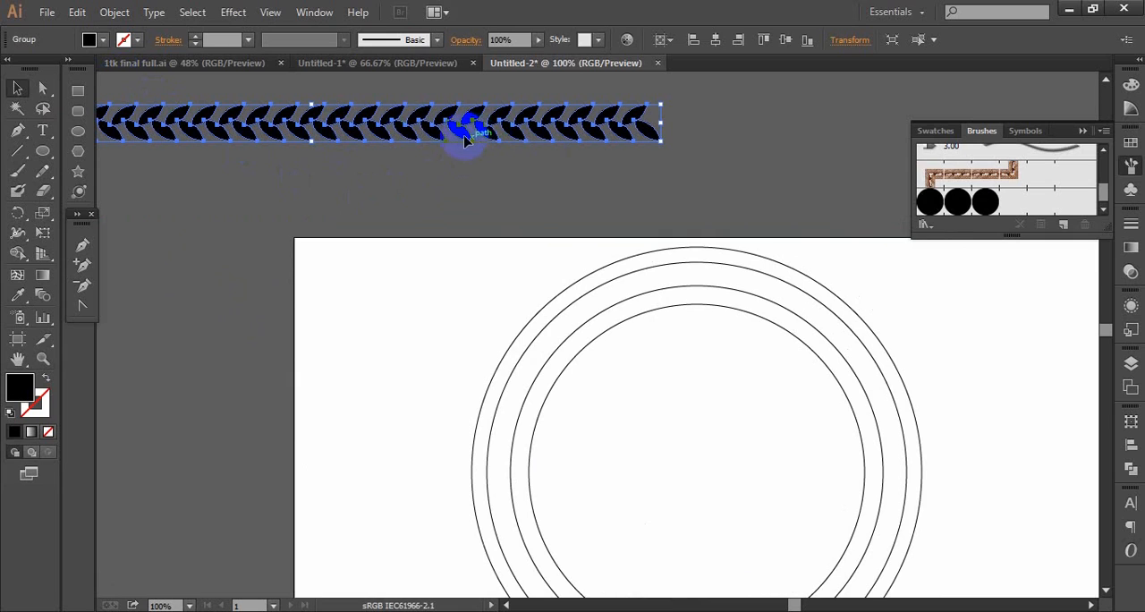
- Define a new pattern brush from the horizontal leaf row
{"action": "mouse_move", "coordinate": [461, 134]}
{"action": "left_mouse_down"}
{"action": "mouse_move", "coordinate": [920, 225]}
{"action": "mouse_move", "coordinate": [997, 195]}
{"action": "left_mouse_up"}
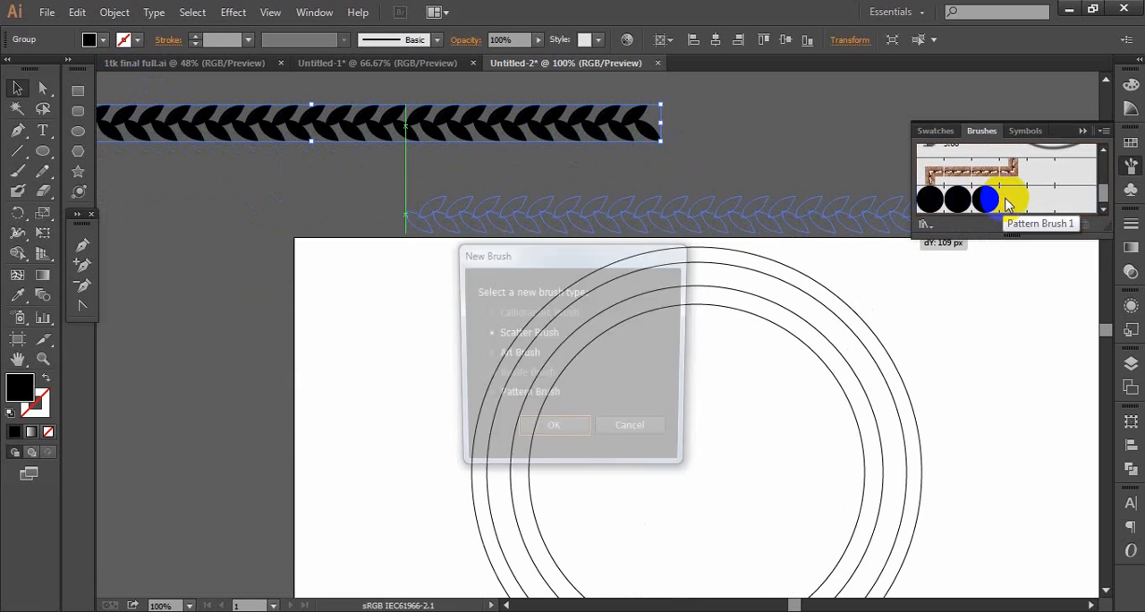
{"action": "left_click", "coordinate": [543, 433]}
{"action": "left_click", "coordinate": [1038, 535]}
- Apply the black dot pattern brush to the second ring from the outside
{"action": "left_click", "coordinate": [485, 397]}
{"action": "scroll", "coordinate": [488, 396], "scroll_direction": "down", "scroll_amount": 3}
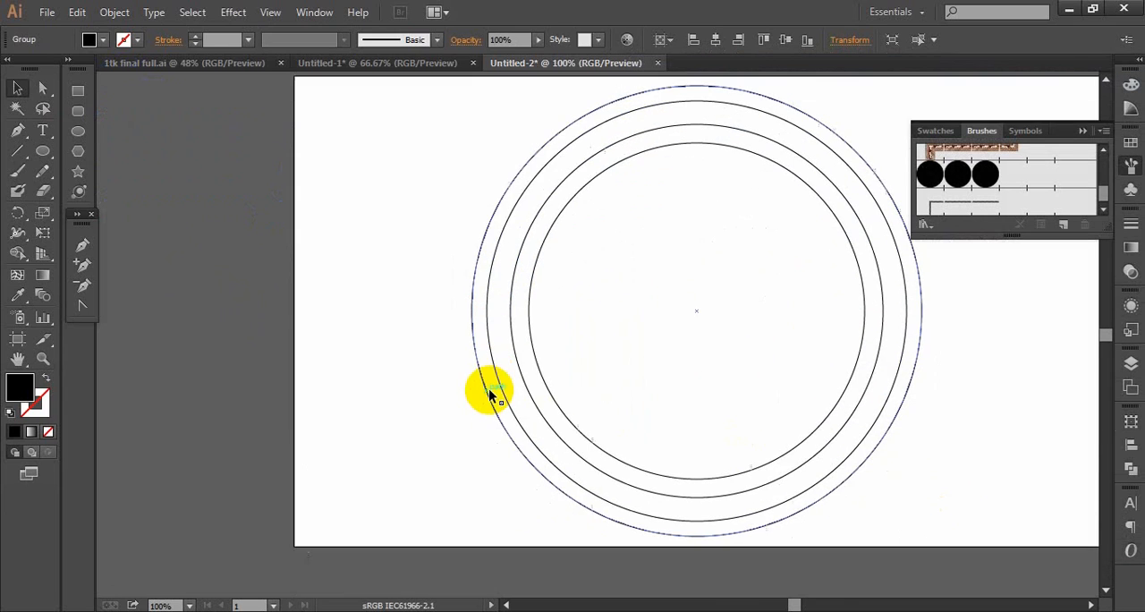
{"action": "scroll", "coordinate": [488, 388], "scroll_direction": "up", "scroll_amount": 1}
{"action": "left_click", "coordinate": [655, 336]}
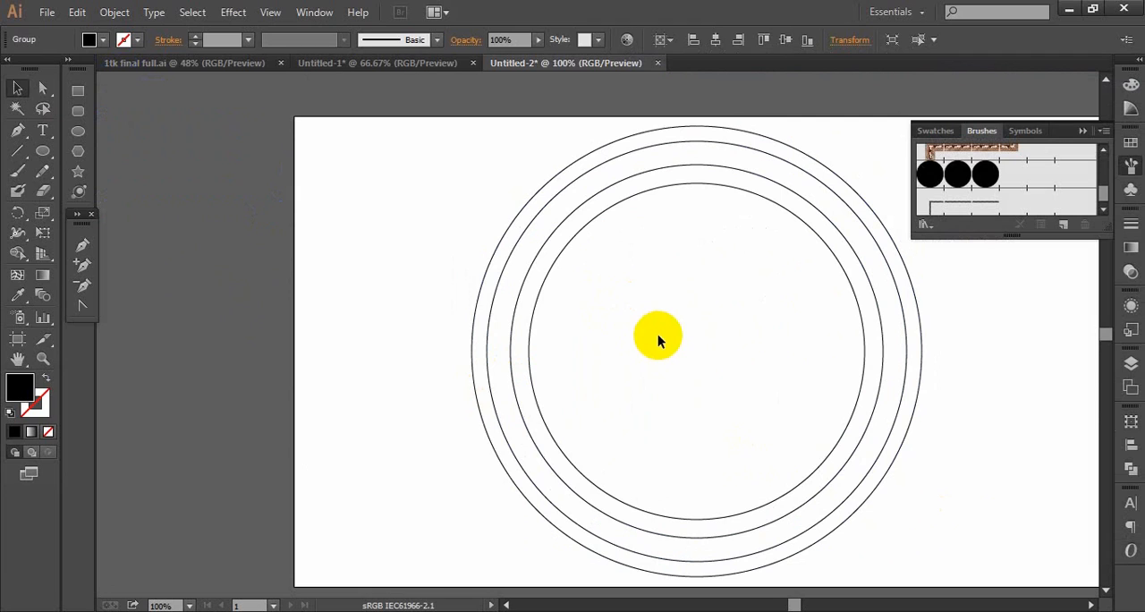
{"action": "left_click", "coordinate": [558, 194]}
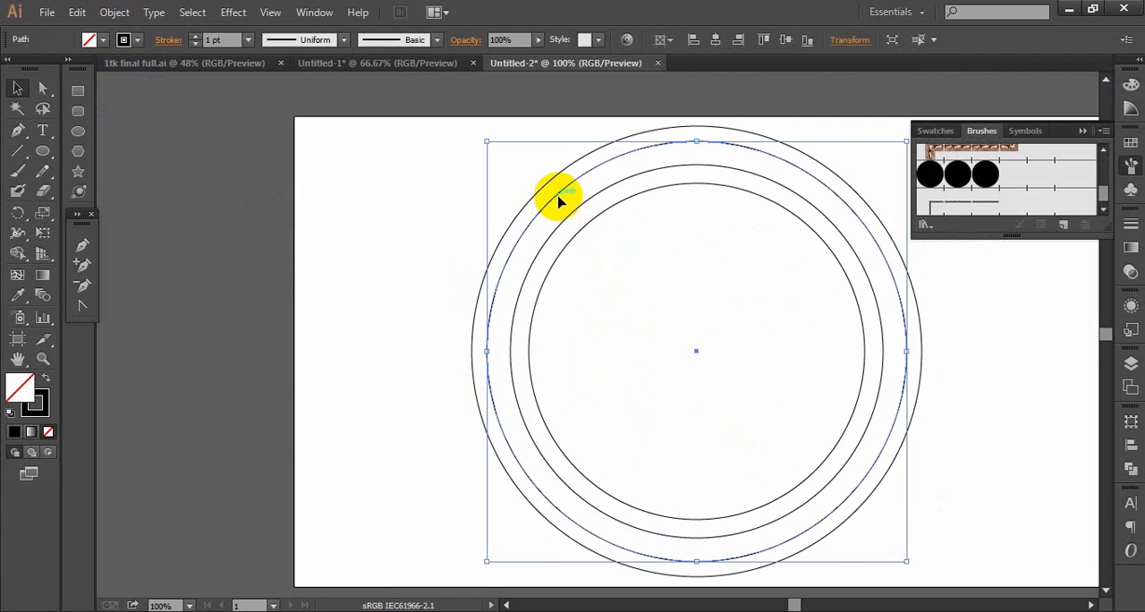
{"action": "left_click", "coordinate": [958, 176]}
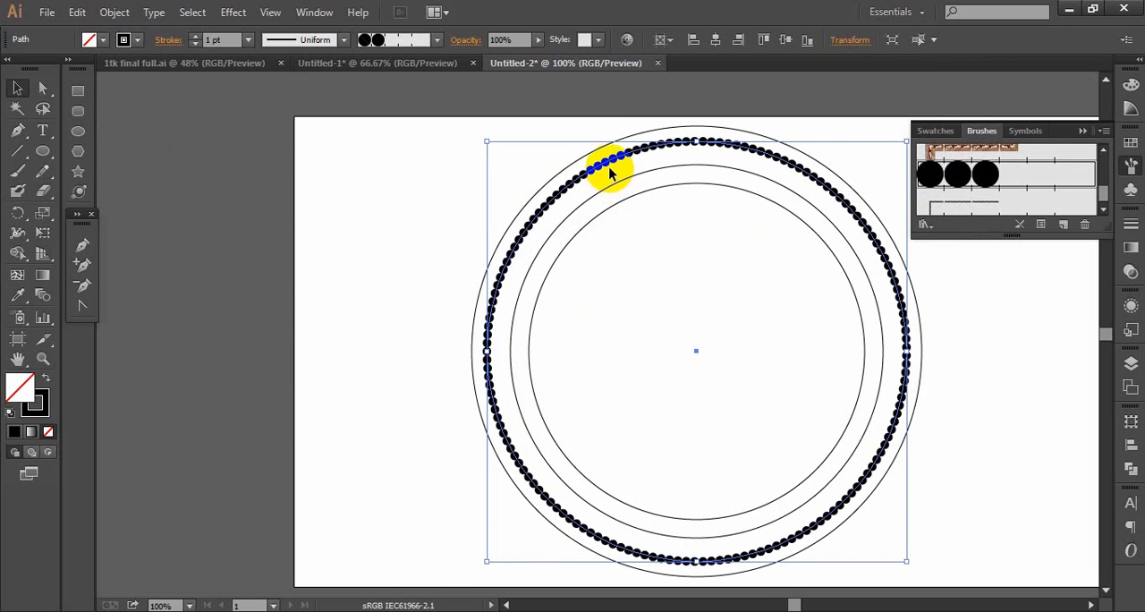
- Set the dot pattern brush's spacing to 50% and apply the change to the existing strokes
{"action": "left_click", "coordinate": [971, 176]}
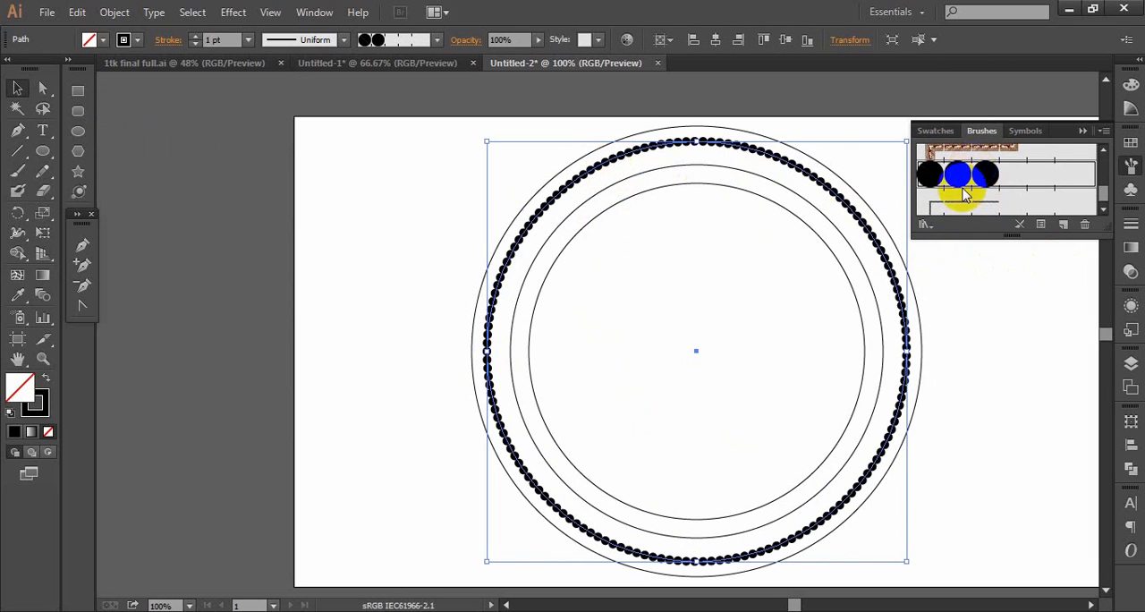
{"action": "double_click", "coordinate": [964, 195]}
{"action": "double_click", "coordinate": [707, 179]}
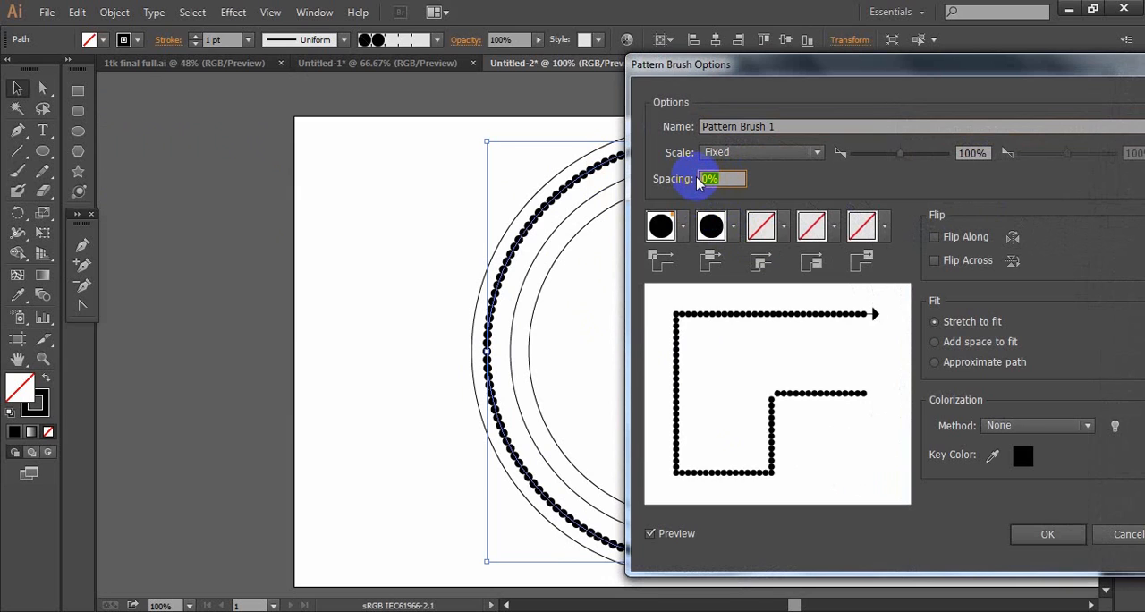
{"action": "type", "text": "50"}
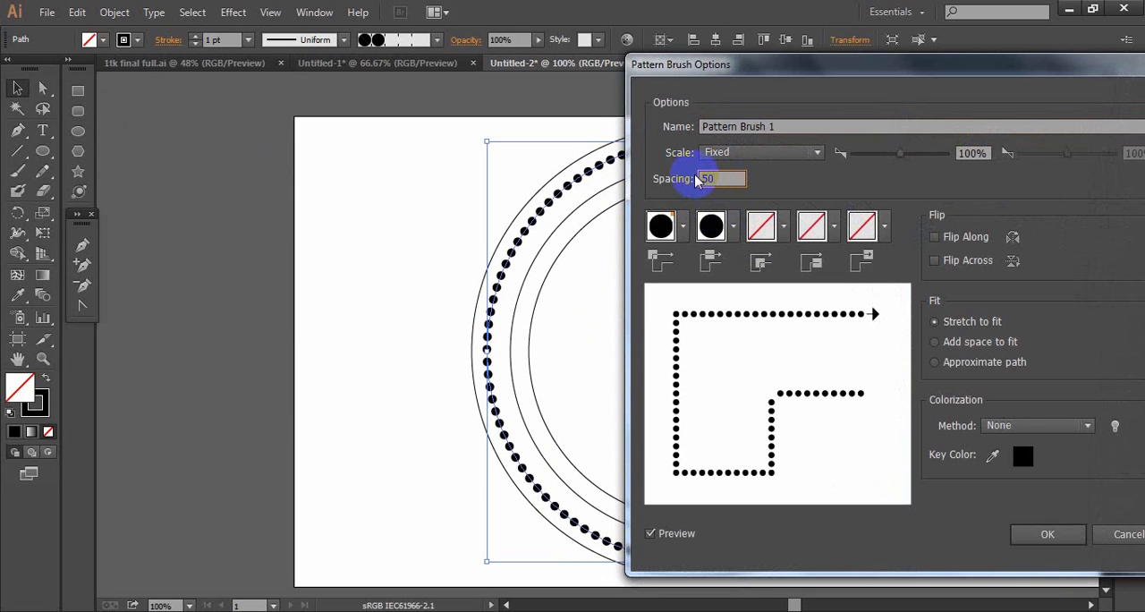
{"action": "left_click", "coordinate": [1047, 534]}
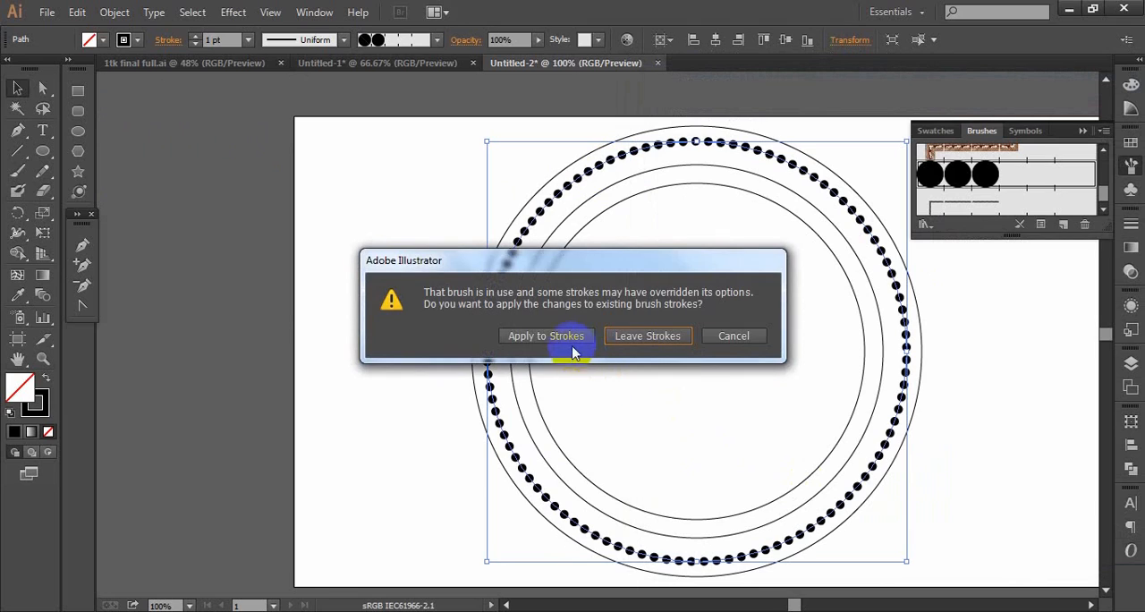
{"action": "left_click", "coordinate": [548, 337]}
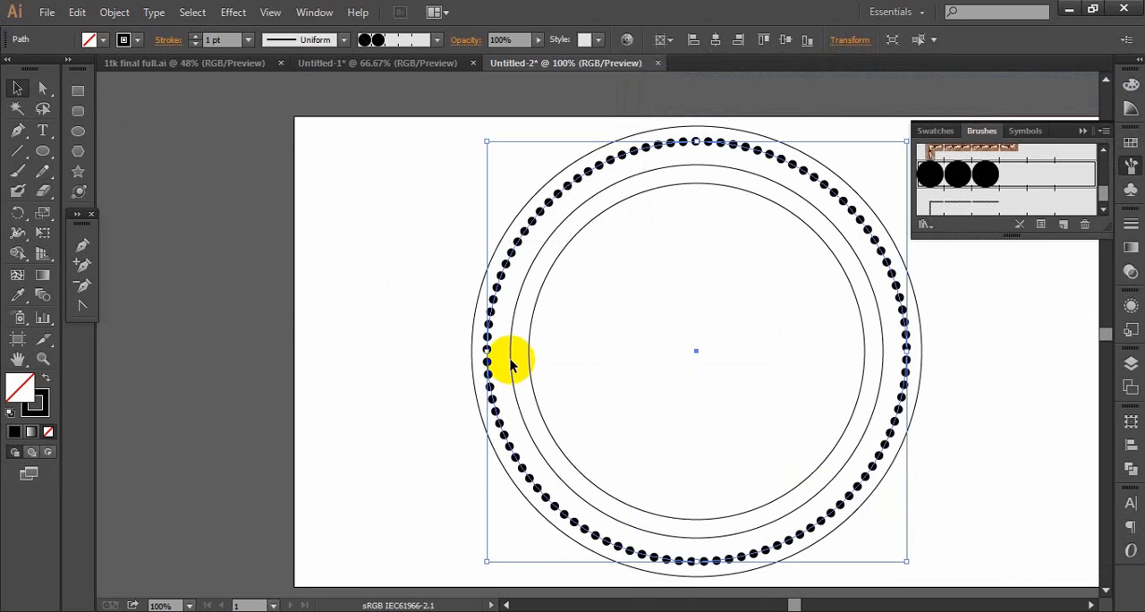
- Set the outermost ring's stroke weight to 4 pt
{"action": "left_click", "coordinate": [460, 331]}
{"action": "left_click", "coordinate": [470, 326]}
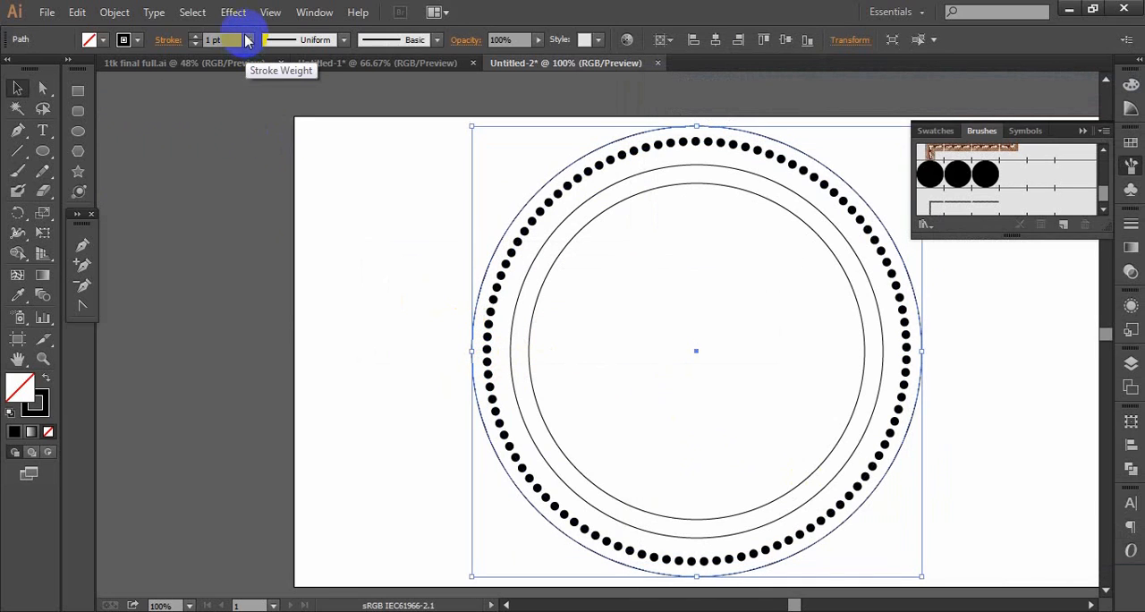
{"action": "left_click", "coordinate": [247, 39]}
{"action": "left_click", "coordinate": [267, 169]}
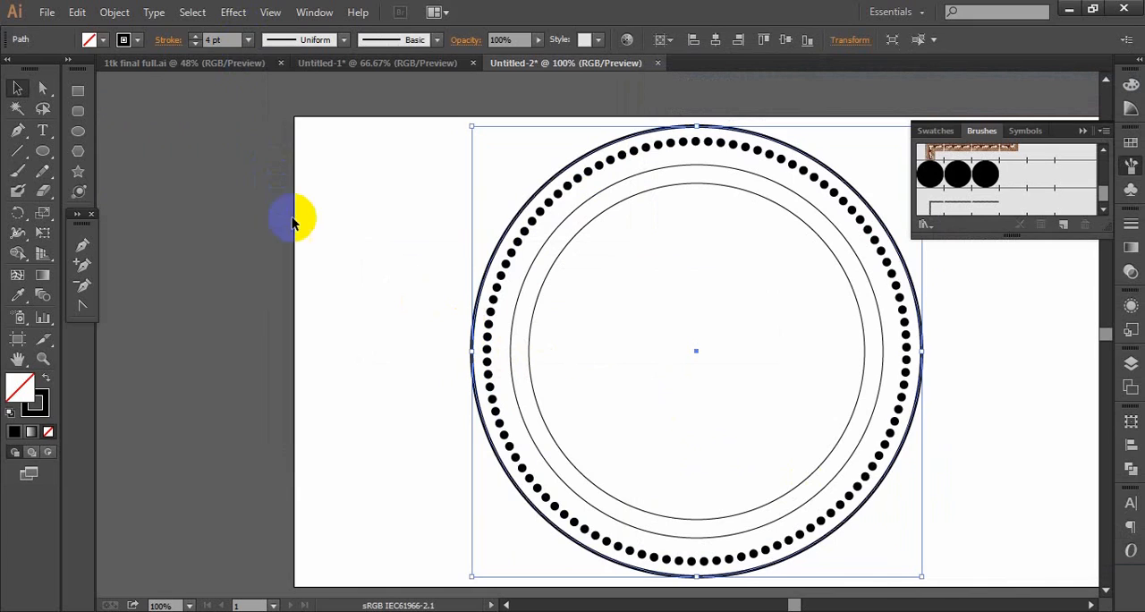
{"action": "left_click", "coordinate": [353, 253]}
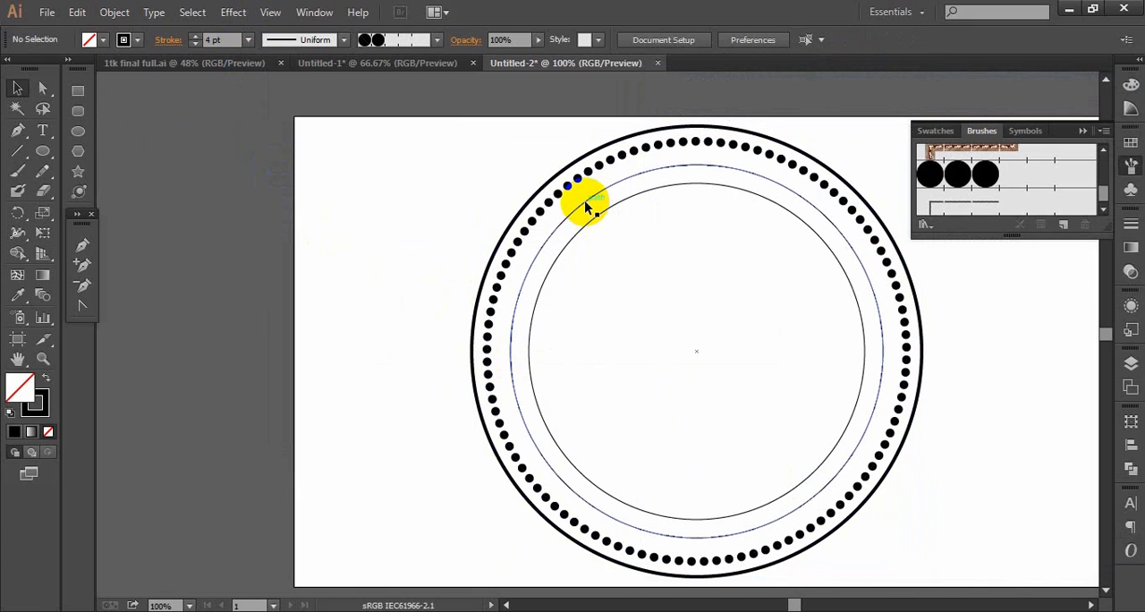
- Apply the leaf pattern brush to the third ring from the outside and set its stroke weight to 0.5 pt
{"action": "left_click", "coordinate": [584, 206]}
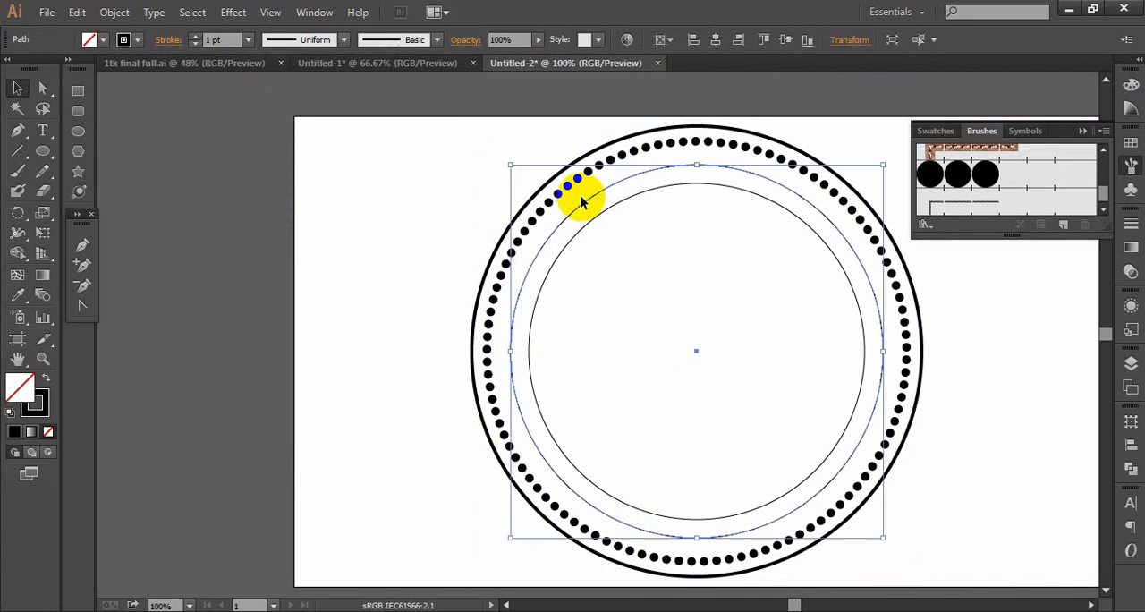
{"action": "left_click", "coordinate": [980, 208]}
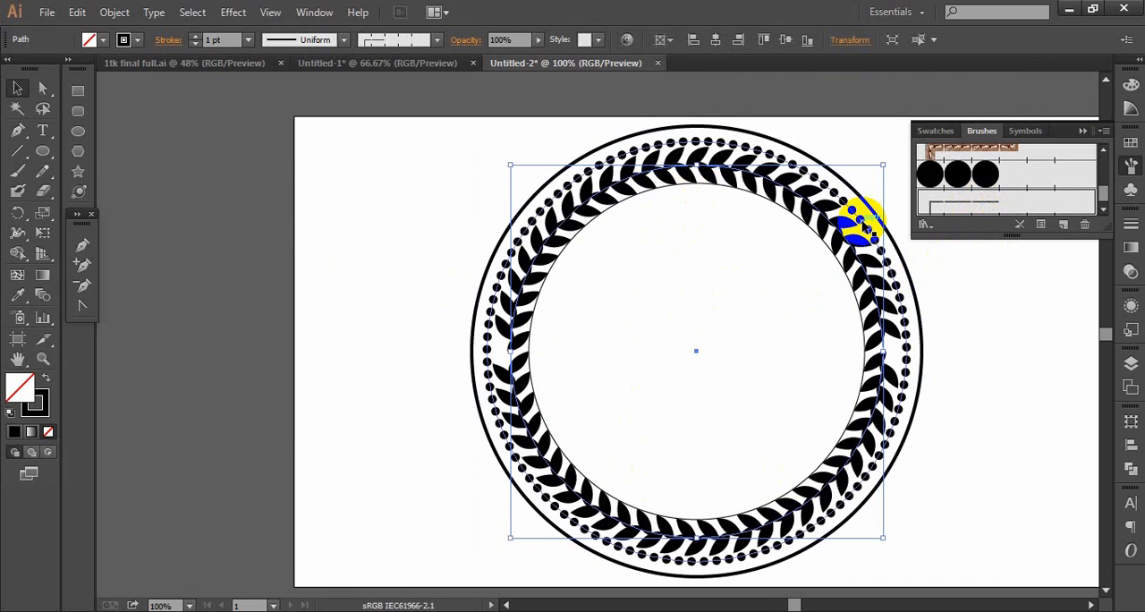
{"action": "left_click", "coordinate": [248, 40]}
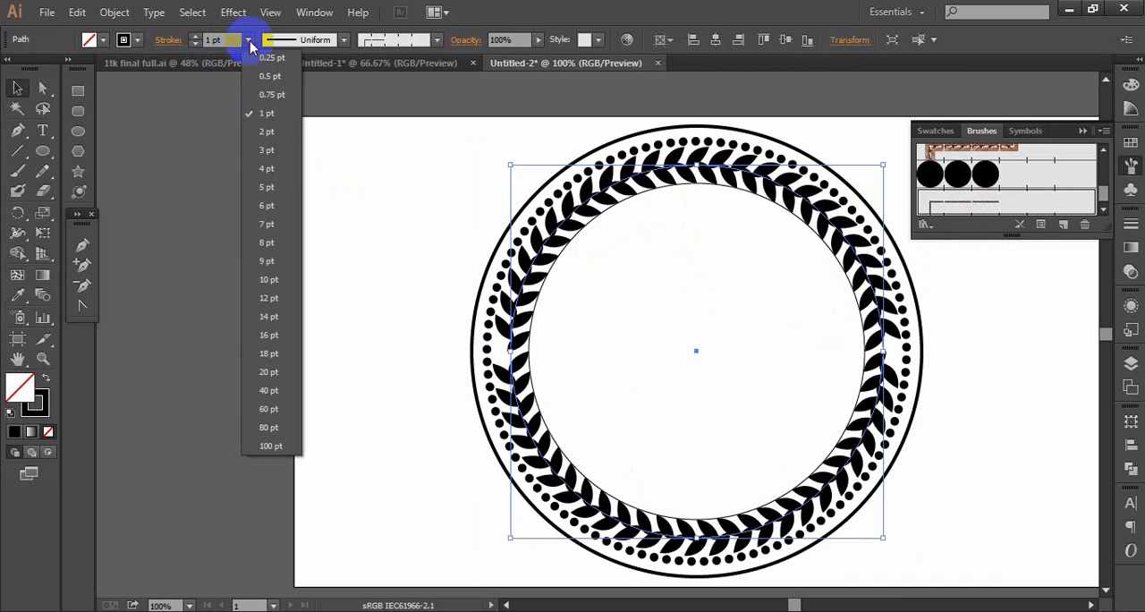
{"action": "left_click", "coordinate": [251, 75]}
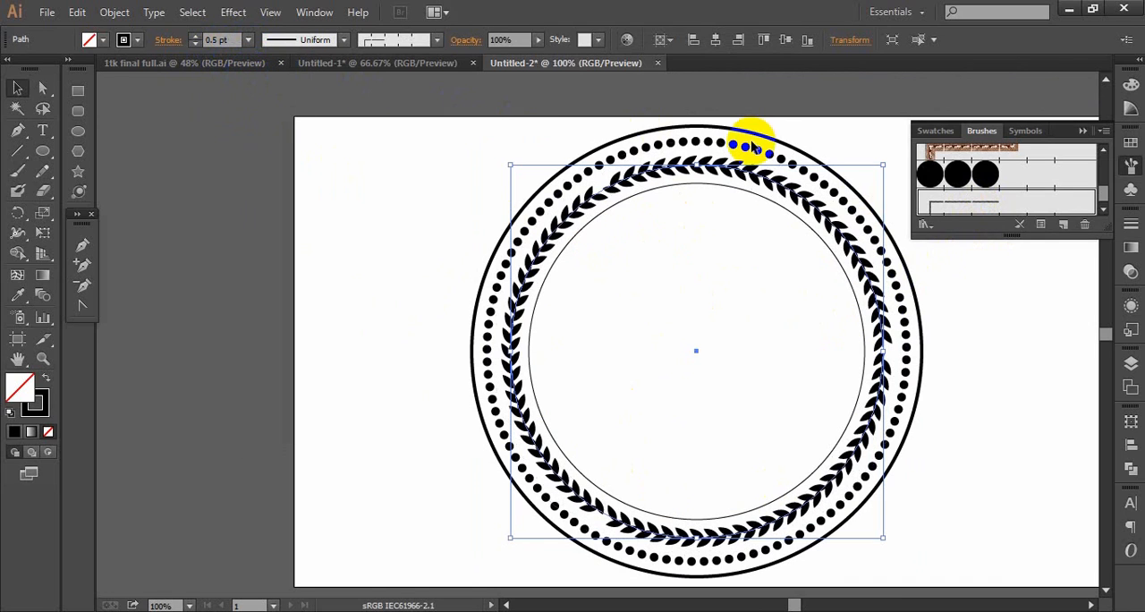
- Expand the appearance of the leaf ring and ungroup it repeatedly into individual leaves
{"action": "left_click", "coordinate": [115, 12]}
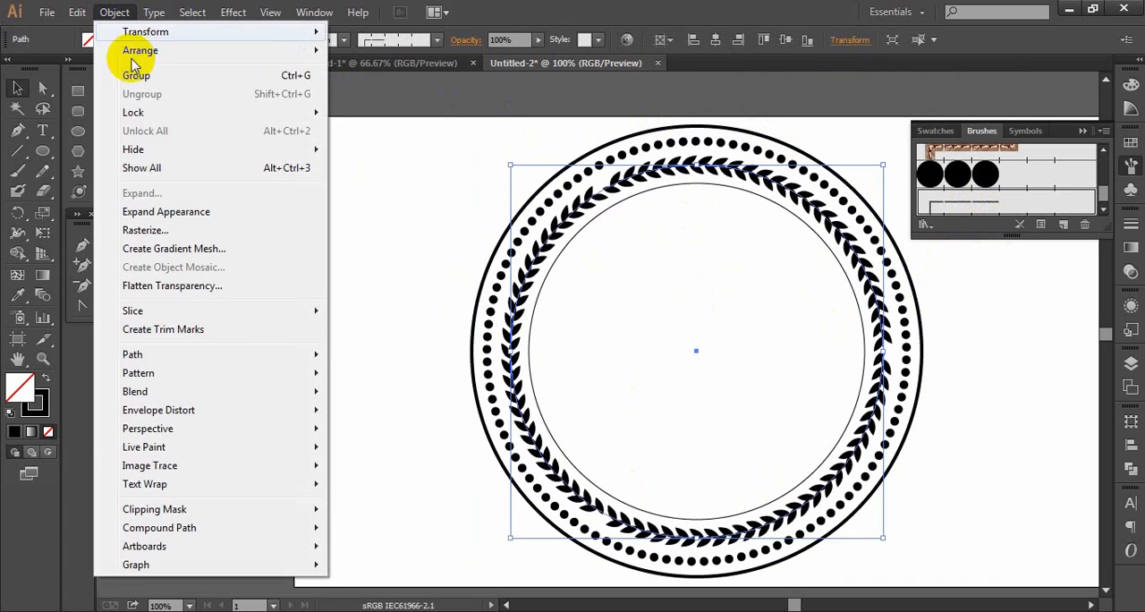
{"action": "left_click", "coordinate": [146, 212]}
{"action": "left_click", "coordinate": [111, 12]}
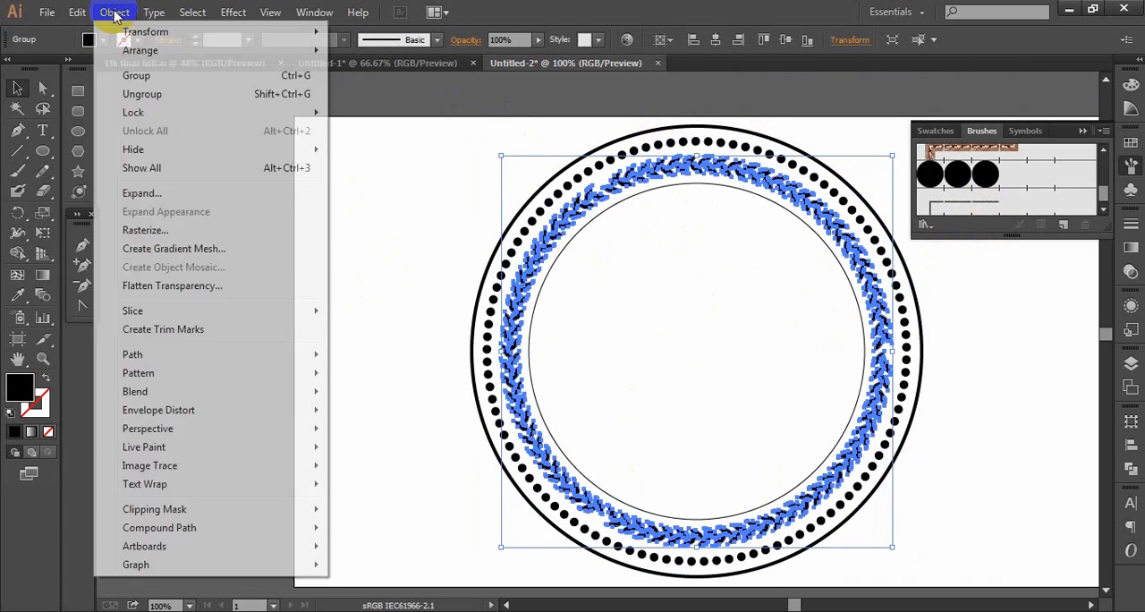
{"action": "left_click", "coordinate": [119, 99]}
{"action": "left_click", "coordinate": [111, 13]}
{"action": "left_click", "coordinate": [115, 15]}
{"action": "left_click", "coordinate": [125, 94]}
{"action": "left_click", "coordinate": [110, 12]}
{"action": "left_click", "coordinate": [648, 7]}
{"action": "key", "text": "space"}
{"action": "left_click_drag", "start_coordinate": [700, 251], "coordinate": [578, 261]}
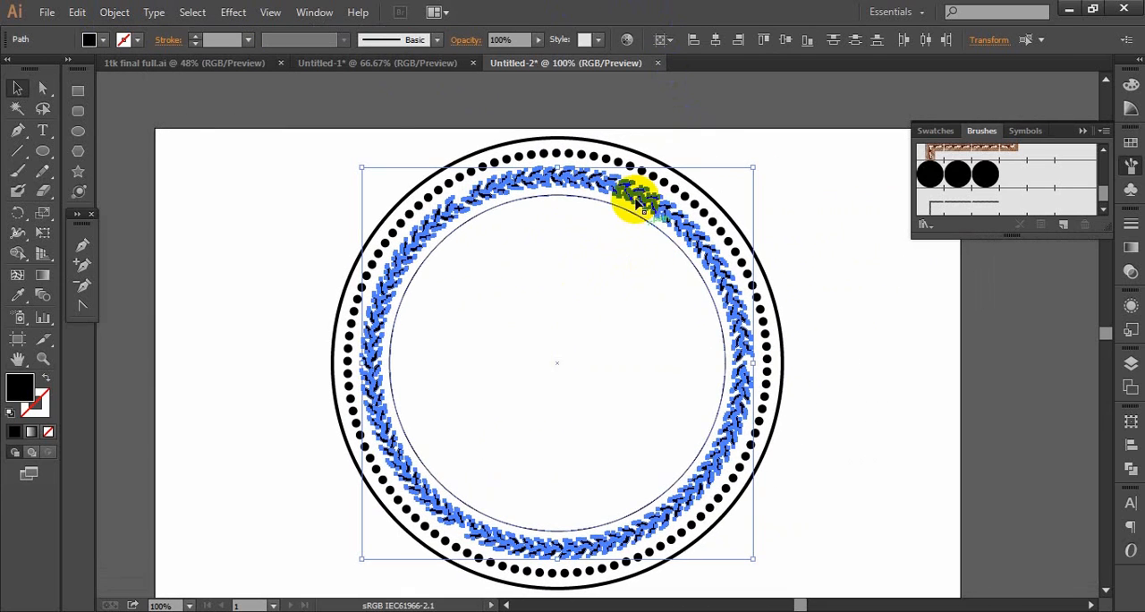
- Select the plain and dotted rings, hide the innermost circle, and lock the outer ring and the dotted ring
{"action": "left_click", "coordinate": [828, 309]}
{"action": "left_click", "coordinate": [775, 301]}
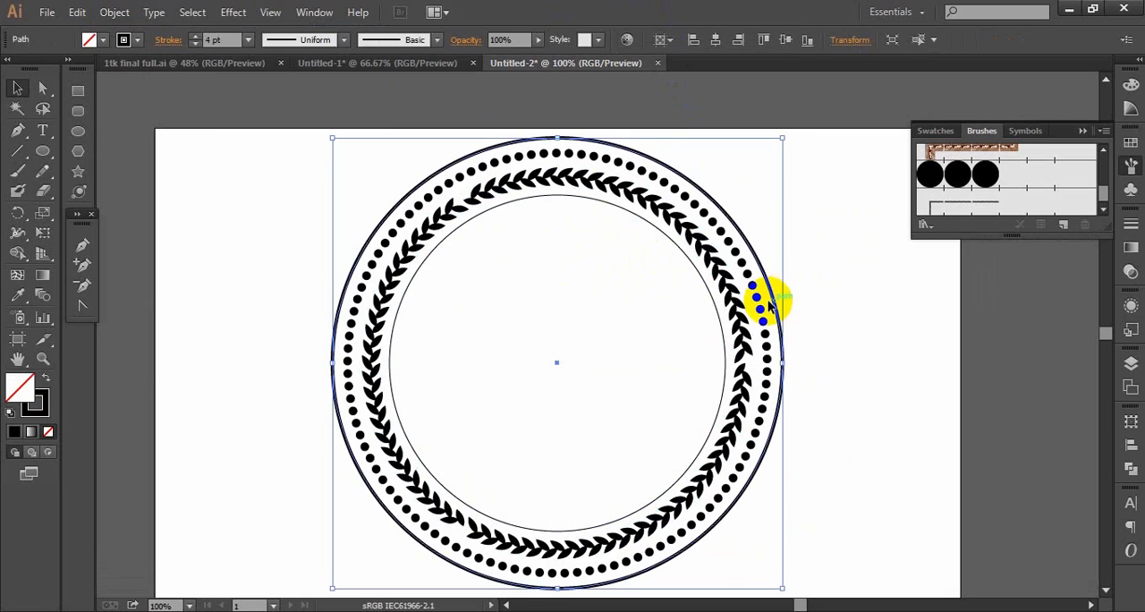
{"action": "left_click", "coordinate": [726, 313], "text": "shift"}
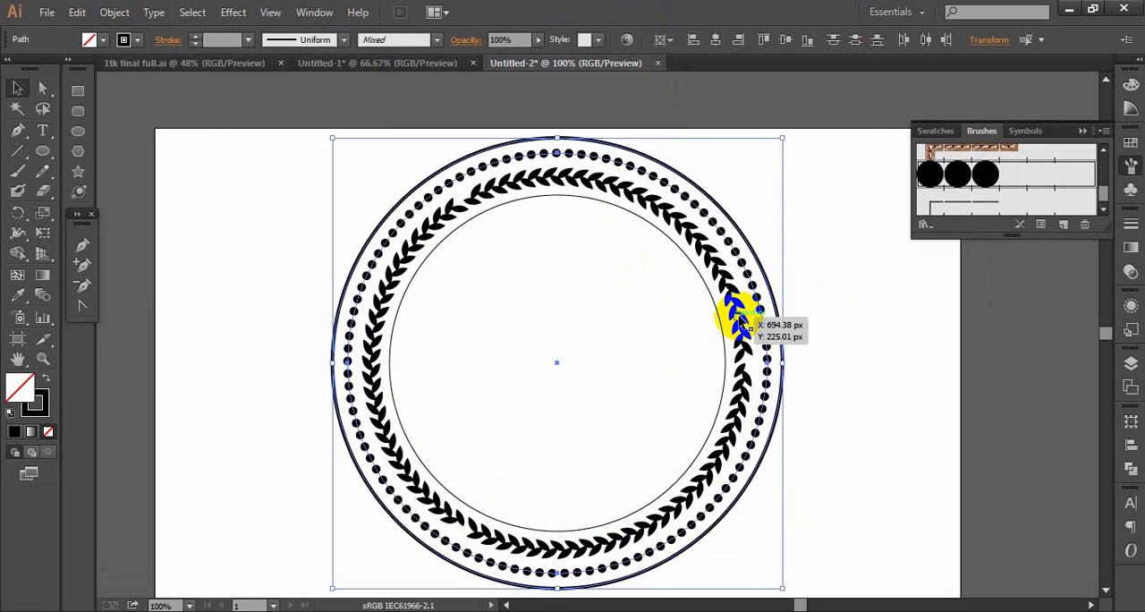
{"action": "left_click", "coordinate": [1130, 363]}
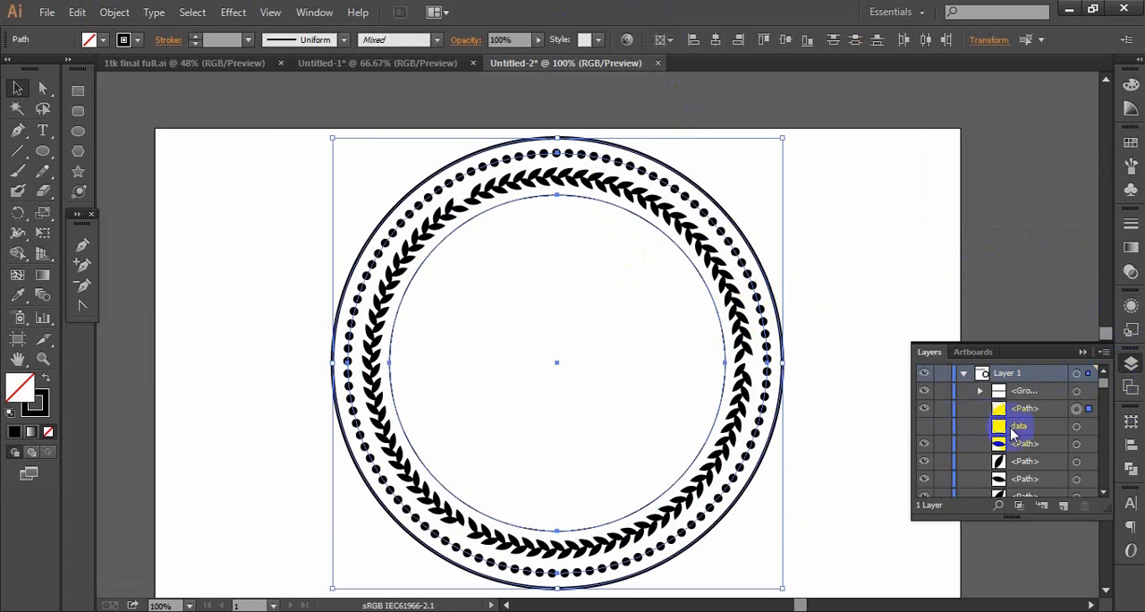
{"action": "left_click", "coordinate": [924, 407]}
{"action": "scroll", "coordinate": [950, 455], "scroll_direction": "down", "scroll_amount": 15}
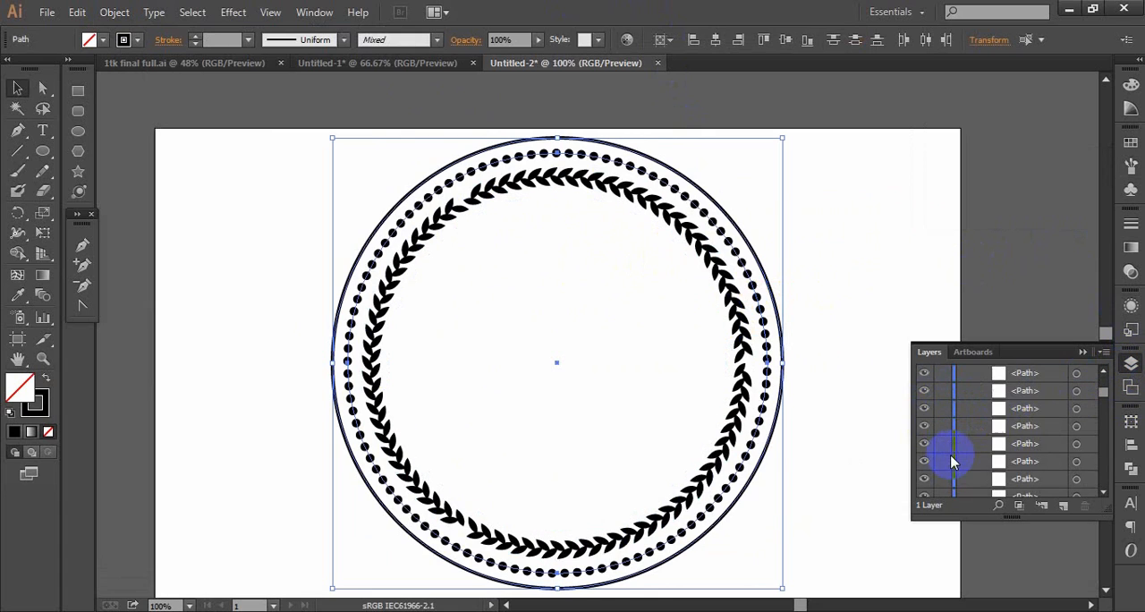
{"action": "scroll", "coordinate": [933, 481], "scroll_direction": "down", "scroll_amount": 5}
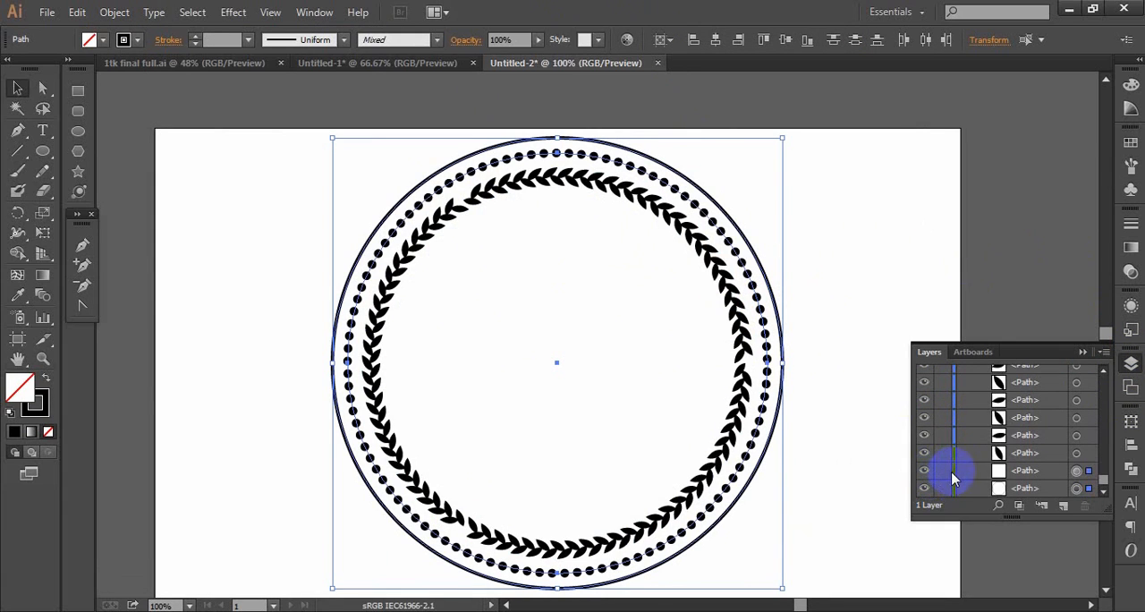
{"action": "left_click", "coordinate": [942, 487]}
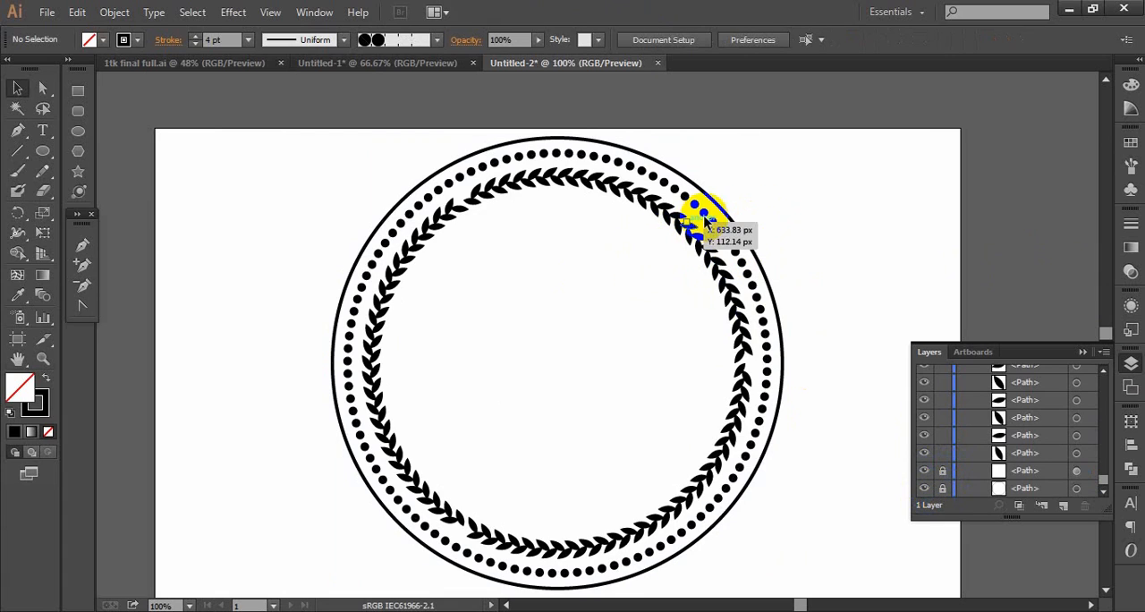
- Delete the leaves on the right side of the wreath and the stray pair at the upper end of the remaining arc
{"action": "left_click_drag", "start_coordinate": [812, 171], "coordinate": [485, 560]}
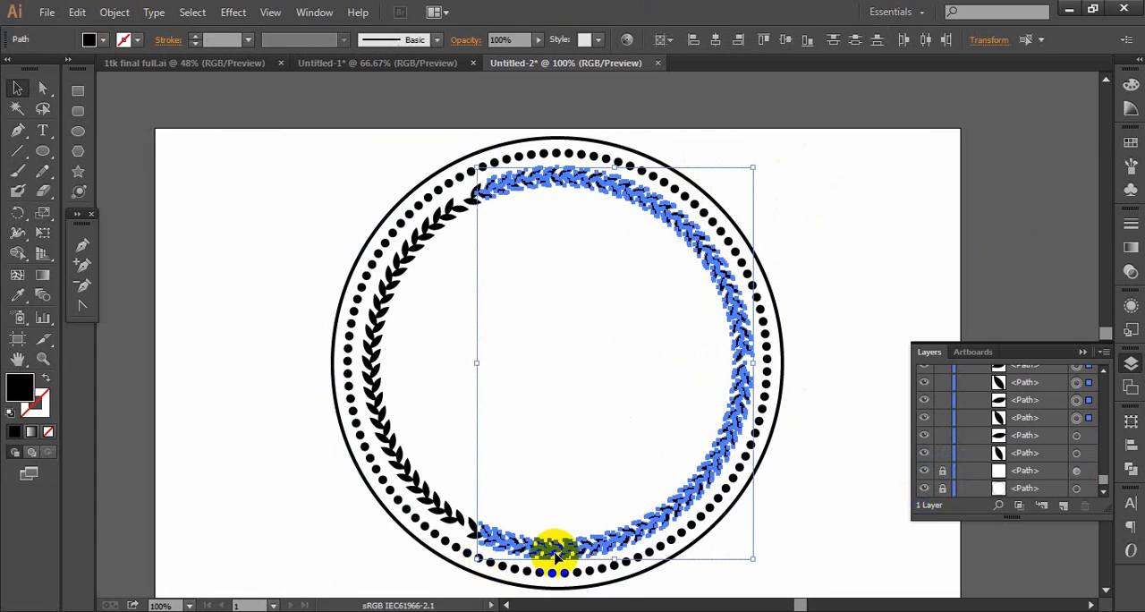
{"action": "key", "text": "Delete"}
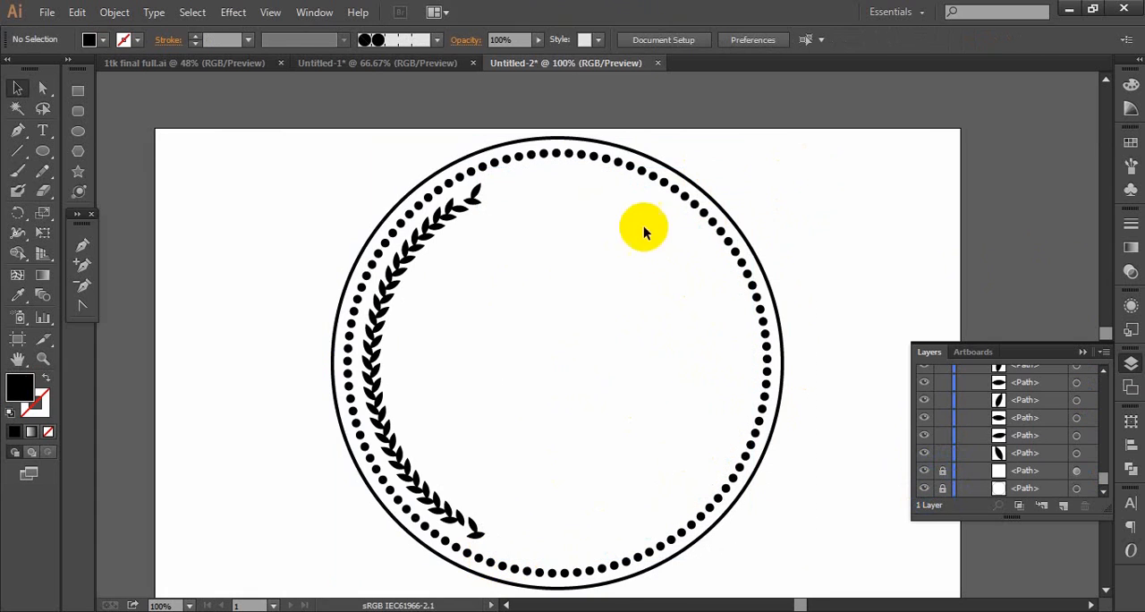
{"action": "left_click_drag", "start_coordinate": [526, 159], "coordinate": [475, 207]}
{"action": "key", "text": "Delete"}
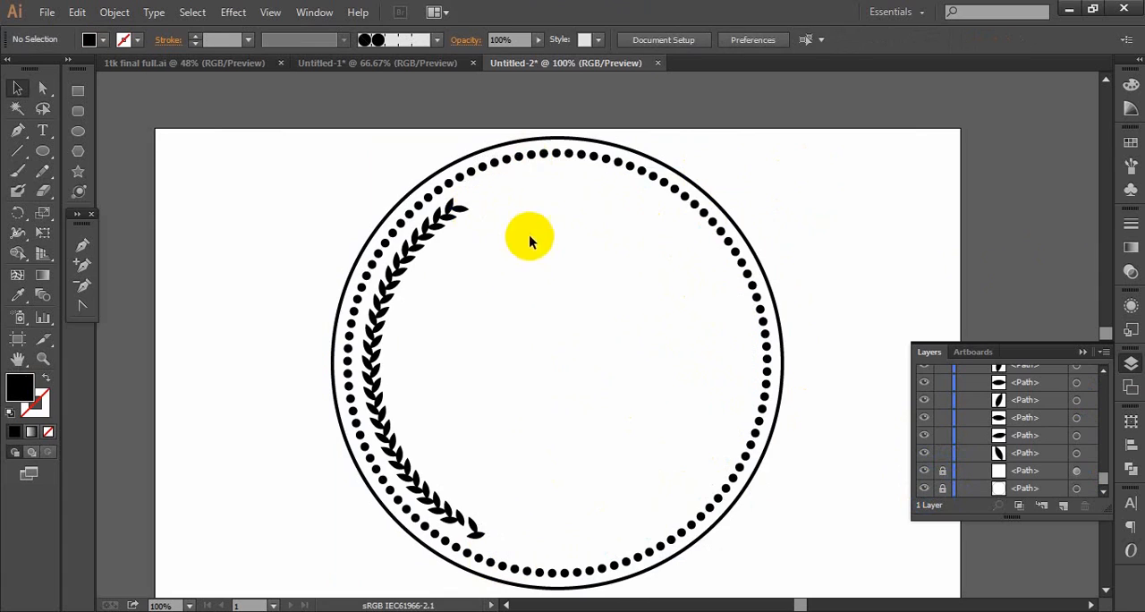
- Delete the surplus leaves at the lower end of the left leaf arc so it ends in a single tip leaf
{"action": "left_click_drag", "start_coordinate": [484, 528], "coordinate": [479, 528]}
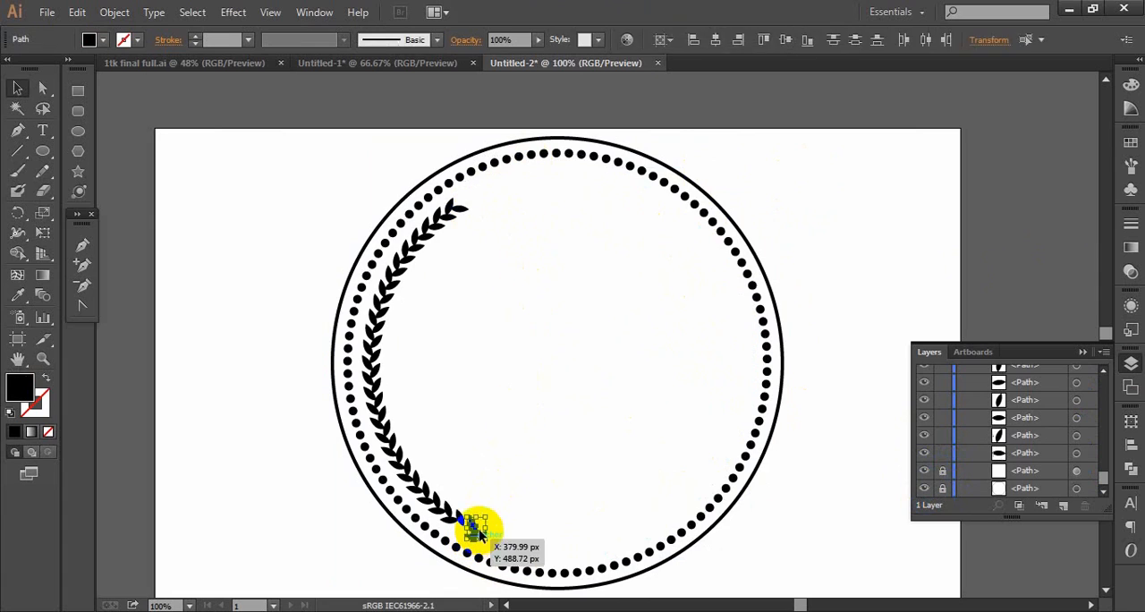
{"action": "key", "text": "Delete"}
{"action": "mouse_move", "coordinate": [465, 515]}
{"action": "left_mouse_down"}
{"action": "mouse_move", "coordinate": [454, 531]}
{"action": "mouse_move", "coordinate": [448, 519]}
{"action": "left_mouse_up"}
{"action": "key", "text": "Delete"}
{"action": "key", "text": "Delete"}
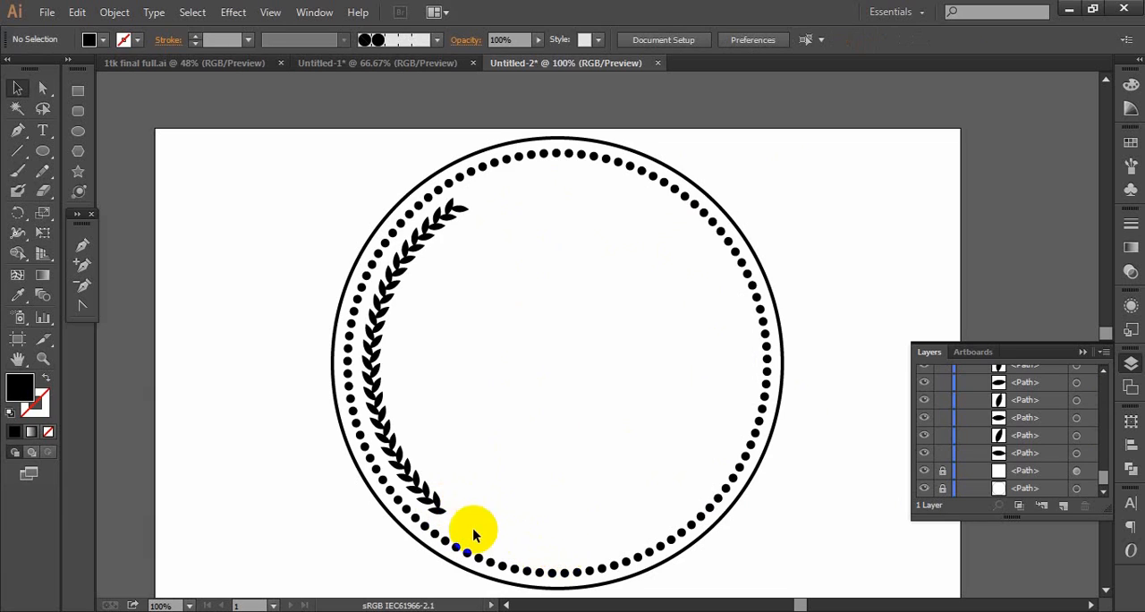
{"action": "left_click_drag", "start_coordinate": [450, 509], "coordinate": [460, 525]}
{"action": "key", "text": "Delete"}
- Delete the two surplus leaves at the upper end of the arc and rotate the remaining end leaf slightly counterclockwise
{"action": "left_click", "coordinate": [463, 211]}
{"action": "key", "text": "Delete"}
{"action": "left_click", "coordinate": [453, 207]}
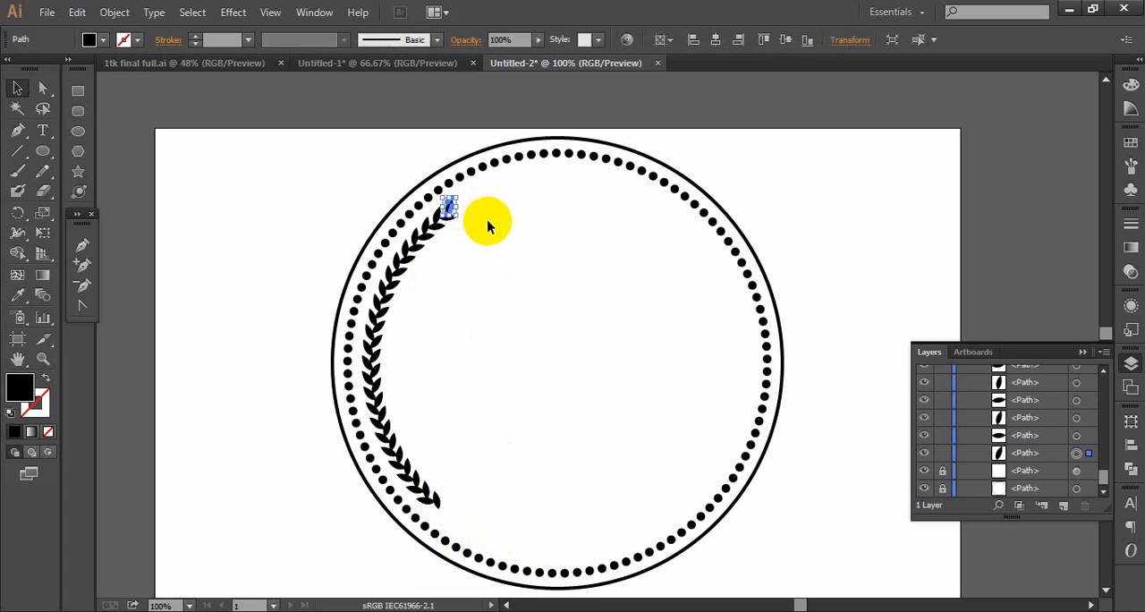
{"action": "key", "text": "Delete"}
{"action": "left_click", "coordinate": [447, 219]}
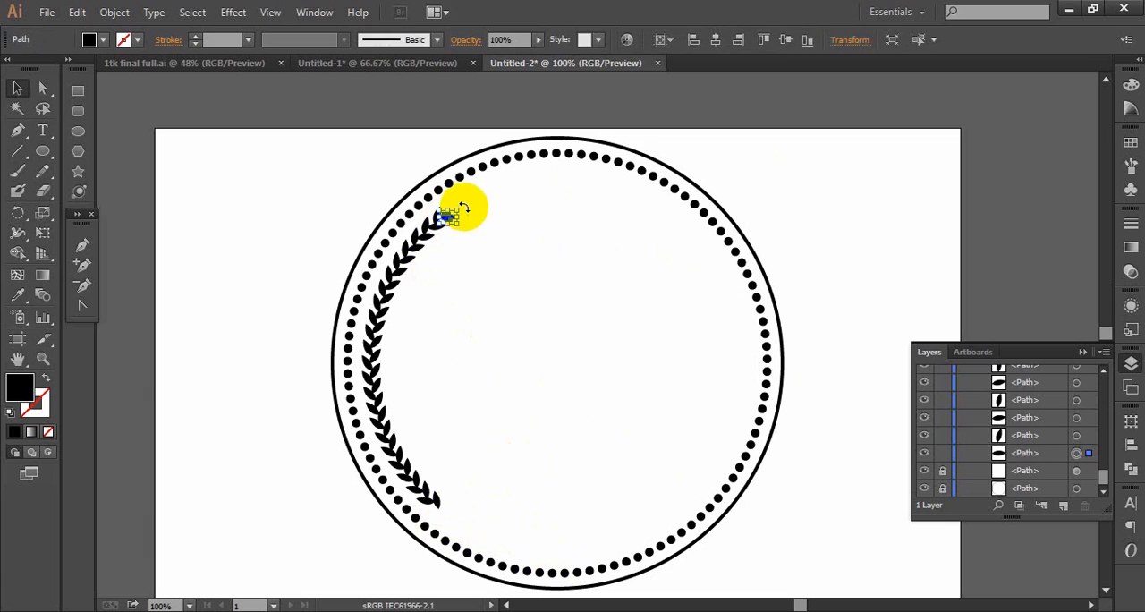
{"action": "left_click_drag", "start_coordinate": [465, 205], "coordinate": [466, 200]}
{"action": "left_click_drag", "start_coordinate": [466, 206], "coordinate": [464, 200]}
{"action": "left_click", "coordinate": [540, 315]}
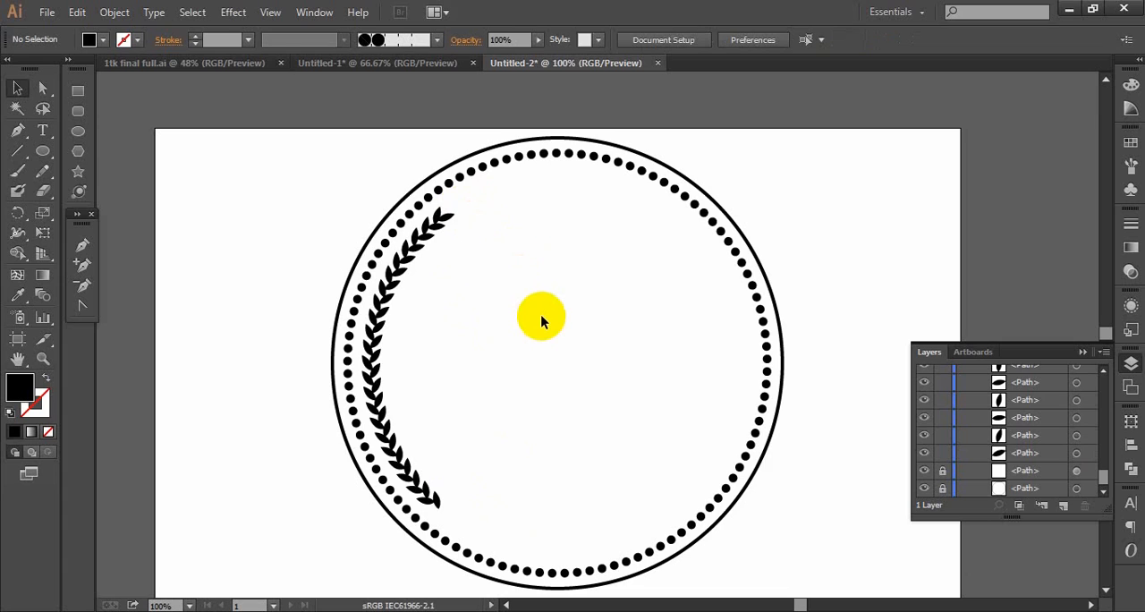
- Group all the remaining leaves of the left arc
{"action": "scroll", "coordinate": [541, 314], "scroll_direction": "down", "scroll_amount": 2}
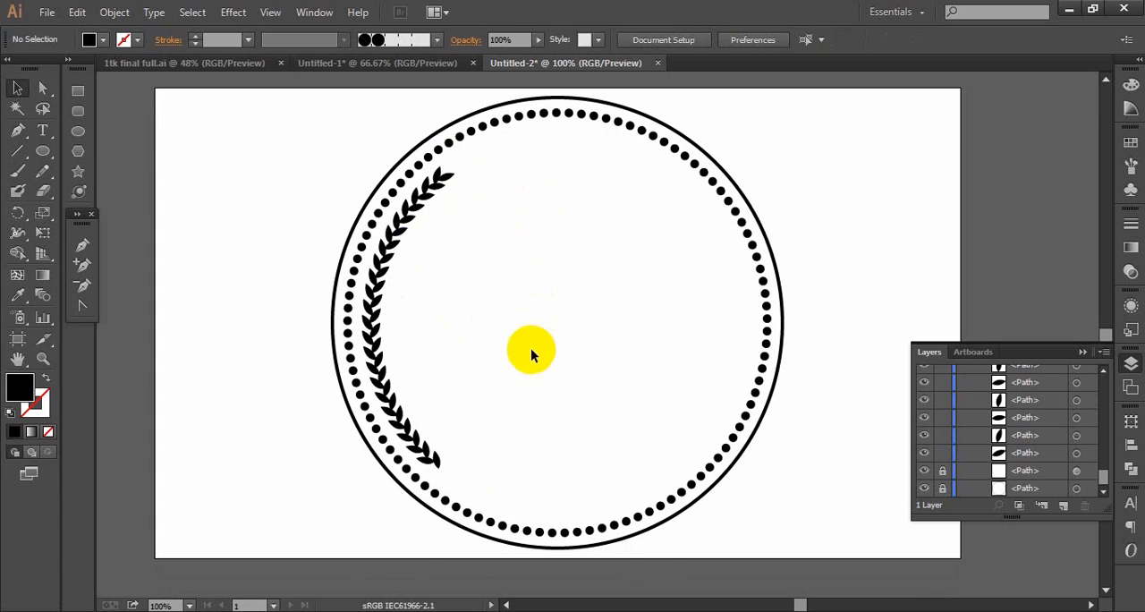
{"action": "left_click_drag", "start_coordinate": [488, 160], "coordinate": [366, 455]}
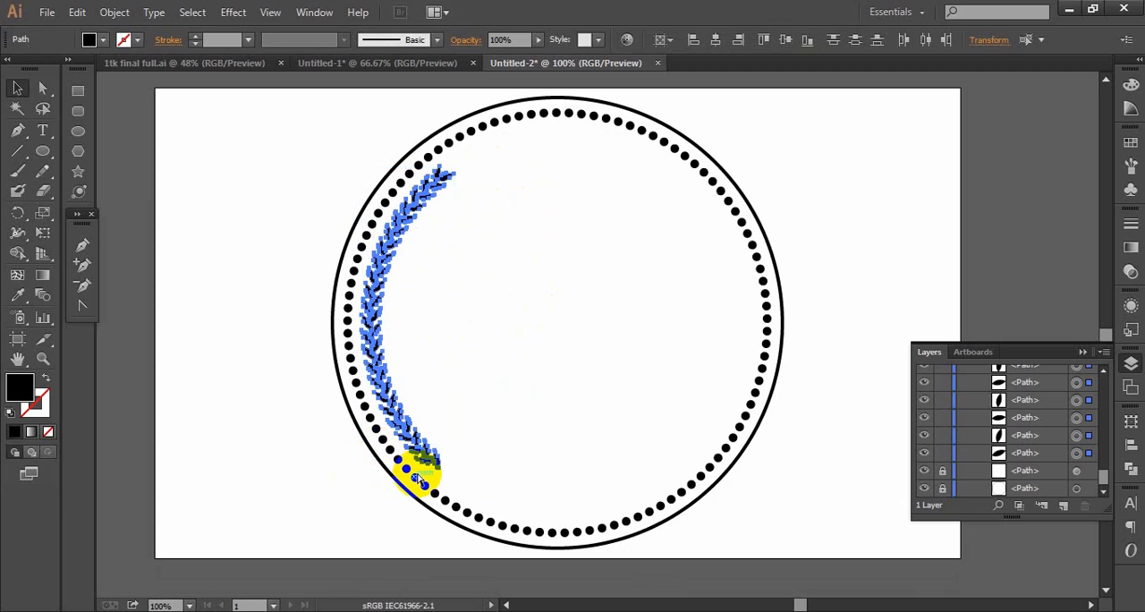
{"action": "key", "text": "ctrl+g"}
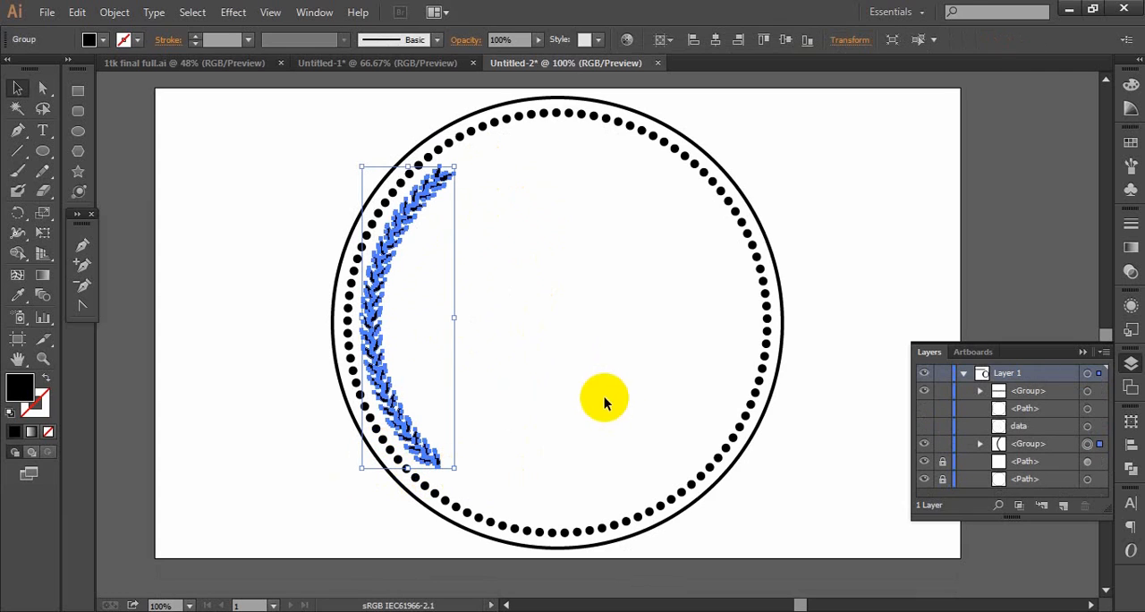
{"action": "left_click", "coordinate": [592, 365]}
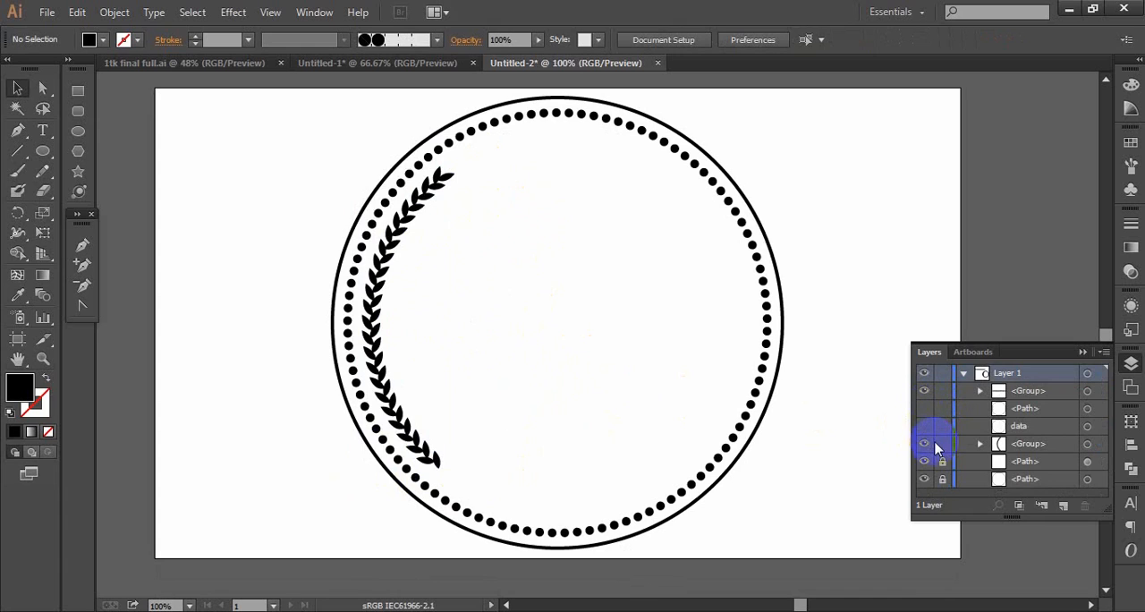
- Show the hidden circle named data, keep the innermost circle hidden, and highlight the data entry in the layer list
{"action": "left_click", "coordinate": [942, 458]}
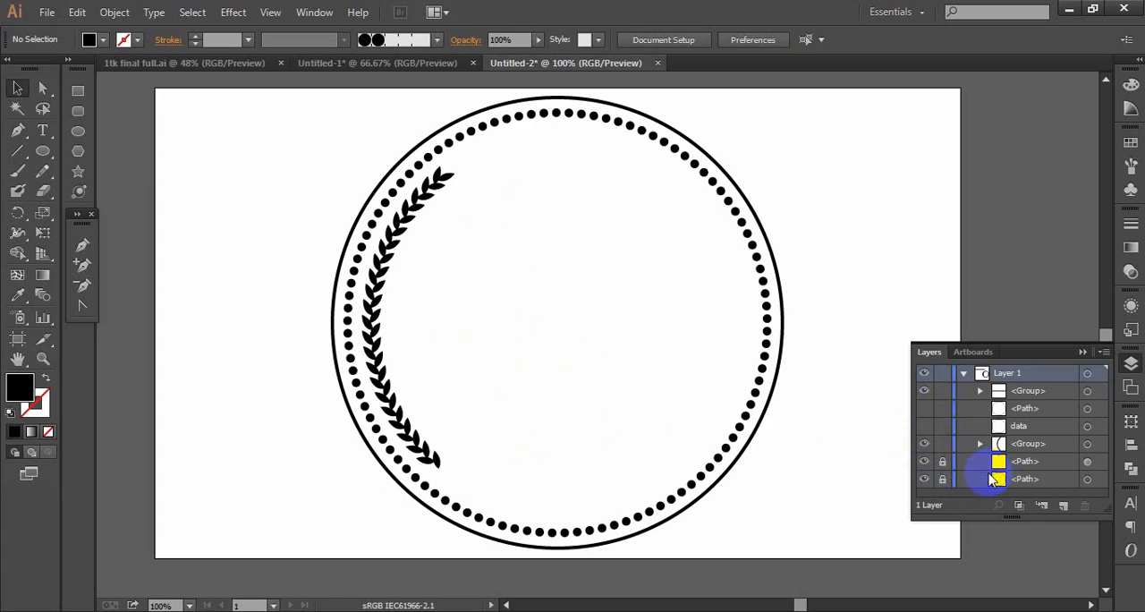
{"action": "left_click", "coordinate": [943, 480]}
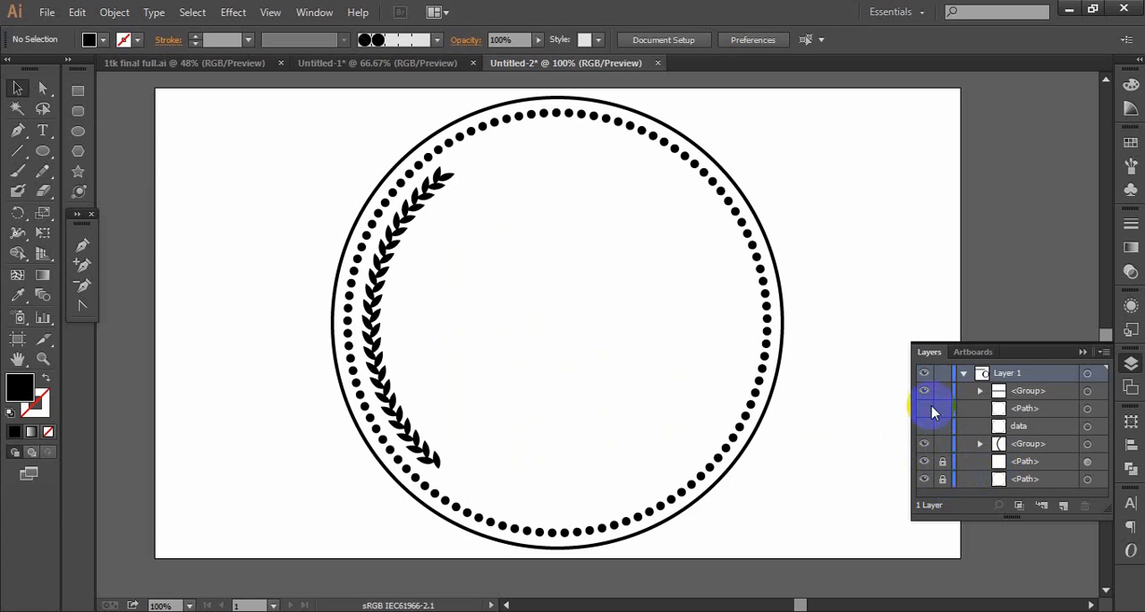
{"action": "left_click", "coordinate": [925, 409]}
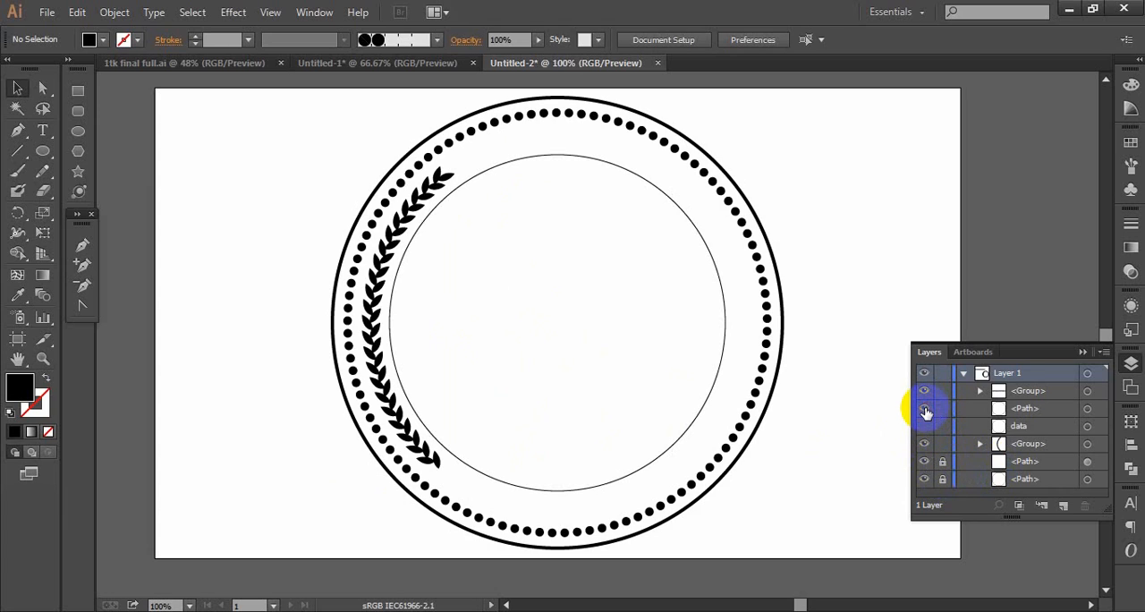
{"action": "left_click", "coordinate": [924, 426]}
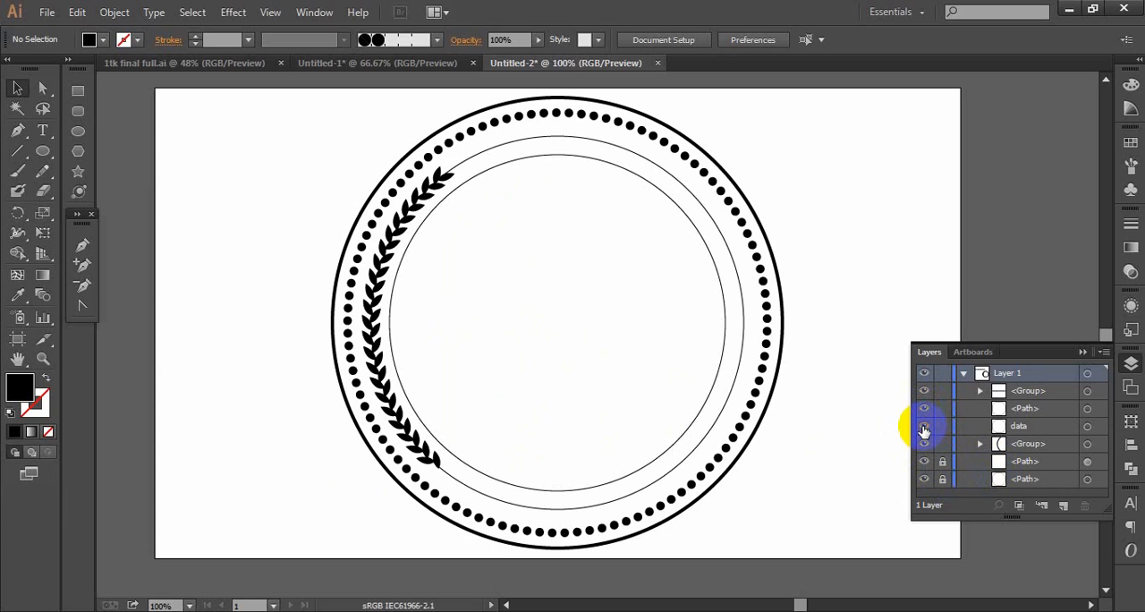
{"action": "left_click", "coordinate": [925, 412]}
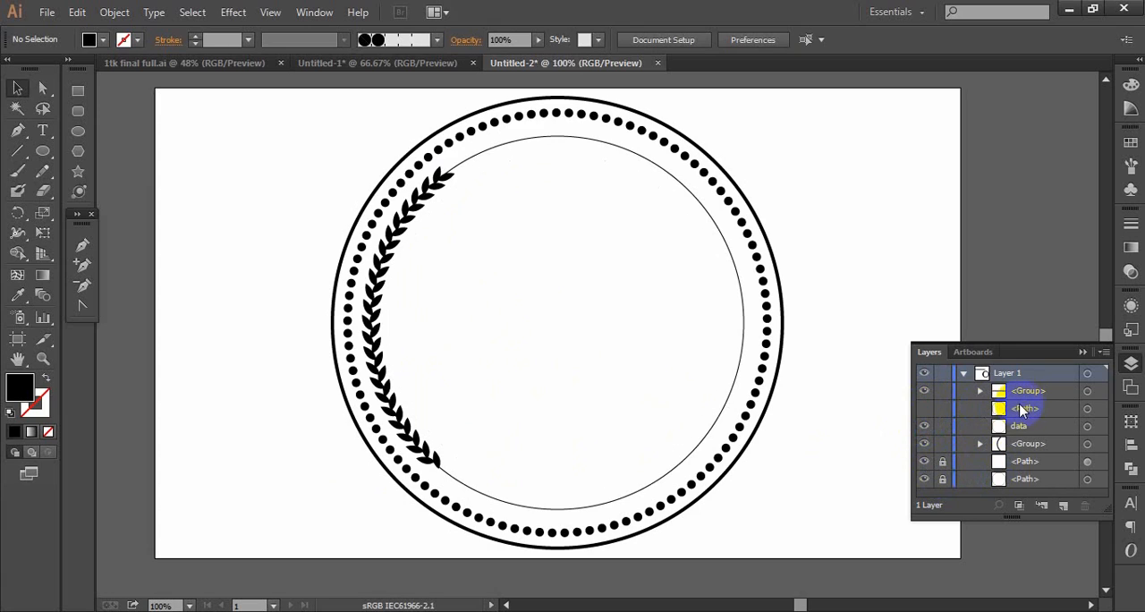
{"action": "left_click", "coordinate": [1018, 427]}
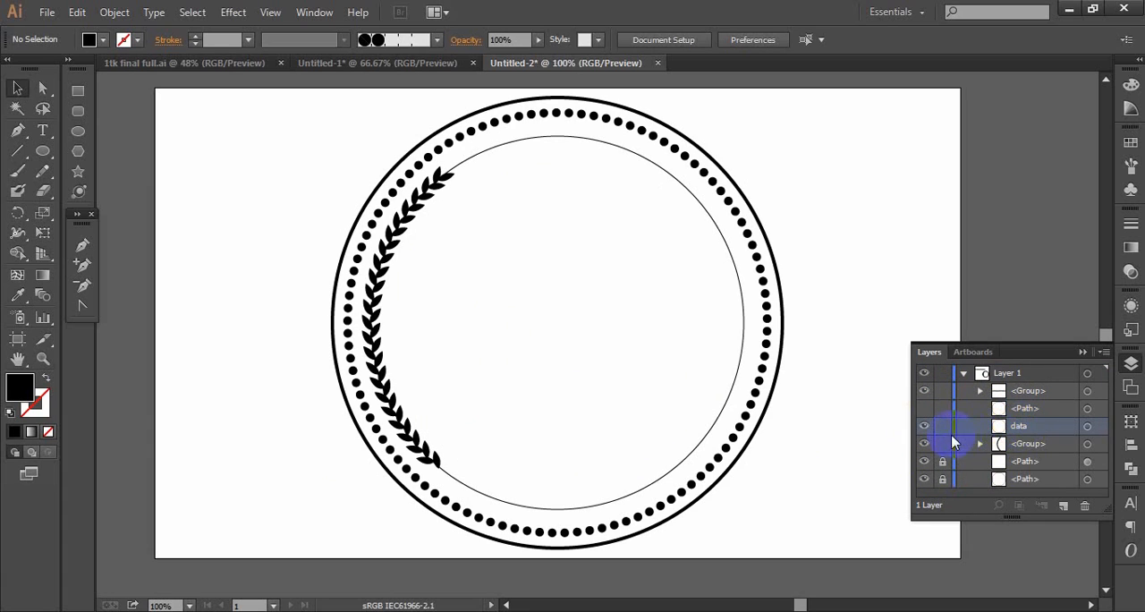
- Duplicate the data circle in the layer list, hide the upper copy, and select the visible lower copy
{"action": "left_click", "coordinate": [1088, 428]}
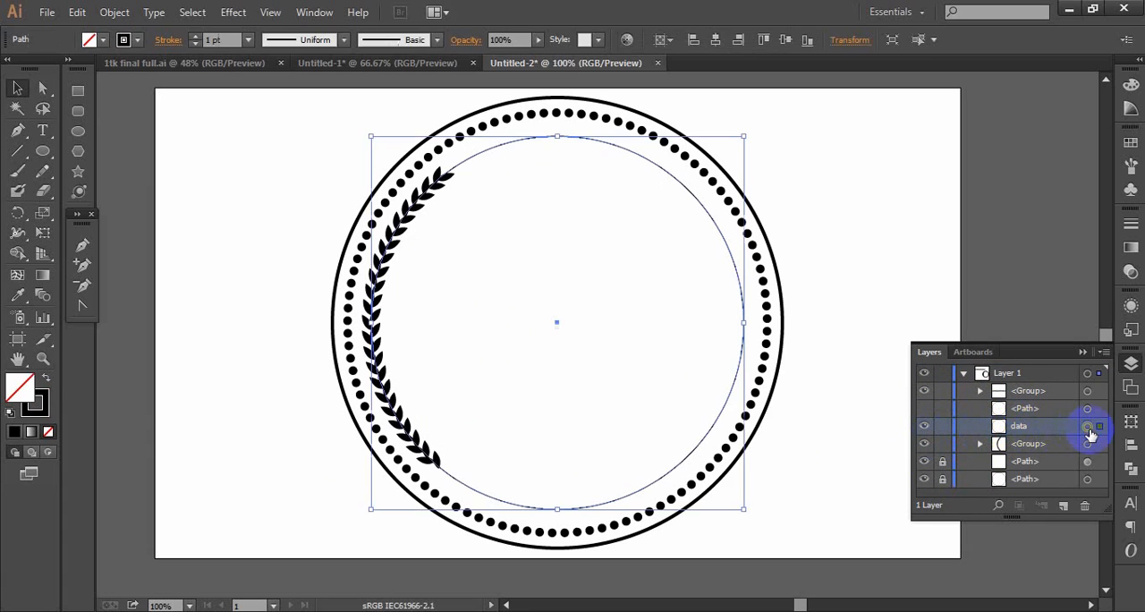
{"action": "left_click_drag", "start_coordinate": [1013, 431], "coordinate": [1063, 505]}
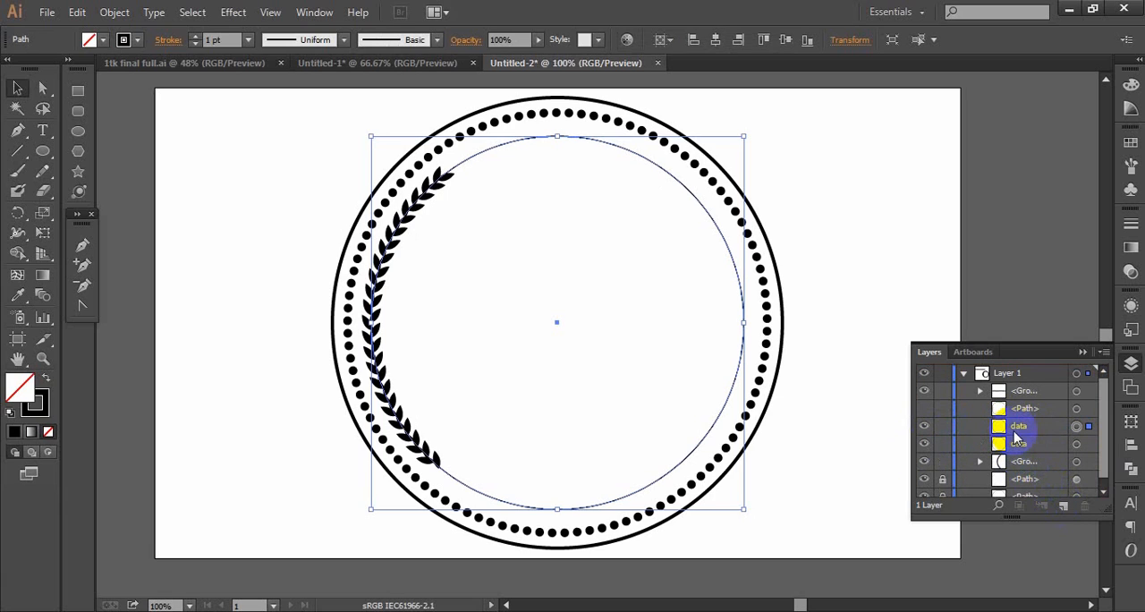
{"action": "left_click", "coordinate": [925, 441]}
{"action": "left_click", "coordinate": [1014, 444]}
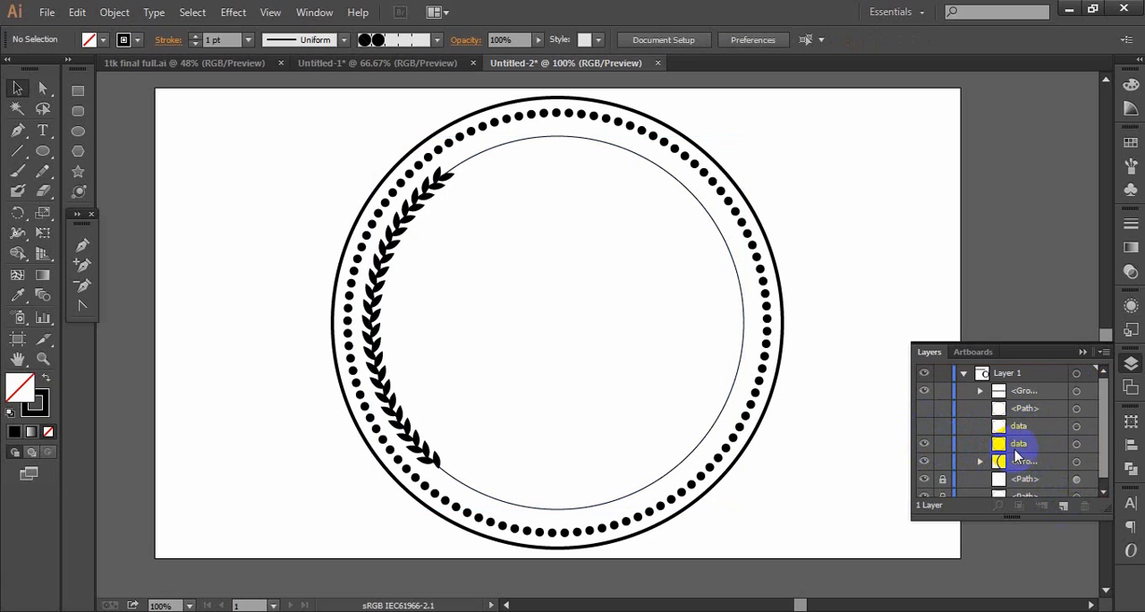
{"action": "left_click", "coordinate": [1077, 445]}
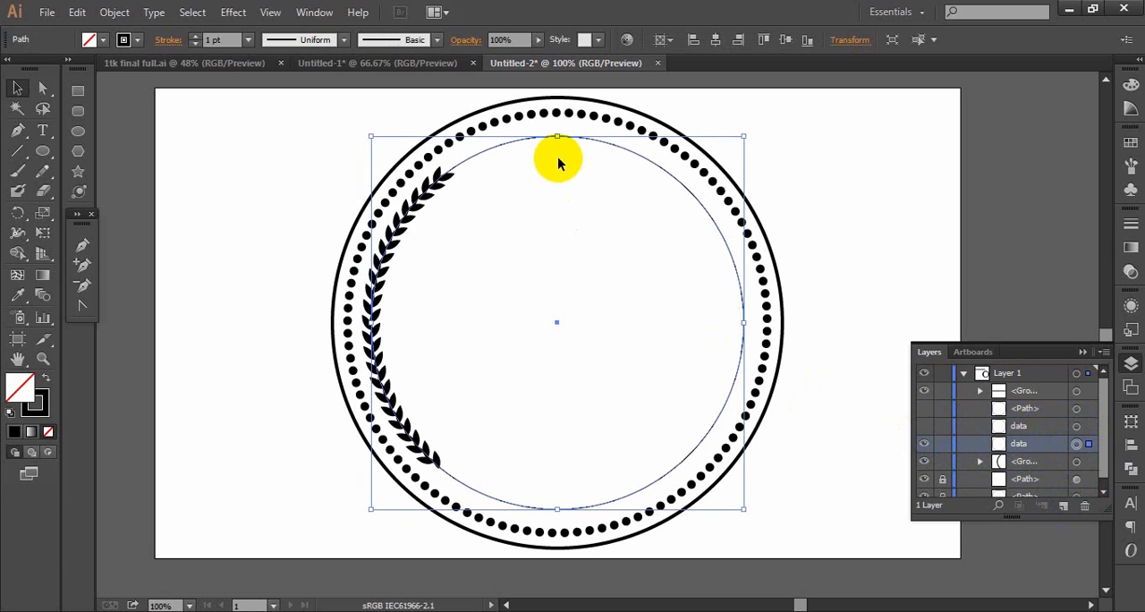
- Delete the visible data circle's upper and right segments, keeping only its lower-left quarter arc
{"action": "left_click", "coordinate": [42, 89]}
{"action": "left_click_drag", "start_coordinate": [657, 263], "coordinate": [776, 171]}
{"action": "key", "text": "Delete"}
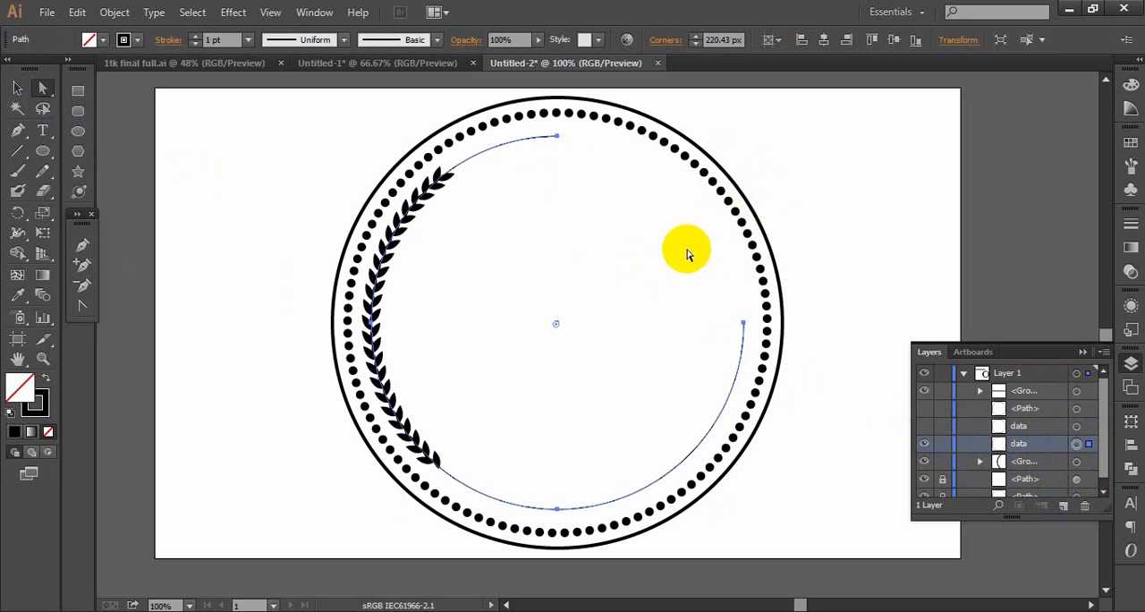
{"action": "left_click", "coordinate": [553, 193]}
{"action": "left_click_drag", "start_coordinate": [537, 193], "coordinate": [511, 118]}
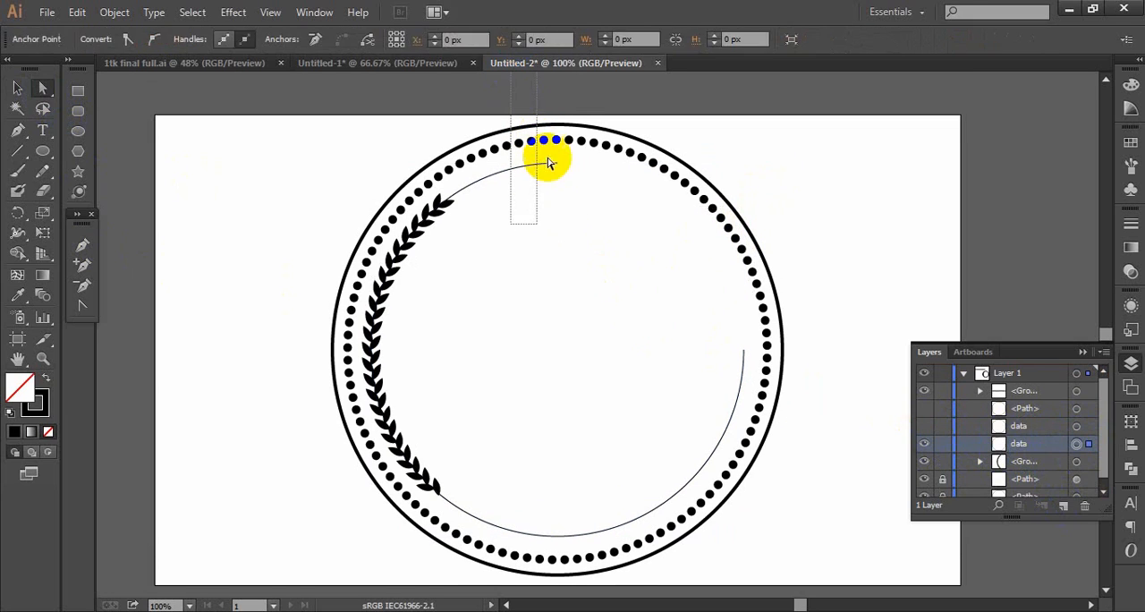
{"action": "key", "text": "Delete"}
{"action": "left_click_drag", "start_coordinate": [595, 227], "coordinate": [534, 118]}
{"action": "key", "text": "Delete"}
{"action": "left_click_drag", "start_coordinate": [678, 325], "coordinate": [799, 506]}
{"action": "key", "text": "Delete"}
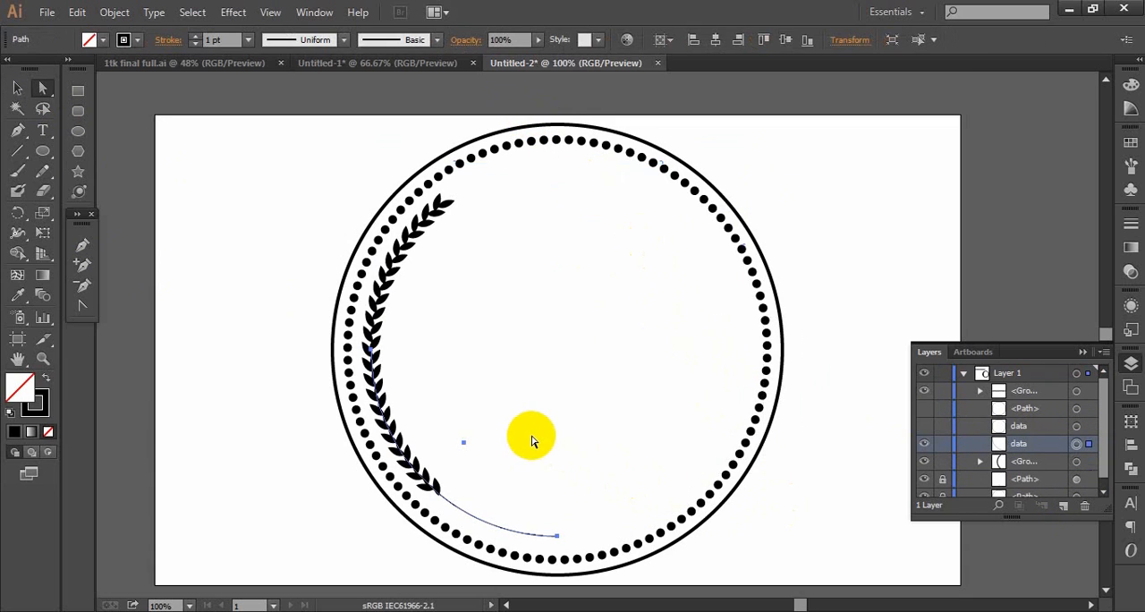
- Add anchor points on the quarter arc at the lowest leaf's base and shortly before the arc's bottom end
{"action": "scroll", "coordinate": [531, 441], "scroll_direction": "down", "scroll_amount": 2}
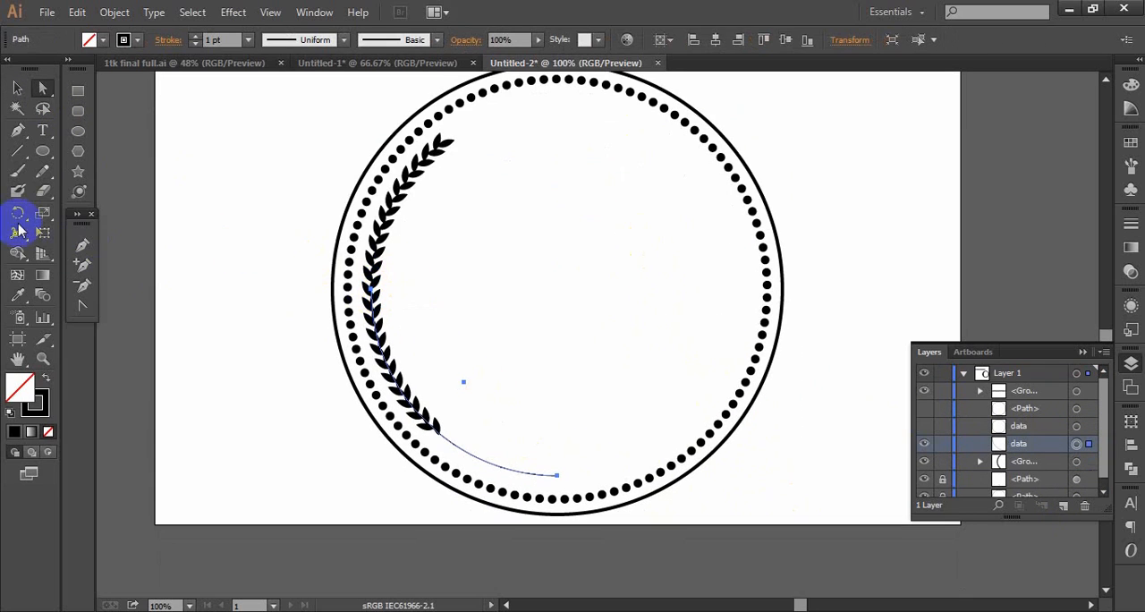
{"action": "left_click", "coordinate": [83, 250]}
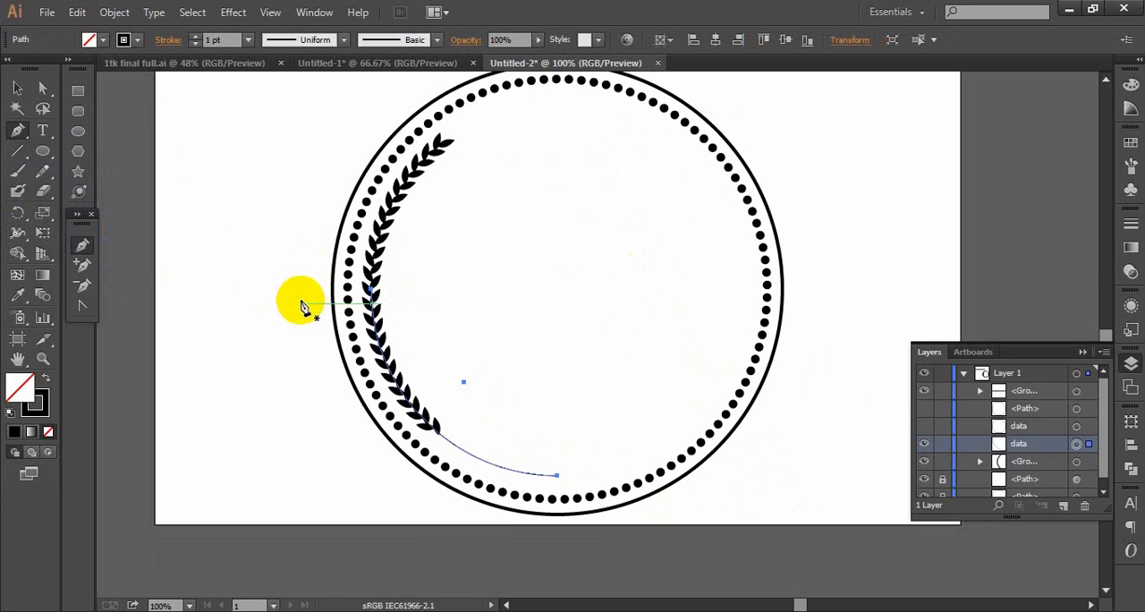
{"action": "left_click", "coordinate": [460, 352], "text": "ctrl"}
{"action": "left_click_drag", "start_coordinate": [611, 326], "coordinate": [335, 336]}
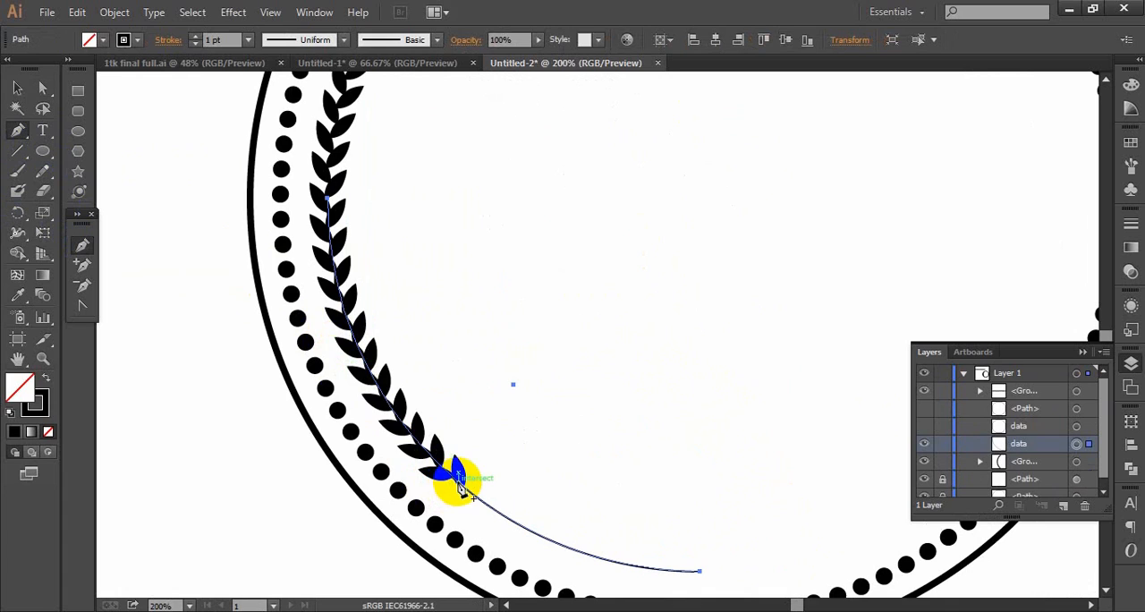
{"action": "left_click", "coordinate": [458, 483]}
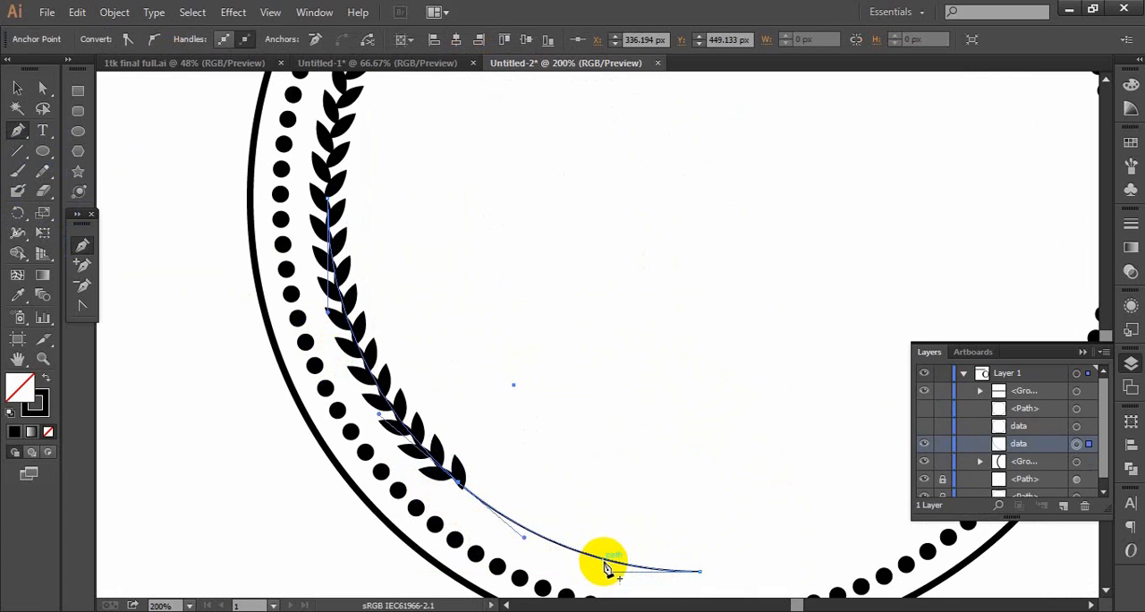
{"action": "left_click", "coordinate": [620, 562]}
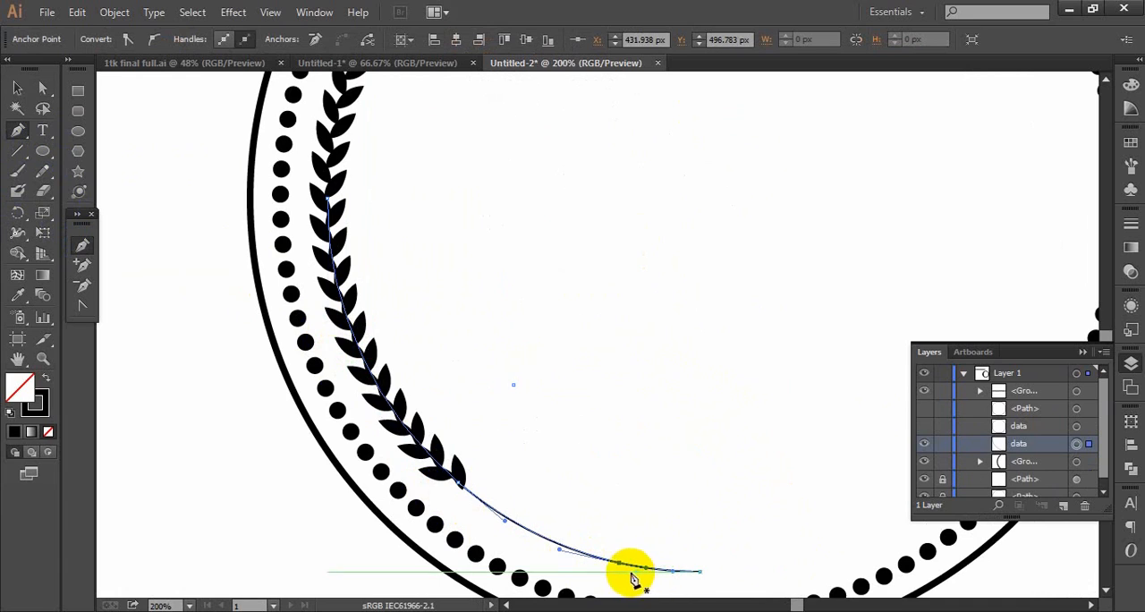
- Delete the short end segment of the quarter arc beyond the last added anchor point
{"action": "left_click", "coordinate": [39, 90]}
{"action": "left_click_drag", "start_coordinate": [713, 520], "coordinate": [702, 490]}
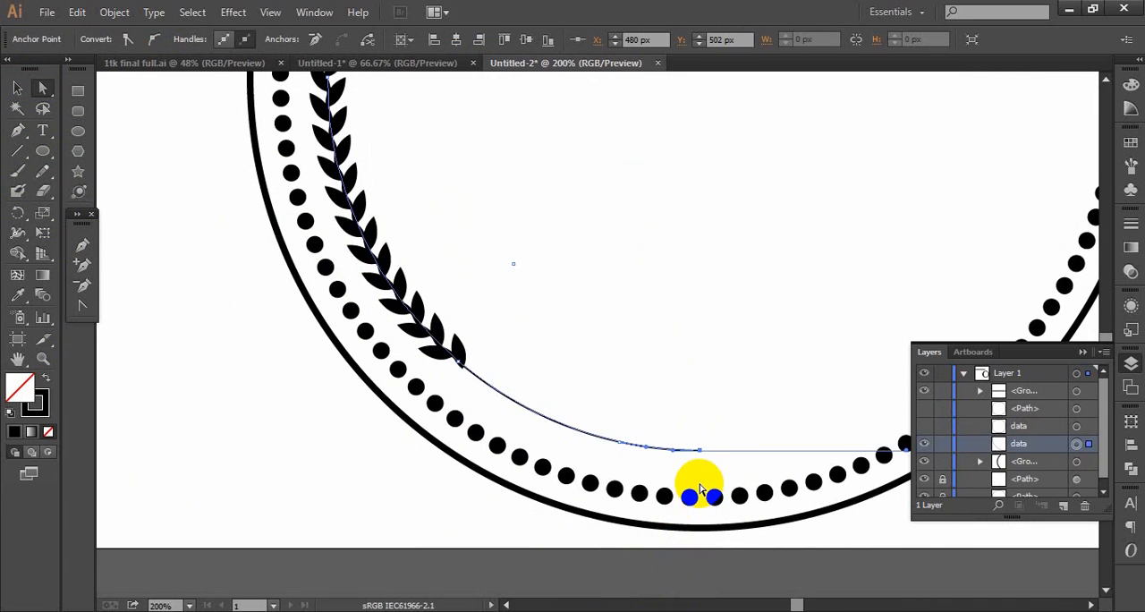
{"action": "key", "text": "Delete"}
- Try to delete the arc segment behind the lower leaves with an area selection, and undo the deletion
{"action": "left_click_drag", "start_coordinate": [449, 251], "coordinate": [342, 306]}
{"action": "key", "text": "Delete"}
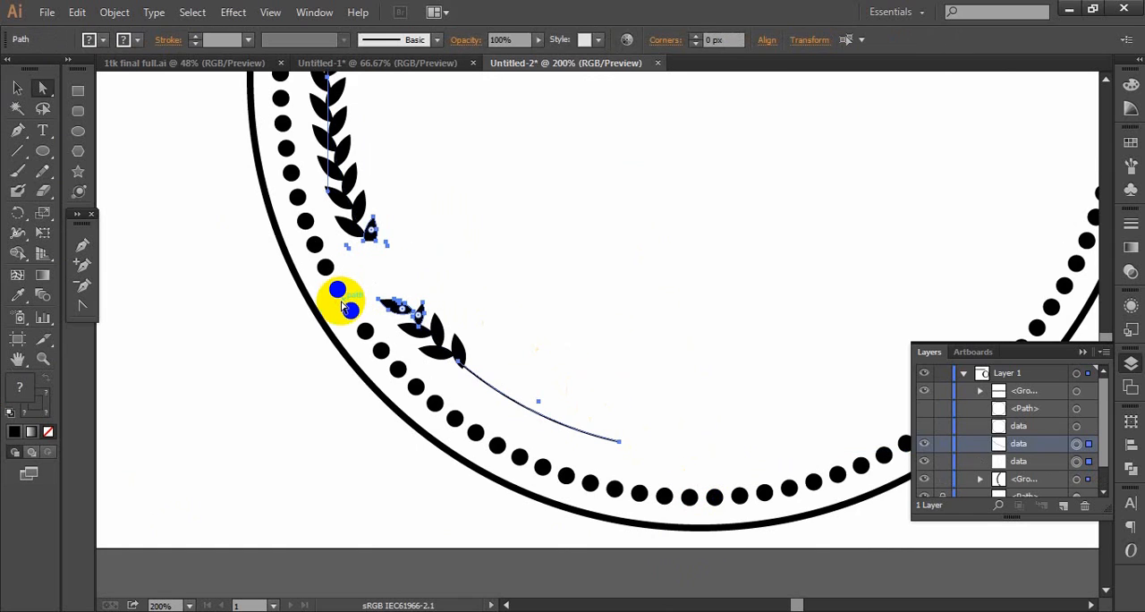
{"action": "key", "text": "ctrl+z"}
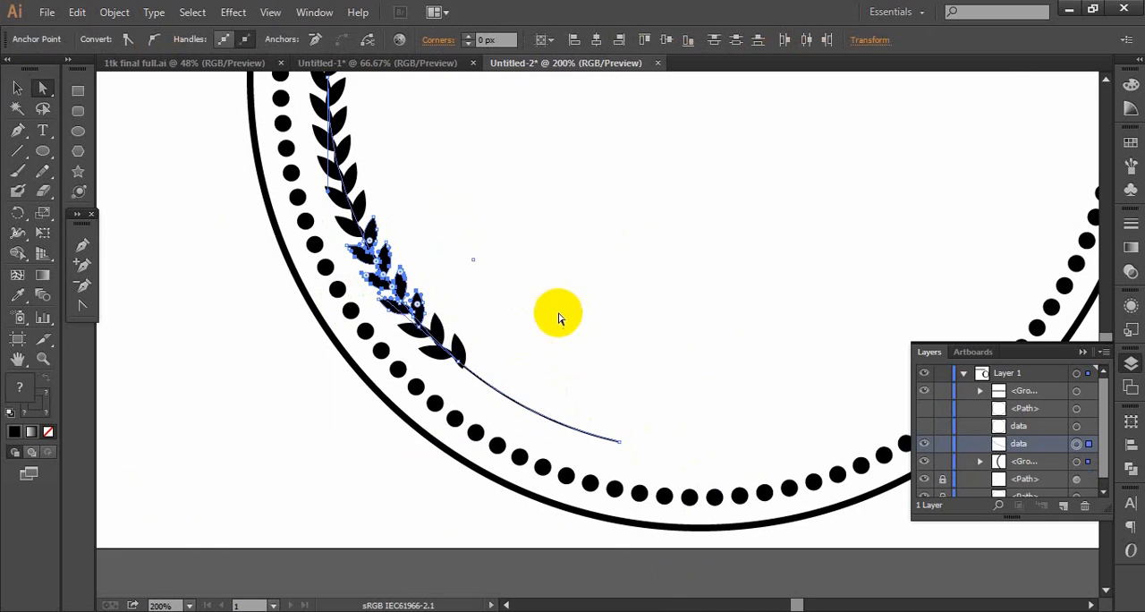
{"action": "left_click", "coordinate": [545, 337]}
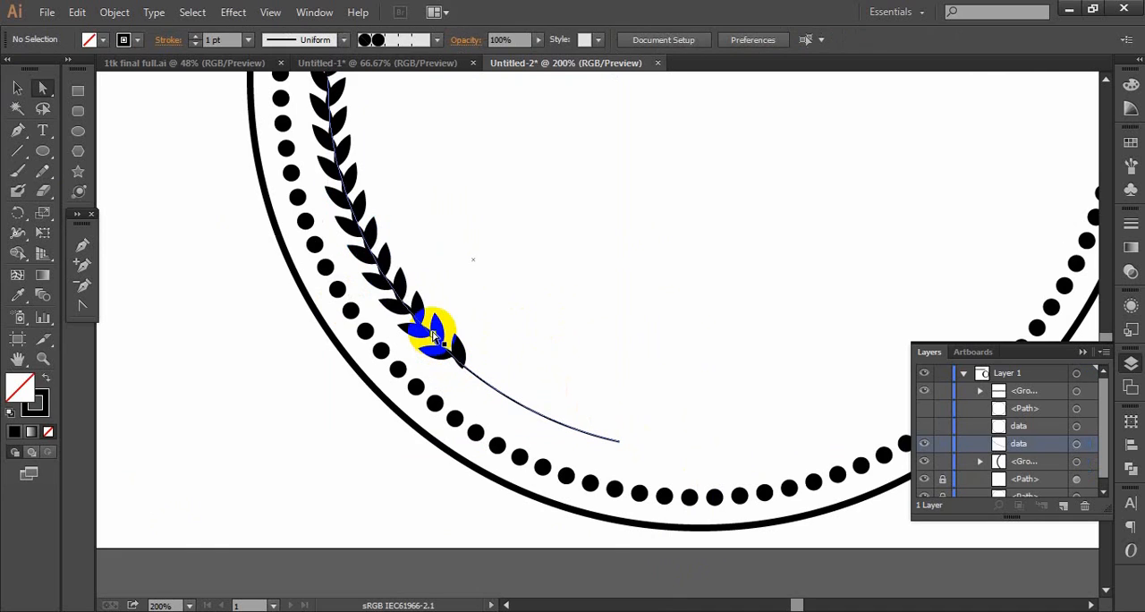
- Delete the arc segment running behind the leaves, keeping only the short stem below the branch
{"action": "left_click", "coordinate": [437, 333]}
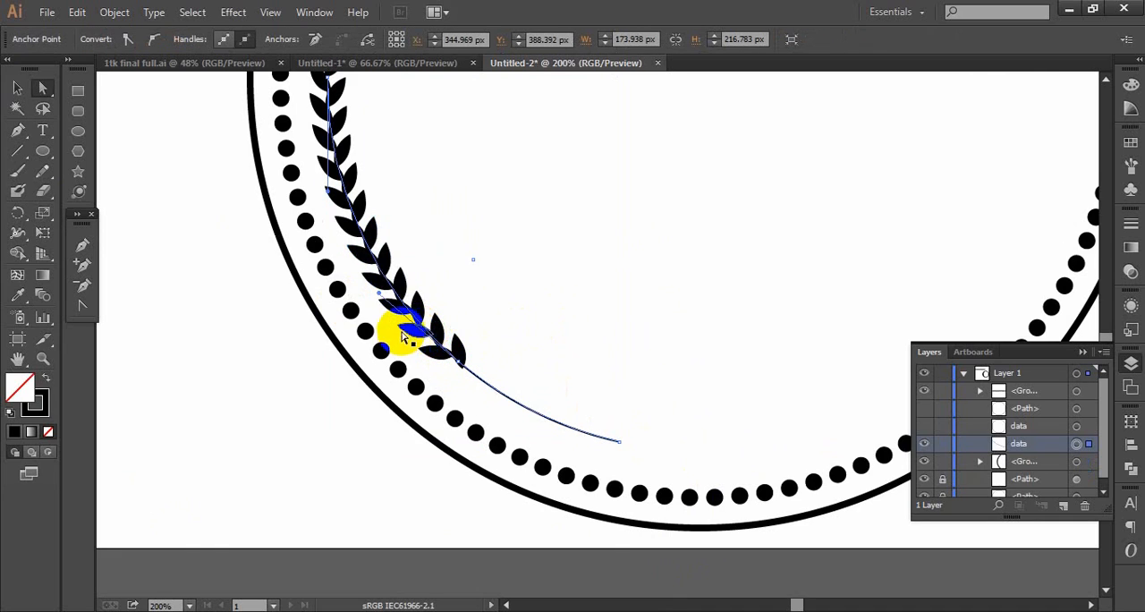
{"action": "left_click", "coordinate": [537, 306]}
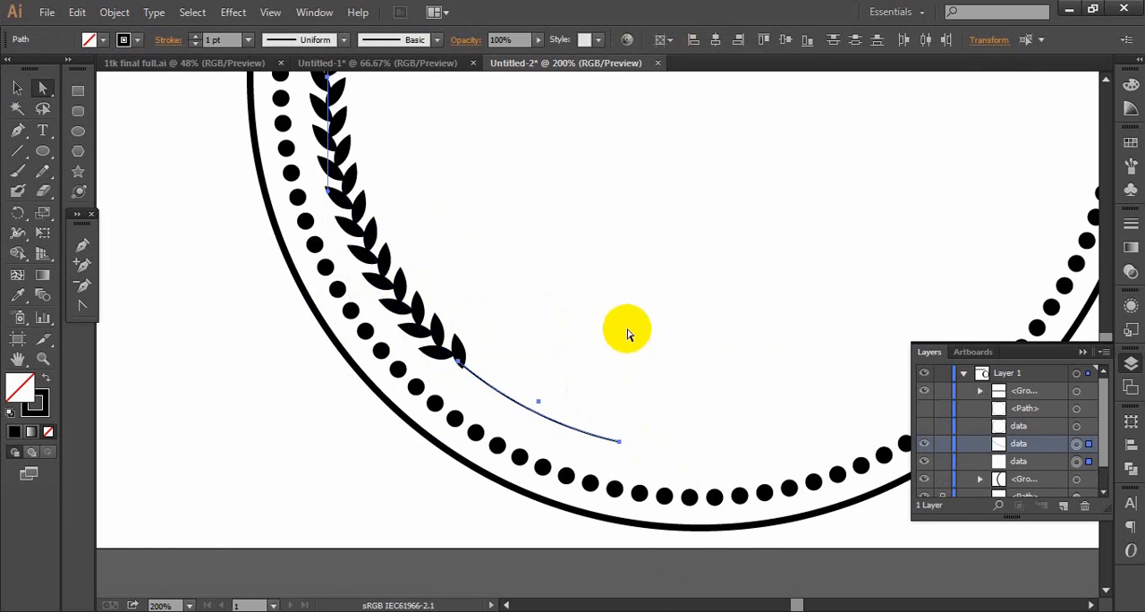
{"action": "scroll", "coordinate": [626, 325], "scroll_direction": "up", "scroll_amount": 3}
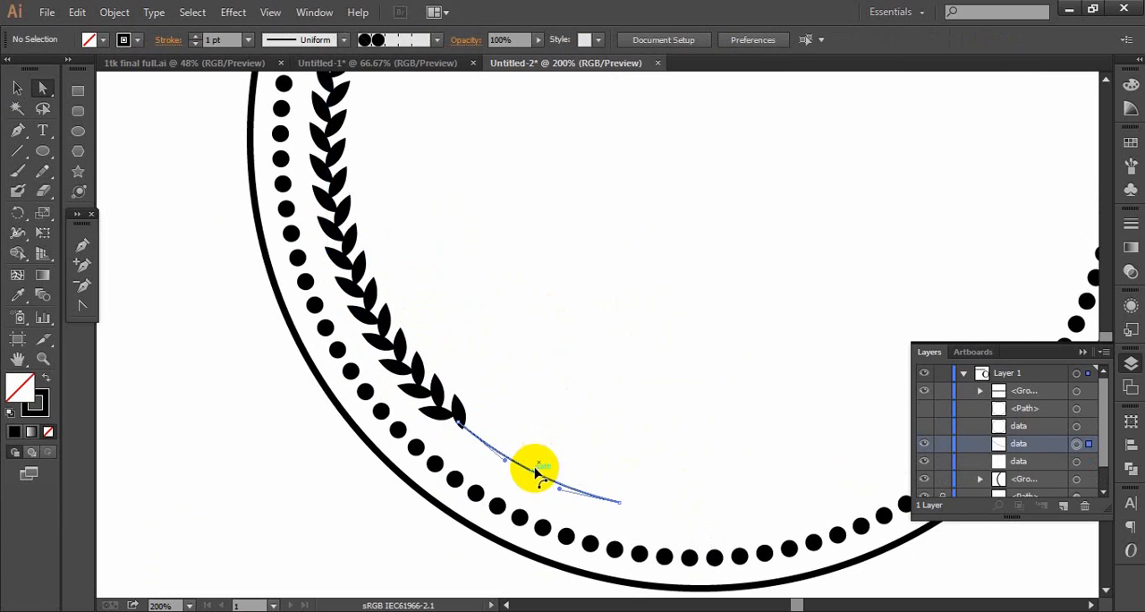
- Set the stroke weight of the short stem below the leaf branch to 5 pt
{"action": "left_click", "coordinate": [537, 470]}
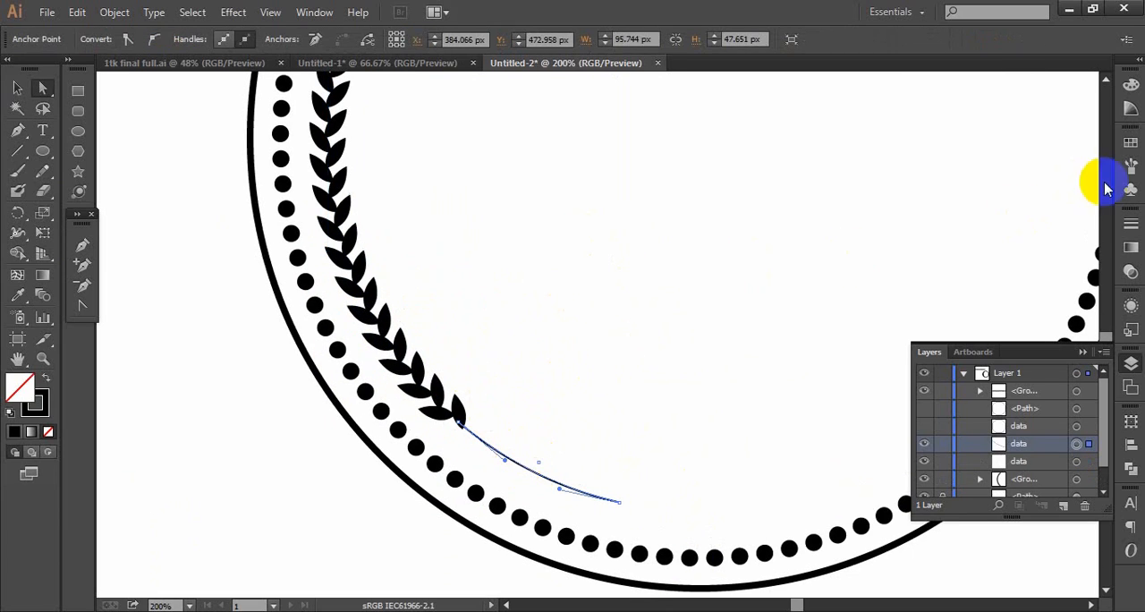
{"action": "left_click", "coordinate": [1130, 224]}
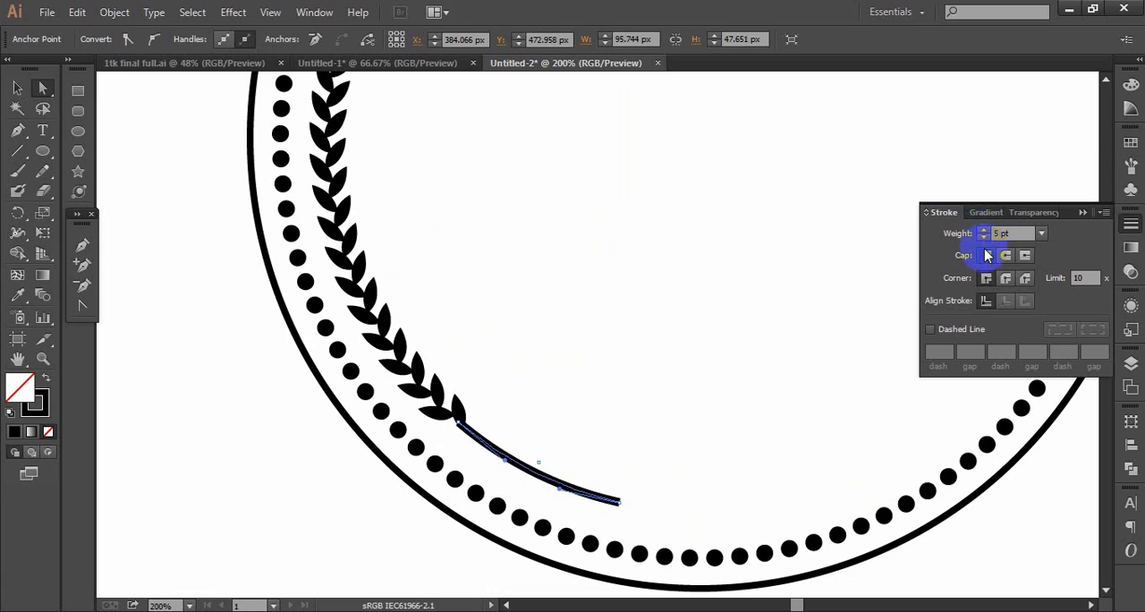
{"action": "left_click", "coordinate": [588, 356]}
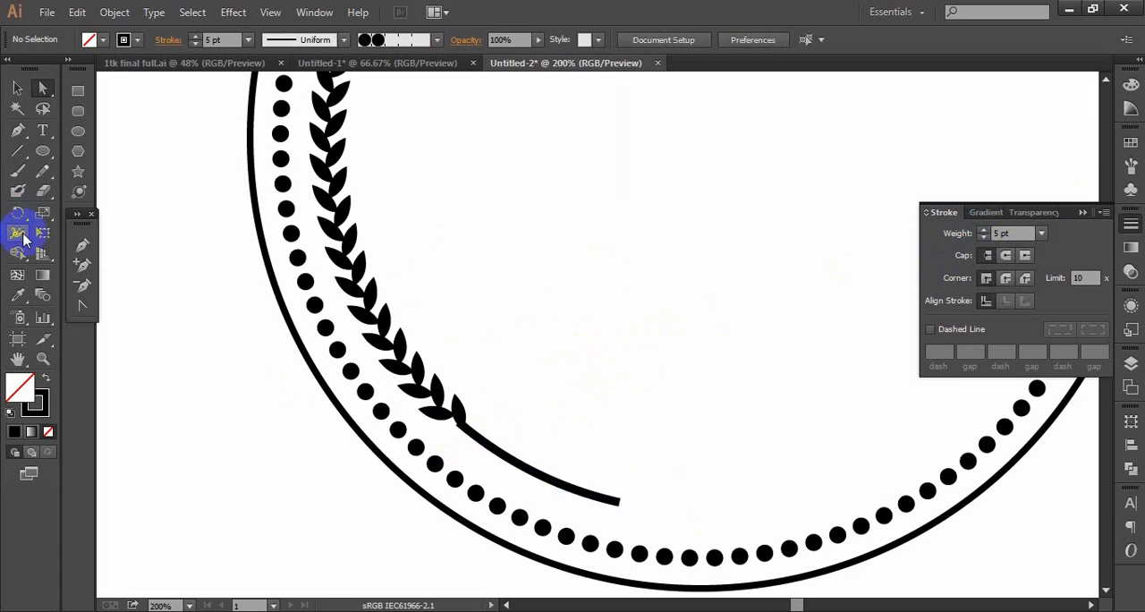
- Group the left leaf branch together with its stem
{"action": "key", "text": "ctrl+0"}
{"action": "left_click_drag", "start_coordinate": [647, 295], "coordinate": [603, 304]}
{"action": "left_click_drag", "start_coordinate": [543, 201], "coordinate": [368, 448]}
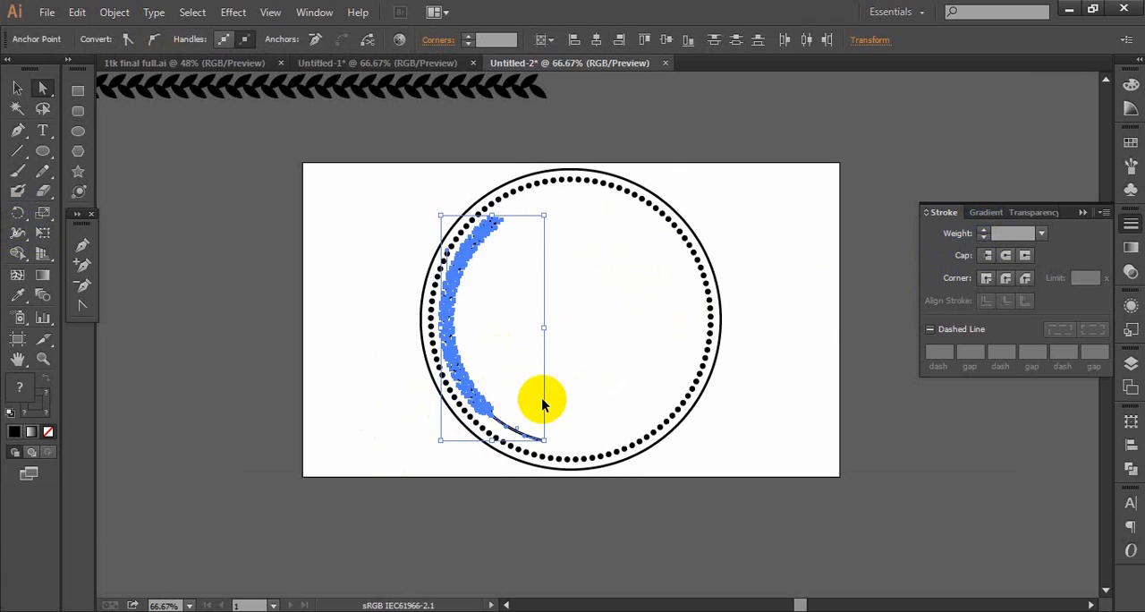
{"action": "key", "text": "ctrl+g"}
- Try placing a vertically reflected copy of the leaf branch on the badge's right half, and delete that copy
{"action": "right_click", "coordinate": [458, 277]}
{"action": "mouse_move", "coordinate": [502, 416]}
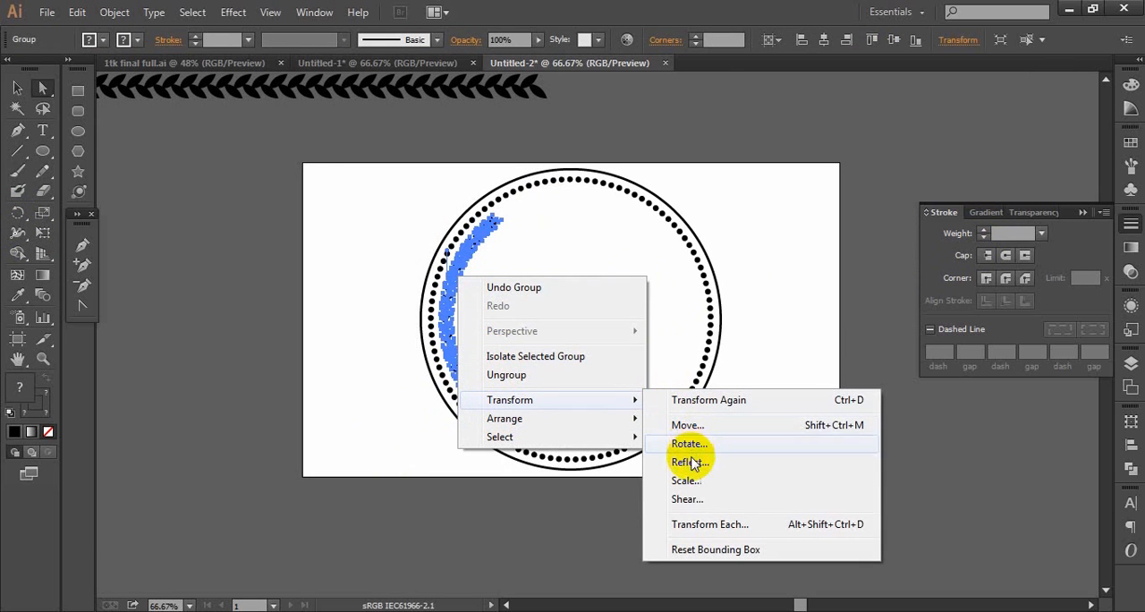
{"action": "left_click", "coordinate": [689, 462]}
{"action": "left_click", "coordinate": [748, 417]}
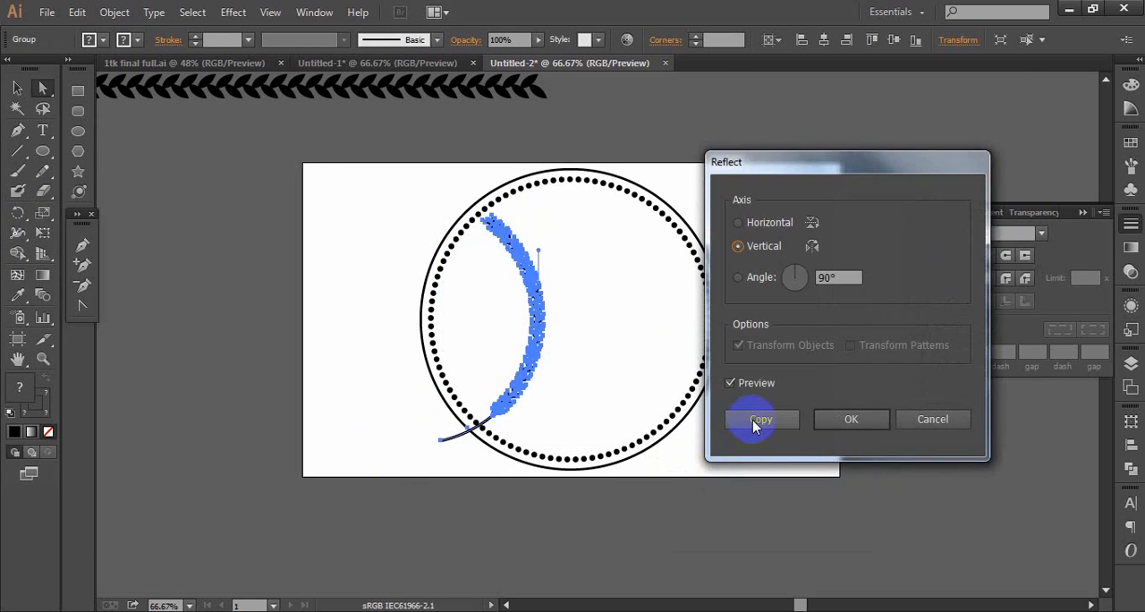
{"action": "left_click_drag", "start_coordinate": [533, 344], "coordinate": [655, 341]}
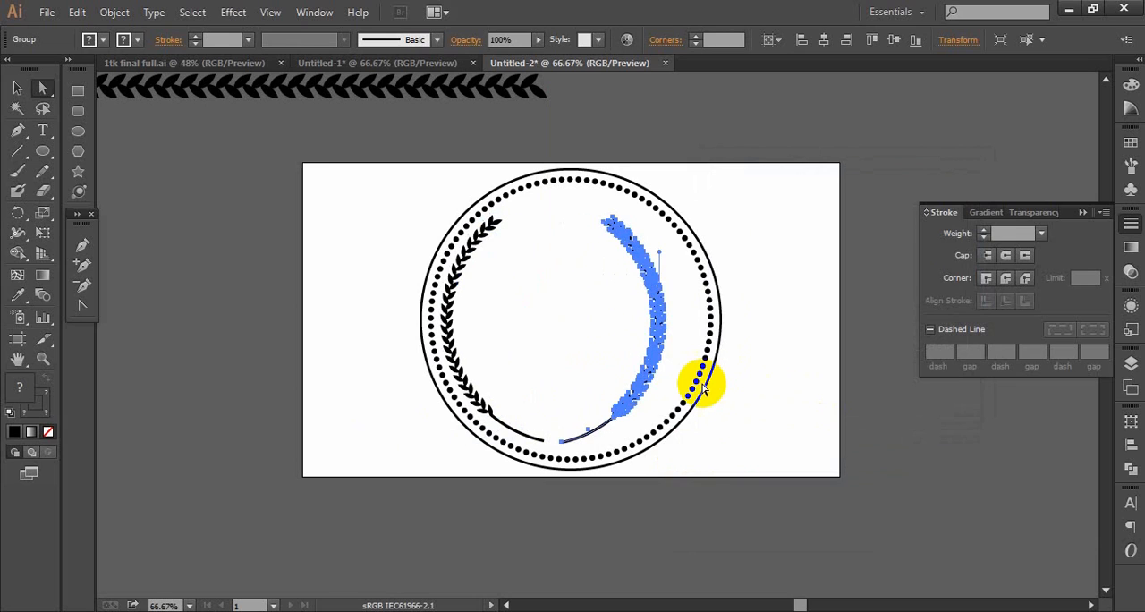
{"action": "key", "text": "Delete"}
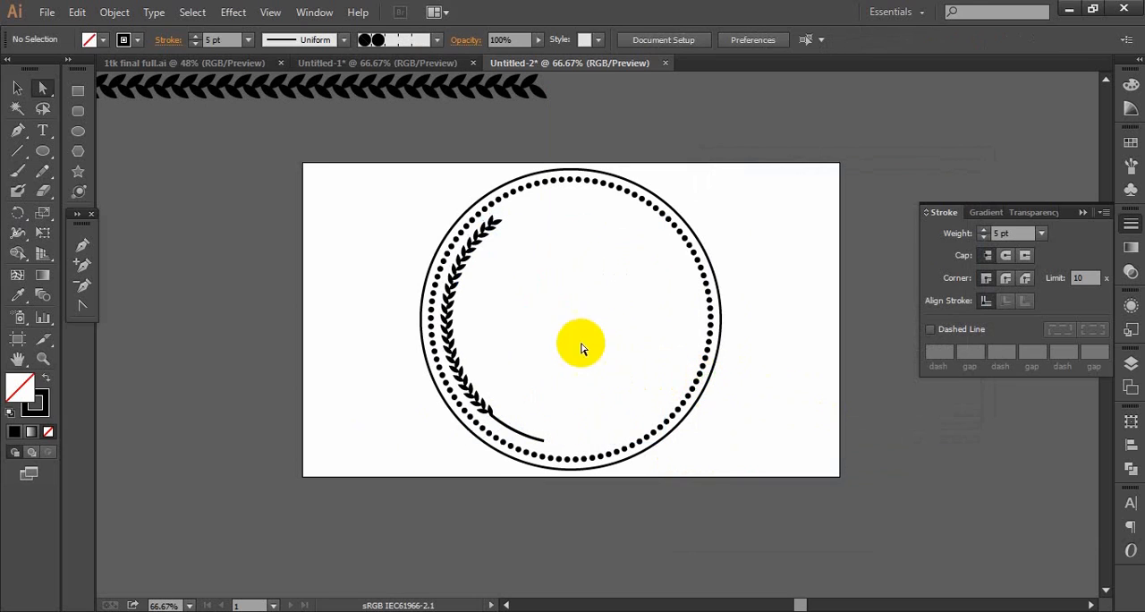
{"action": "left_click_drag", "start_coordinate": [543, 222], "coordinate": [422, 400]}
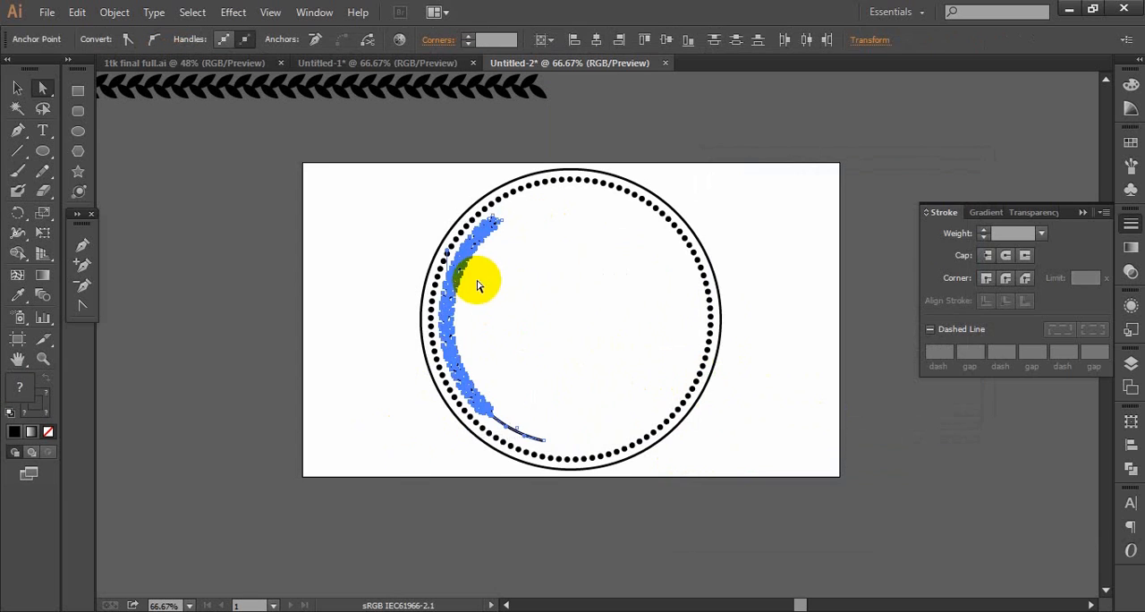
{"action": "right_click", "coordinate": [458, 280]}
{"action": "mouse_move", "coordinate": [511, 486]}
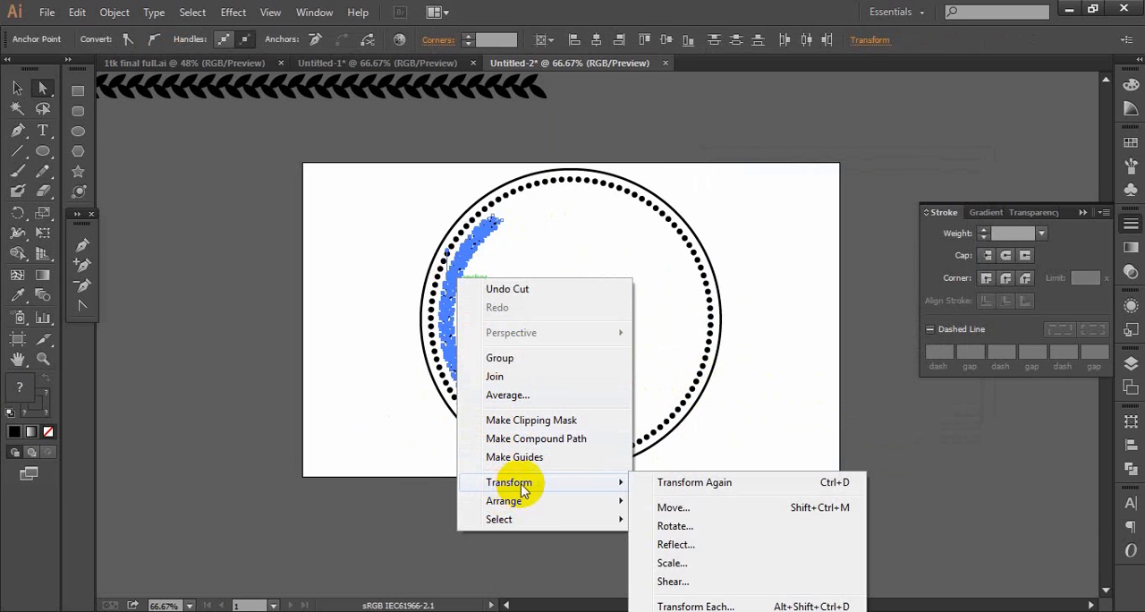
{"action": "left_click", "coordinate": [669, 544]}
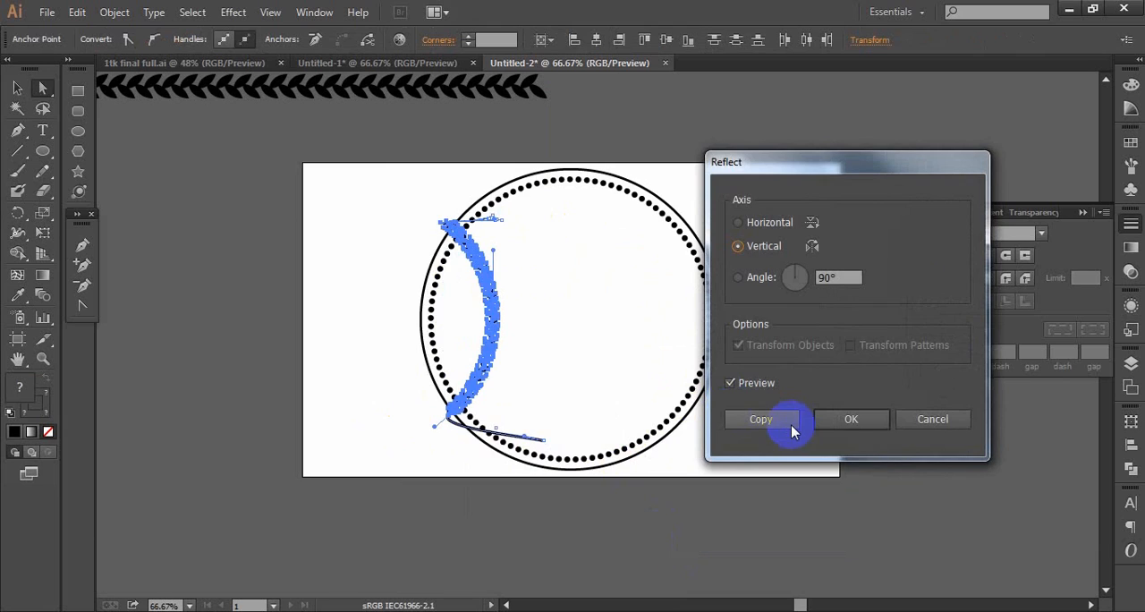
{"action": "left_click", "coordinate": [928, 419]}
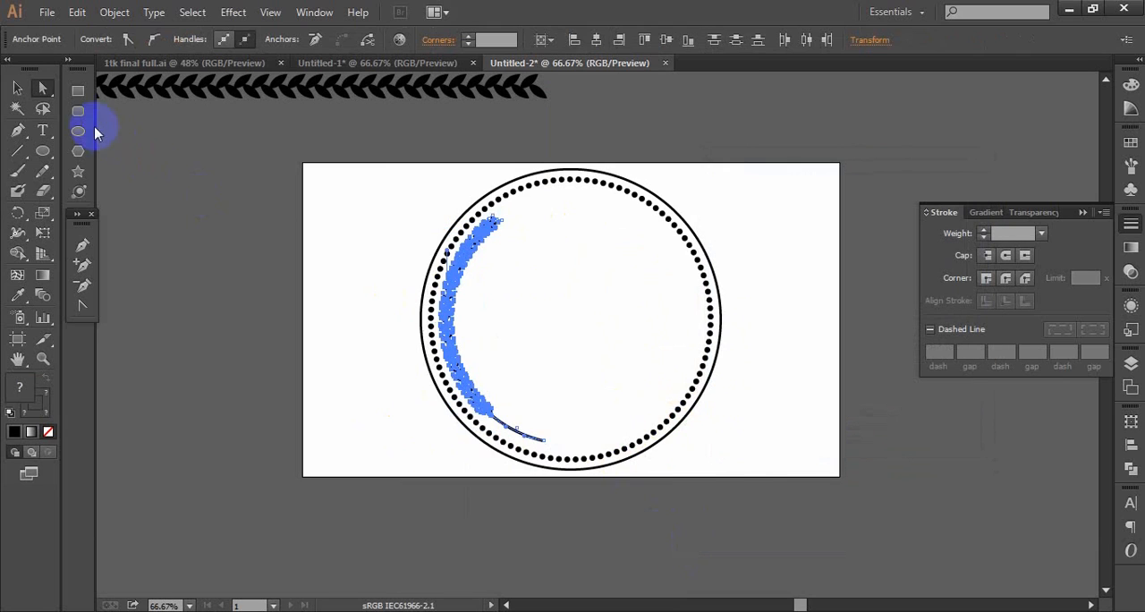
- Select the whole left branch group with the Selection tool and create a copy reflected across the vertical axis
{"action": "left_click", "coordinate": [16, 89]}
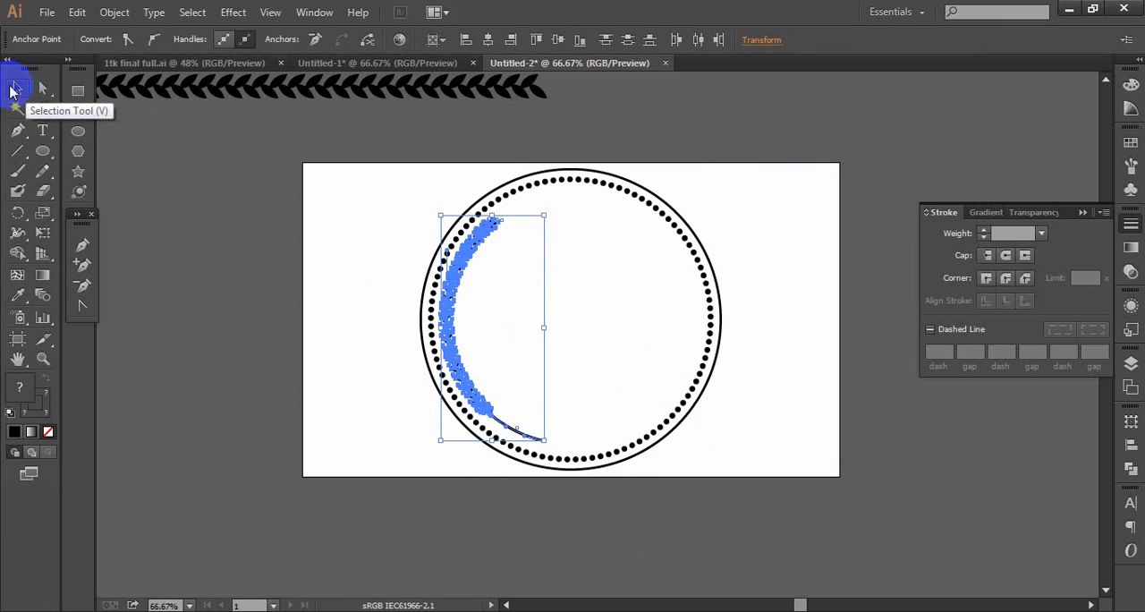
{"action": "left_click_drag", "start_coordinate": [586, 193], "coordinate": [403, 454]}
{"action": "right_click", "coordinate": [453, 285]}
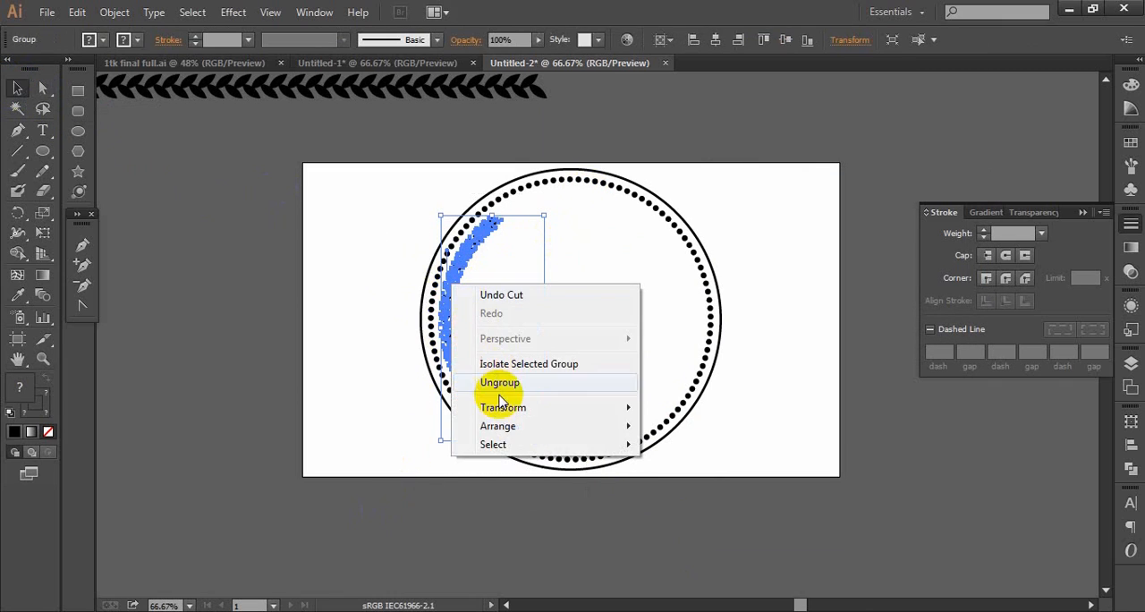
{"action": "mouse_move", "coordinate": [506, 422]}
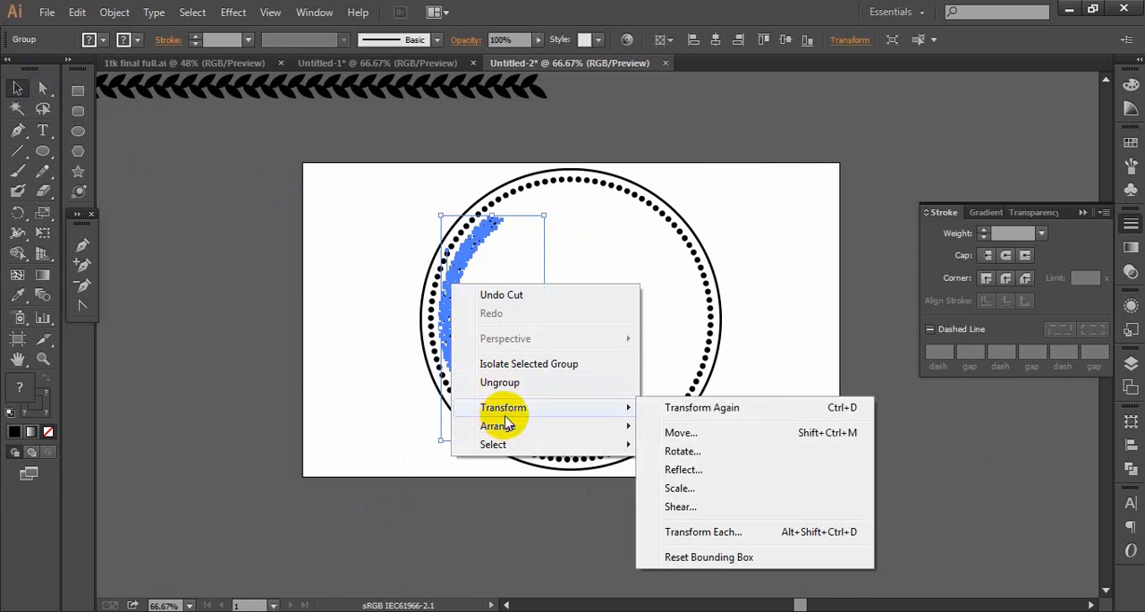
{"action": "left_click", "coordinate": [683, 482]}
{"action": "left_click", "coordinate": [756, 418]}
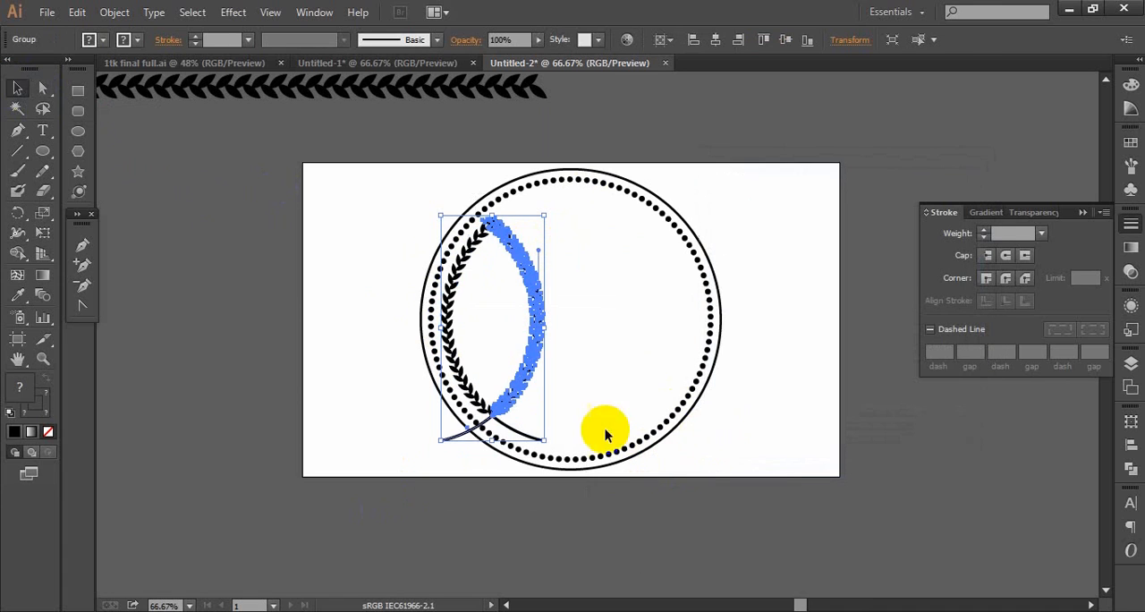
- Move the mirrored branch into the badge's right half, align it along the temporarily shown "data" circle, and hide that circle
{"action": "left_click_drag", "start_coordinate": [511, 360], "coordinate": [677, 362]}
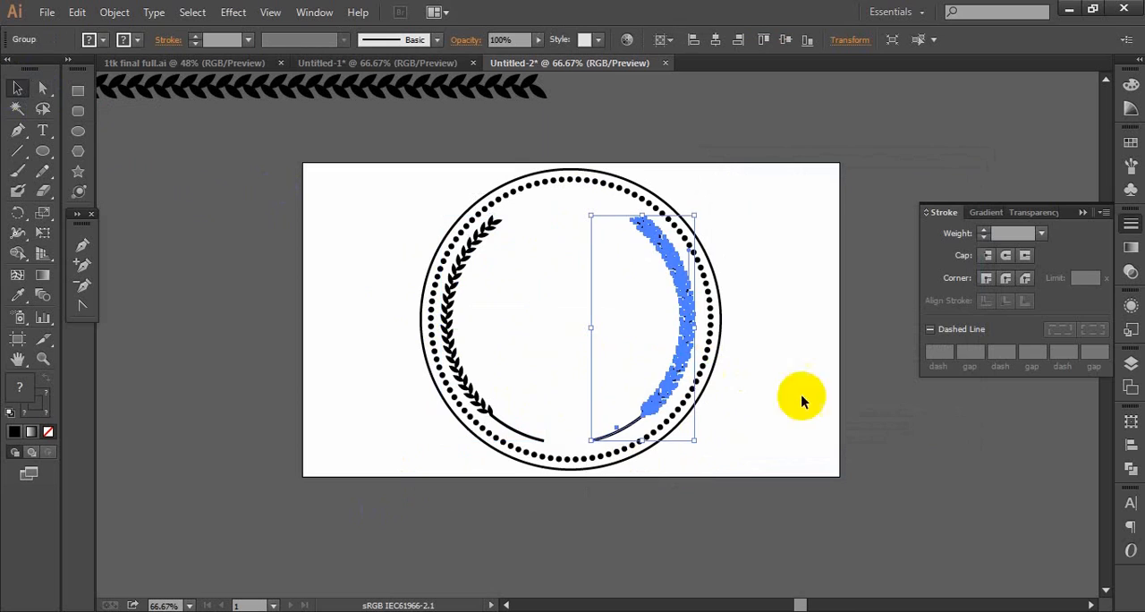
{"action": "left_click", "coordinate": [1130, 364]}
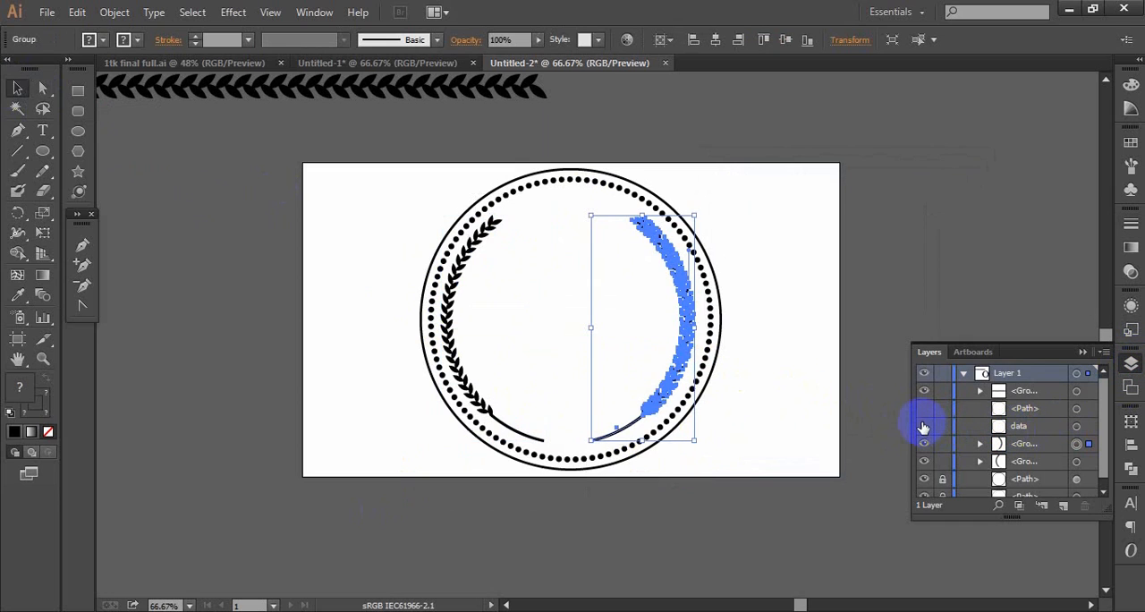
{"action": "left_click", "coordinate": [772, 323], "text": "ctrl"}
{"action": "left_click", "coordinate": [772, 324], "text": "ctrl"}
{"action": "left_click_drag", "start_coordinate": [473, 356], "coordinate": [900, 343]}
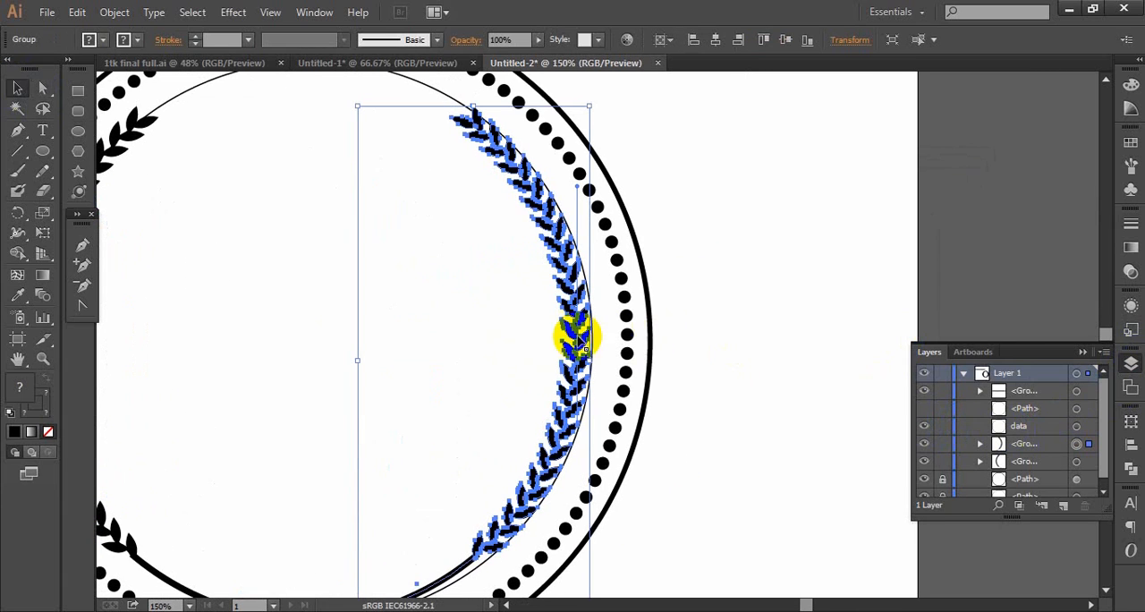
{"action": "left_click_drag", "start_coordinate": [580, 338], "coordinate": [594, 337]}
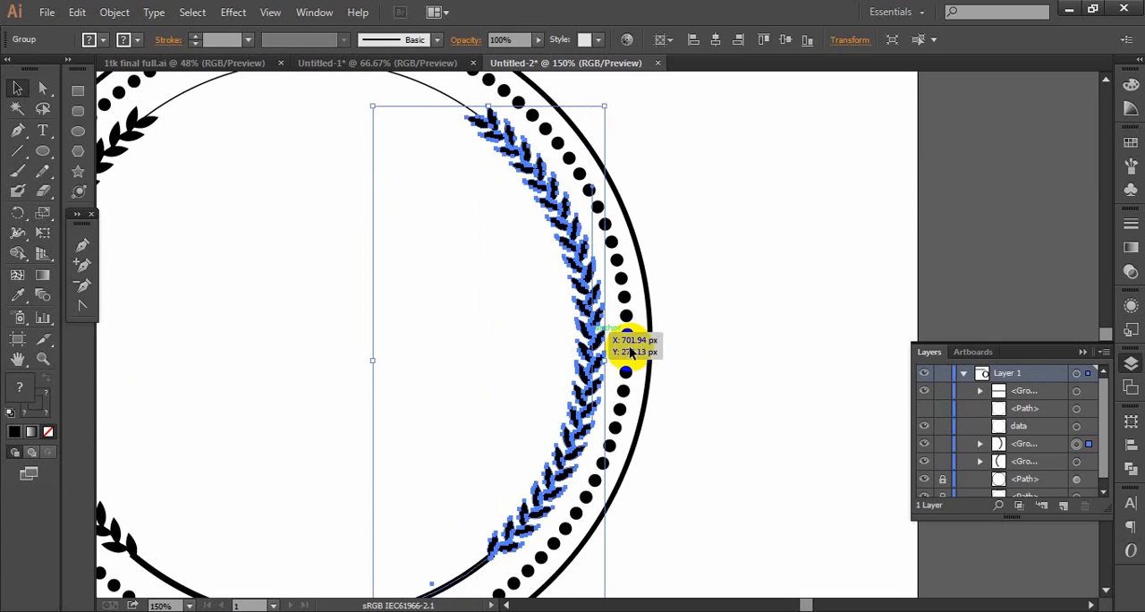
{"action": "left_click", "coordinate": [781, 370]}
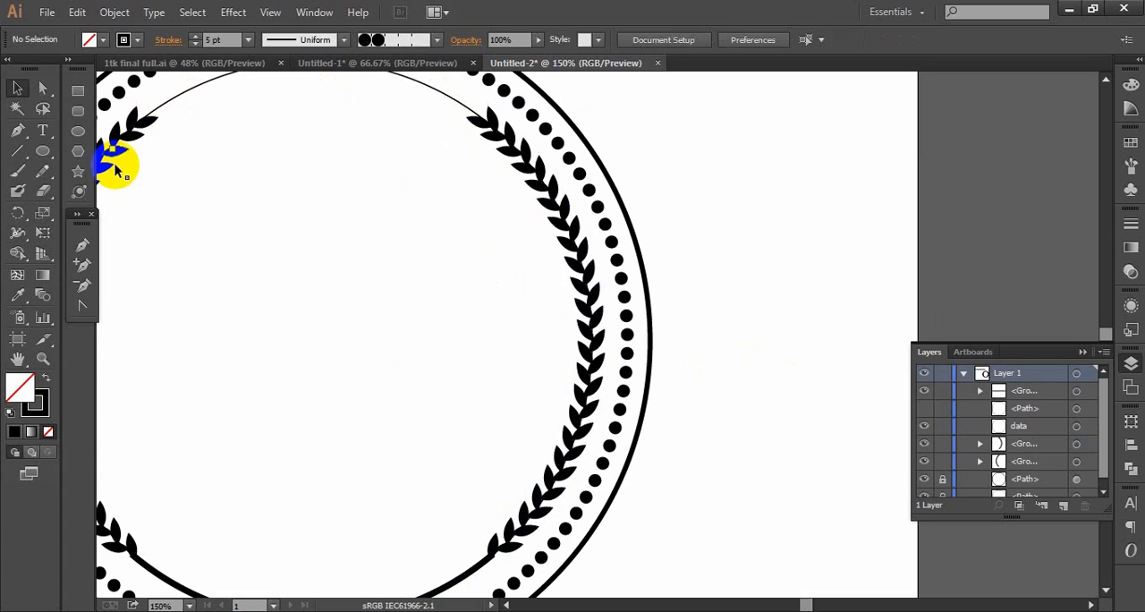
{"action": "left_click", "coordinate": [925, 428]}
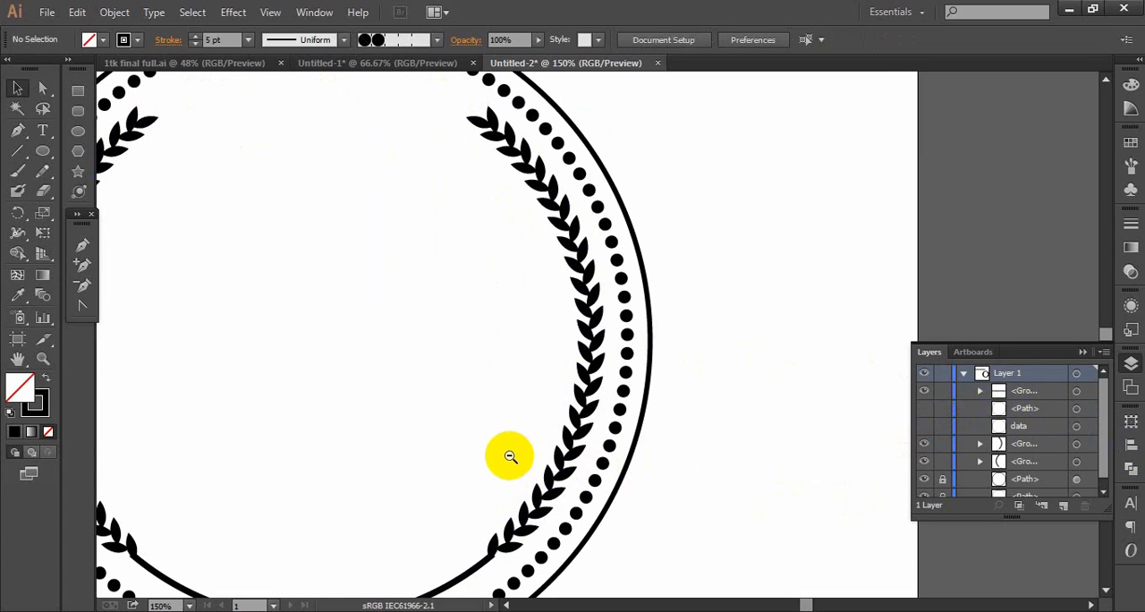
- Draw a tall narrow ellipse beside the badge, straddling the artboard's left edge, with a 0.5 pt stroke
{"action": "scroll", "coordinate": [510, 461], "scroll_direction": "down", "scroll_amount": 1}
{"action": "left_click_drag", "start_coordinate": [630, 317], "coordinate": [638, 352]}
{"action": "left_click_drag", "start_coordinate": [494, 337], "coordinate": [669, 336]}
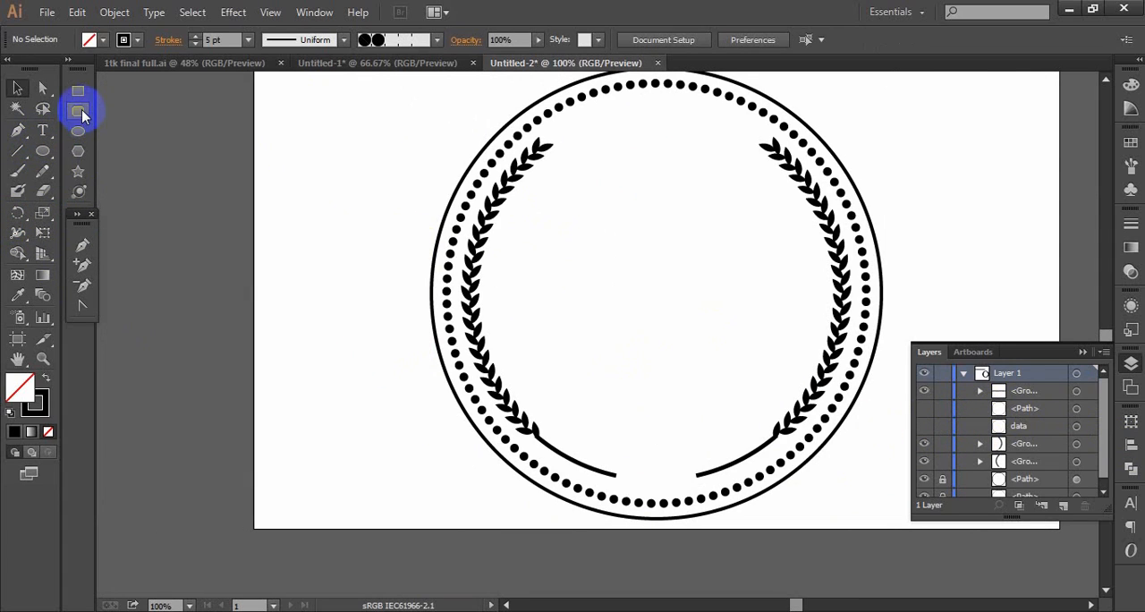
{"action": "left_click", "coordinate": [39, 154]}
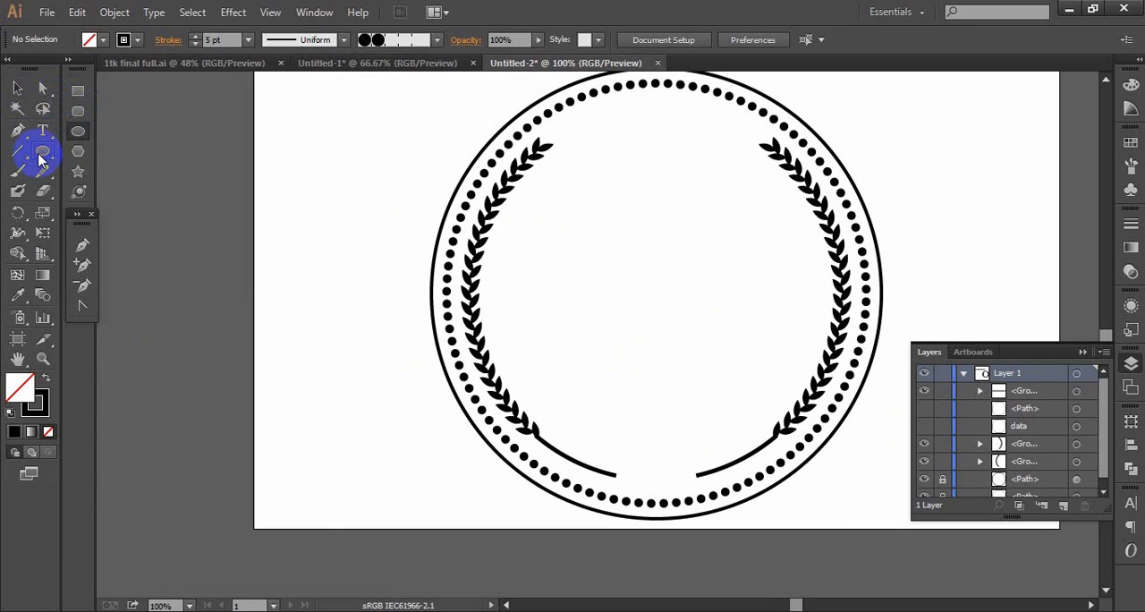
{"action": "left_click_drag", "start_coordinate": [179, 183], "coordinate": [293, 381]}
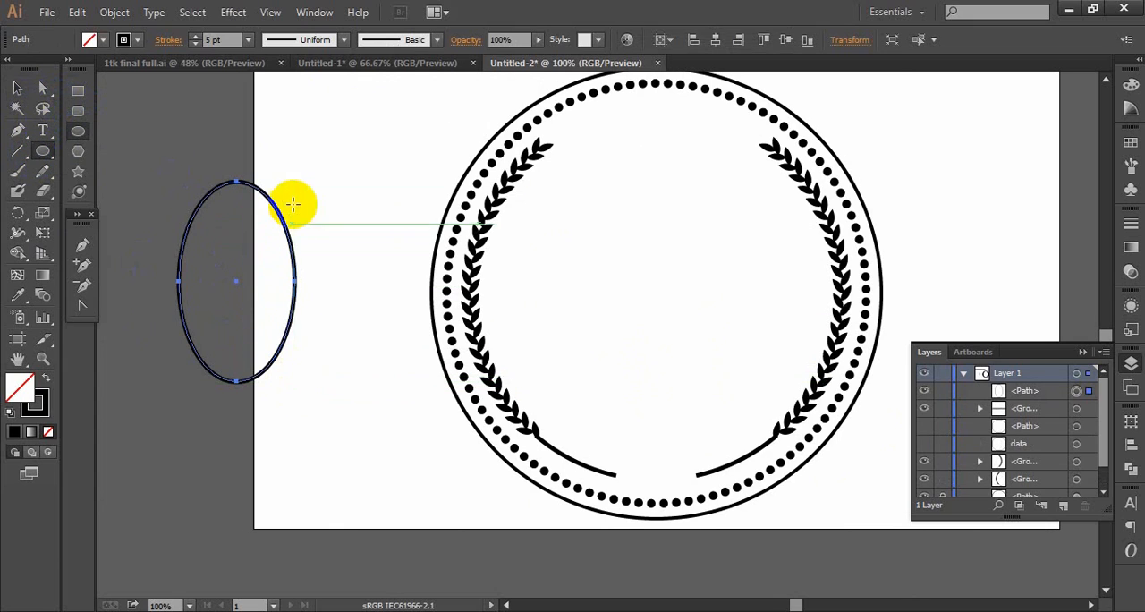
{"action": "left_click", "coordinate": [248, 39]}
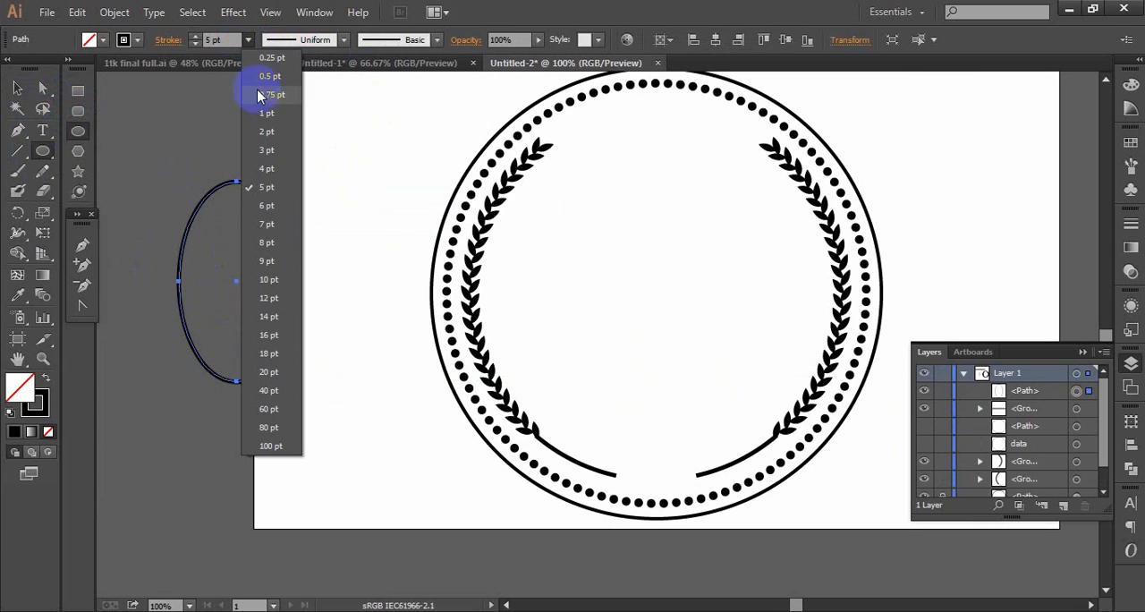
{"action": "left_click", "coordinate": [266, 114]}
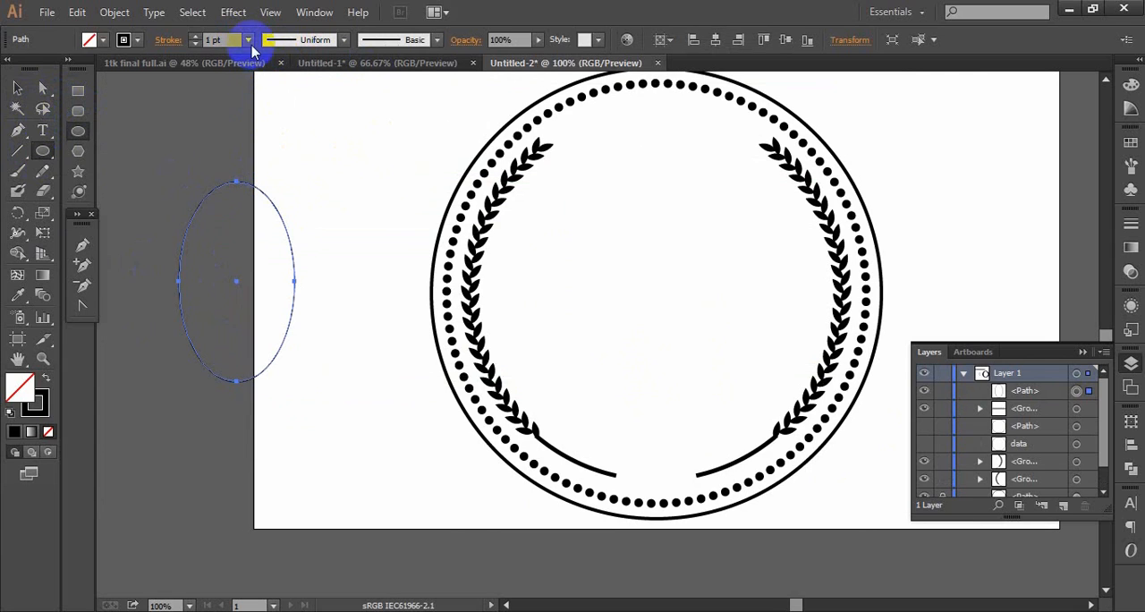
{"action": "left_click", "coordinate": [249, 40]}
{"action": "left_click", "coordinate": [260, 76]}
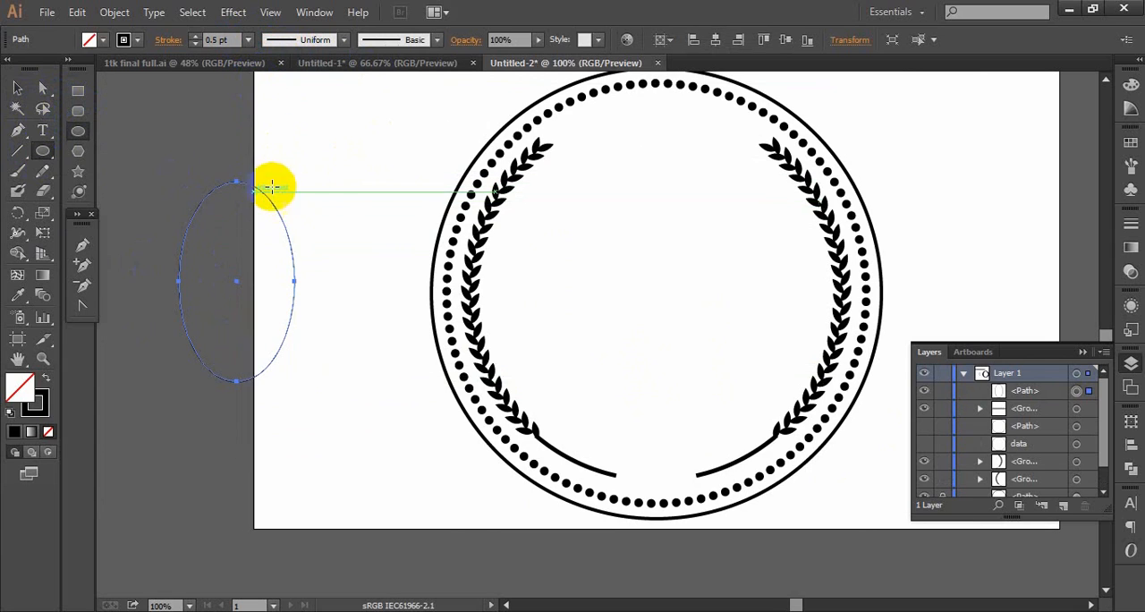
- Duplicate the ellipse horizontally towards the badge so that the two ellipses overlap in a narrow lens
{"action": "left_click", "coordinate": [17, 88]}
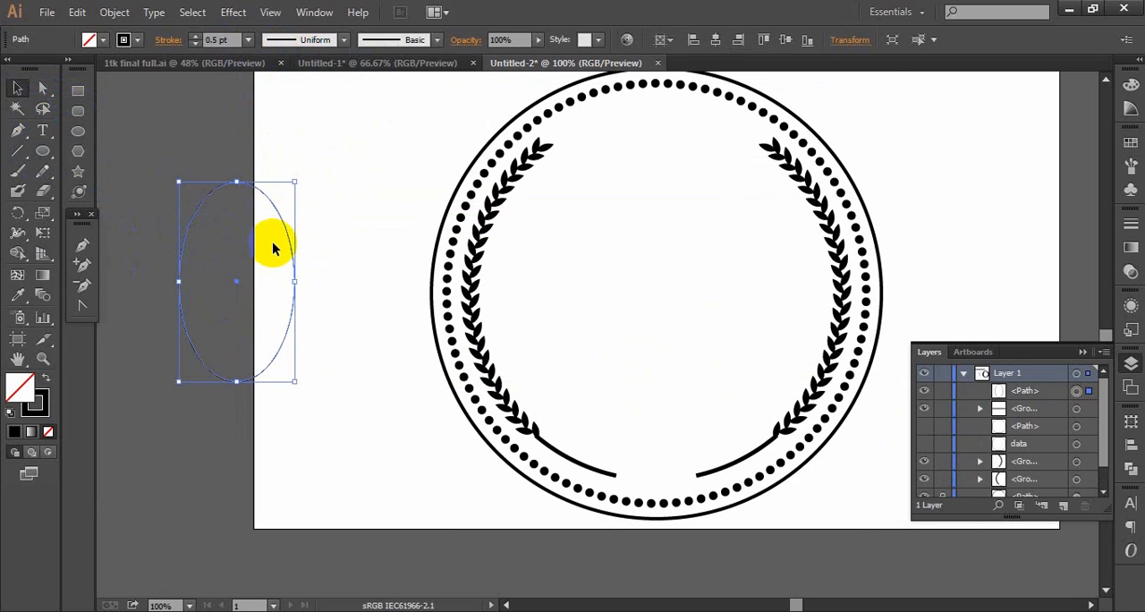
{"action": "left_click_drag", "start_coordinate": [288, 247], "coordinate": [380, 247]}
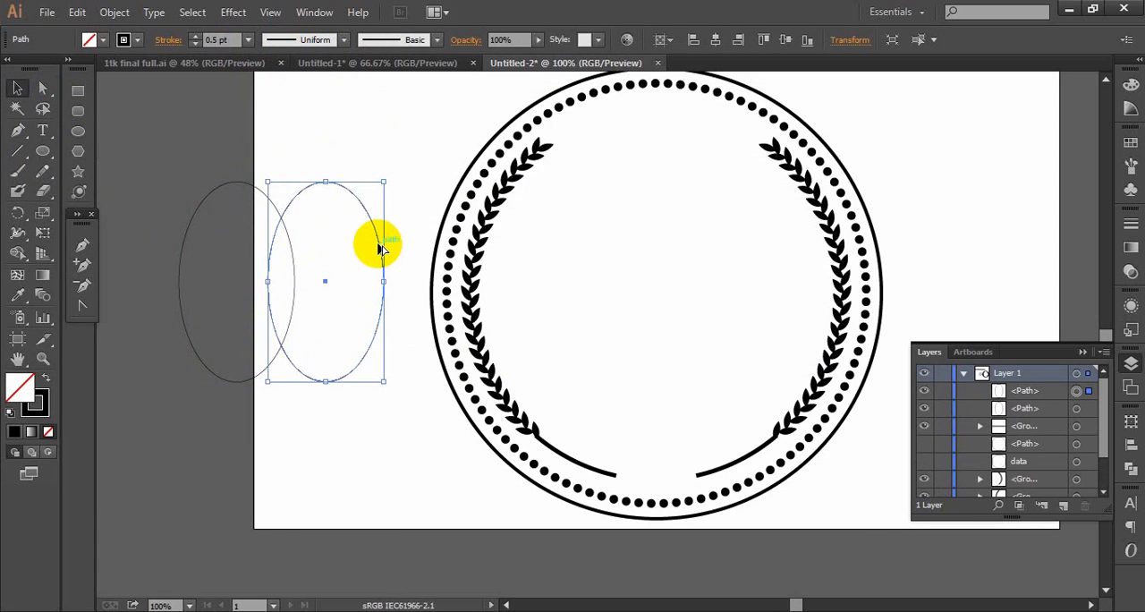
{"action": "left_click", "coordinate": [215, 347]}
- Use the Shape Builder tool on both ellipses to remove the outer regions and keep only the overlapping lens
{"action": "left_click_drag", "start_coordinate": [168, 137], "coordinate": [340, 439]}
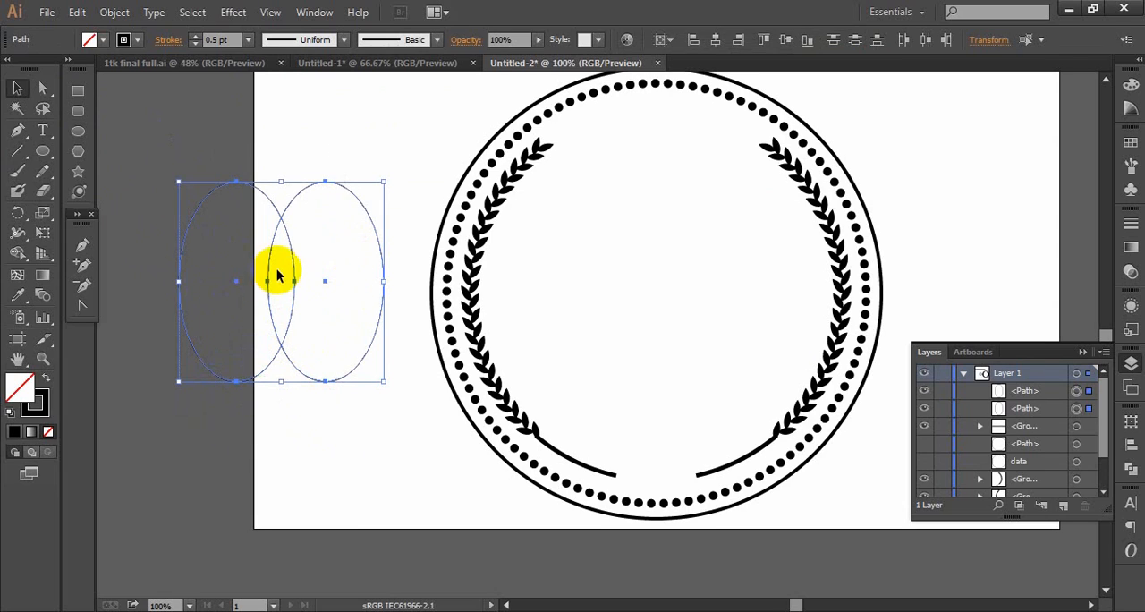
{"action": "left_click", "coordinate": [41, 110]}
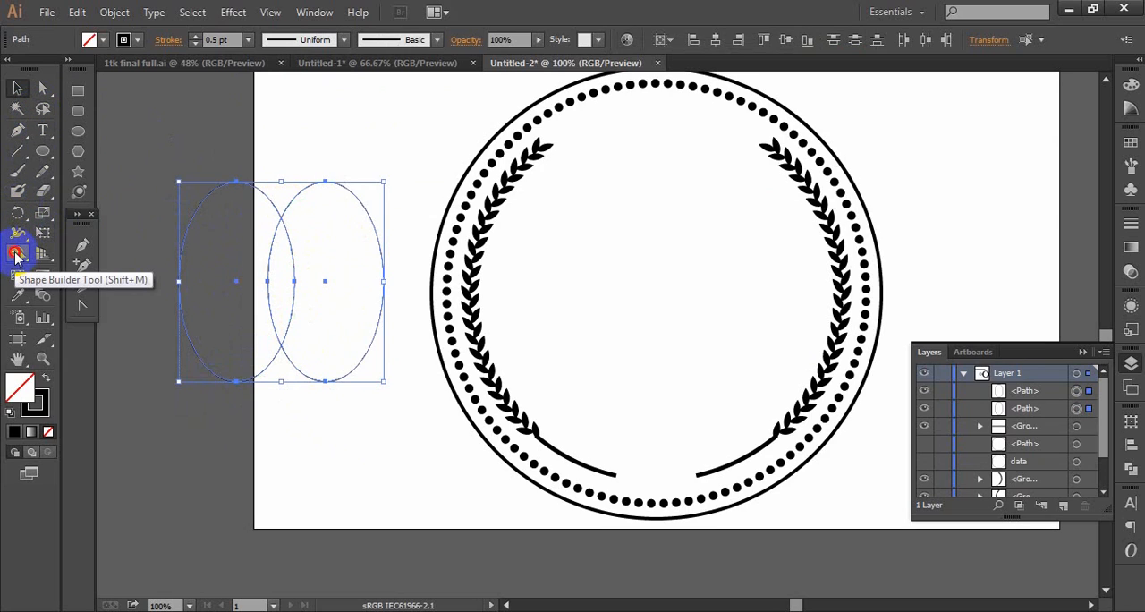
{"action": "left_click", "coordinate": [16, 257]}
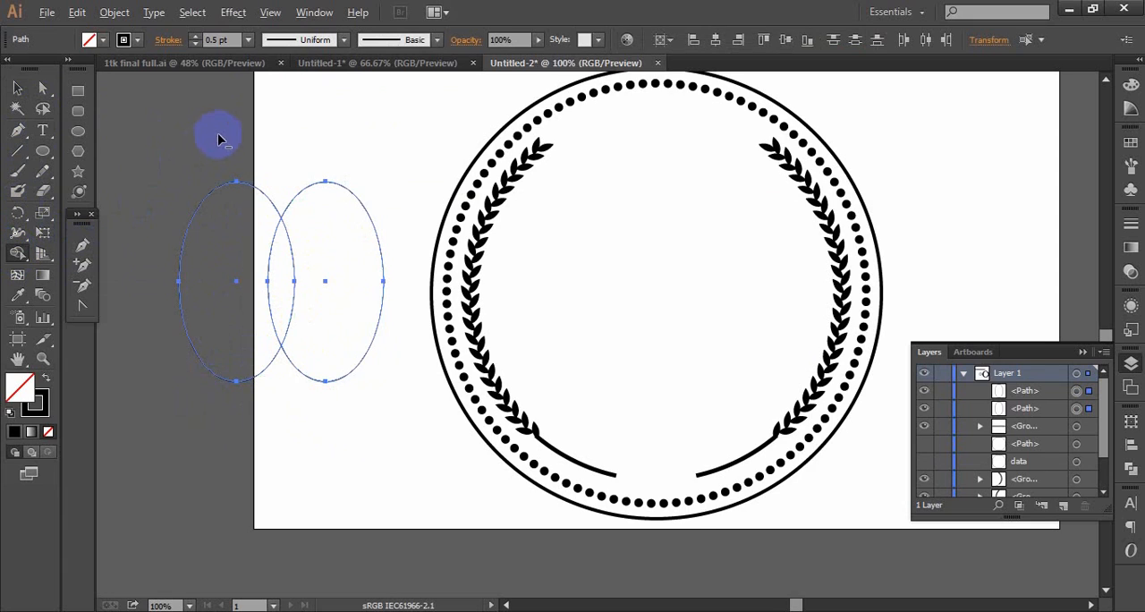
{"action": "left_click", "coordinate": [261, 250], "text": "alt"}
{"action": "left_click_drag", "start_coordinate": [324, 146], "coordinate": [338, 301]}
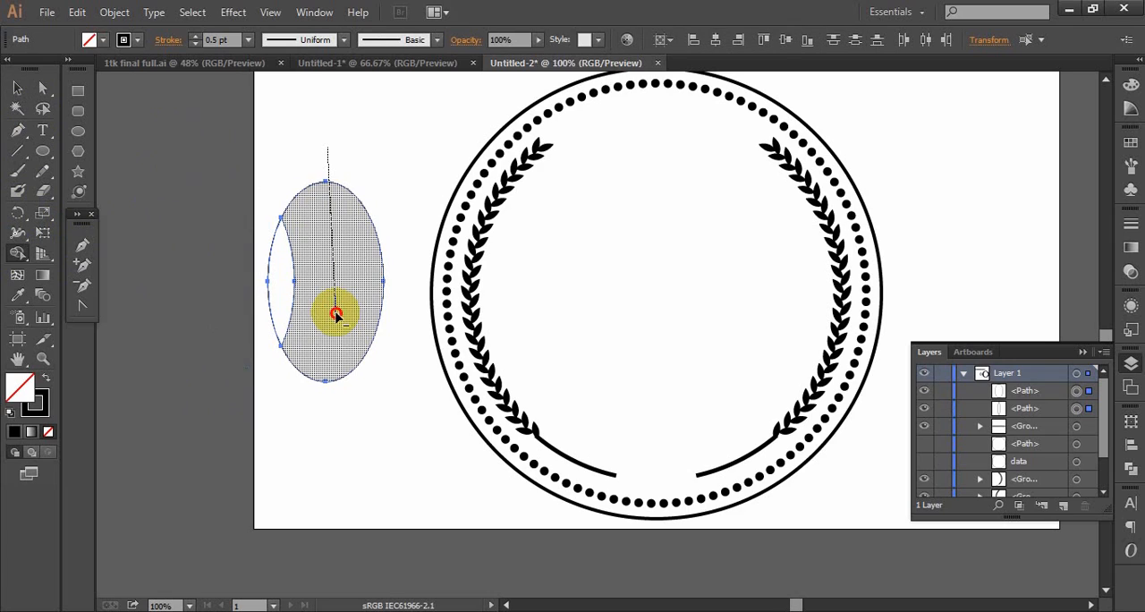
{"action": "left_click_drag", "start_coordinate": [336, 326], "coordinate": [332, 347]}
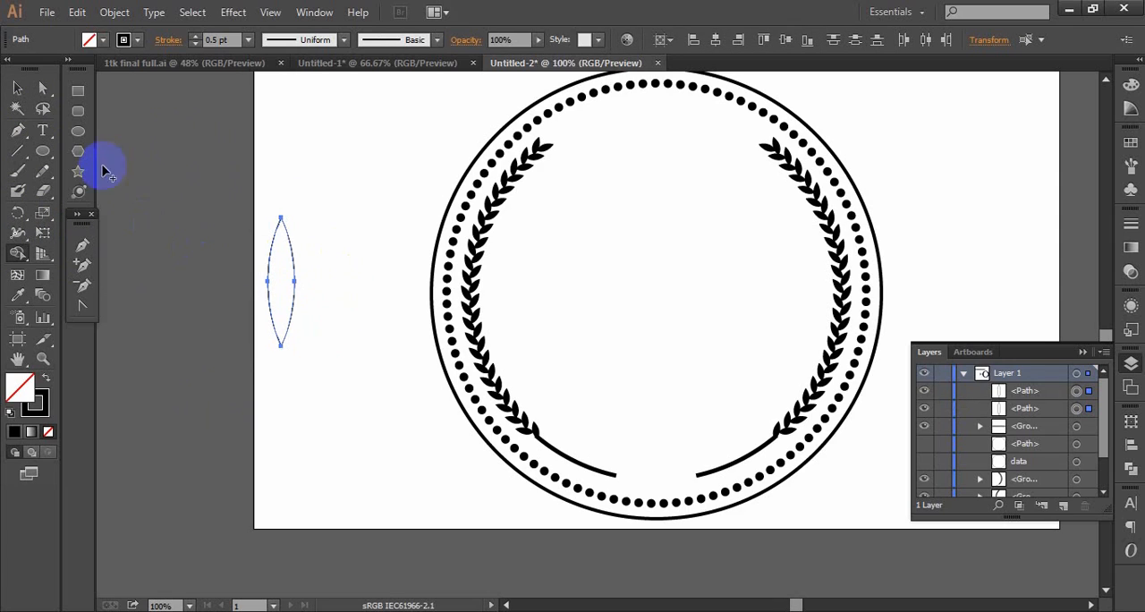
- Show the rulers and place a vertical guide through the centre of the lens shape
{"action": "key", "text": "ctrl+r"}
{"action": "key", "text": "ctrl+shift+b"}
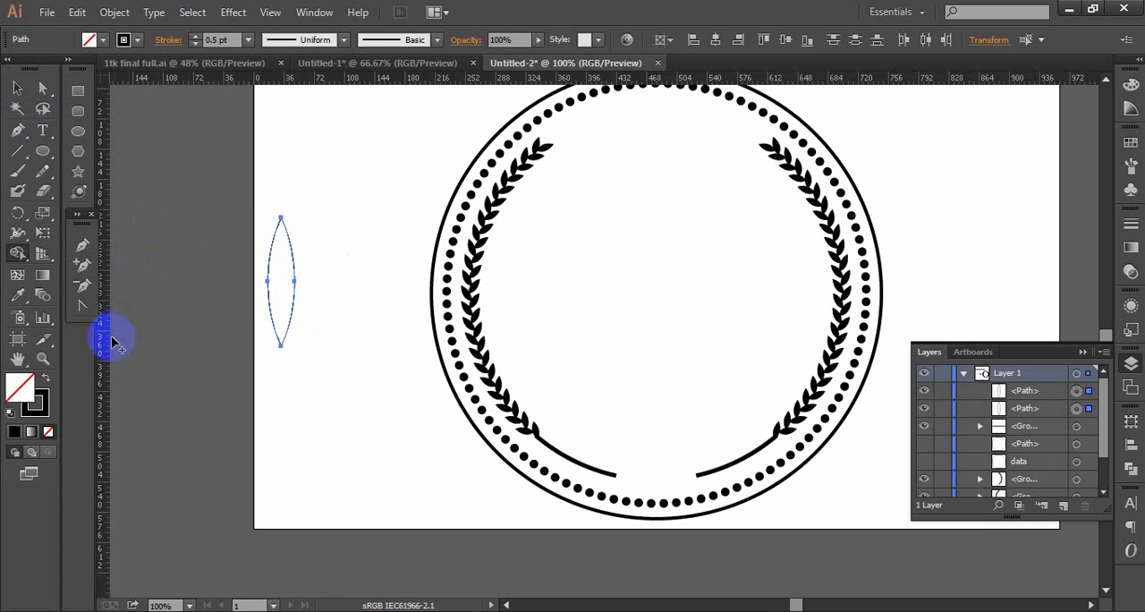
{"action": "left_click_drag", "start_coordinate": [105, 355], "coordinate": [282, 383]}
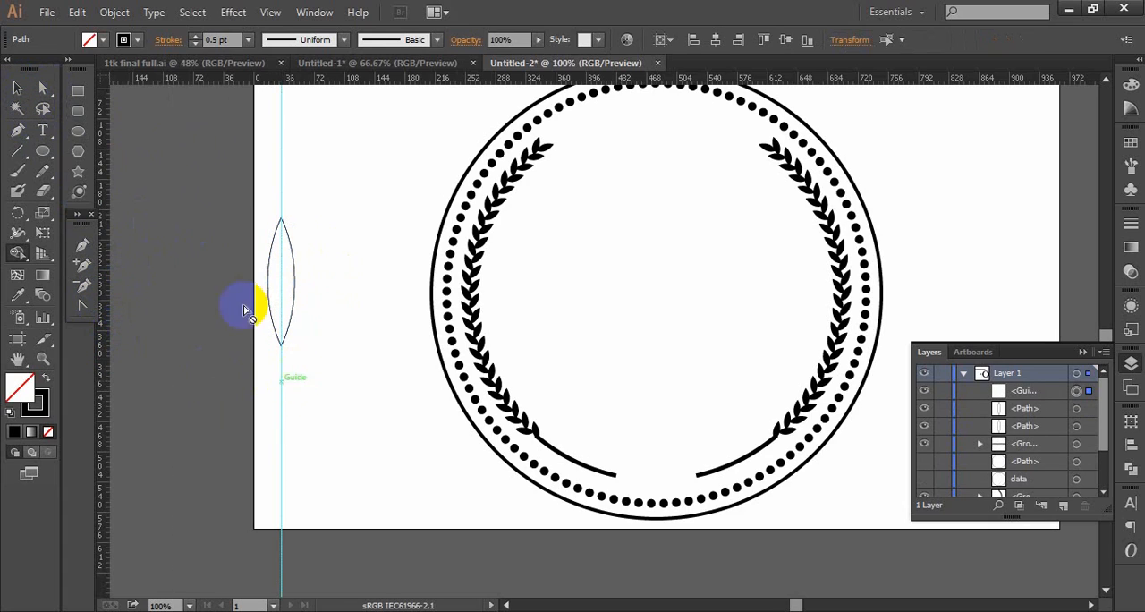
- Examine closely how the vertical guide lines up with the upper tip of the lens shape
{"action": "left_click", "coordinate": [314, 314], "text": "ctrl"}
{"action": "left_click", "coordinate": [317, 314], "text": "ctrl"}
{"action": "left_click_drag", "start_coordinate": [683, 268], "coordinate": [191, 384]}
{"action": "left_click", "coordinate": [430, 325], "text": "ctrl"}
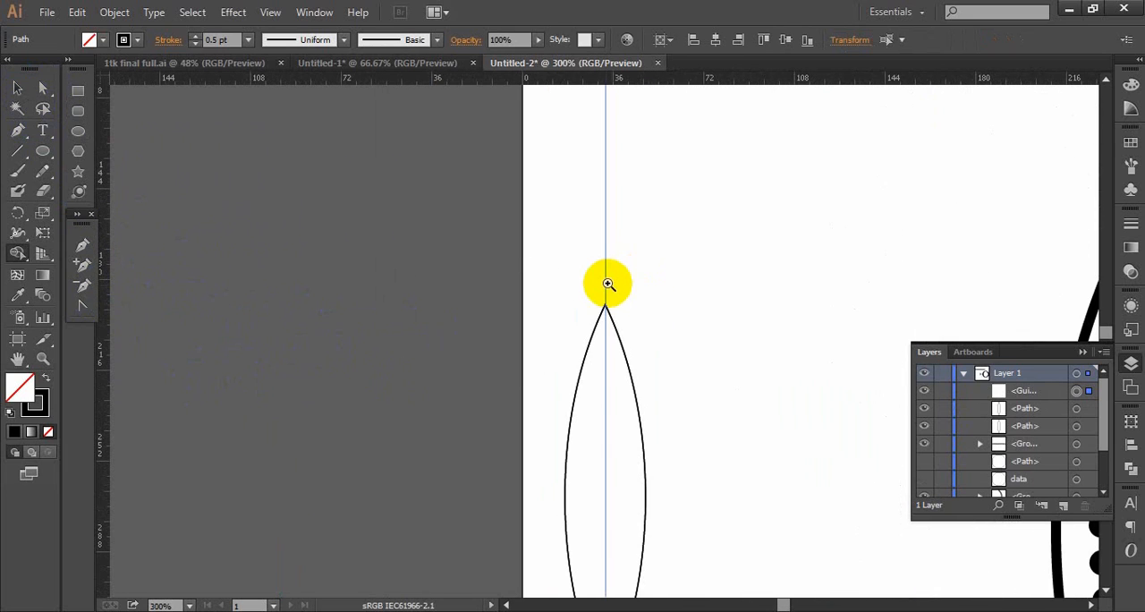
{"action": "left_click", "coordinate": [605, 281], "text": "ctrl"}
{"action": "left_click", "coordinate": [606, 281], "text": "ctrl"}
{"action": "left_click", "coordinate": [524, 351], "text": "ctrl"}
{"action": "left_click", "coordinate": [524, 353], "text": "ctrl"}
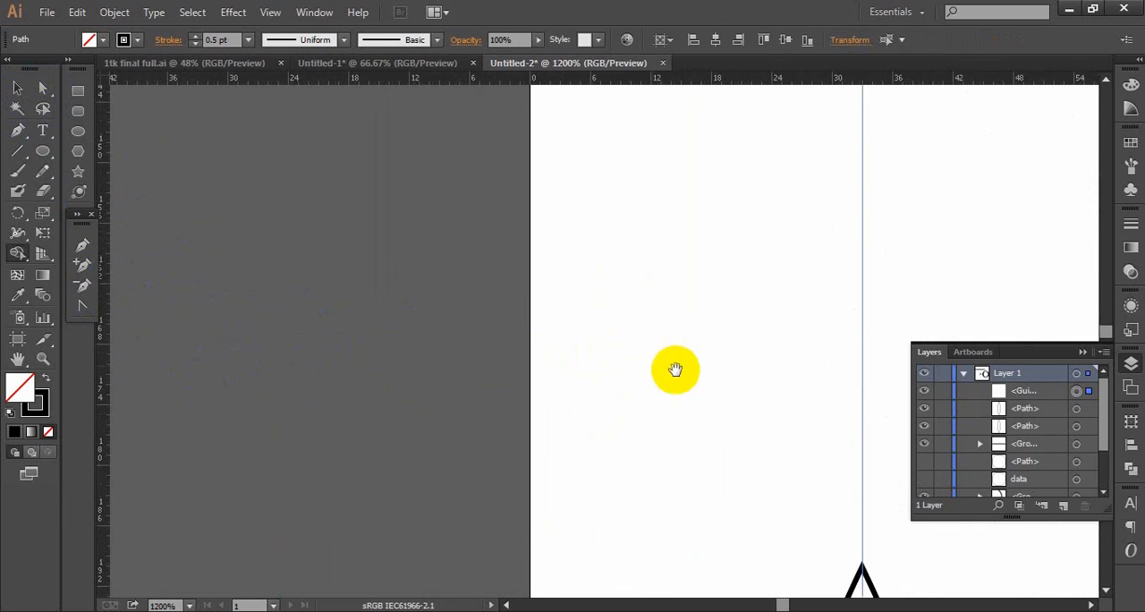
{"action": "left_click_drag", "start_coordinate": [676, 370], "coordinate": [478, 247]}
{"action": "left_click", "coordinate": [585, 358], "text": "ctrl"}
{"action": "left_click_drag", "start_coordinate": [723, 370], "coordinate": [321, 228]}
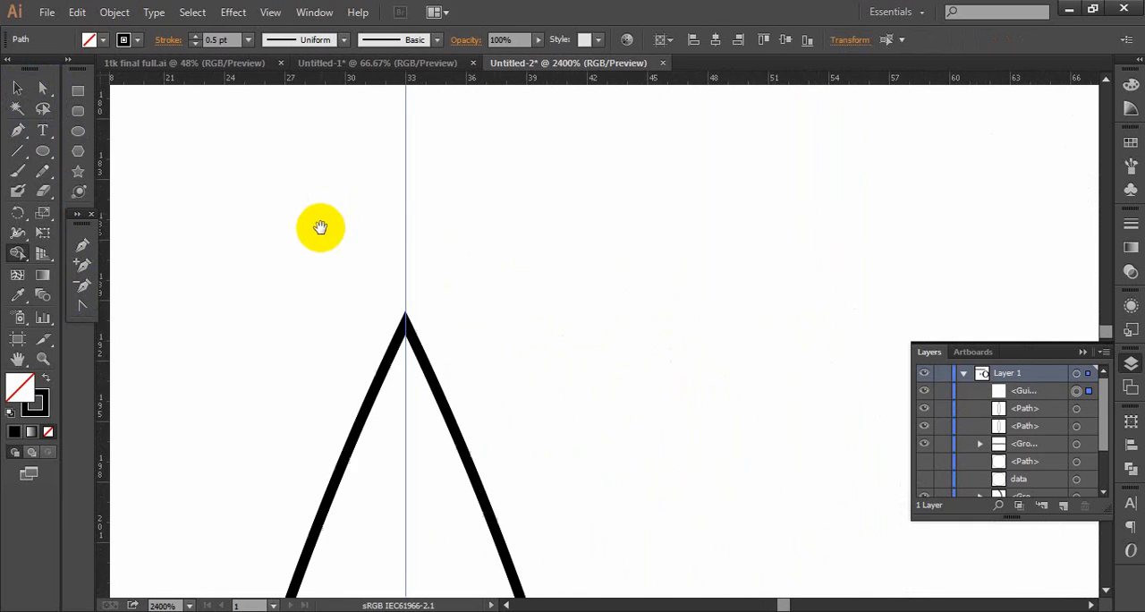
{"action": "left_click", "coordinate": [442, 322], "text": "ctrl+alt"}
{"action": "left_click", "coordinate": [442, 322], "text": "ctrl+alt"}
{"action": "left_click", "coordinate": [442, 322], "text": "ctrl+alt"}
{"action": "left_click", "coordinate": [442, 322], "text": "ctrl+alt"}
{"action": "left_click", "coordinate": [442, 322], "text": "ctrl+alt"}
{"action": "left_click_drag", "start_coordinate": [788, 336], "coordinate": [477, 241]}
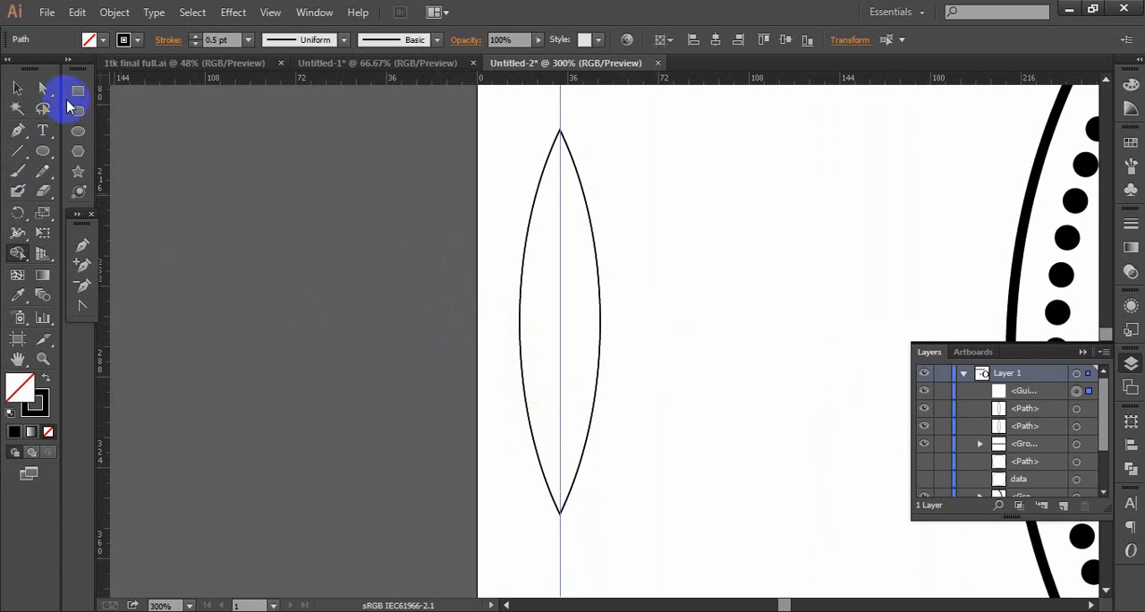
- Draw a rectangle across the lower end of the lens, wider than the lens and extending below its tip
{"action": "left_click", "coordinate": [74, 96]}
{"action": "left_click_drag", "start_coordinate": [593, 563], "coordinate": [511, 400]}
{"action": "left_click", "coordinate": [17, 87]}
{"action": "left_click_drag", "start_coordinate": [594, 481], "coordinate": [615, 480]}
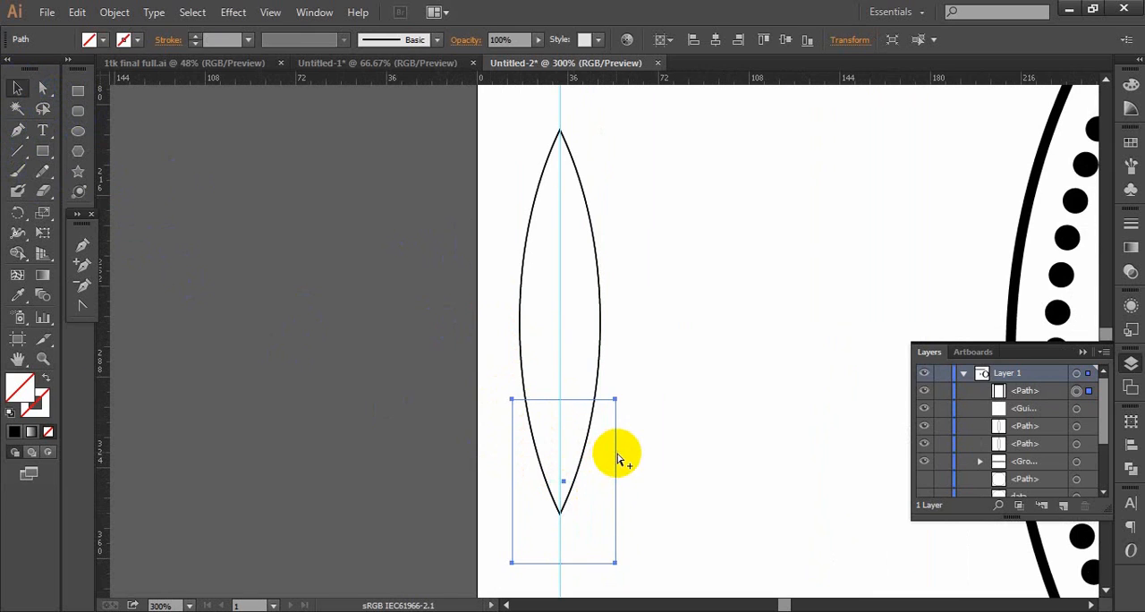
- Split the lens with the guide and rectangle using Pathfinder Divide, and ungroup the resulting pieces
{"action": "scroll", "coordinate": [618, 459], "scroll_direction": "down", "scroll_amount": 2}
{"action": "left_click_drag", "start_coordinate": [547, 334], "coordinate": [488, 394]}
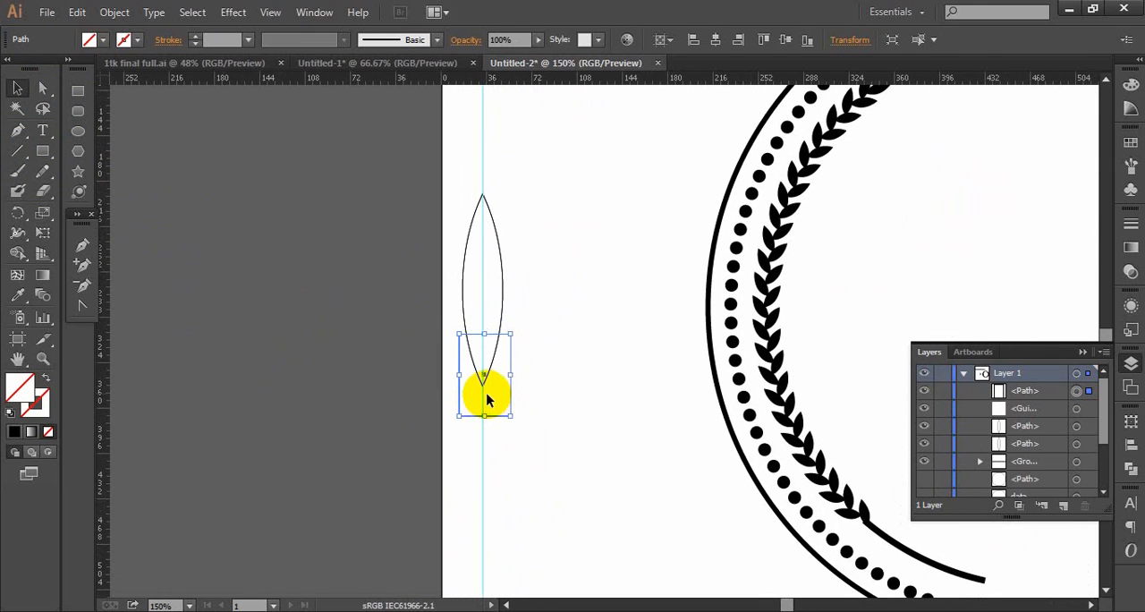
{"action": "left_click_drag", "start_coordinate": [418, 146], "coordinate": [511, 456]}
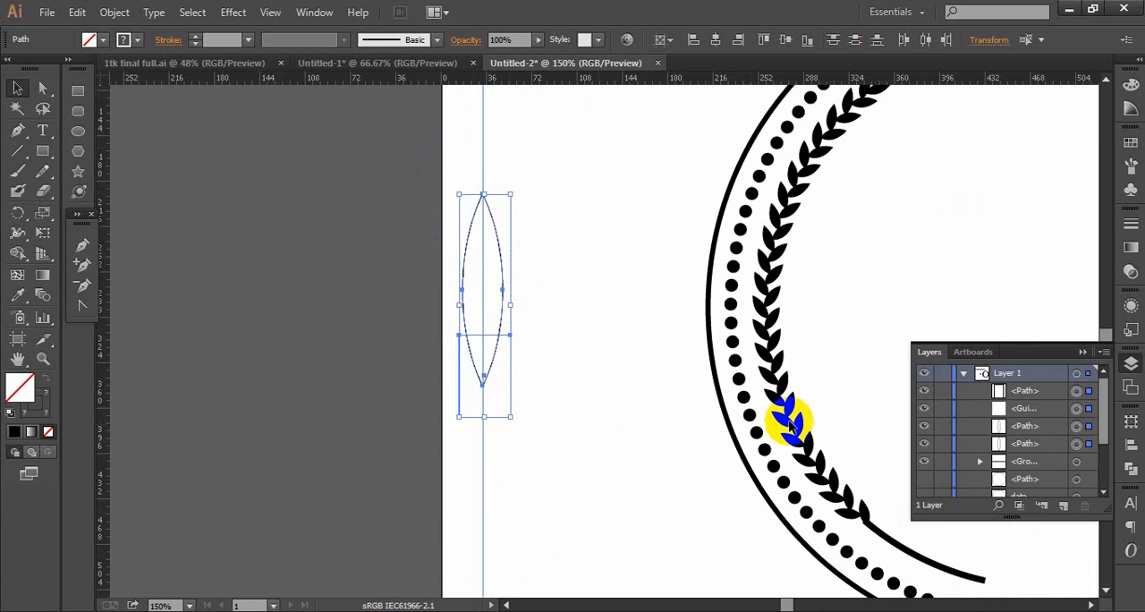
{"action": "left_click", "coordinate": [1130, 478]}
{"action": "left_click", "coordinate": [935, 493]}
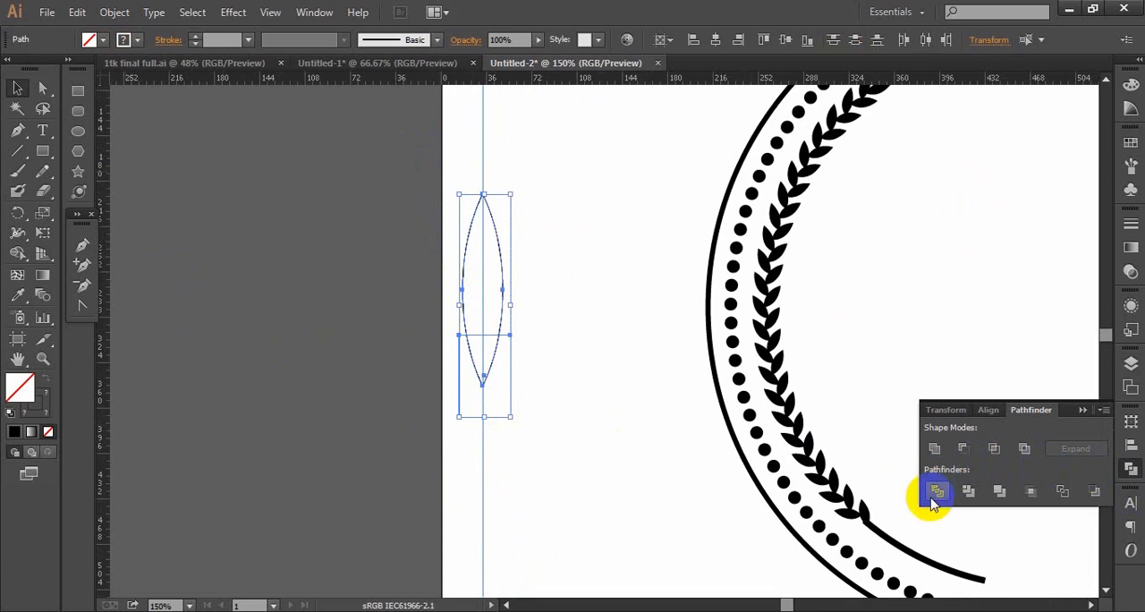
{"action": "right_click", "coordinate": [492, 287]}
{"action": "left_click", "coordinate": [536, 384]}
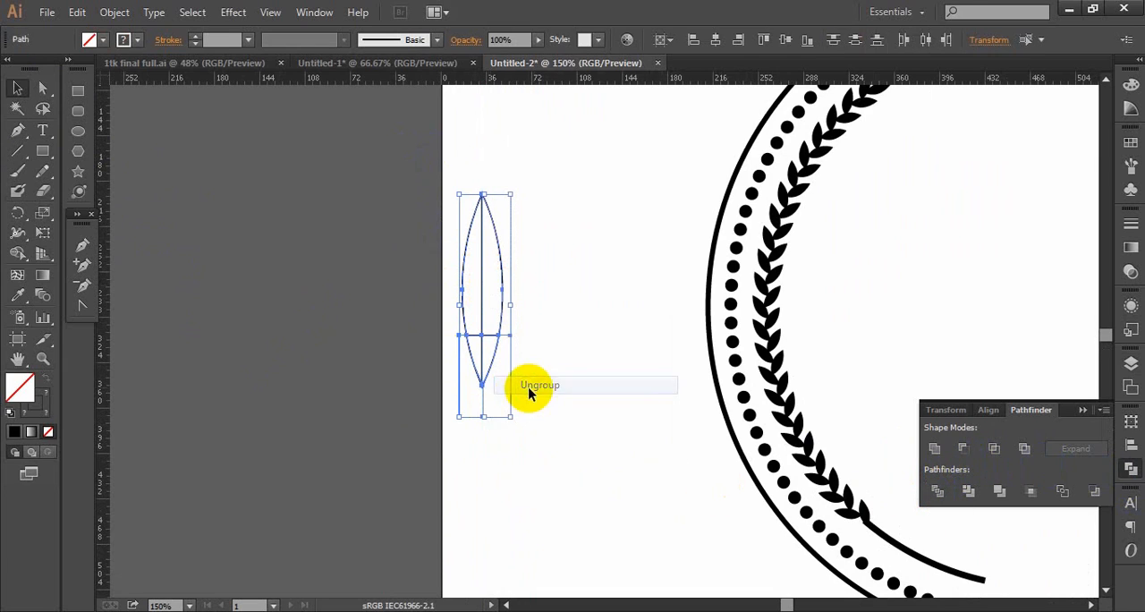
- Delete the divided pieces below the horizontal cut, keeping the two upper halves of the pointed shape
{"action": "left_click", "coordinate": [559, 371]}
{"action": "left_click_drag", "start_coordinate": [562, 363], "coordinate": [459, 410]}
{"action": "key", "text": "Delete"}
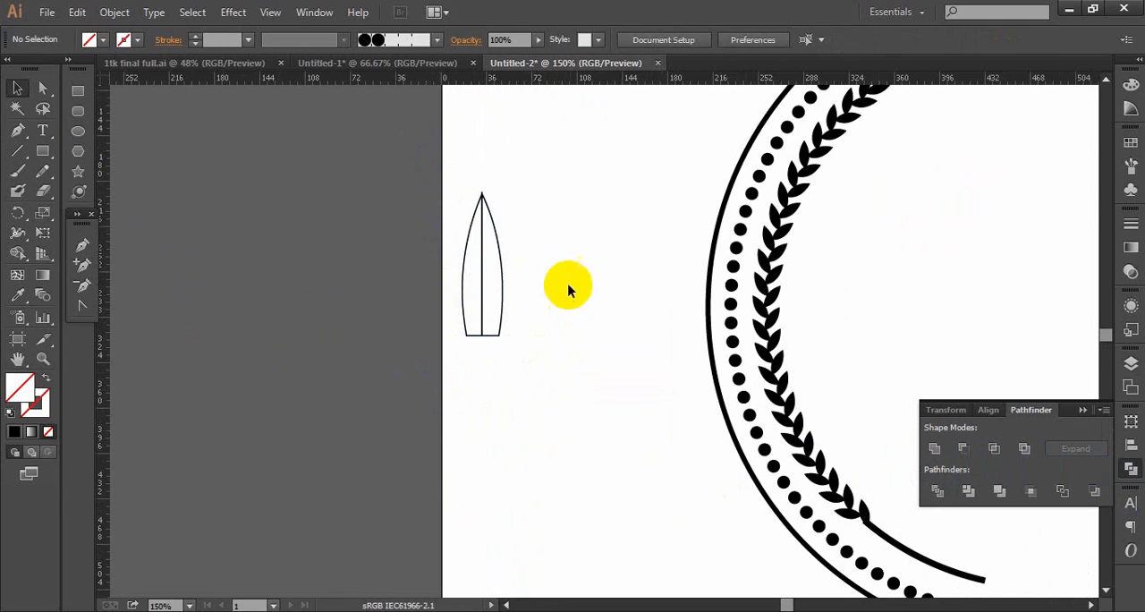
- Move the right half of the pointed shape sideways, clear of the left half, and deselect it
{"action": "left_click", "coordinate": [553, 253], "text": "ctrl"}
{"action": "left_click", "coordinate": [553, 253], "text": "ctrl"}
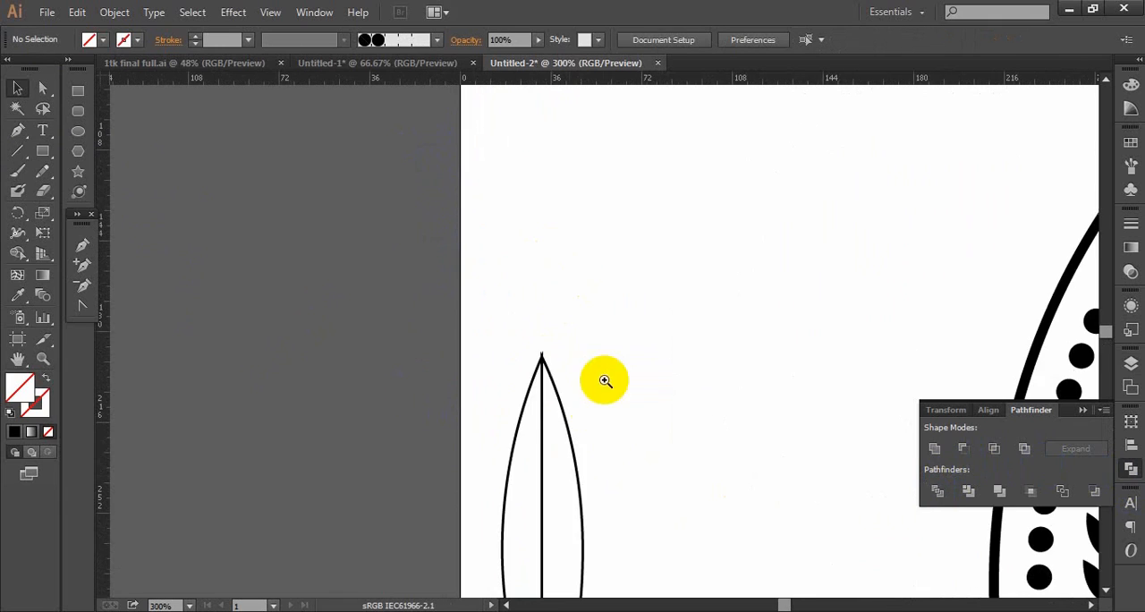
{"action": "left_click_drag", "start_coordinate": [579, 375], "coordinate": [530, 242]}
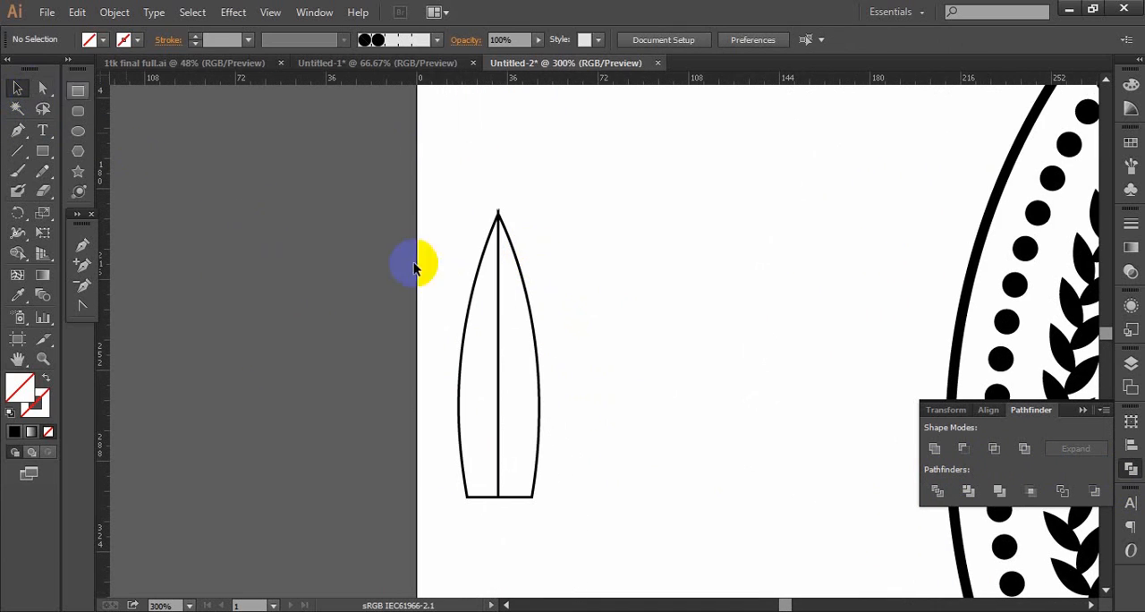
{"action": "left_click_drag", "start_coordinate": [533, 303], "coordinate": [601, 311]}
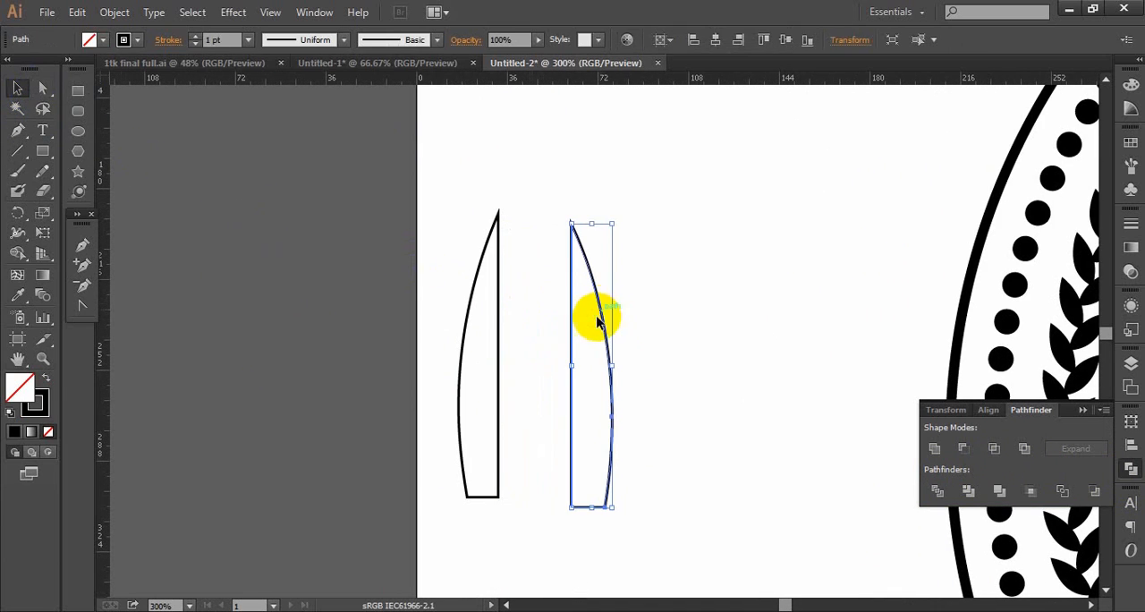
{"action": "left_click", "coordinate": [548, 310]}
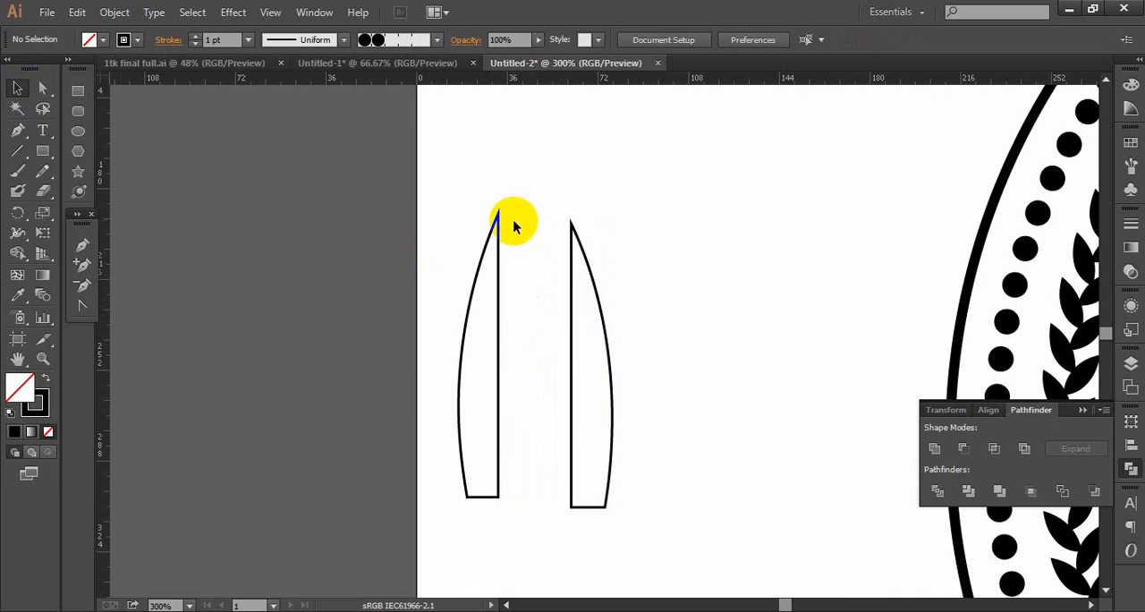
- Move the right half of the pointed shape back against the left half, closing the petal, and deselect it
{"action": "left_click_drag", "start_coordinate": [602, 324], "coordinate": [533, 320]}
{"action": "left_click", "coordinate": [593, 286]}
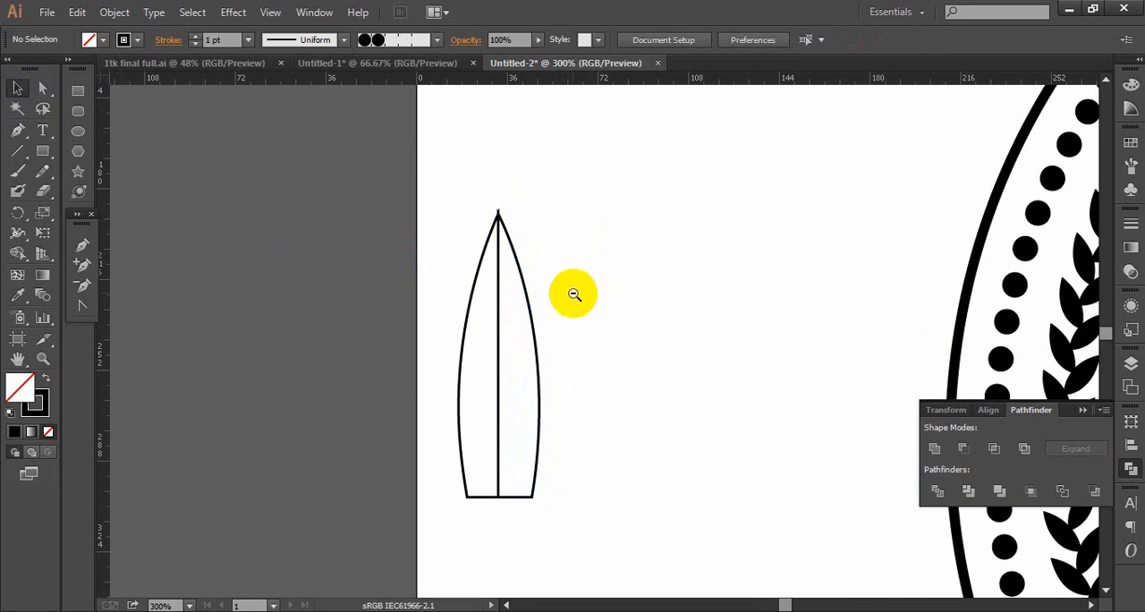
- Rotate three copies of the petal clockwise around its bottom centre at equal angles, fanning them out to the right, and deselect
{"action": "left_click", "coordinate": [573, 293], "text": "ctrl+alt"}
{"action": "left_click", "coordinate": [574, 293], "text": "ctrl+alt"}
{"action": "left_click", "coordinate": [573, 293], "text": "ctrl+alt"}
{"action": "left_click_drag", "start_coordinate": [614, 330], "coordinate": [535, 425]}
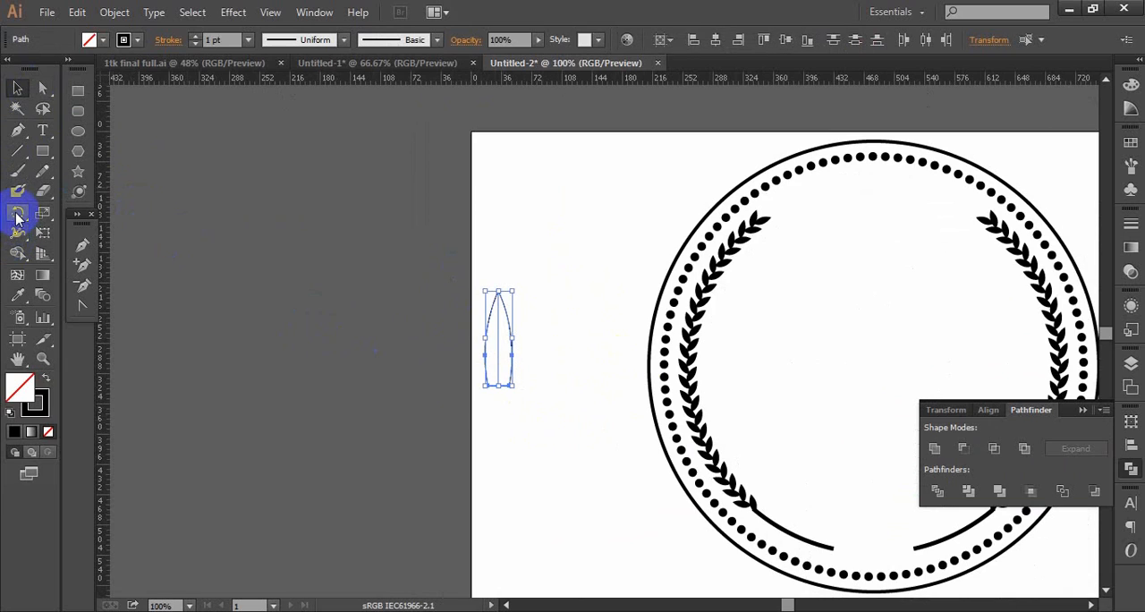
{"action": "left_click", "coordinate": [18, 216]}
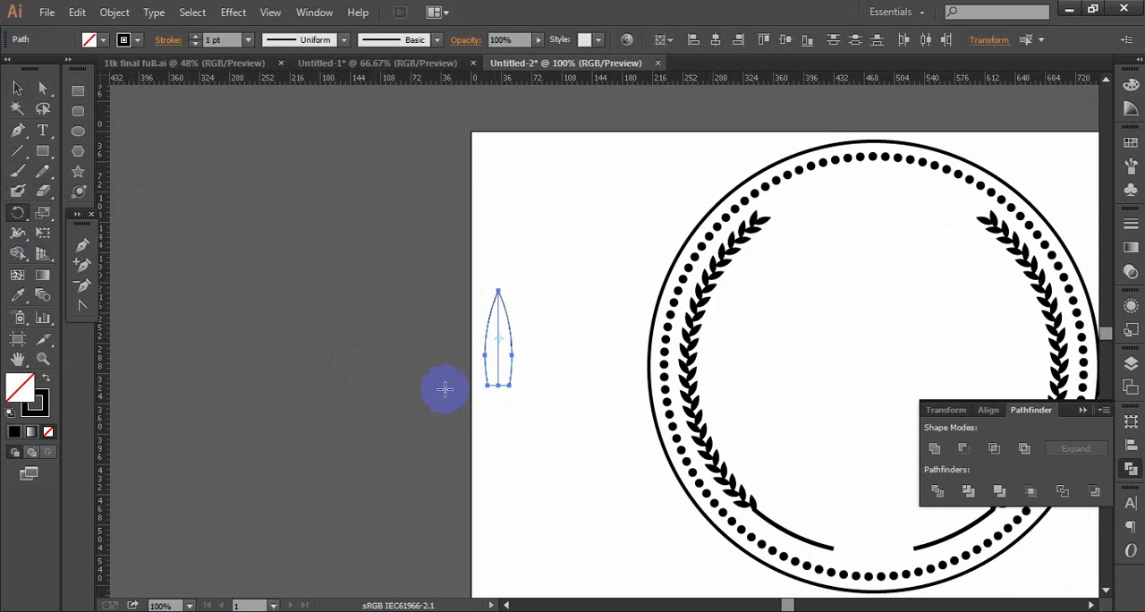
{"action": "left_click", "coordinate": [498, 385]}
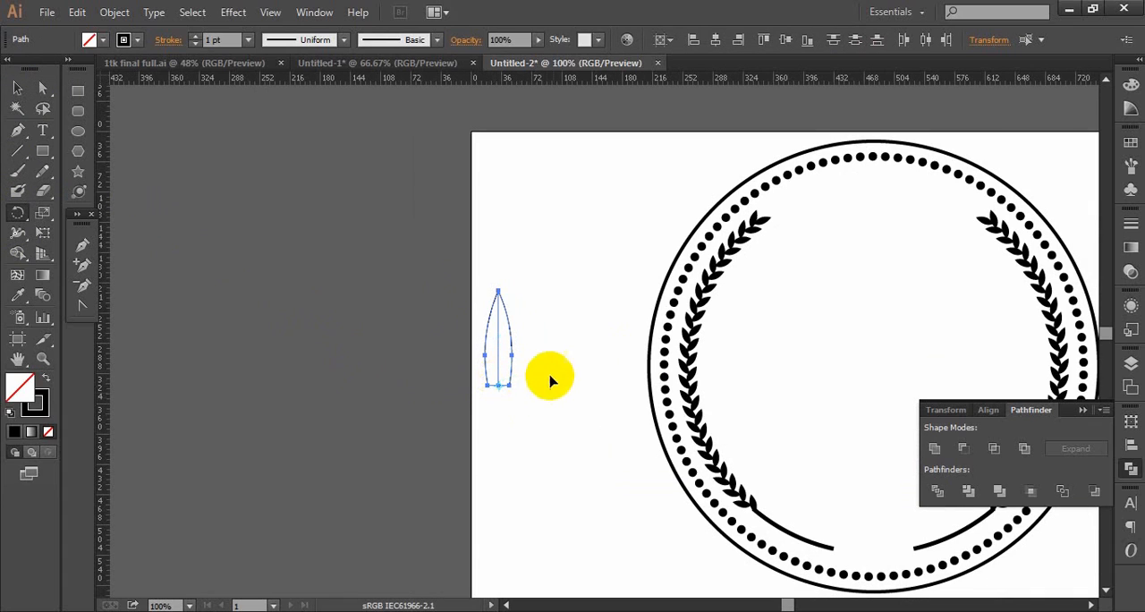
{"action": "left_click_drag", "start_coordinate": [498, 296], "coordinate": [534, 302]}
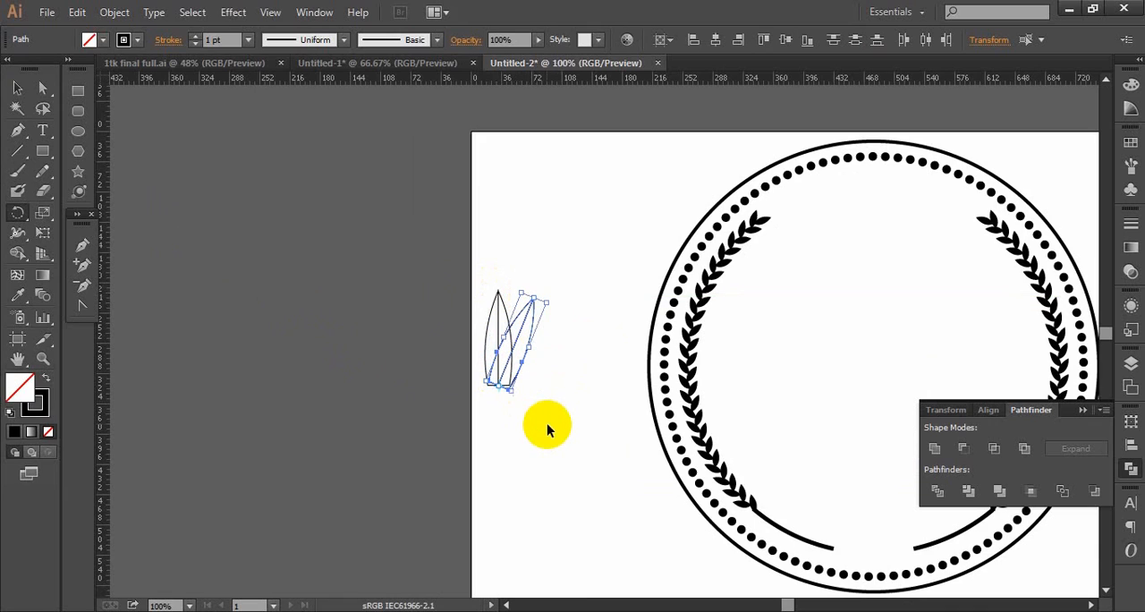
{"action": "key", "text": "ctrl+d"}
{"action": "key", "text": "ctrl+d"}
{"action": "left_click", "coordinate": [18, 88]}
{"action": "left_click", "coordinate": [345, 343]}
- Send the three rotated petals to the back of the stacking order and deselect them
{"action": "left_click_drag", "start_coordinate": [573, 278], "coordinate": [532, 402]}
{"action": "right_click", "coordinate": [535, 348]}
{"action": "mouse_move", "coordinate": [577, 573]}
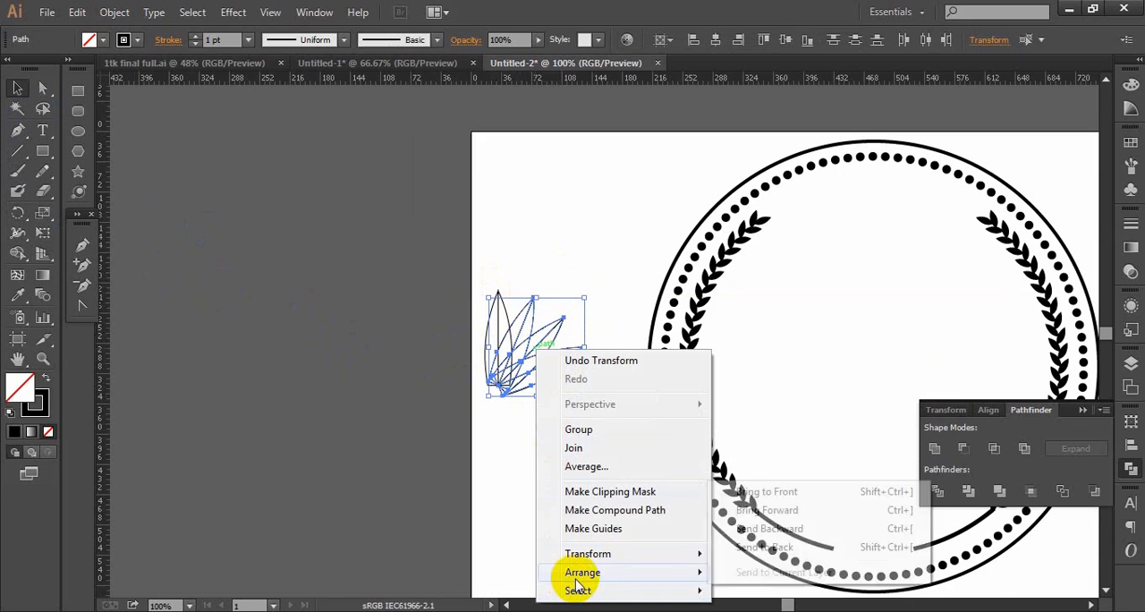
{"action": "left_click", "coordinate": [754, 550]}
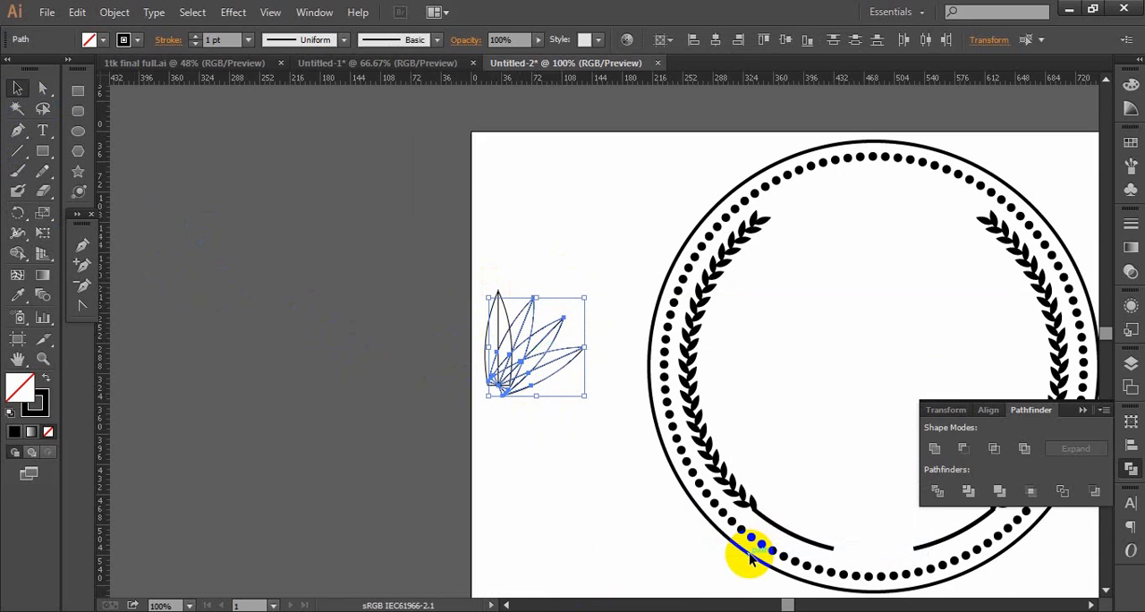
{"action": "left_click", "coordinate": [493, 404]}
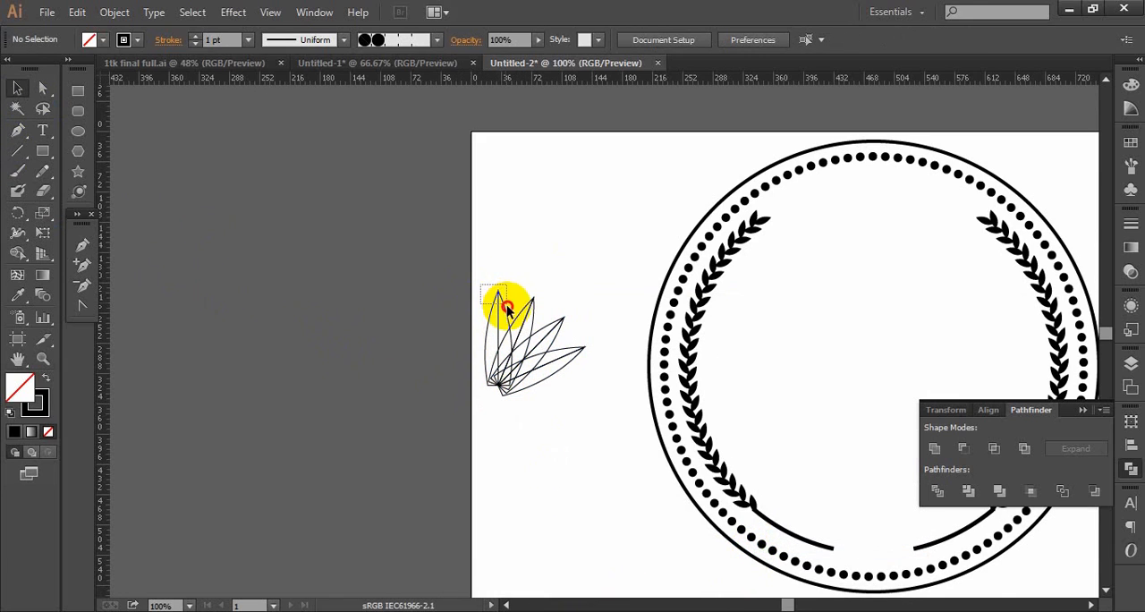
- Bring both halves of the upright petal to the front and deselect them
{"action": "left_click", "coordinate": [499, 300]}
{"action": "right_click", "coordinate": [497, 302]}
{"action": "mouse_move", "coordinate": [556, 525]}
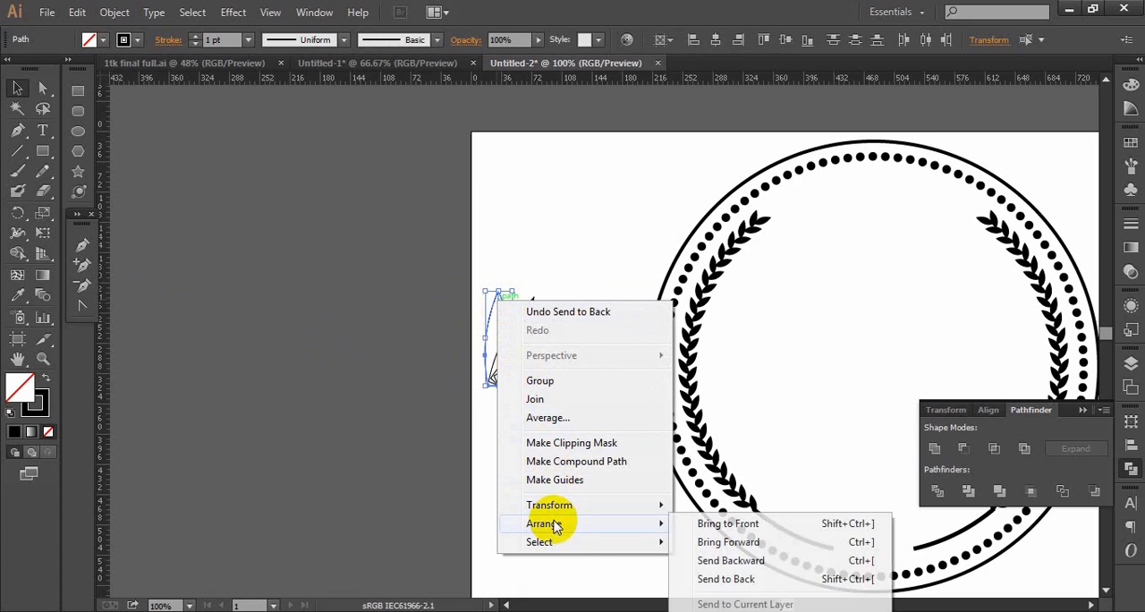
{"action": "left_click", "coordinate": [688, 524]}
{"action": "left_click", "coordinate": [563, 452]}
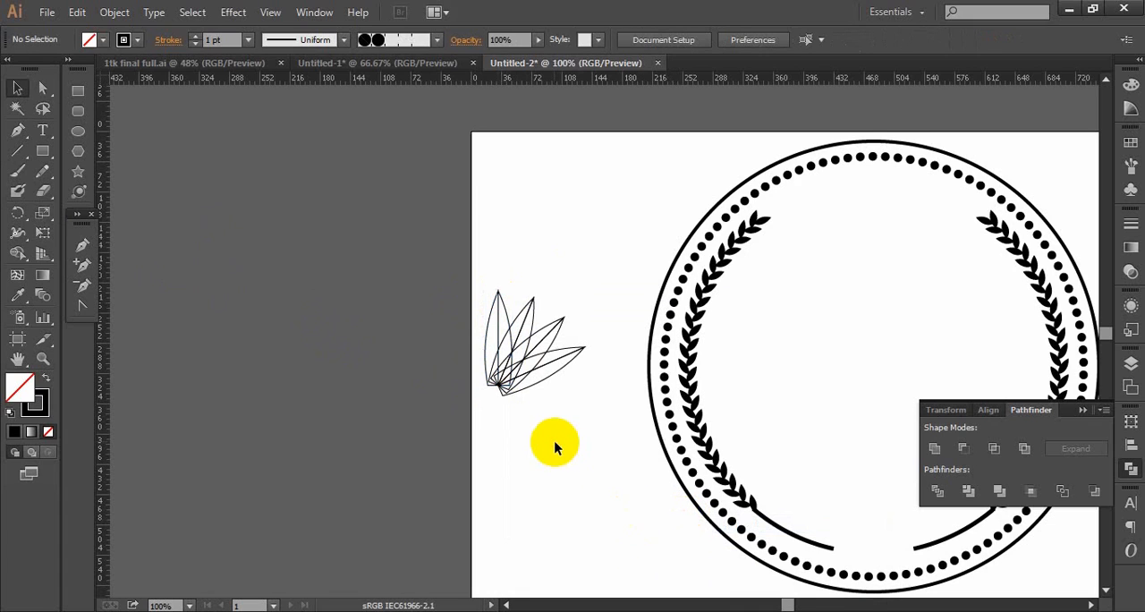
- Reflect a copy of the three rotated petals left to right and place it on the left side of the upright petal
{"action": "left_click_drag", "start_coordinate": [579, 271], "coordinate": [530, 428]}
{"action": "right_click", "coordinate": [536, 332]}
{"action": "mouse_move", "coordinate": [579, 546]}
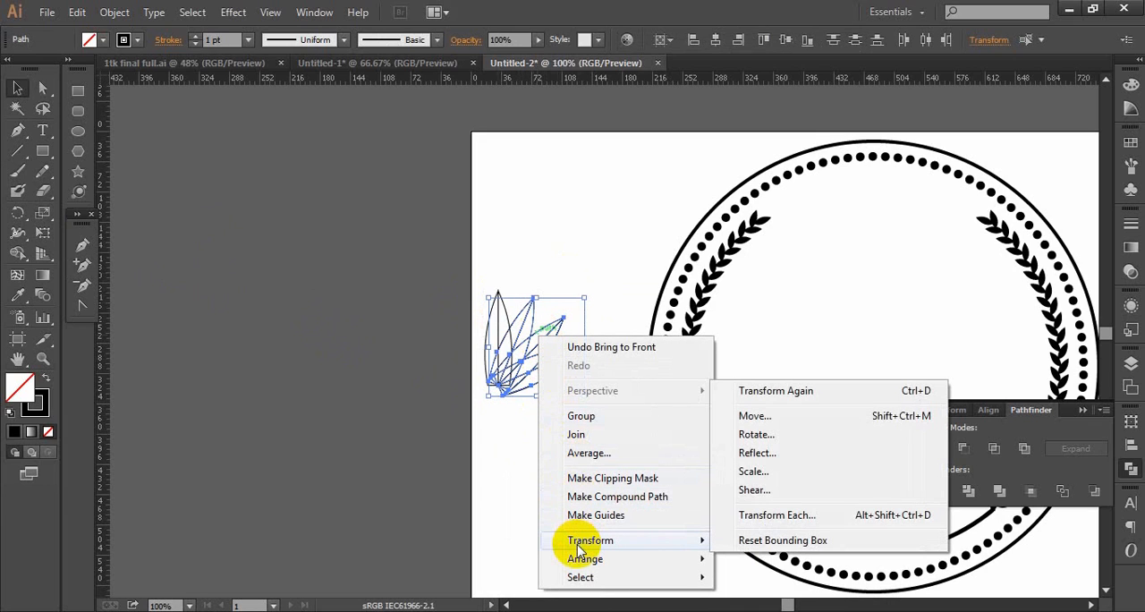
{"action": "left_click", "coordinate": [778, 454]}
{"action": "left_click", "coordinate": [754, 417]}
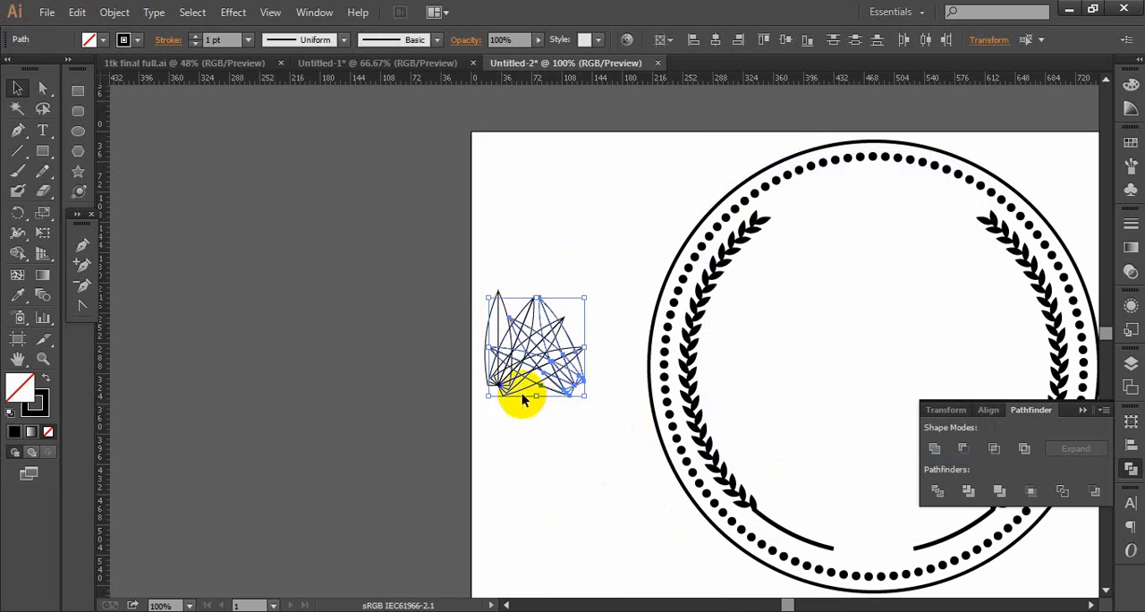
{"action": "left_click_drag", "start_coordinate": [581, 384], "coordinate": [499, 397]}
{"action": "left_click", "coordinate": [545, 446]}
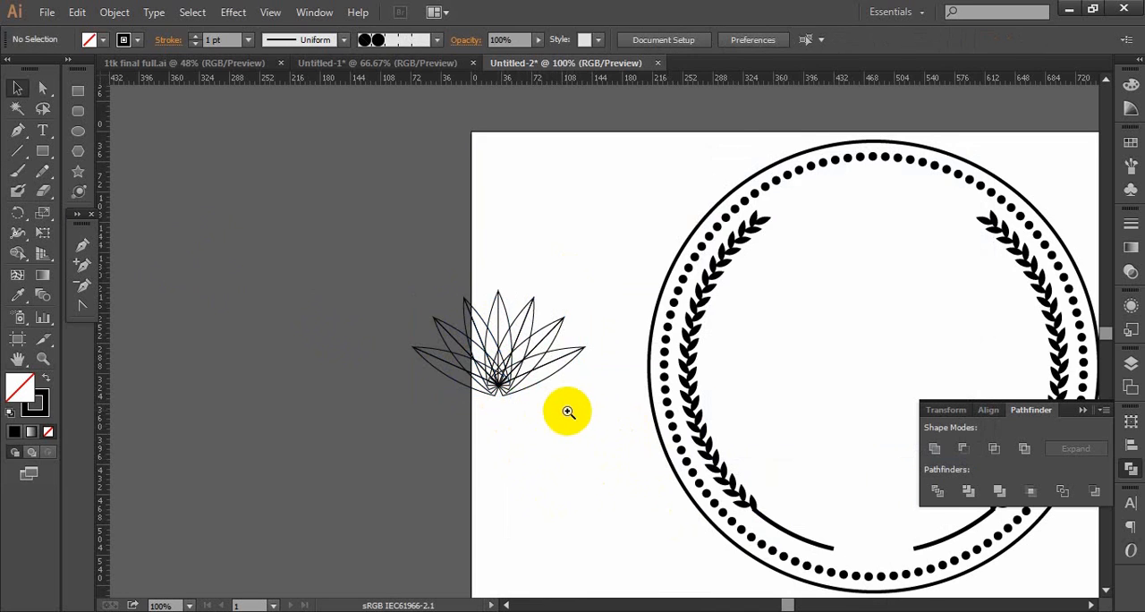
- Delete the protruding lower corner anchor points of the six side petals at the flower's base, and deselect
{"action": "left_click", "coordinate": [567, 412], "text": "ctrl"}
{"action": "left_click_drag", "start_coordinate": [568, 289], "coordinate": [527, 512]}
{"action": "left_click_drag", "start_coordinate": [562, 337], "coordinate": [535, 500]}
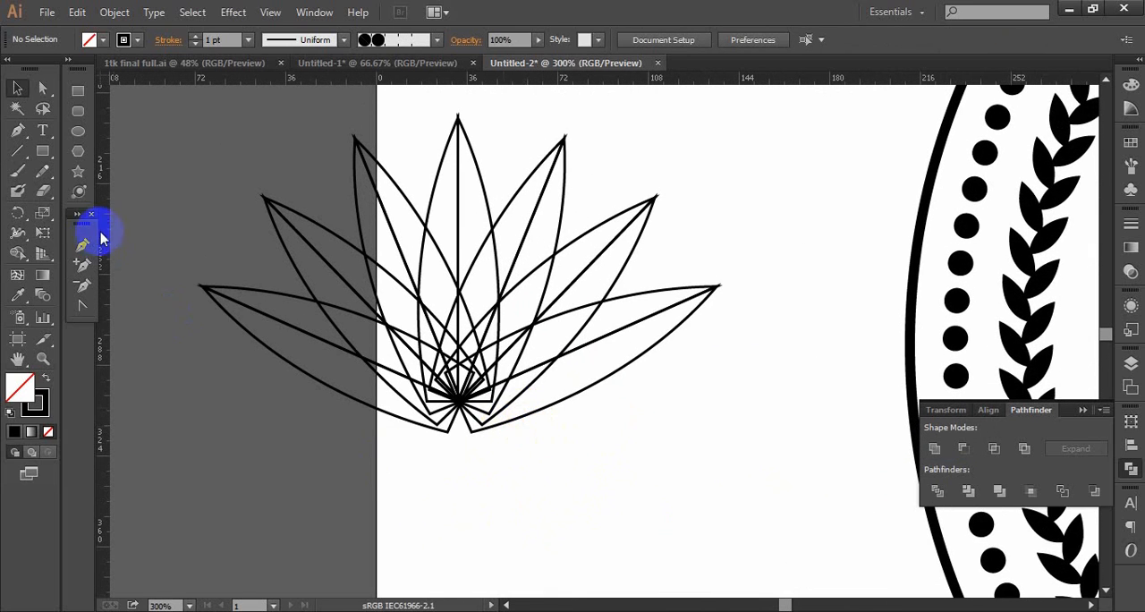
{"action": "left_click", "coordinate": [82, 291]}
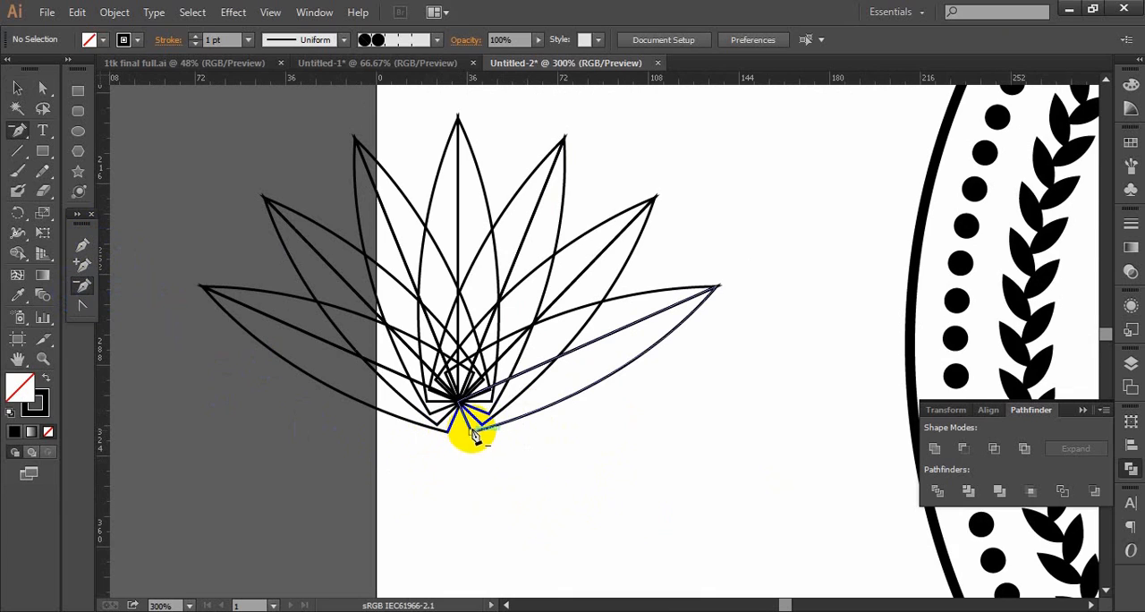
{"action": "left_click", "coordinate": [470, 436]}
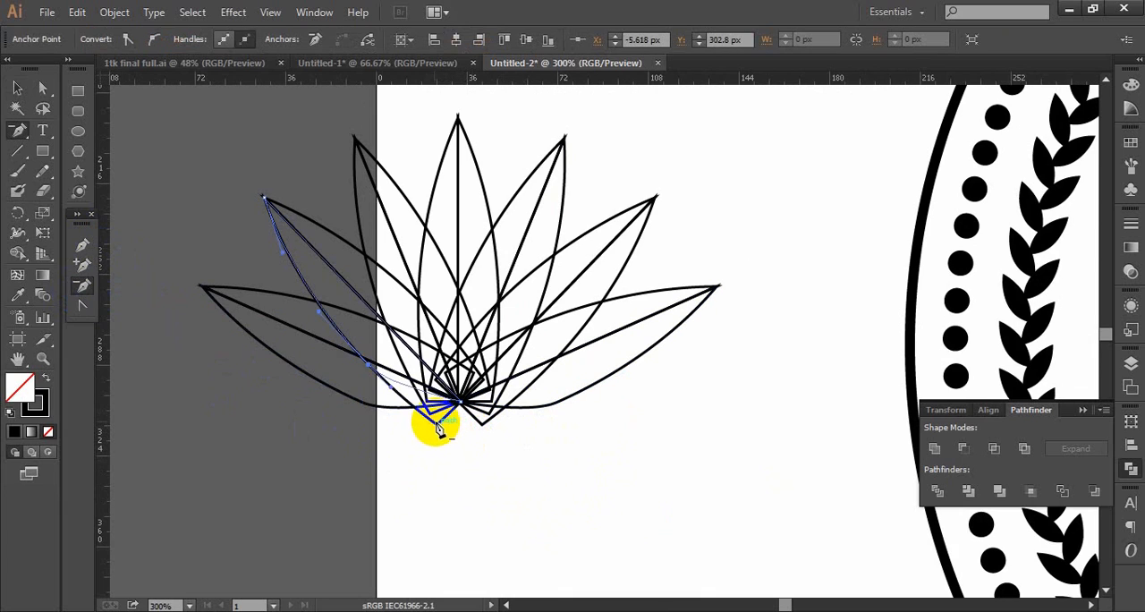
{"action": "left_click", "coordinate": [469, 420]}
{"action": "left_click", "coordinate": [482, 433]}
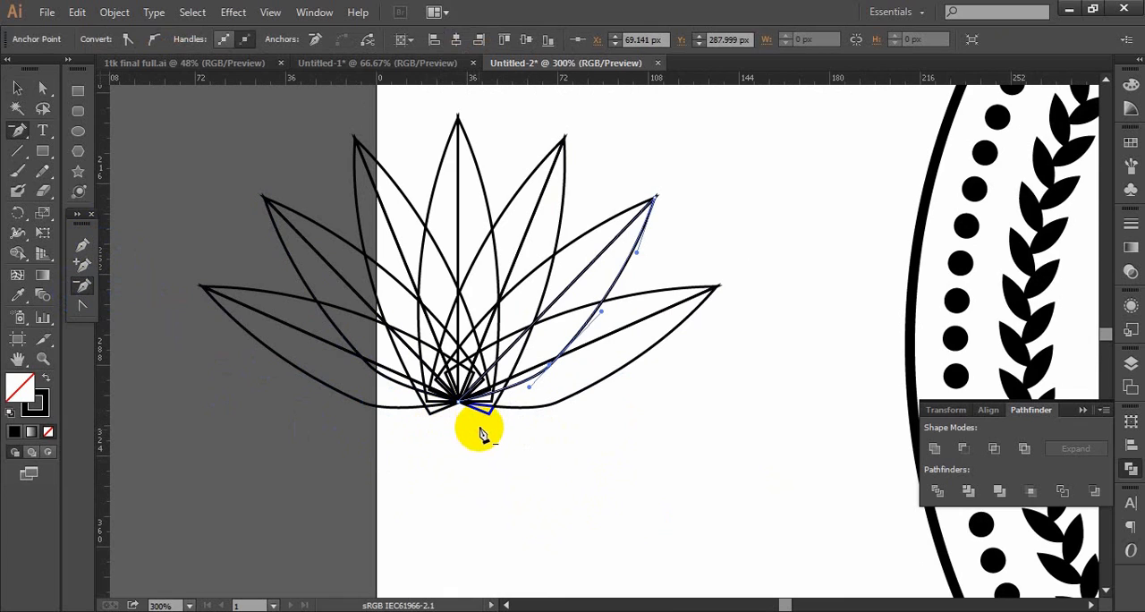
{"action": "left_click", "coordinate": [487, 426]}
{"action": "left_click", "coordinate": [436, 424]}
{"action": "left_click", "coordinate": [436, 424]}
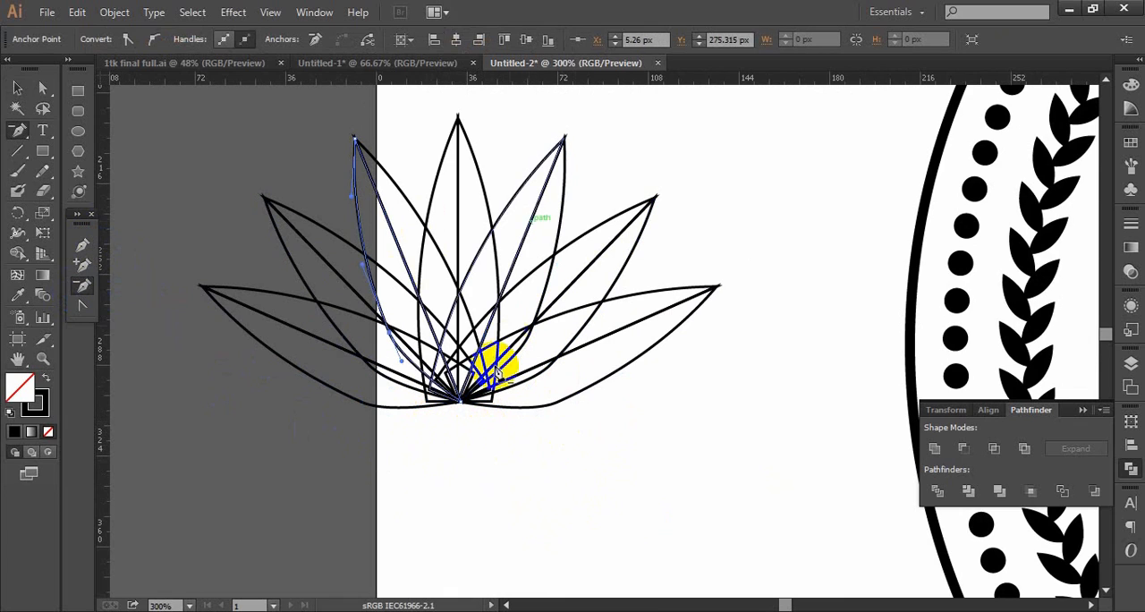
{"action": "left_click", "coordinate": [527, 390], "text": "alt"}
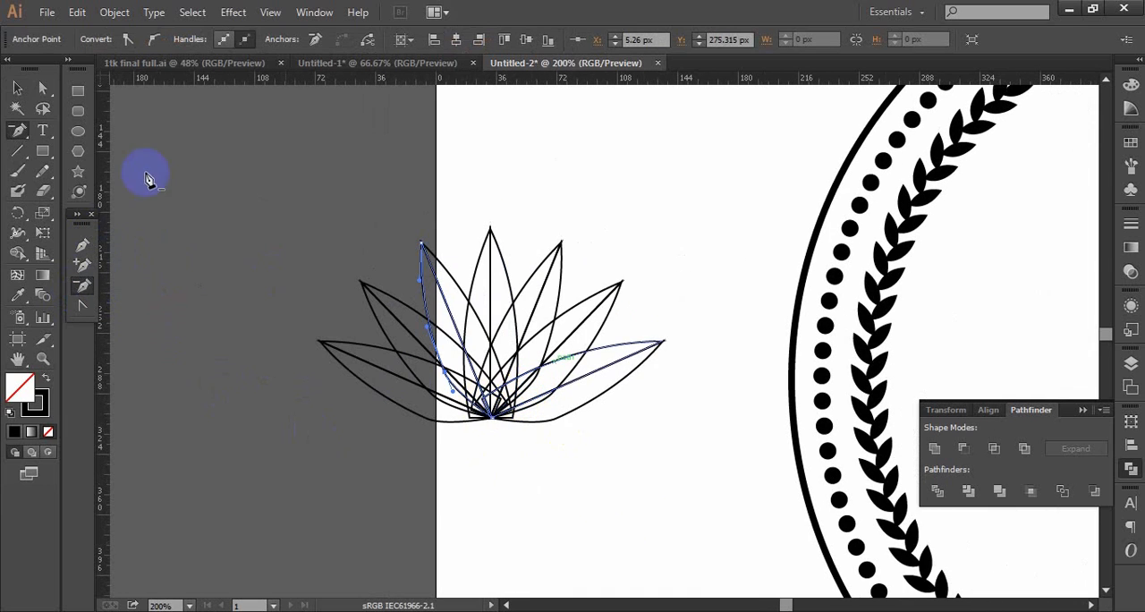
{"action": "left_click", "coordinate": [18, 89]}
{"action": "left_click", "coordinate": [236, 266]}
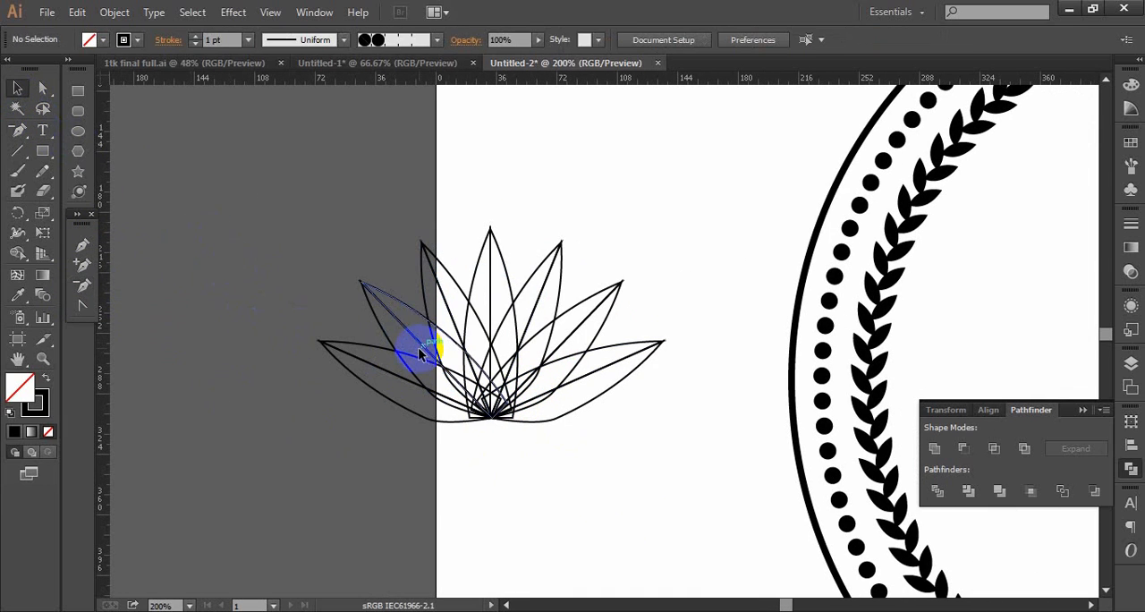
- Fill the left-hand half of each of the seven petals with grey A59F9F and deselect
{"action": "left_click", "coordinate": [618, 346]}
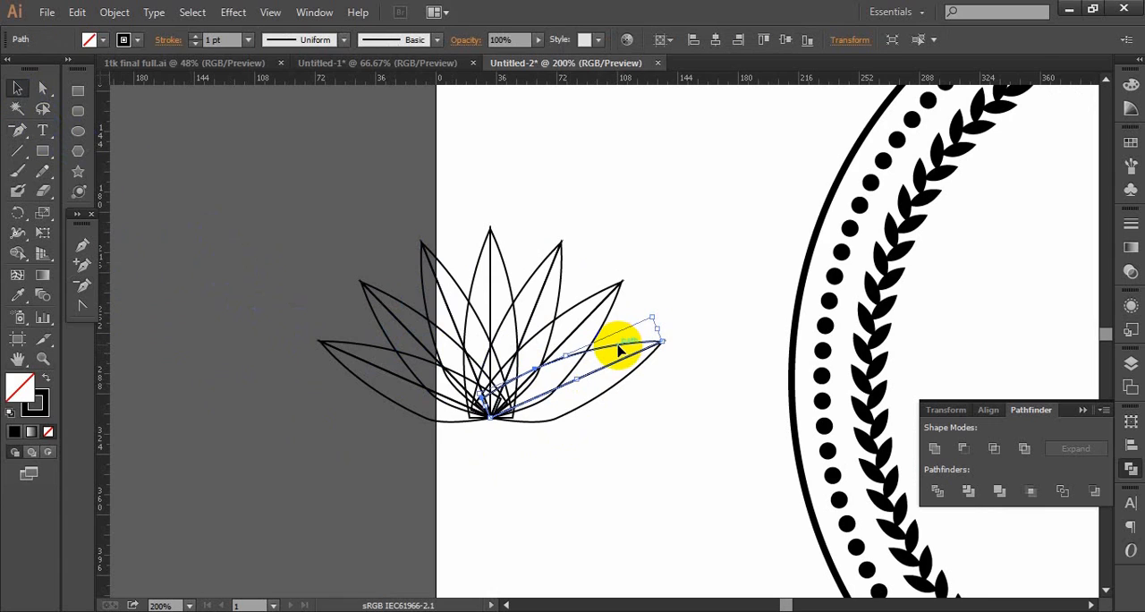
{"action": "left_click", "coordinate": [583, 303], "text": "shift"}
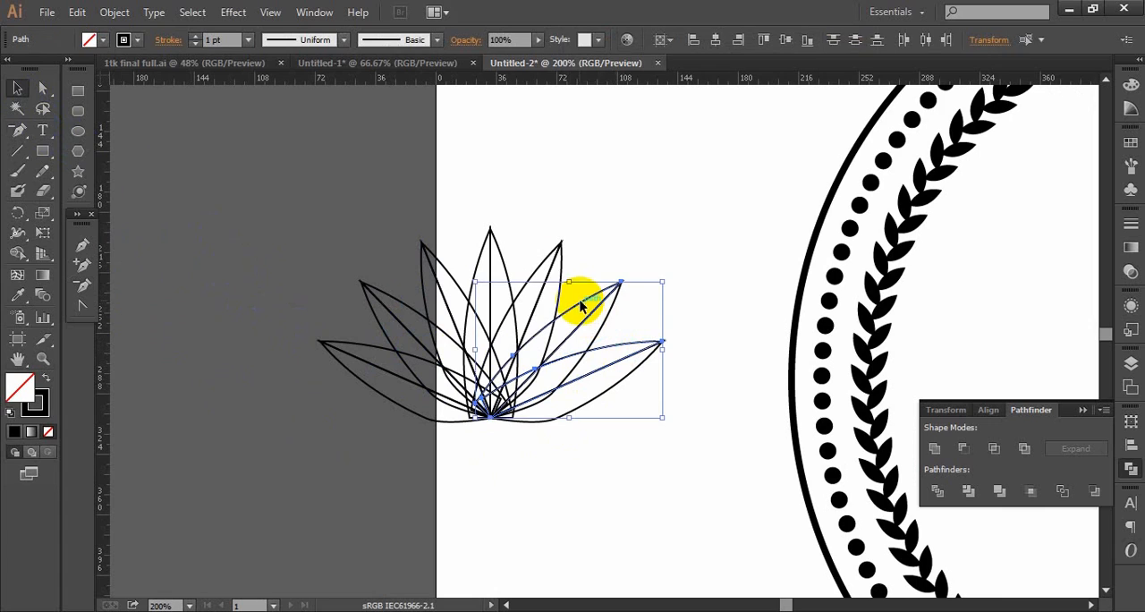
{"action": "left_click", "coordinate": [539, 267], "text": "shift"}
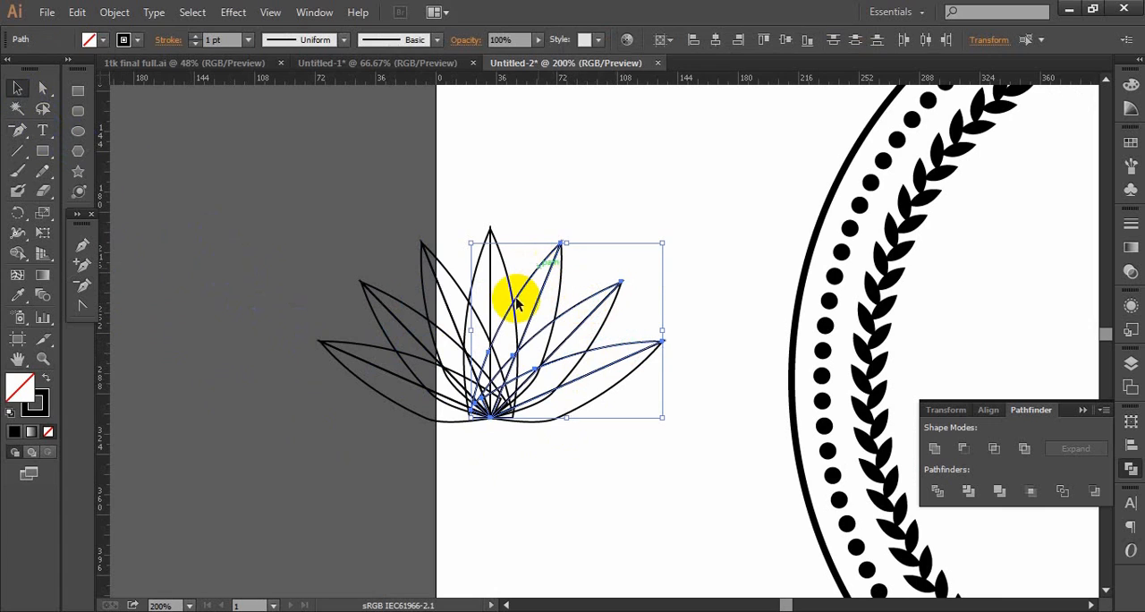
{"action": "left_click", "coordinate": [379, 391], "text": "shift"}
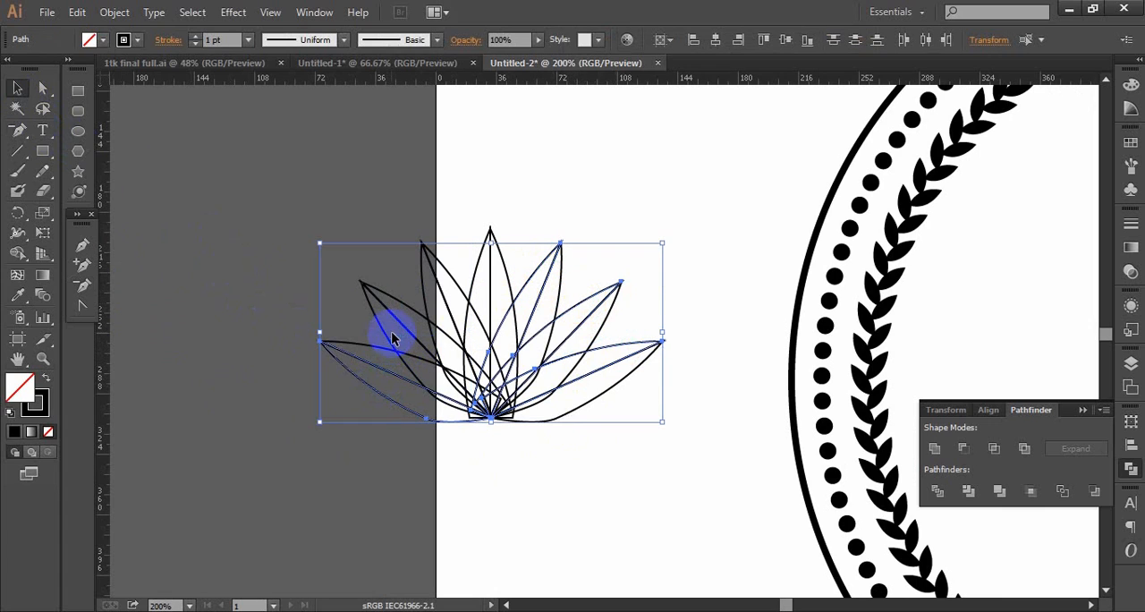
{"action": "left_click", "coordinate": [427, 302], "text": "shift"}
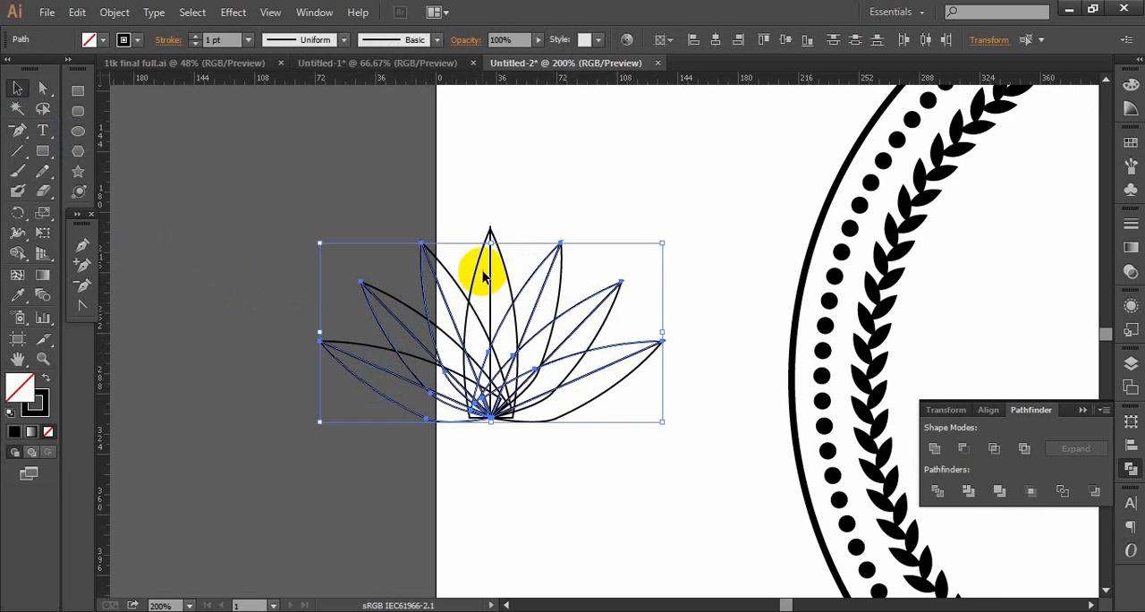
{"action": "left_click", "coordinate": [480, 273], "text": "shift"}
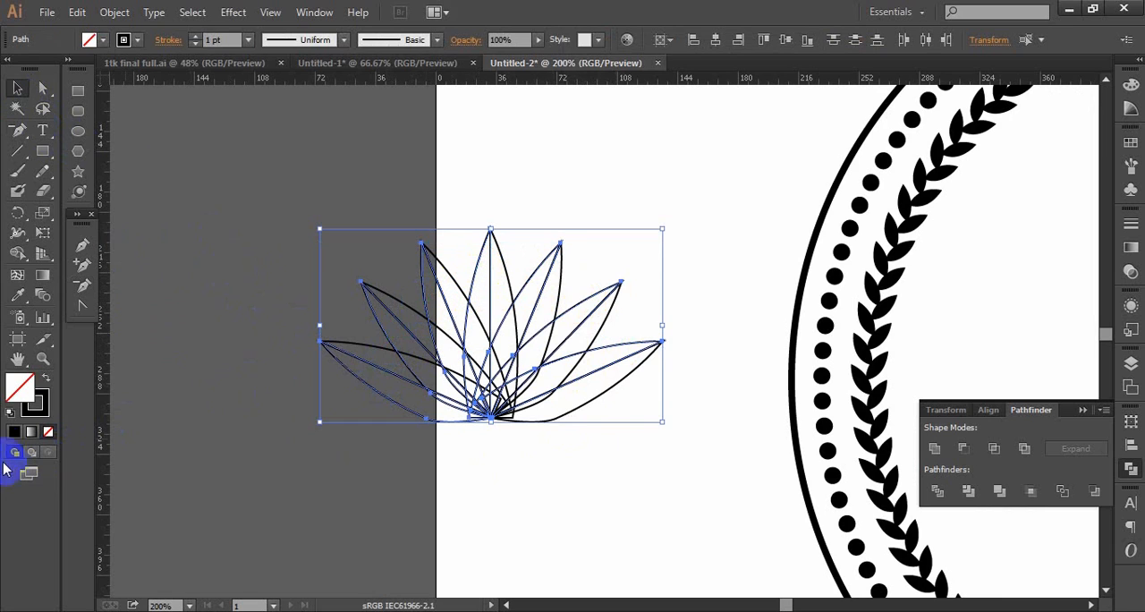
{"action": "left_click", "coordinate": [25, 401]}
{"action": "double_click", "coordinate": [25, 394]}
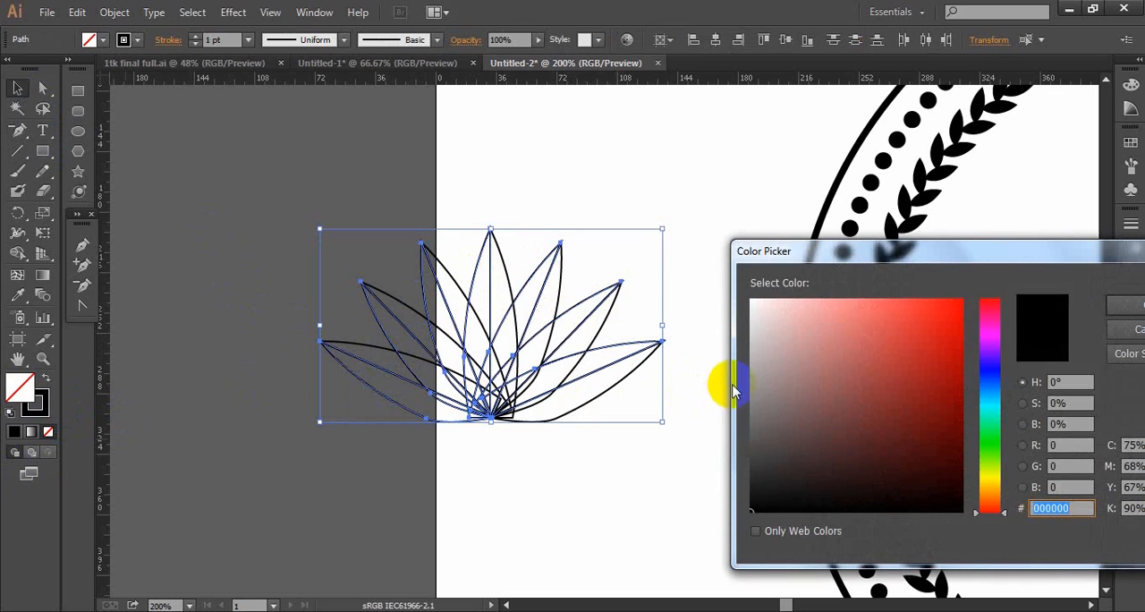
{"action": "left_click", "coordinate": [761, 373]}
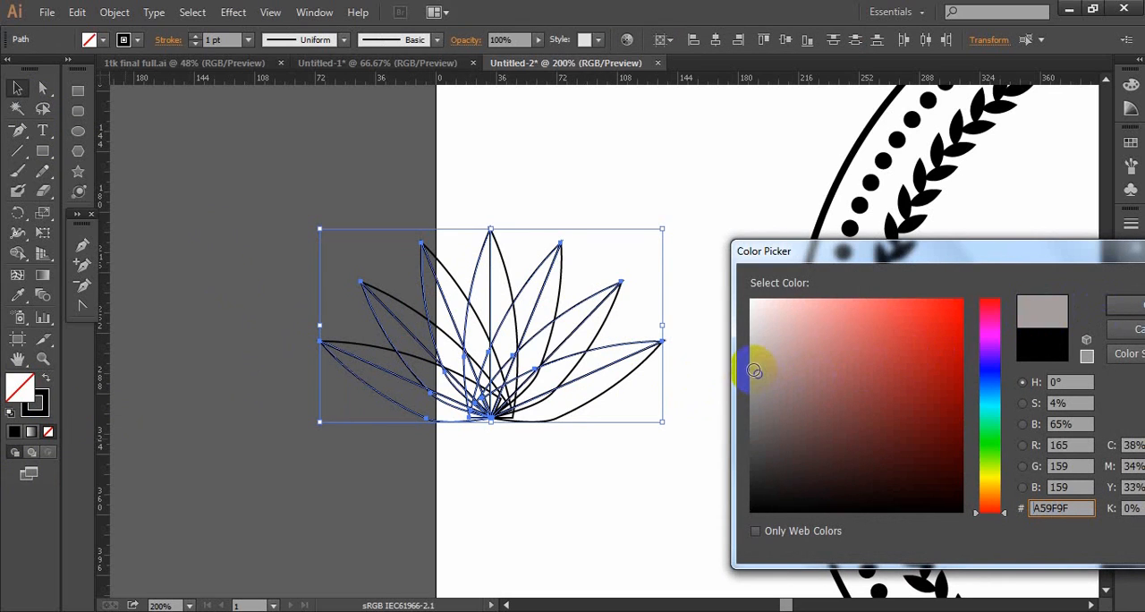
{"action": "left_click", "coordinate": [1129, 305]}
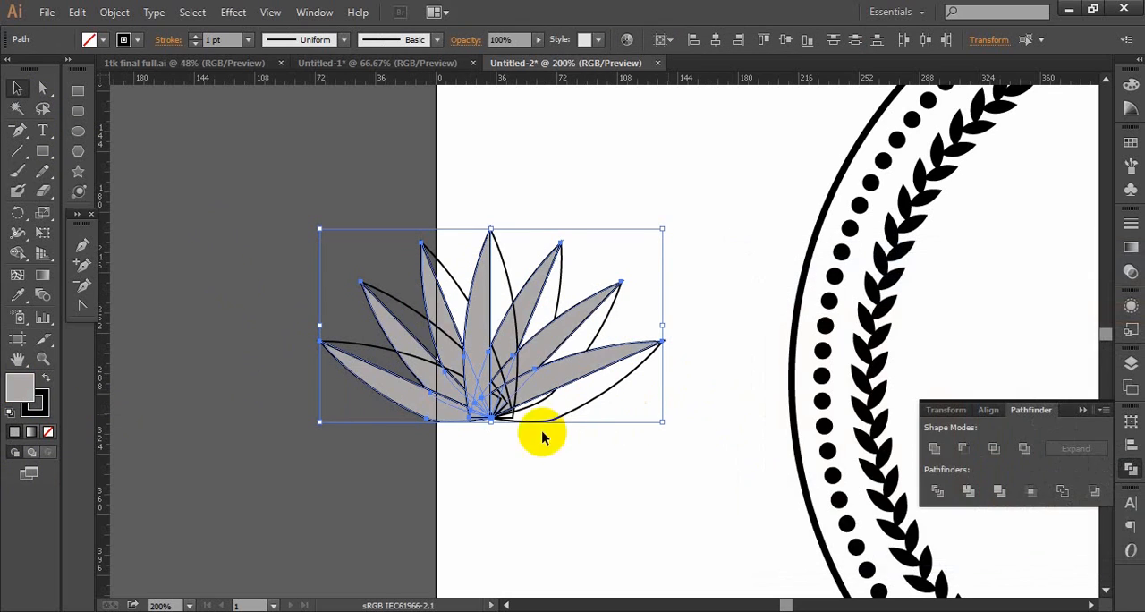
{"action": "left_click", "coordinate": [569, 479]}
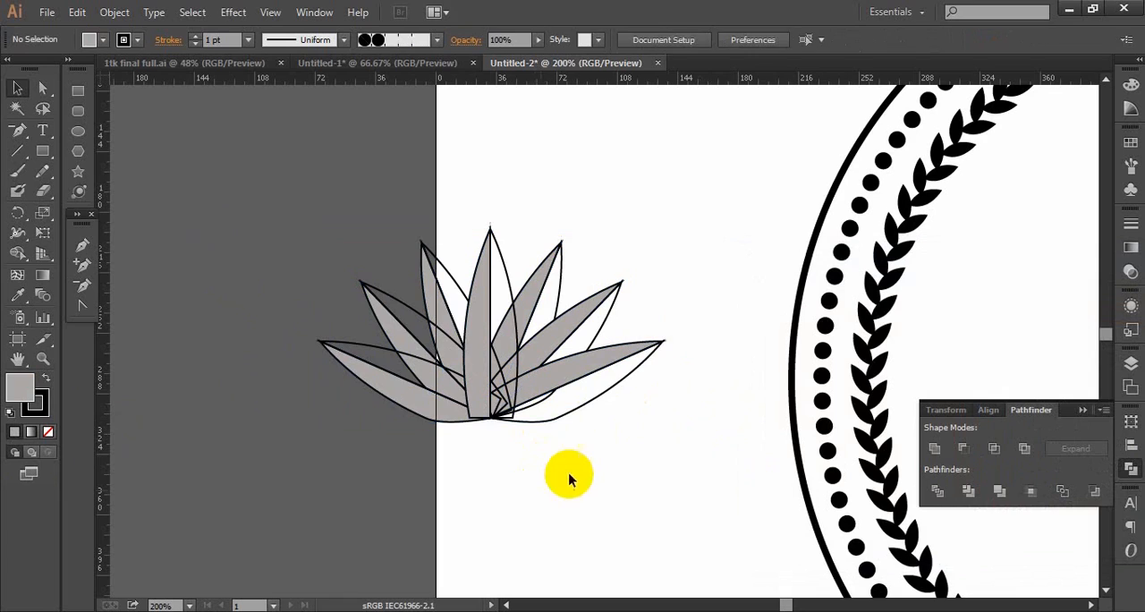
- Fill the right-hand half of each of the seven petals with dark grey 565555 and deselect
{"action": "left_click", "coordinate": [597, 403]}
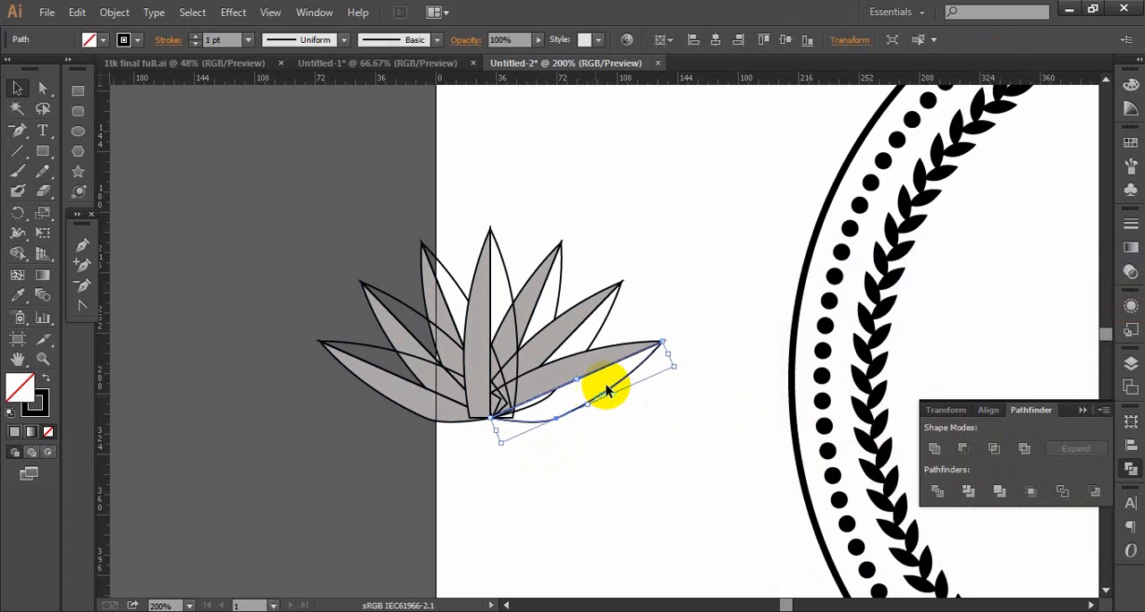
{"action": "left_click", "coordinate": [611, 318], "text": "shift"}
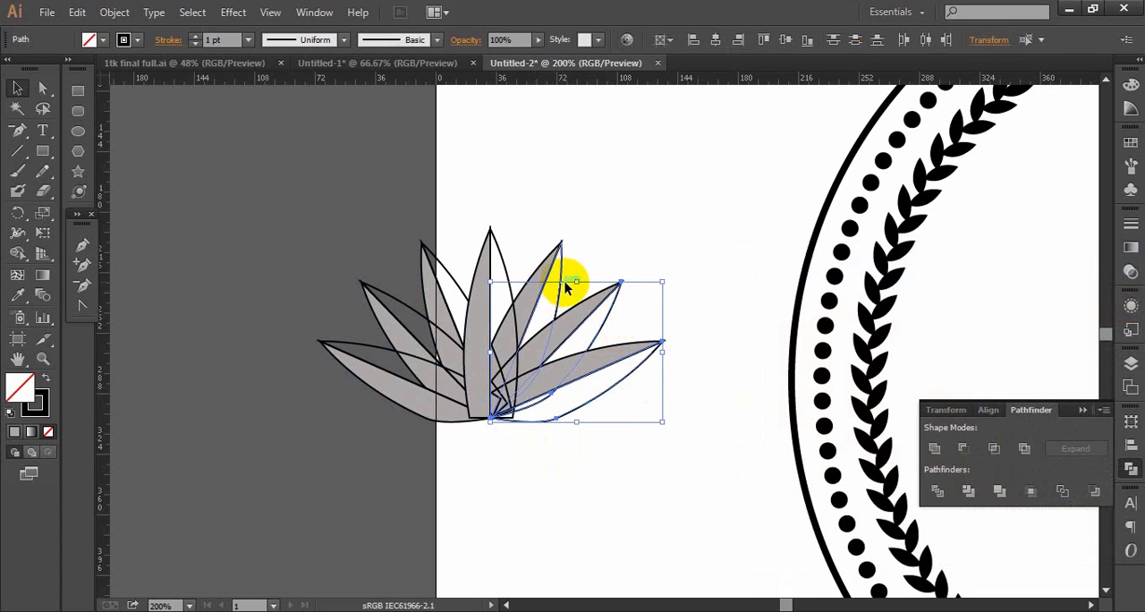
{"action": "left_click", "coordinate": [555, 295], "text": "shift"}
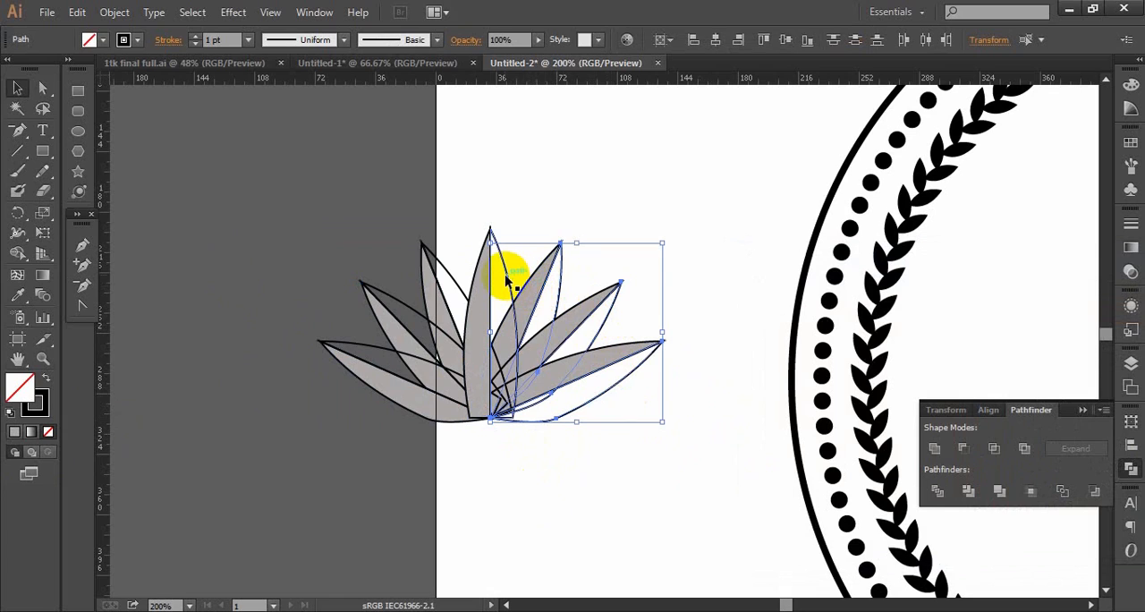
{"action": "left_click", "coordinate": [511, 281], "text": "shift"}
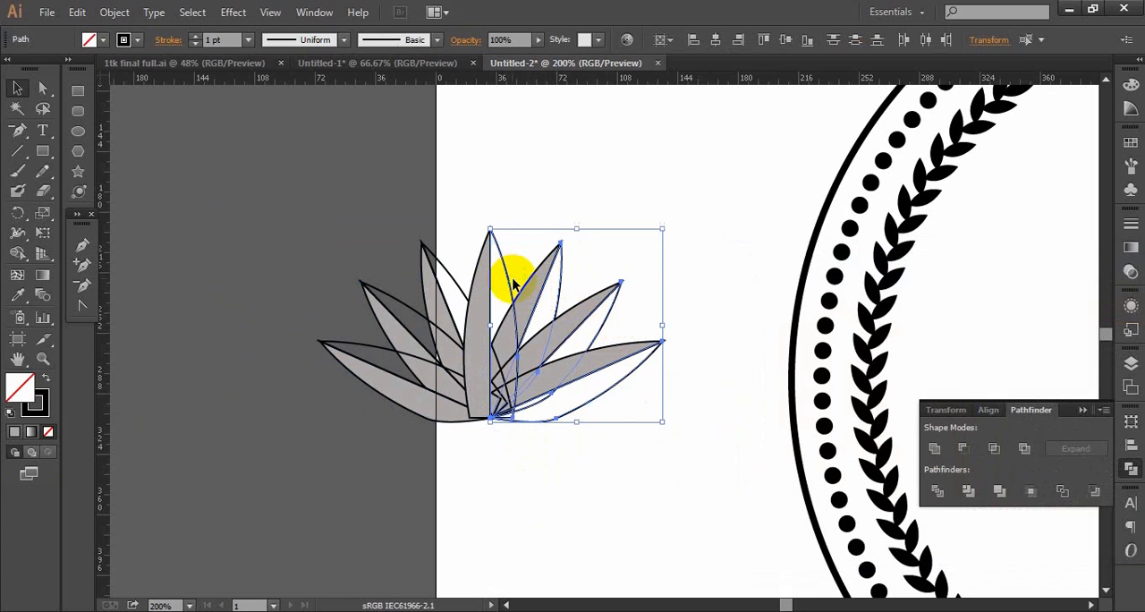
{"action": "left_click", "coordinate": [456, 281], "text": "shift"}
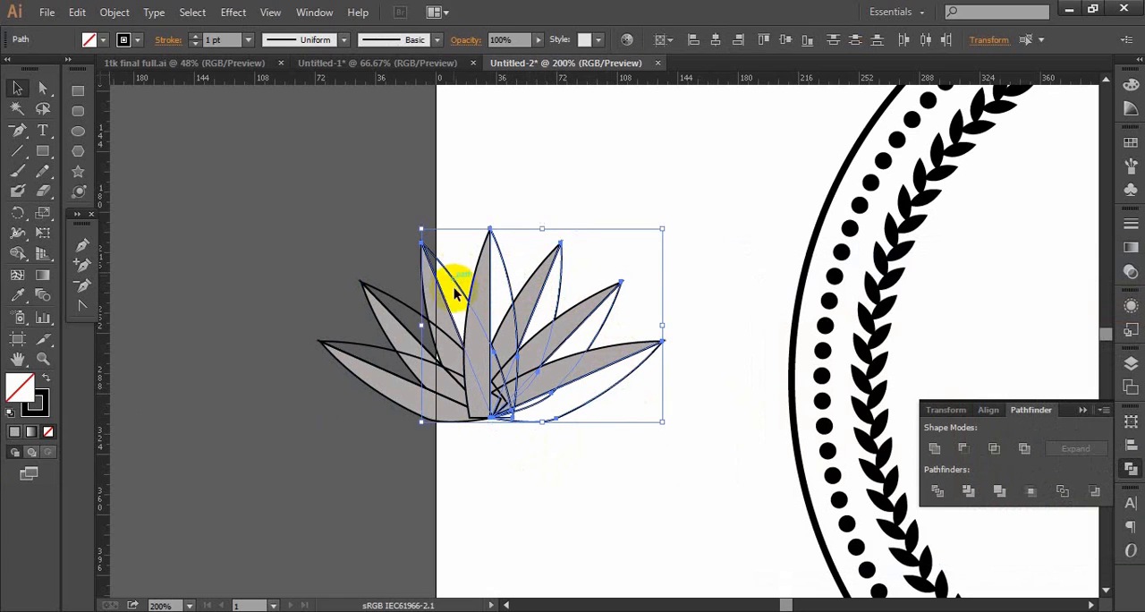
{"action": "left_click", "coordinate": [394, 304], "text": "shift"}
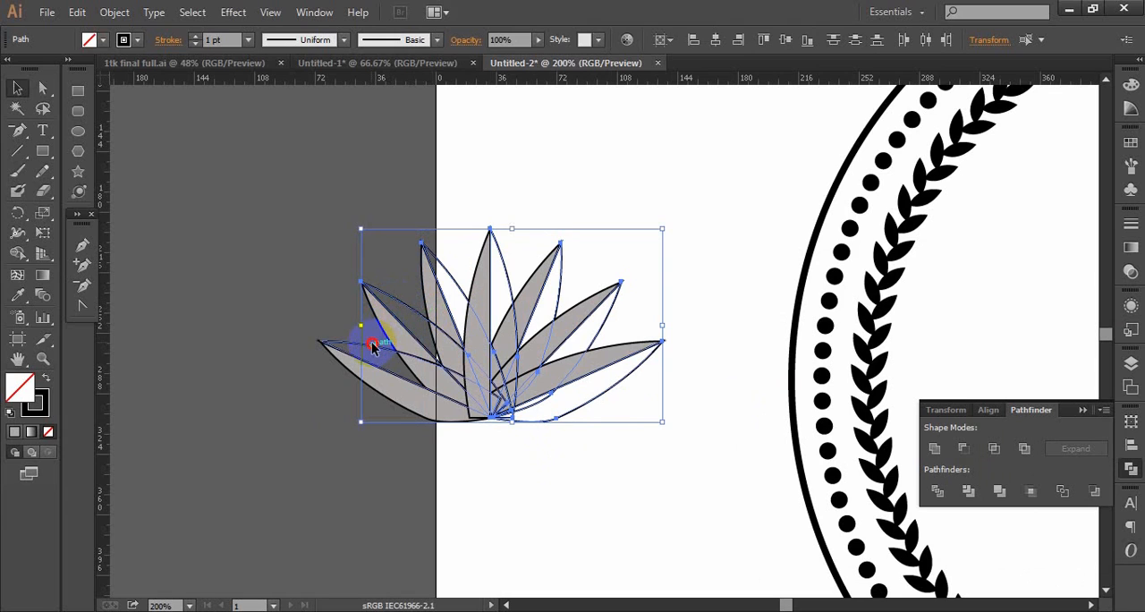
{"action": "left_click", "coordinate": [11, 399]}
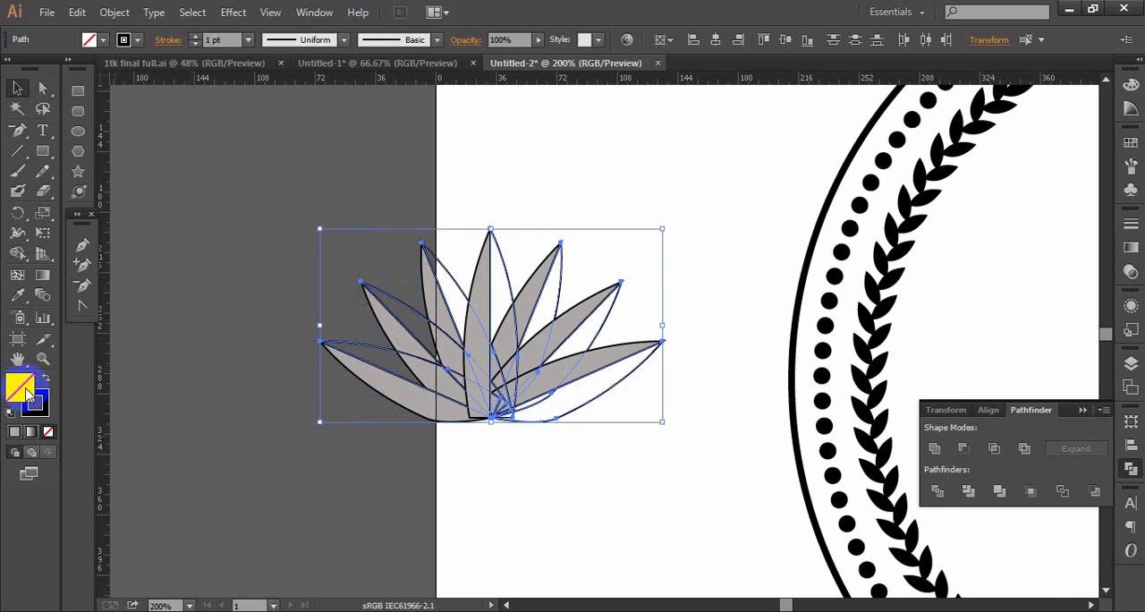
{"action": "double_click", "coordinate": [27, 394]}
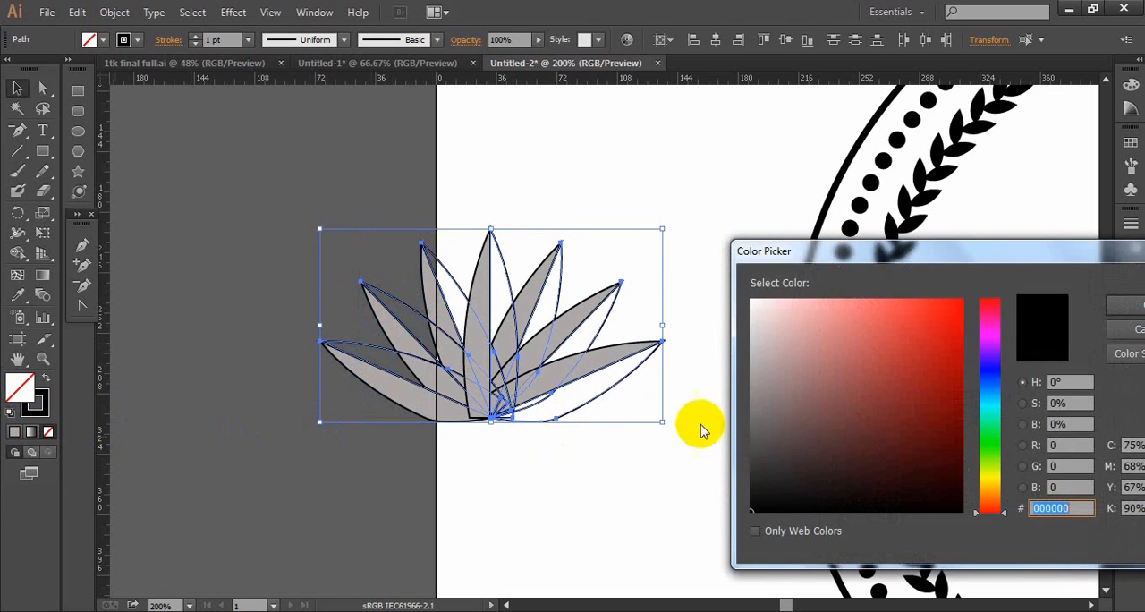
{"action": "left_click", "coordinate": [753, 431]}
{"action": "left_click", "coordinate": [1118, 306]}
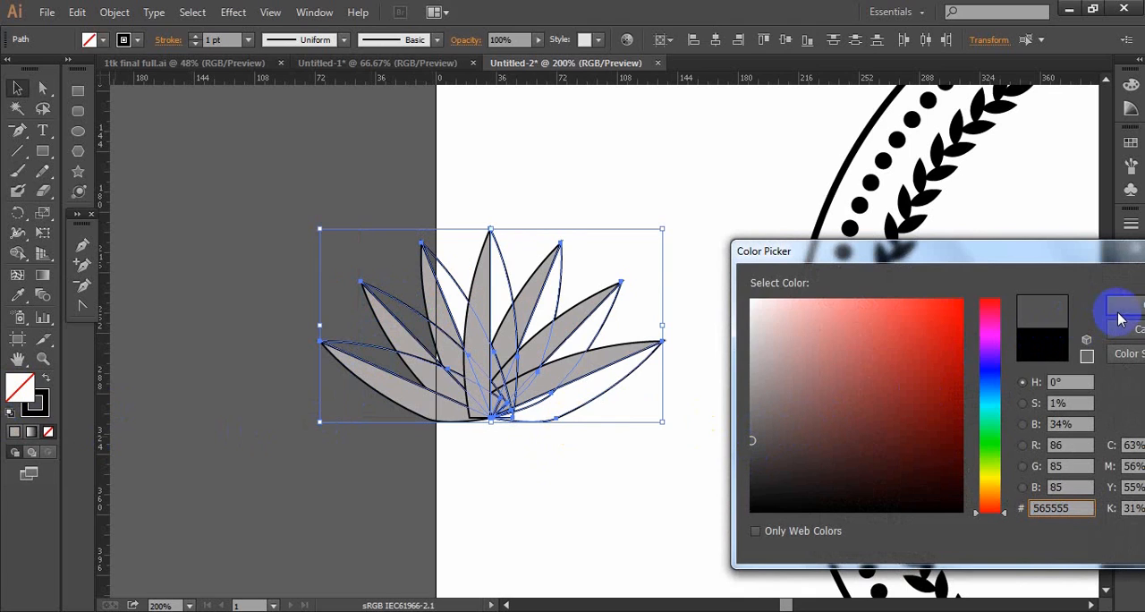
{"action": "left_click", "coordinate": [626, 482]}
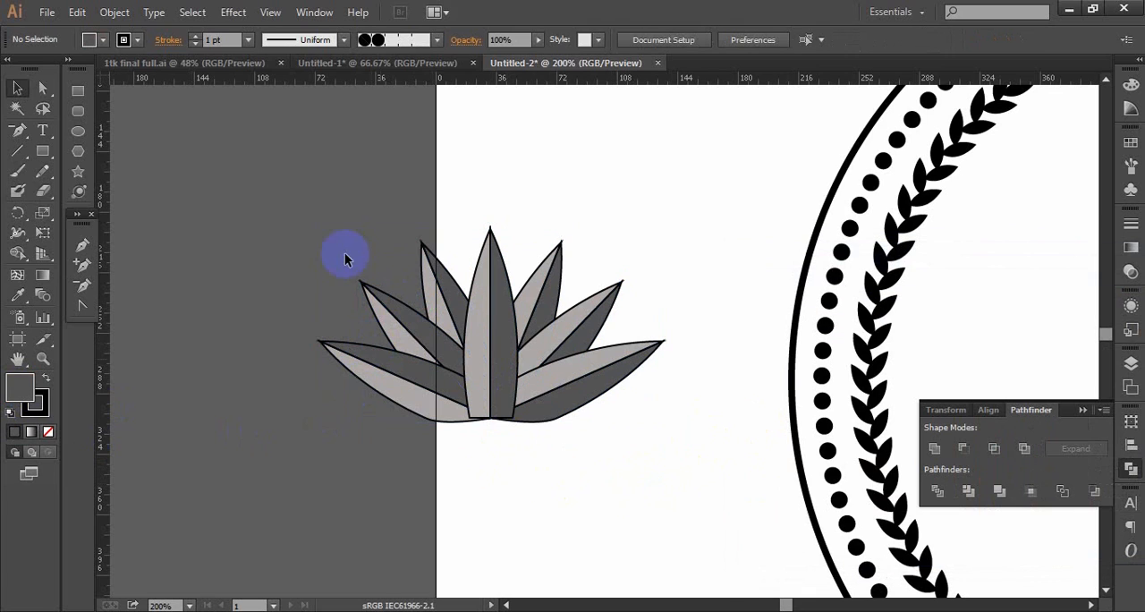
{"action": "left_click_drag", "start_coordinate": [311, 212], "coordinate": [653, 465]}
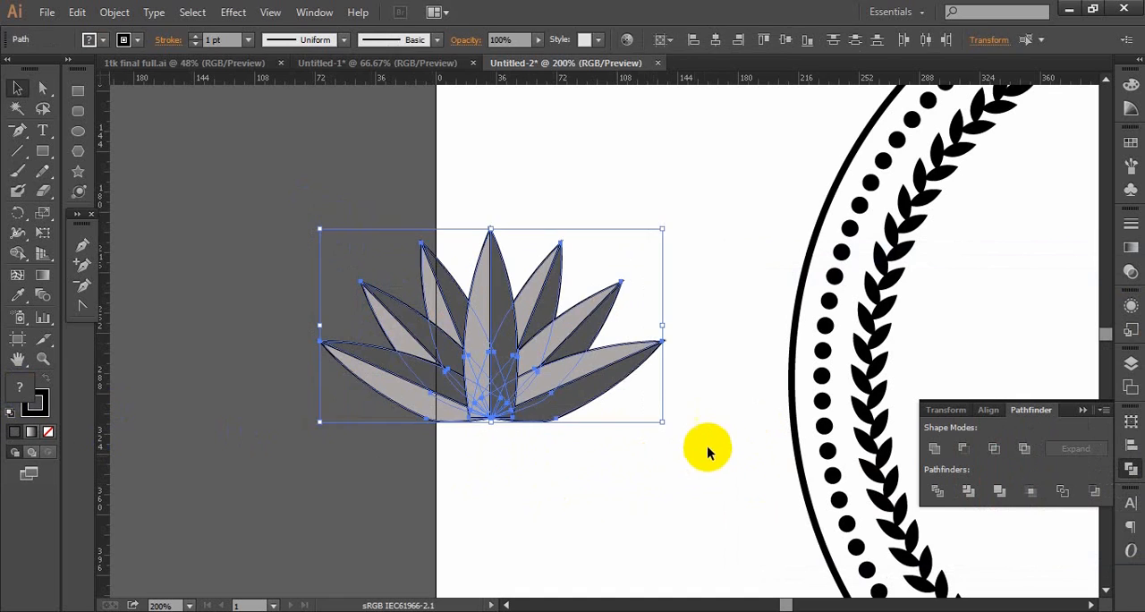
{"action": "left_click_drag", "start_coordinate": [655, 400], "coordinate": [535, 414]}
{"action": "left_click", "coordinate": [528, 427], "text": "ctrl+alt"}
{"action": "left_click", "coordinate": [529, 427], "text": "ctrl+alt"}
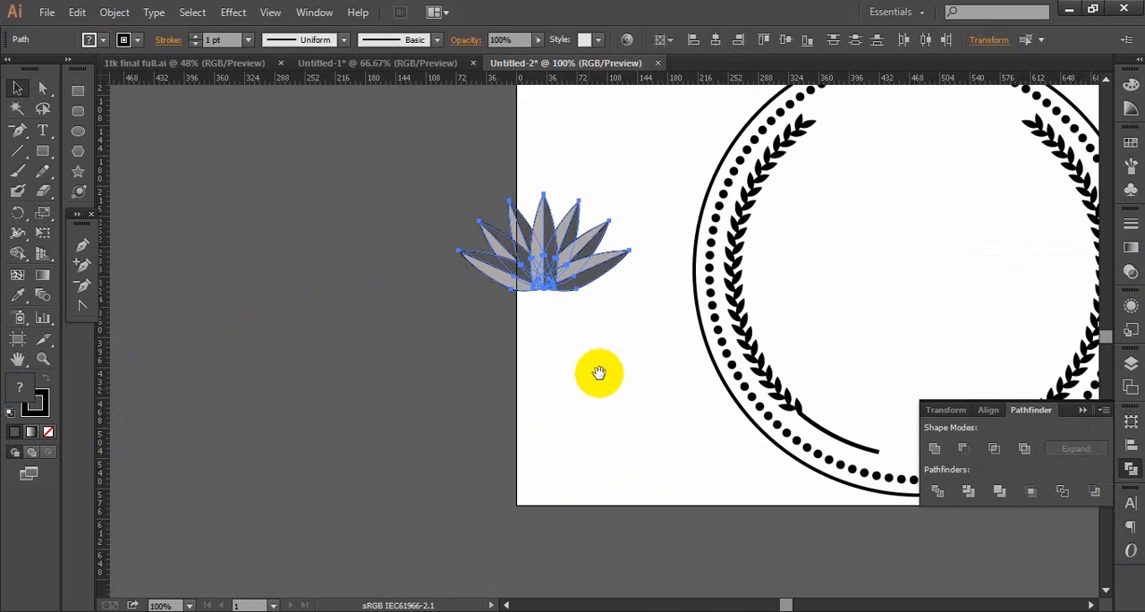
{"action": "left_click", "coordinate": [595, 341], "text": "ctrl"}
{"action": "left_click", "coordinate": [594, 341], "text": "ctrl"}
{"action": "left_click", "coordinate": [594, 341], "text": "ctrl"}
{"action": "left_click_drag", "start_coordinate": [537, 220], "coordinate": [508, 438]}
{"action": "left_click", "coordinate": [739, 197]}
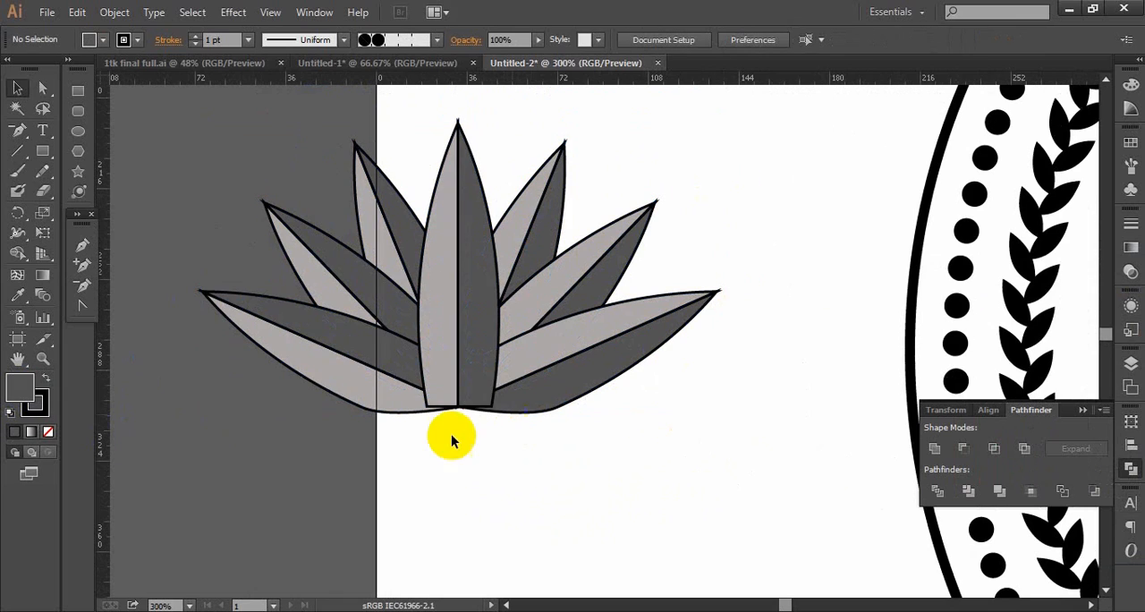
- Draw a narrow upright rectangle beside the flower, slim it slightly, and place a copy at the upright petal's base against the right of its centre line
{"action": "left_click", "coordinate": [40, 149]}
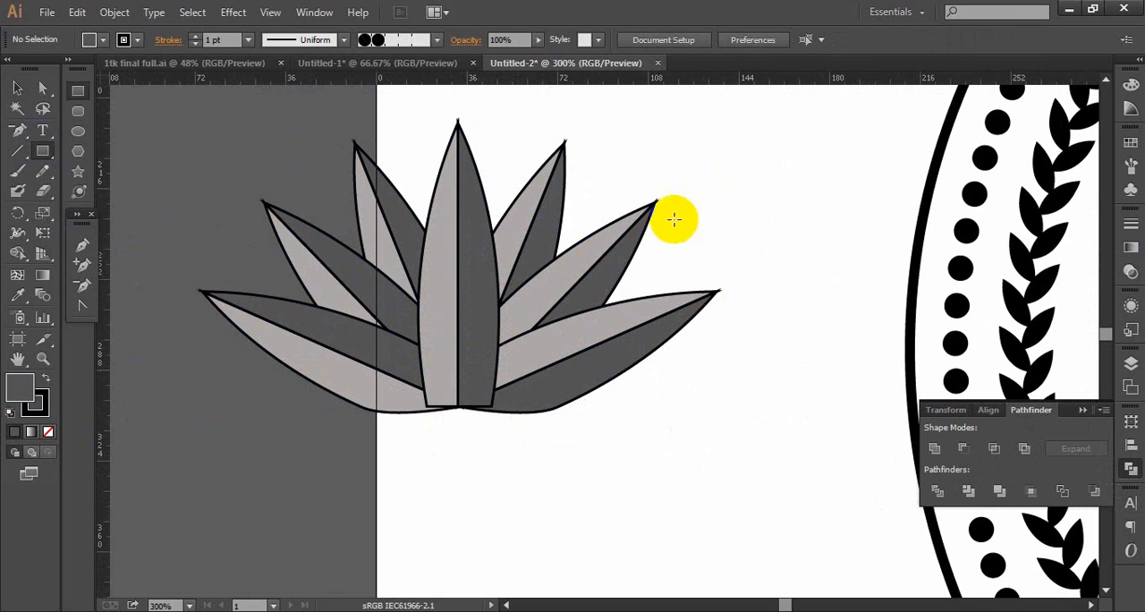
{"action": "left_click_drag", "start_coordinate": [695, 422], "coordinate": [710, 490]}
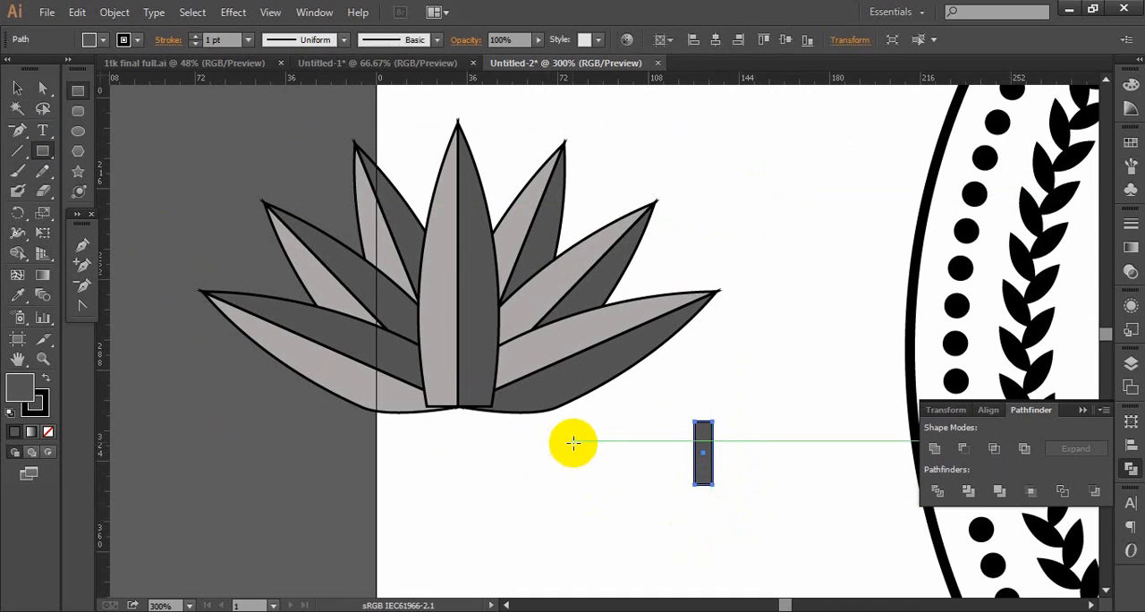
{"action": "left_click", "coordinate": [16, 90]}
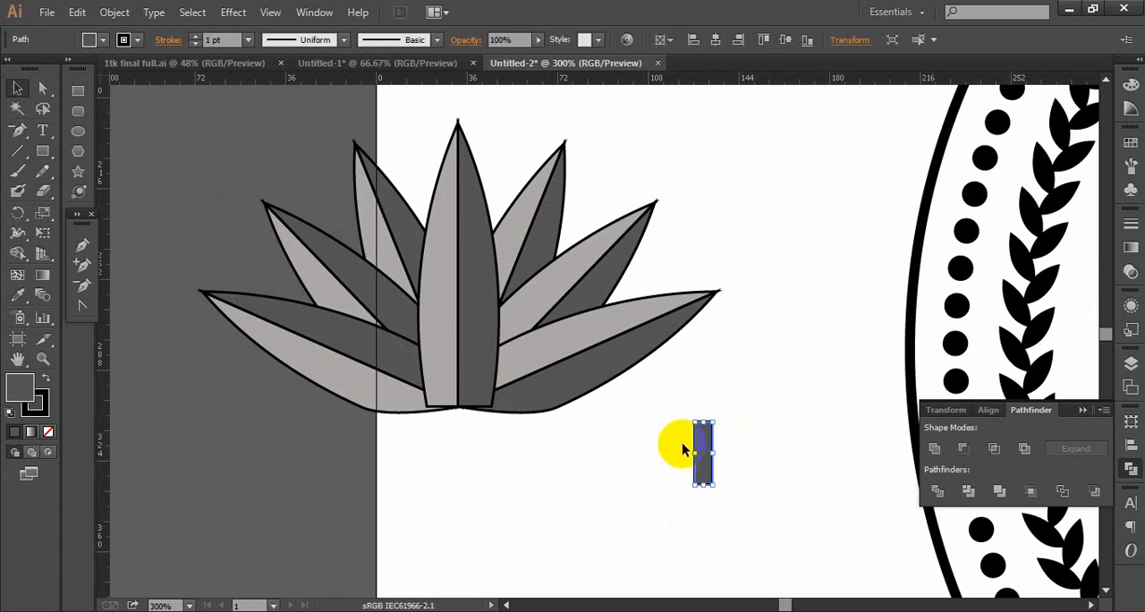
{"action": "left_click_drag", "start_coordinate": [713, 455], "coordinate": [708, 455]}
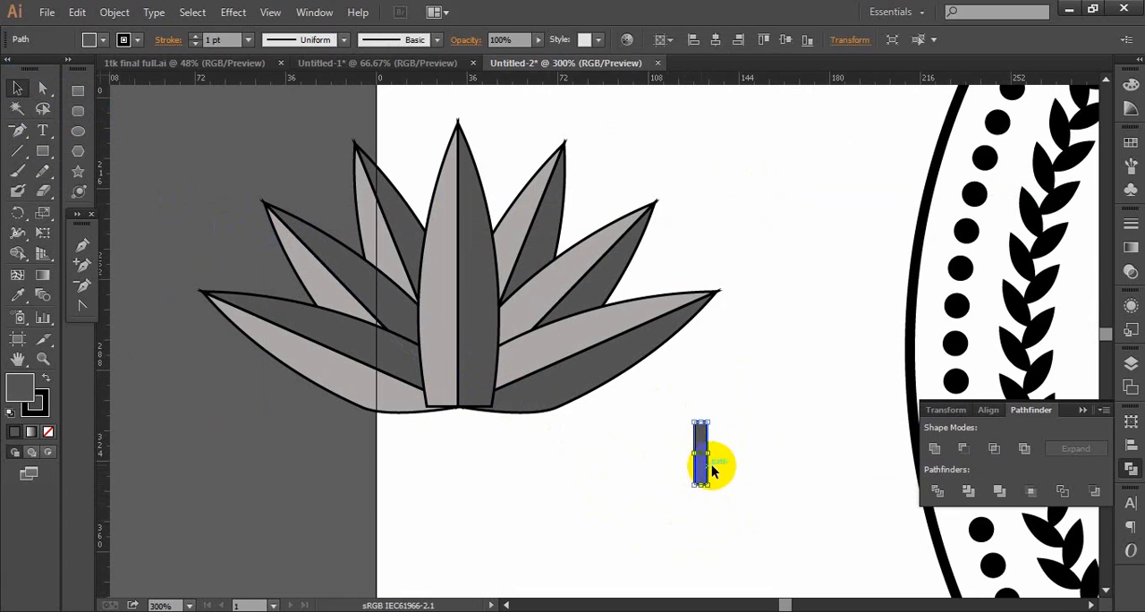
{"action": "left_click_drag", "start_coordinate": [706, 479], "coordinate": [467, 436]}
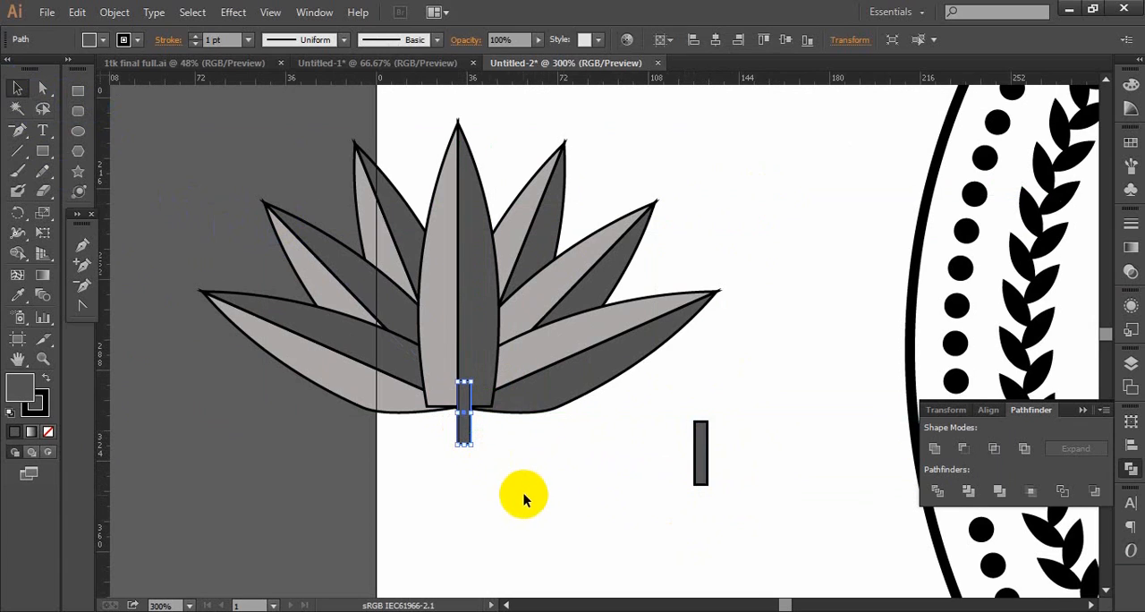
{"action": "left_click", "coordinate": [525, 495]}
- Unite the stem rectangle with the dark right half of the upright petal and deselect
{"action": "left_click", "coordinate": [468, 416]}
{"action": "left_click", "coordinate": [473, 324], "text": "shift"}
{"action": "left_click", "coordinate": [36, 402]}
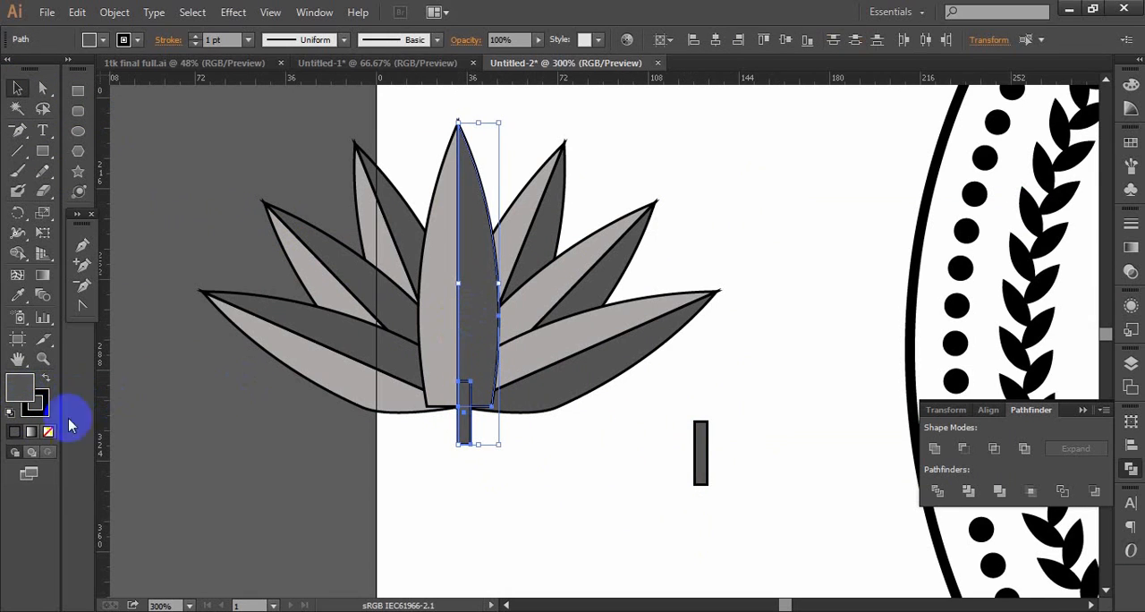
{"action": "left_click", "coordinate": [934, 448]}
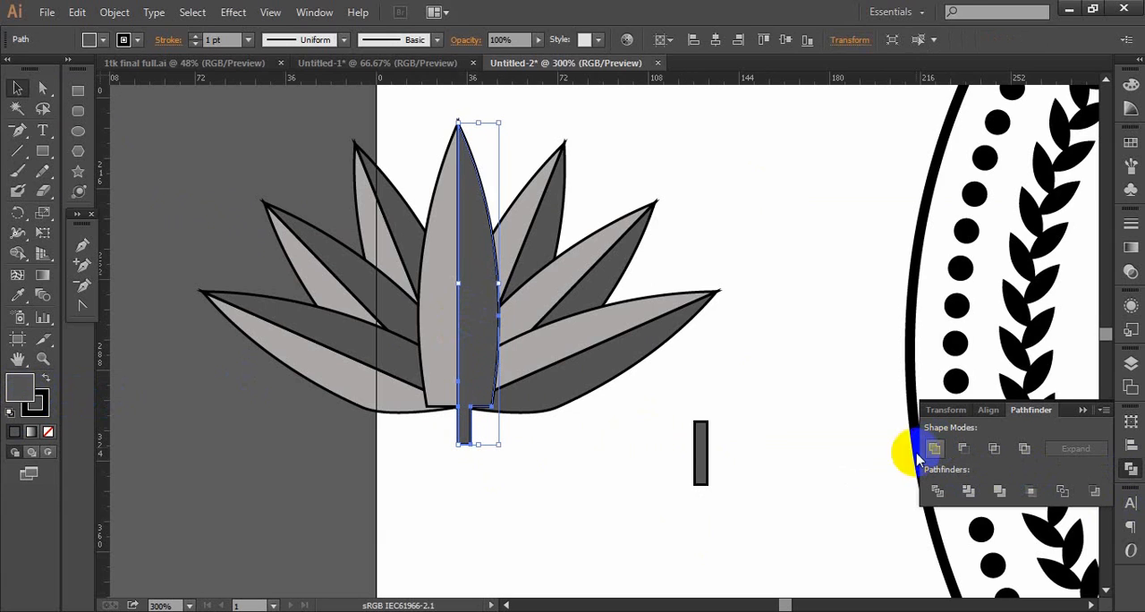
{"action": "left_click", "coordinate": [595, 481]}
- Move the spare rectangle to the left of the centre line at the petal's base and unite it with the light left half
{"action": "left_click_drag", "start_coordinate": [696, 455], "coordinate": [450, 421]}
{"action": "left_click", "coordinate": [429, 343], "text": "shift"}
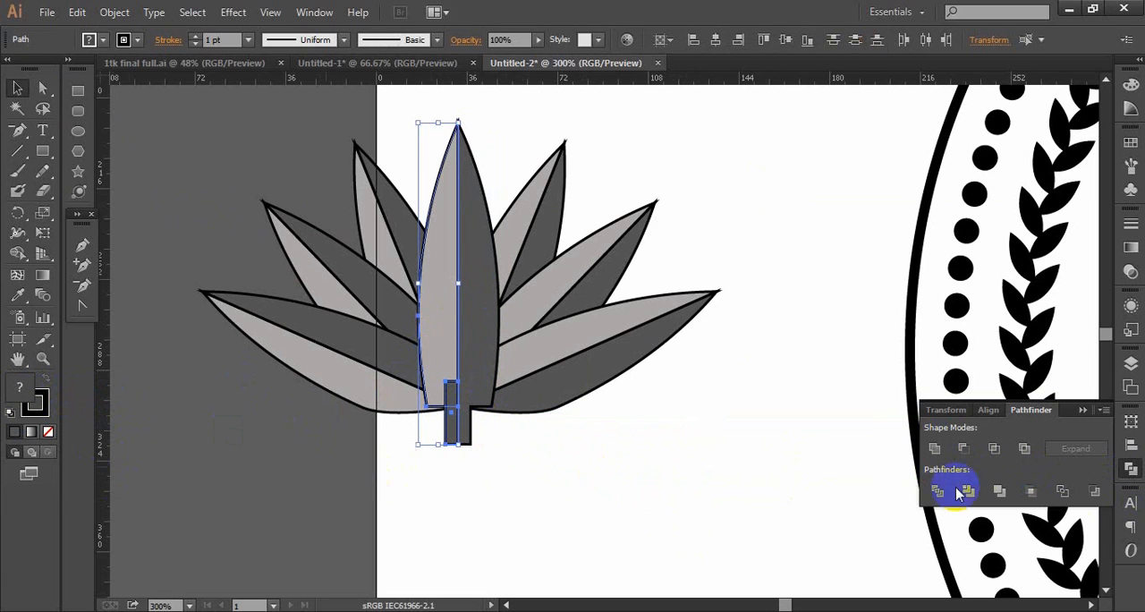
{"action": "left_click", "coordinate": [934, 448]}
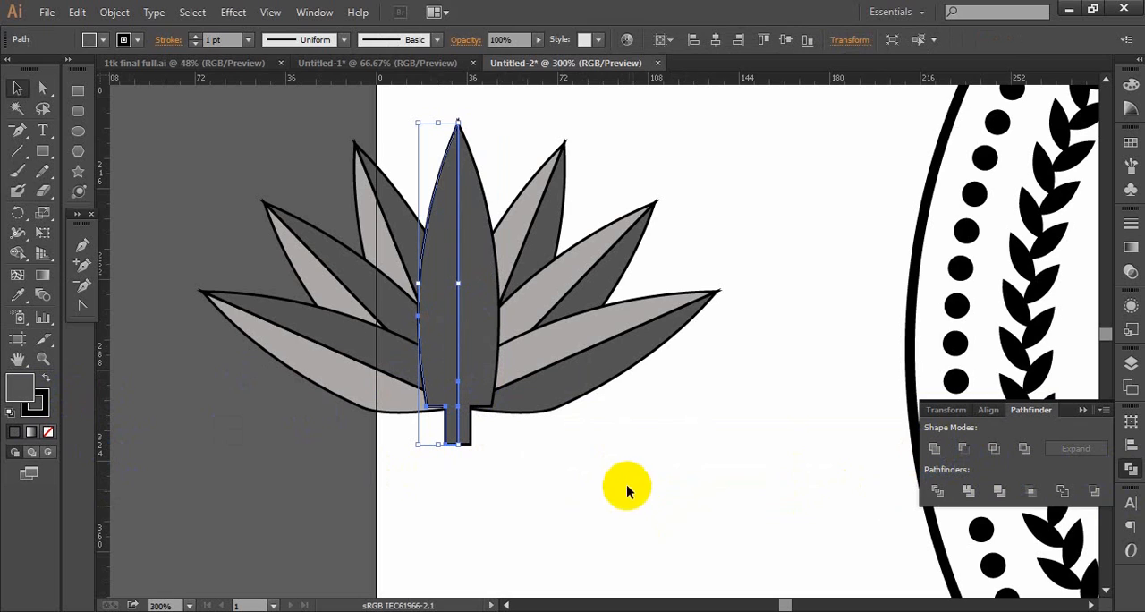
- Restore the united left half's light grey fill by sampling it from the lowest left petal, and deselect
{"action": "double_click", "coordinate": [19, 389]}
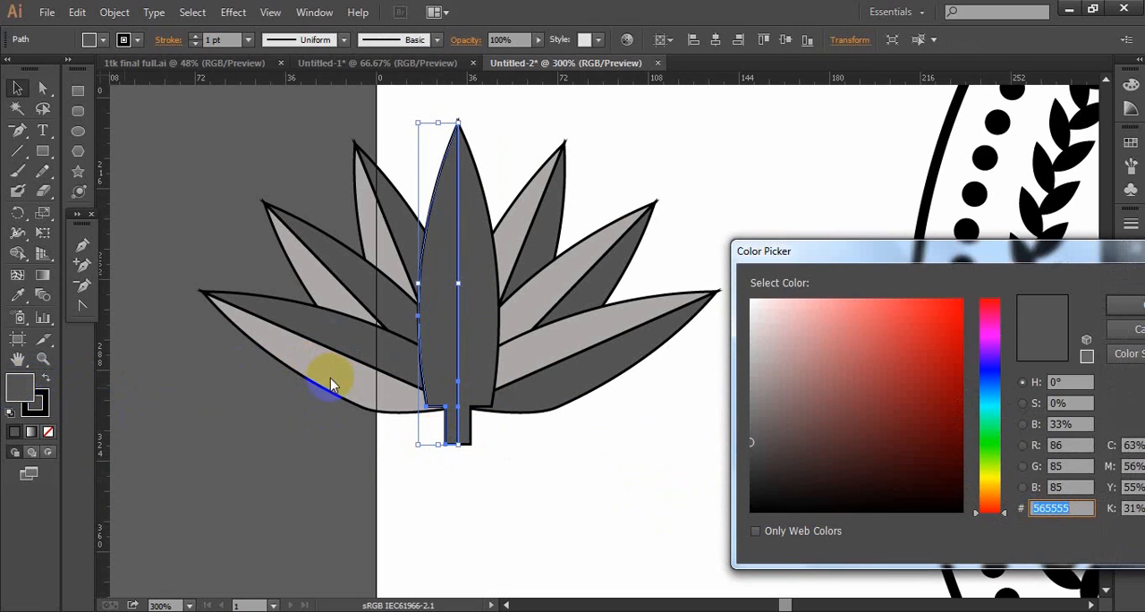
{"action": "left_click", "coordinate": [1124, 327]}
{"action": "left_click", "coordinate": [22, 296]}
{"action": "left_click", "coordinate": [314, 356]}
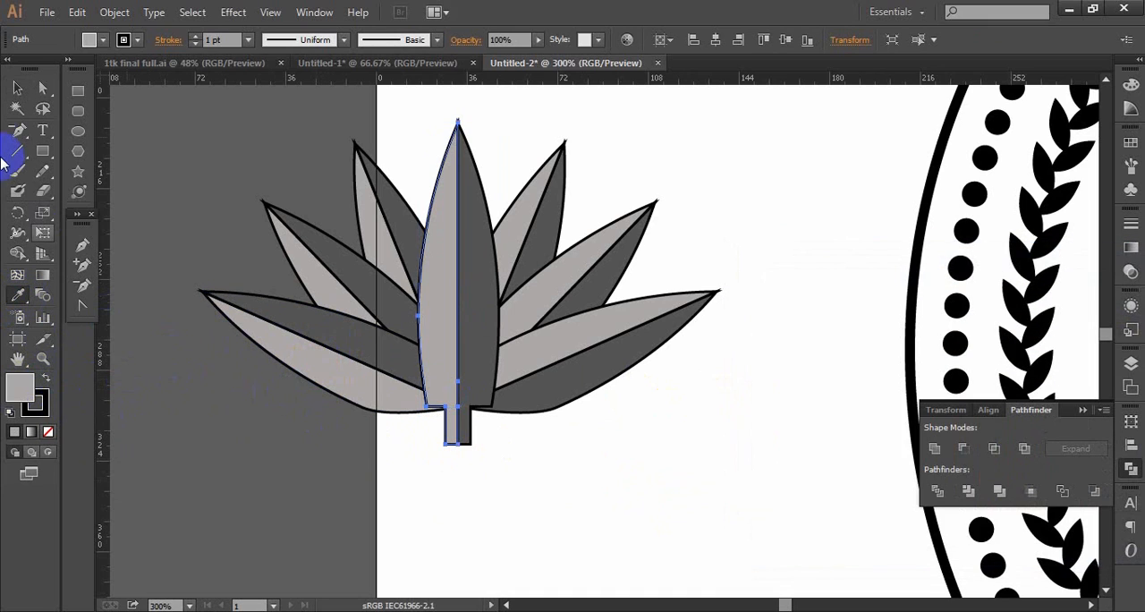
{"action": "left_click", "coordinate": [17, 87]}
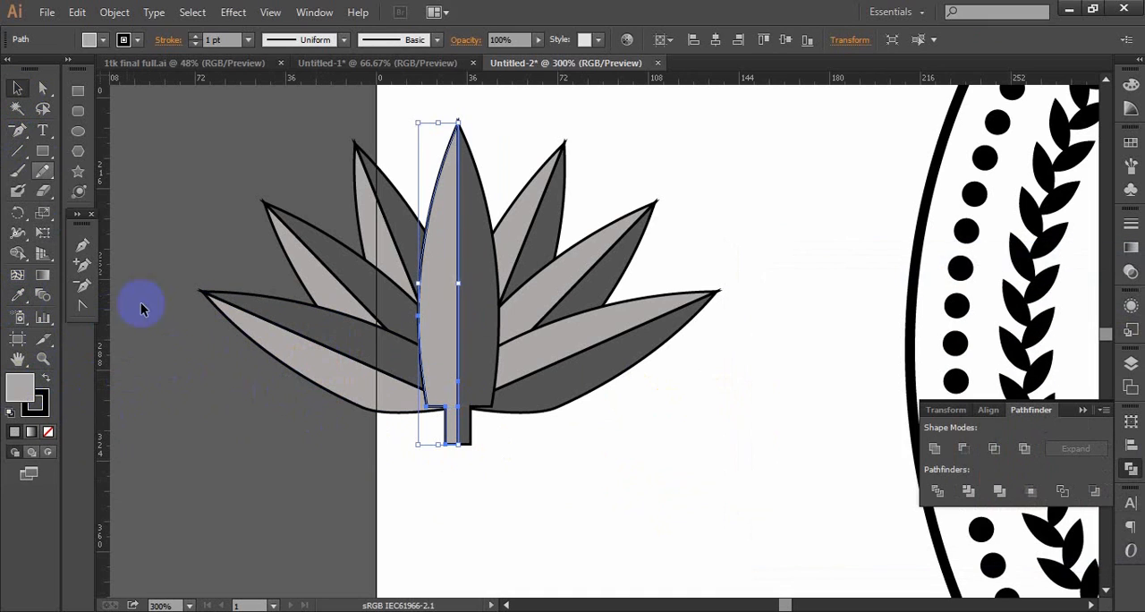
- Group all the petals and the stem of the lotus and move the group inside the round badge
{"action": "left_click", "coordinate": [624, 412], "text": "ctrl+alt"}
{"action": "left_click", "coordinate": [624, 412], "text": "ctrl+alt"}
{"action": "left_click_drag", "start_coordinate": [642, 288], "coordinate": [443, 420]}
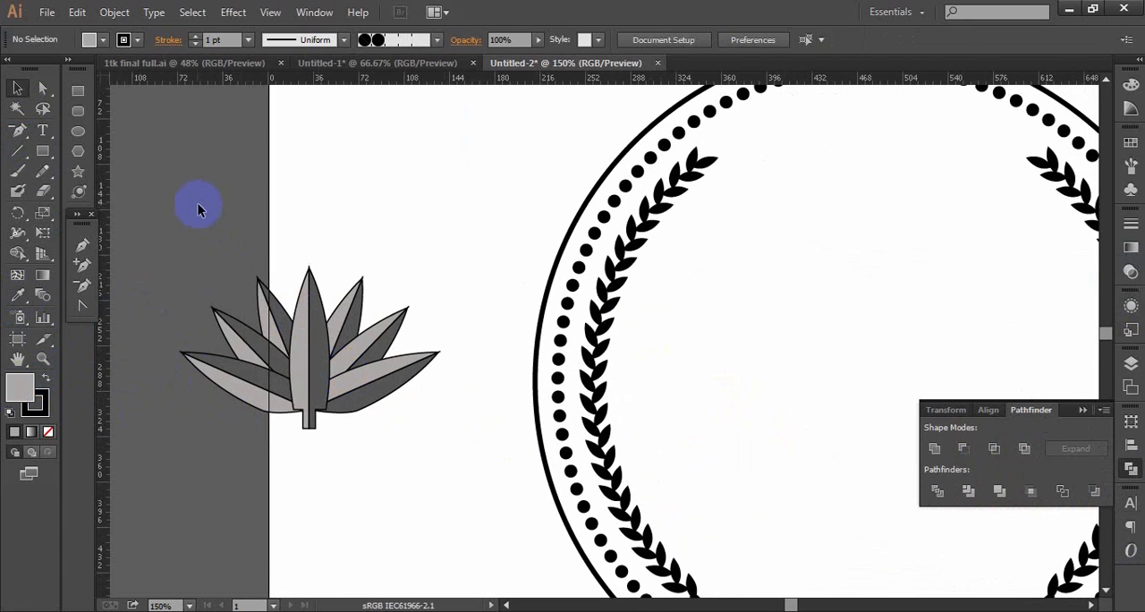
{"action": "left_click_drag", "start_coordinate": [193, 210], "coordinate": [405, 498]}
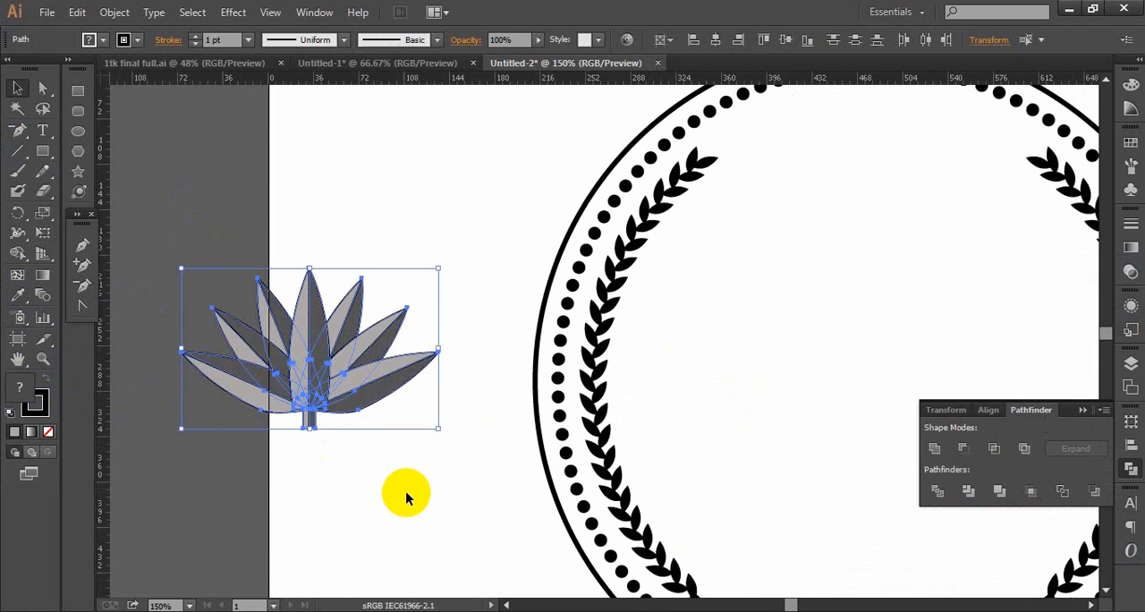
{"action": "key", "text": "ctrl+shift+b"}
{"action": "key", "text": "ctrl+g"}
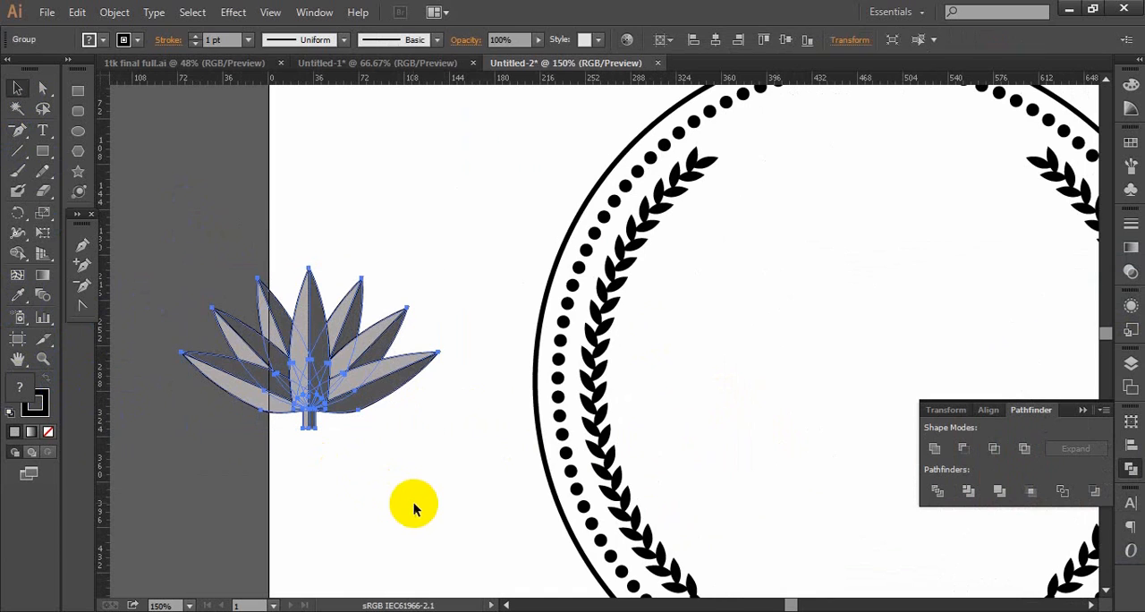
{"action": "key", "text": "ctrl+shift+b"}
{"action": "left_click_drag", "start_coordinate": [360, 400], "coordinate": [919, 400]}
{"action": "left_click_drag", "start_coordinate": [839, 471], "coordinate": [531, 427]}
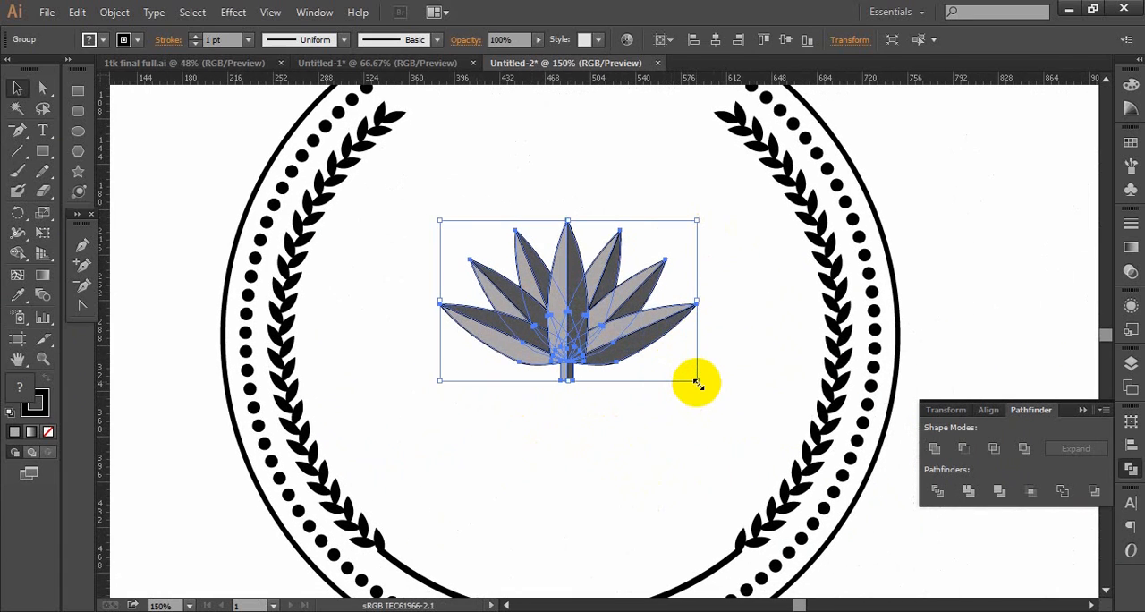
- Enlarge the lotus group proportionally about its centre until it nearly spans the leaf wreath, and nudge it sideways to centre it
{"action": "left_click_drag", "start_coordinate": [697, 383], "coordinate": [813, 516]}
{"action": "key", "text": "ctrl+alt+space"}
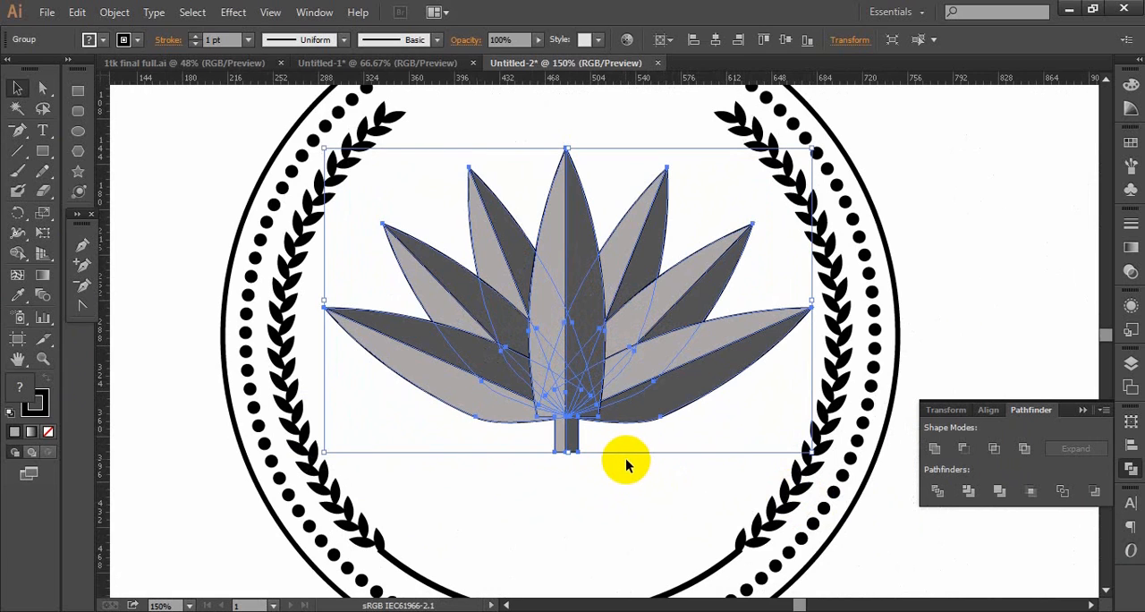
{"action": "key", "text": "Left"}
{"action": "key", "text": "Left"}
{"action": "key", "text": "Left"}
{"action": "key", "text": "Left"}
{"action": "key", "text": "Left"}
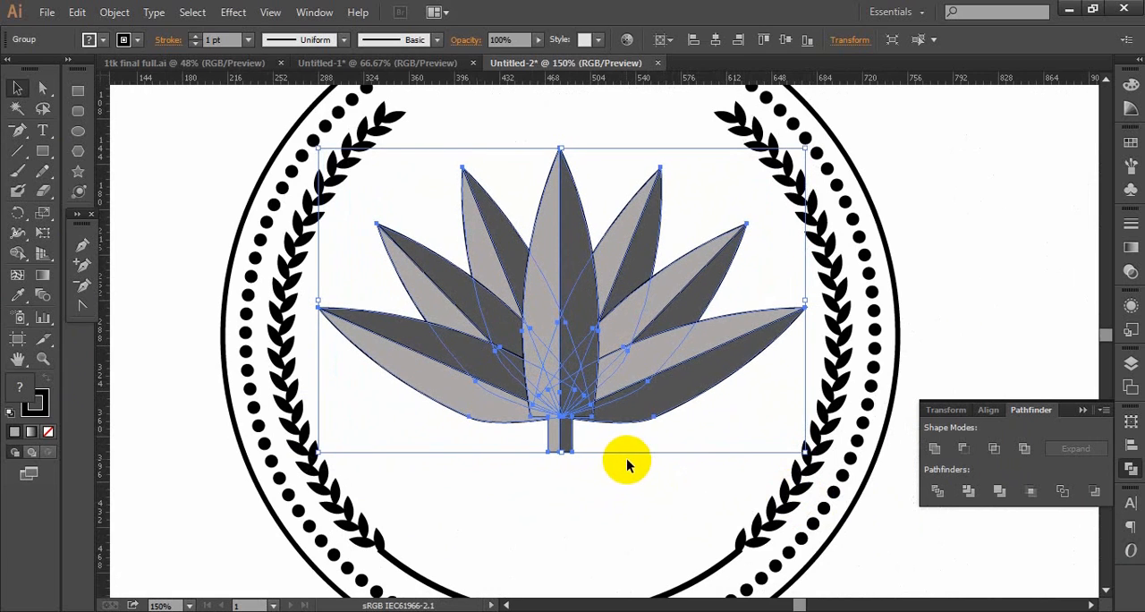
{"action": "key", "text": "Right"}
{"action": "key", "text": "Right"}
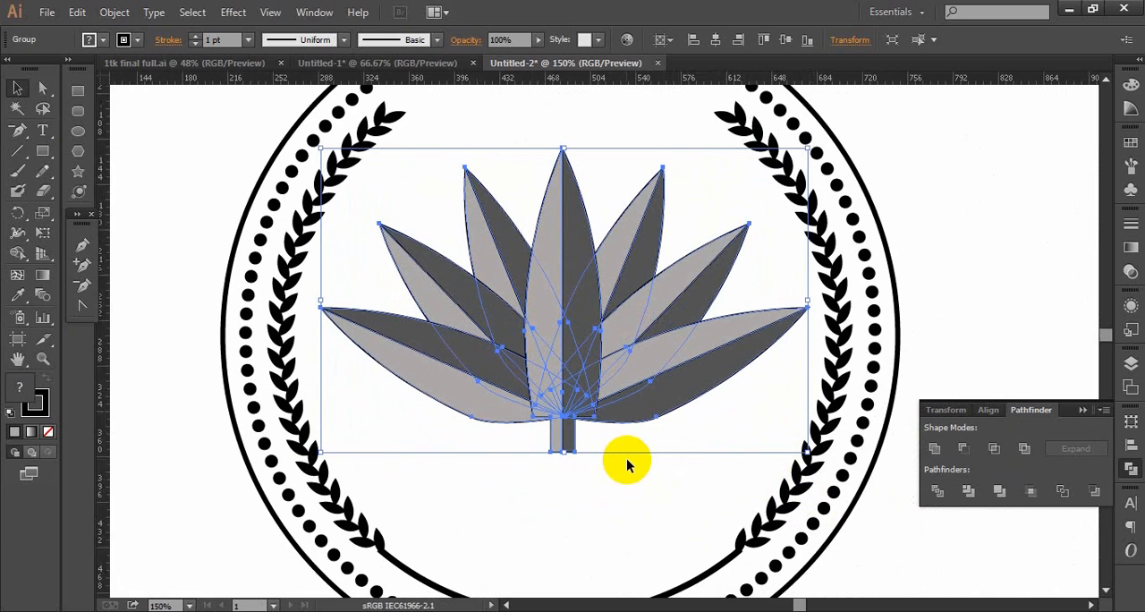
- Nudge the lotus group slightly upward within the wreath and deselect it
{"action": "scroll", "coordinate": [626, 458], "scroll_direction": "down", "scroll_amount": 1}
{"action": "scroll", "coordinate": [626, 458], "scroll_direction": "down", "scroll_amount": 1}
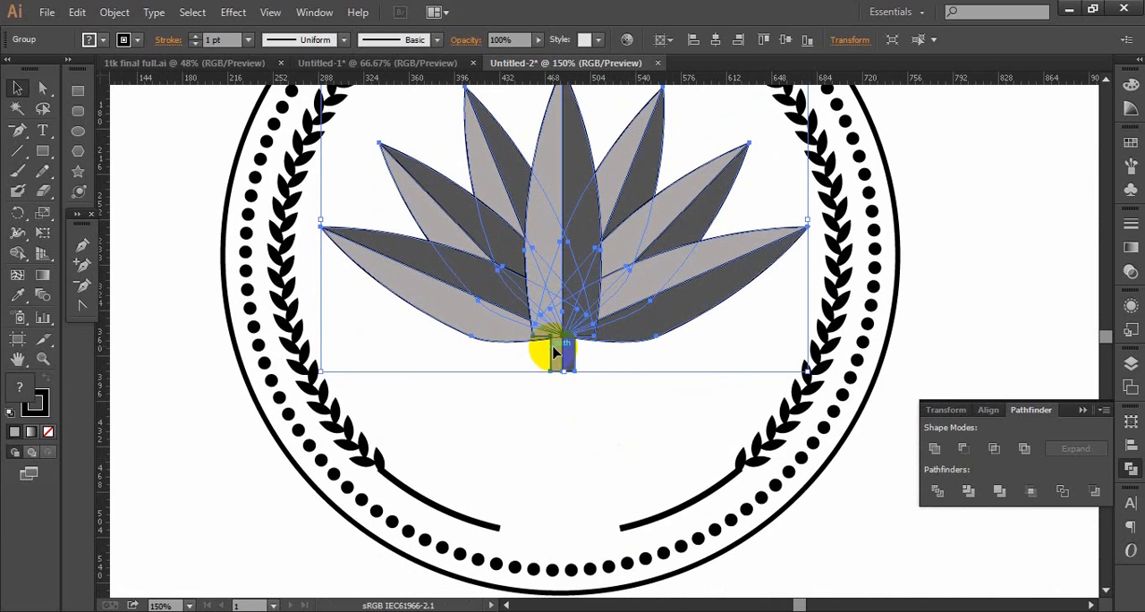
{"action": "key", "text": "Up"}
{"action": "key", "text": "Up"}
{"action": "key", "text": "Up"}
{"action": "key", "text": "Up"}
{"action": "key", "text": "Up"}
{"action": "key", "text": "Up"}
{"action": "key", "text": "Up"}
{"action": "key", "text": "Up"}
{"action": "key", "text": "Up"}
{"action": "key", "text": "Up"}
{"action": "key", "text": "Up"}
{"action": "key", "text": "Up"}
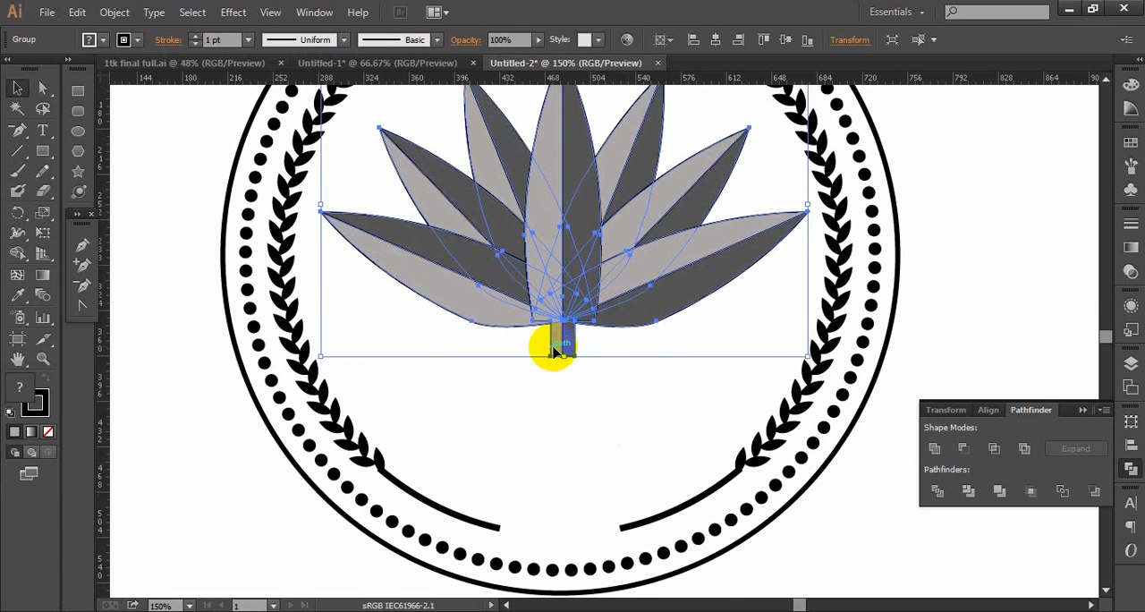
{"action": "scroll", "coordinate": [555, 352], "scroll_direction": "up", "scroll_amount": 3}
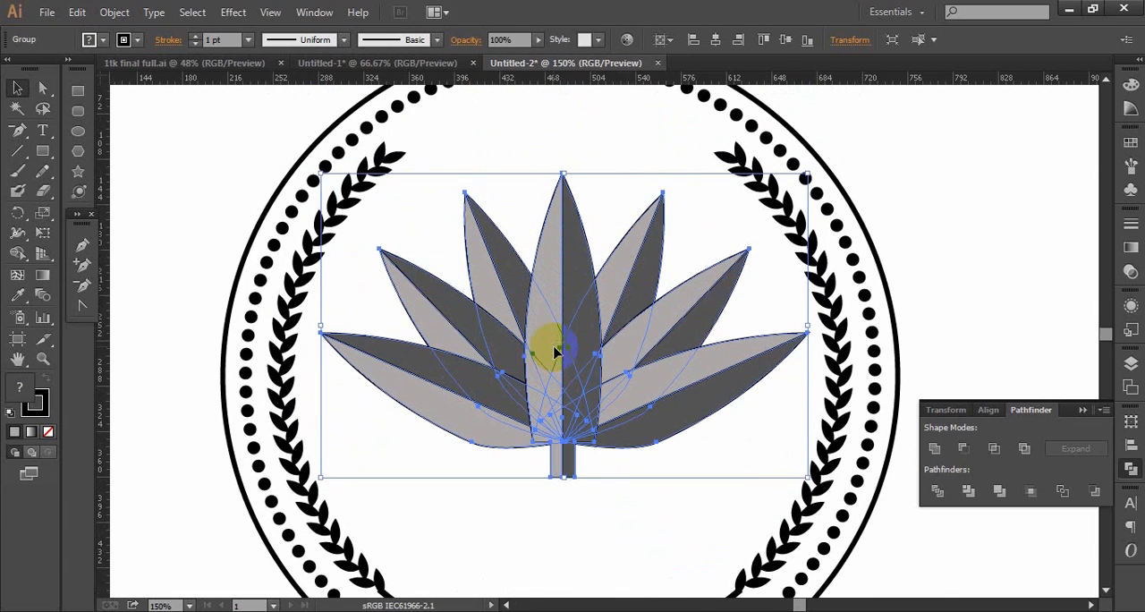
{"action": "left_click", "coordinate": [586, 533]}
{"action": "left_click_drag", "start_coordinate": [620, 474], "coordinate": [722, 385]}
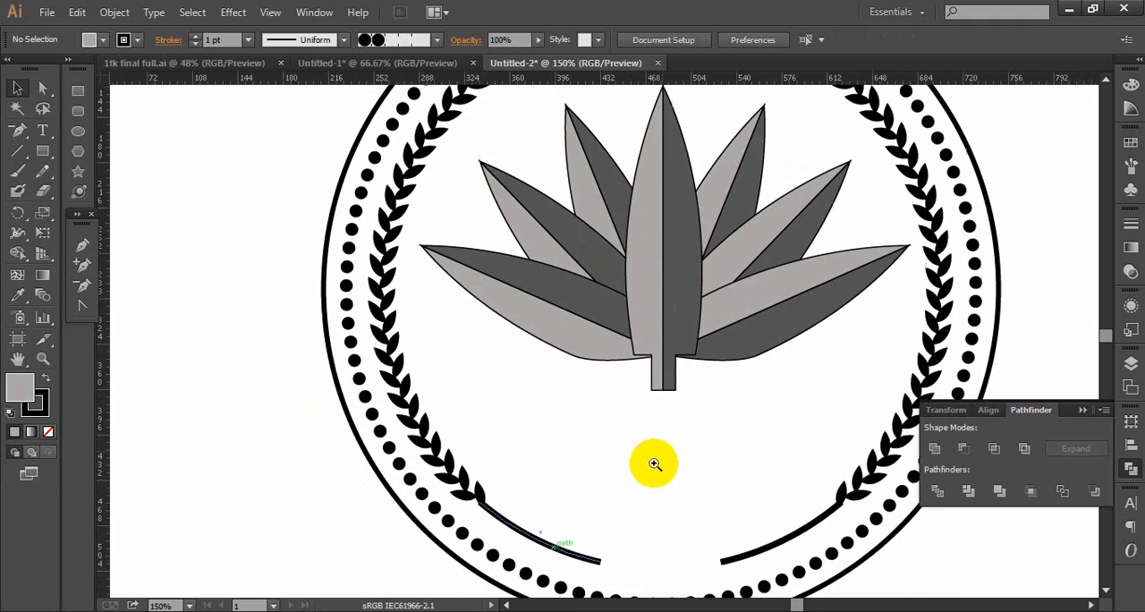
{"action": "left_click", "coordinate": [620, 474], "text": "ctrl+alt"}
{"action": "left_click", "coordinate": [617, 352], "text": "ctrl+alt"}
{"action": "left_click_drag", "start_coordinate": [633, 321], "coordinate": [647, 355]}
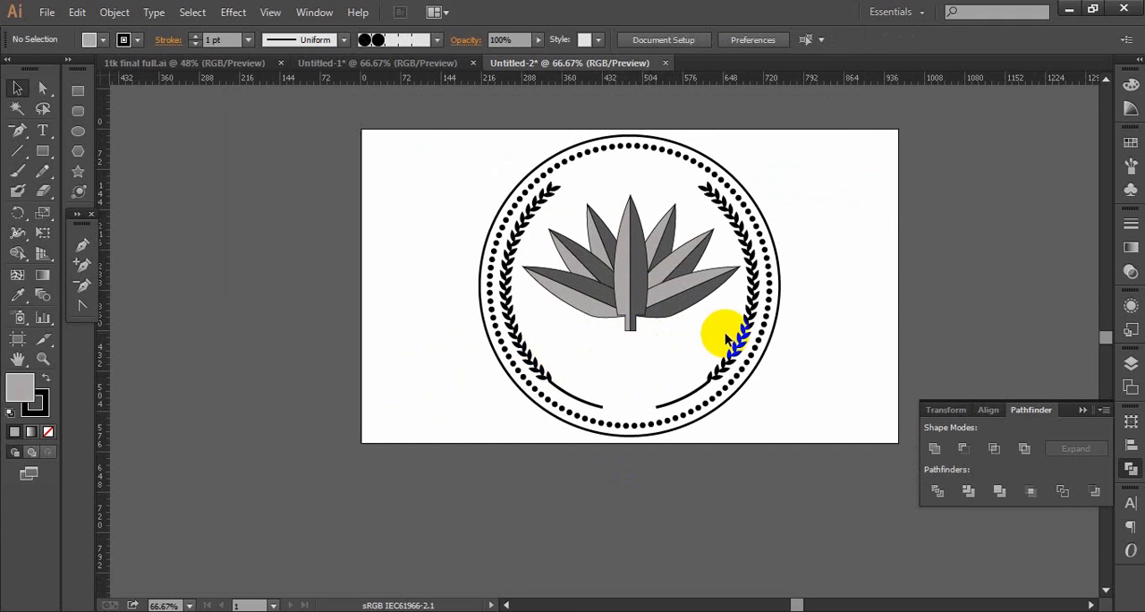
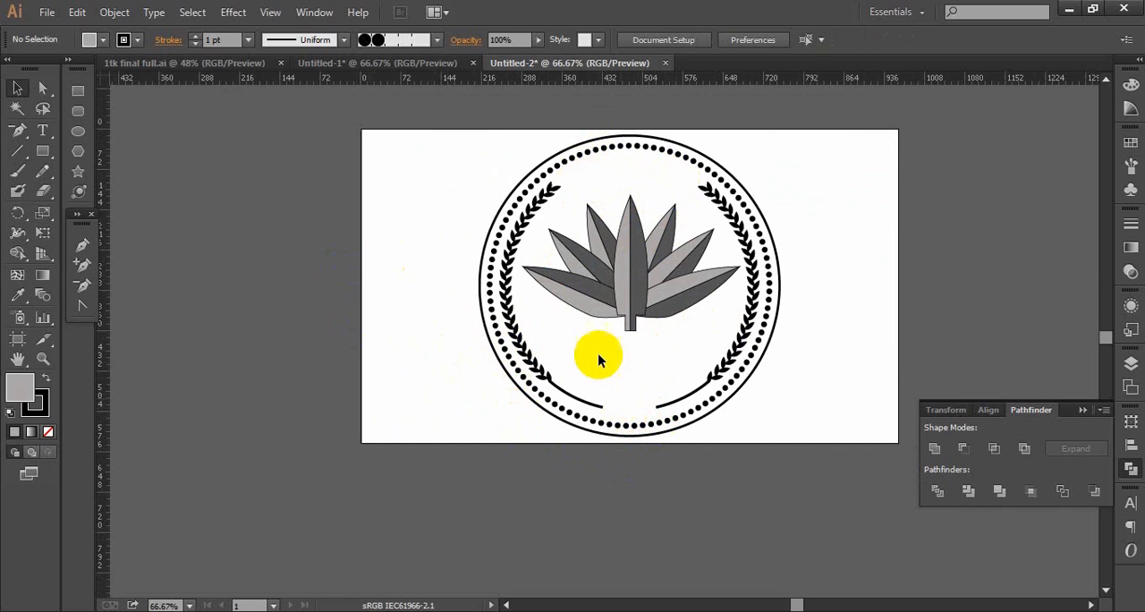
- Draw an S-shaped wave path of two gentle curves with the Pen tool on the empty area beside the artboard
{"action": "left_click", "coordinate": [83, 246]}
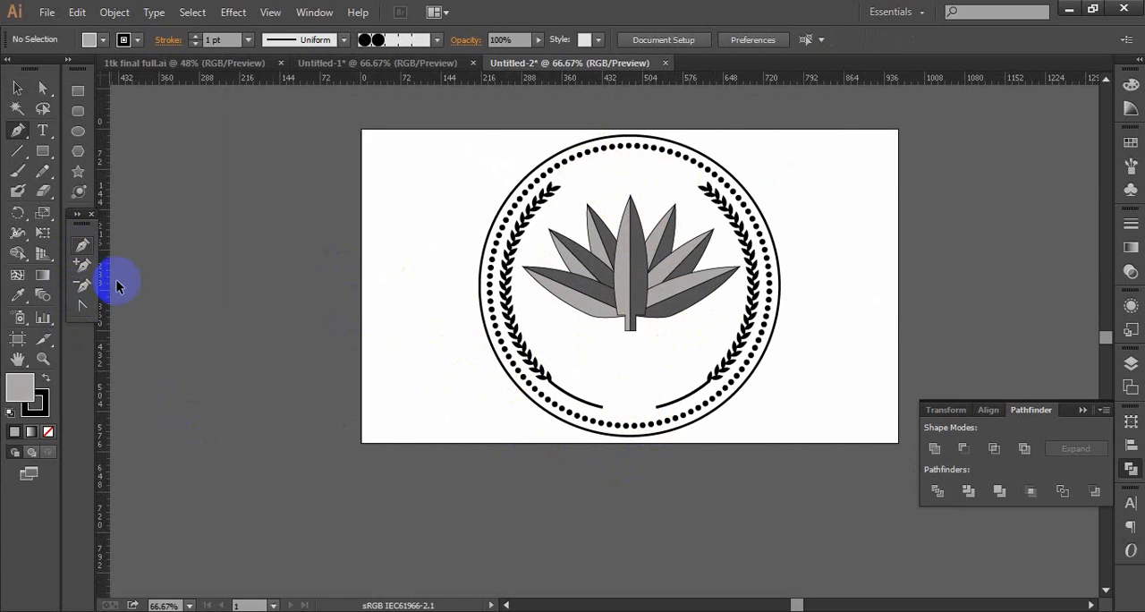
{"action": "left_click_drag", "start_coordinate": [147, 349], "coordinate": [214, 352]}
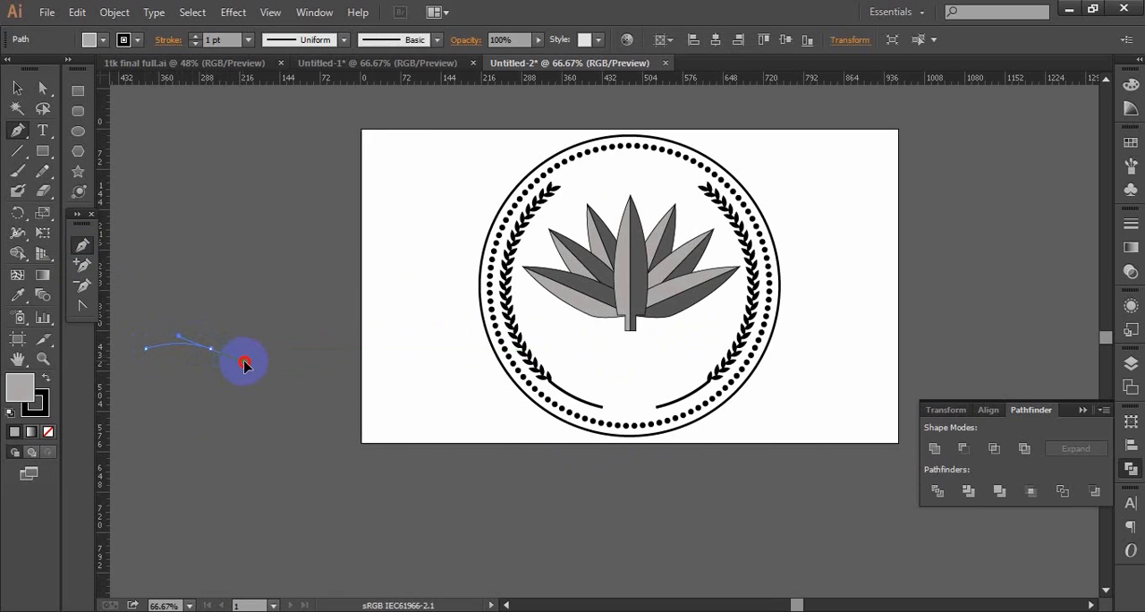
{"action": "left_click_drag", "start_coordinate": [248, 365], "coordinate": [289, 349]}
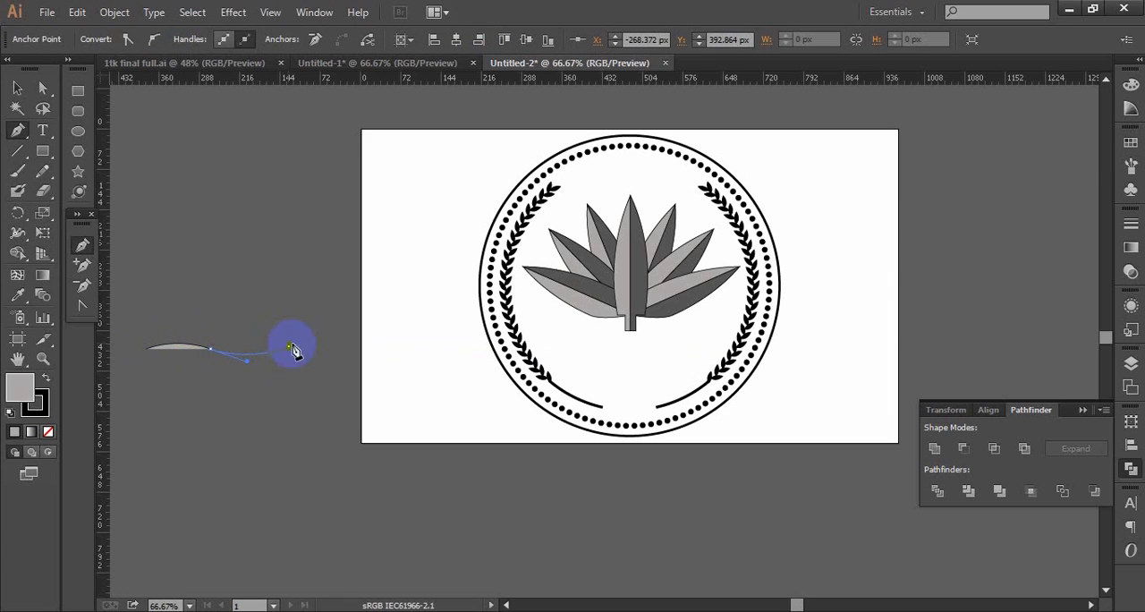
- Remove the wave path's fill and give it a solid black stroke with a weight of 8 pt
{"action": "left_click", "coordinate": [49, 432]}
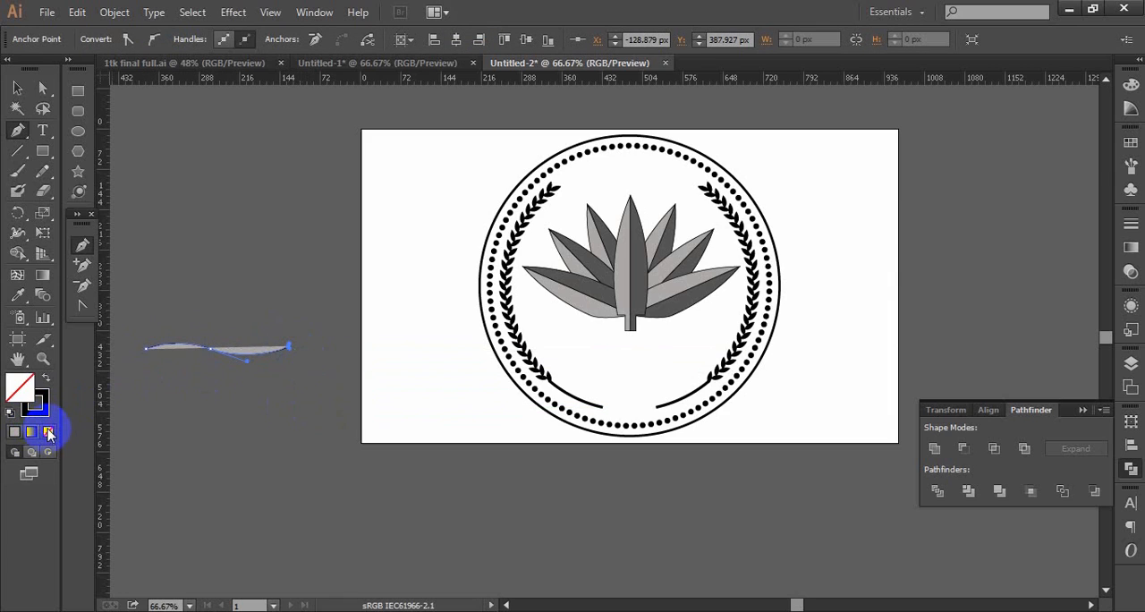
{"action": "left_click", "coordinate": [36, 407]}
{"action": "left_click", "coordinate": [30, 432]}
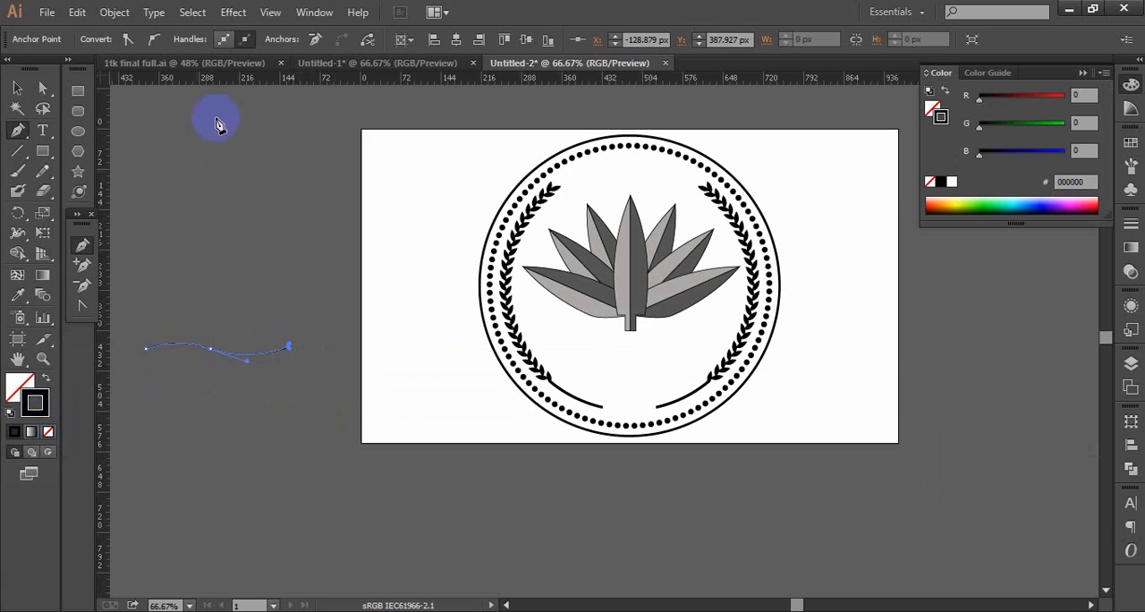
{"action": "left_click", "coordinate": [1132, 219]}
{"action": "left_click", "coordinate": [984, 231]}
{"action": "left_click", "coordinate": [983, 231]}
{"action": "left_click", "coordinate": [983, 231]}
{"action": "left_click", "coordinate": [983, 231]}
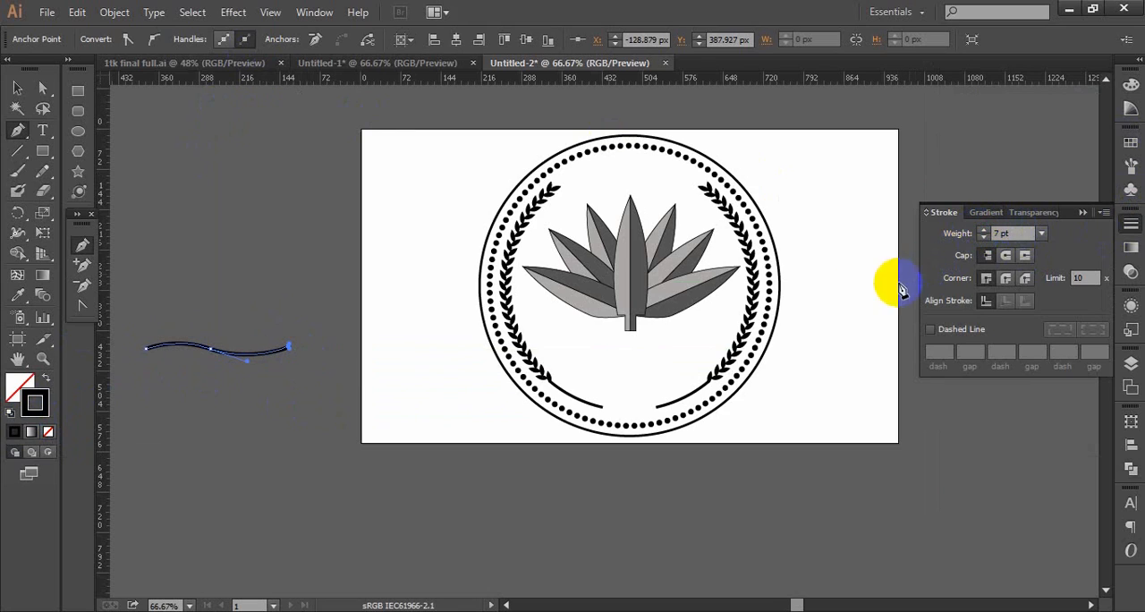
{"action": "left_click", "coordinate": [983, 231]}
{"action": "left_click", "coordinate": [984, 231]}
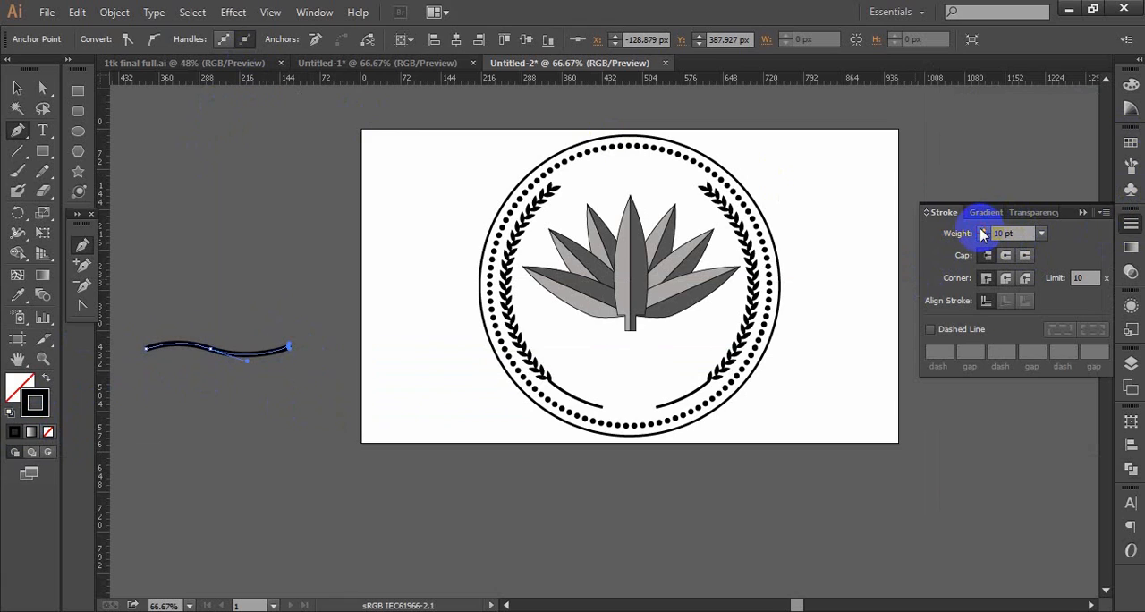
{"action": "left_click", "coordinate": [983, 231]}
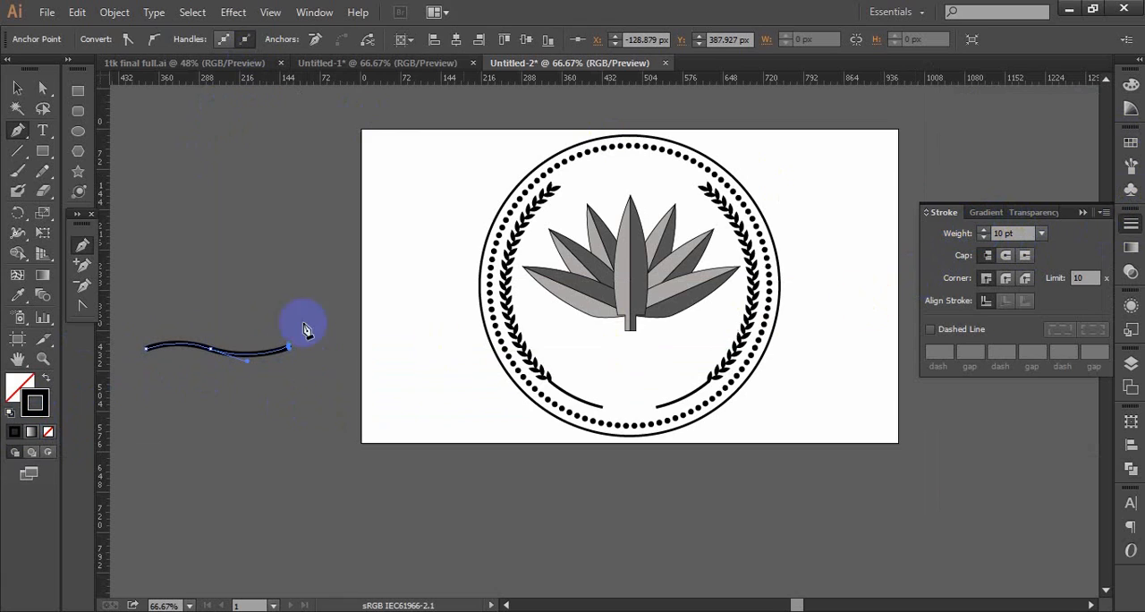
{"action": "left_click", "coordinate": [983, 237]}
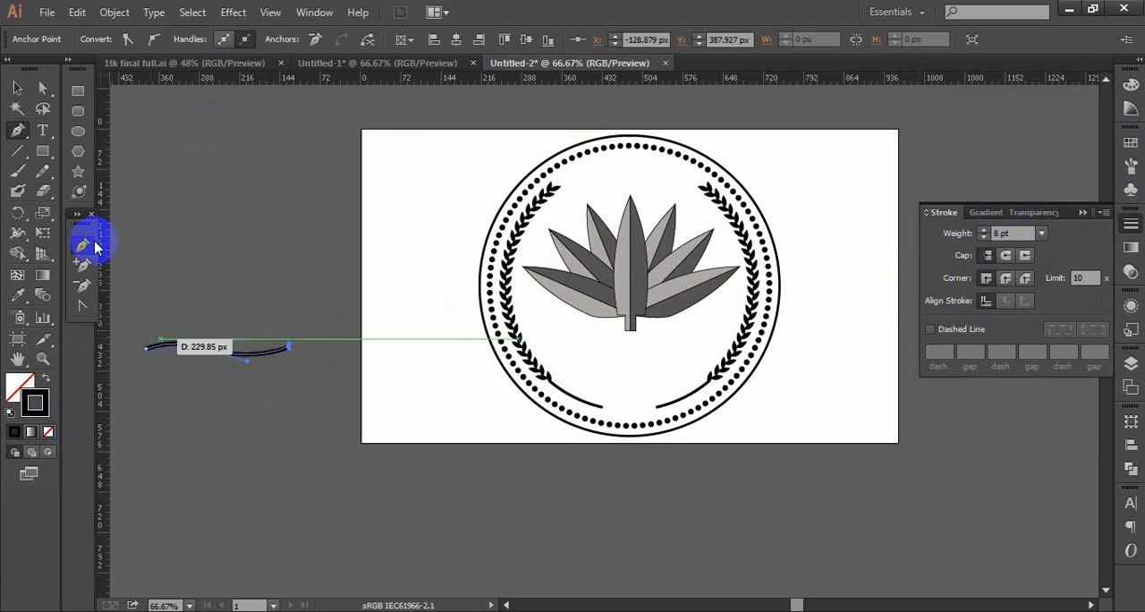
- Move the wave segment into free space, duplicate it horizontally so the copy continues the line from its end, and deselect
{"action": "left_click", "coordinate": [18, 87]}
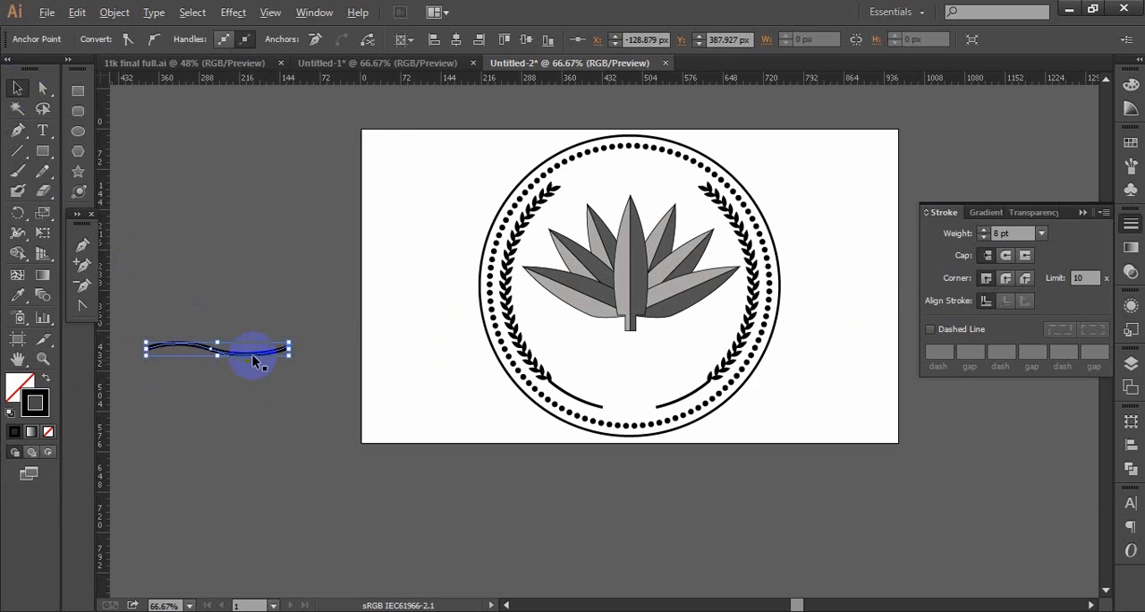
{"action": "left_click", "coordinate": [316, 369], "text": "ctrl"}
{"action": "left_click", "coordinate": [316, 369], "text": "ctrl"}
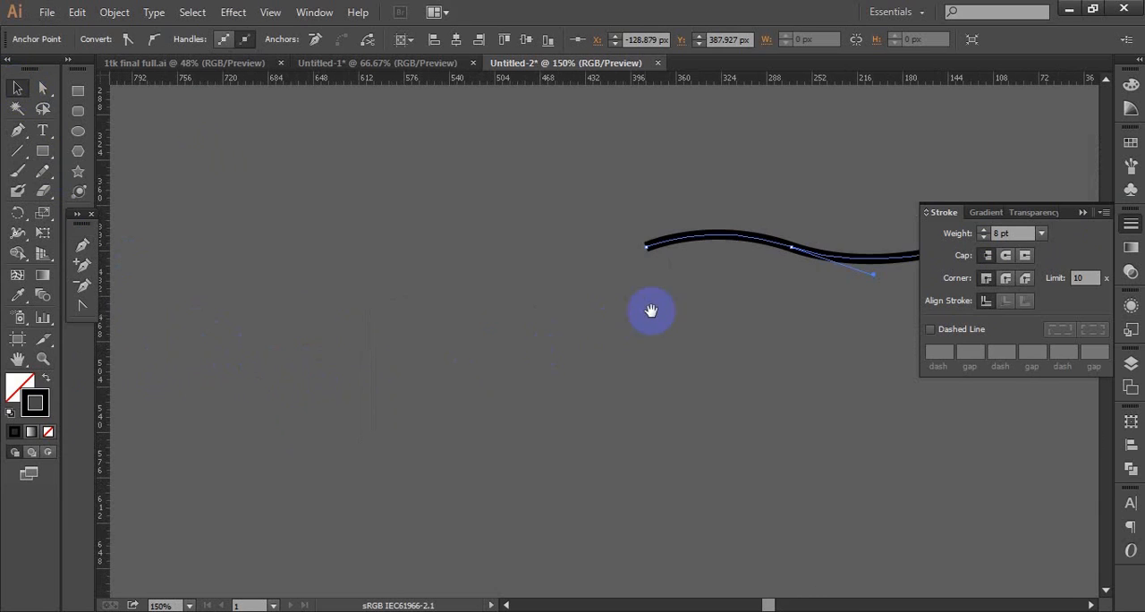
{"action": "left_click_drag", "start_coordinate": [483, 333], "coordinate": [346, 401]}
{"action": "mouse_move", "coordinate": [421, 328]}
{"action": "left_mouse_down"}
{"action": "mouse_move", "coordinate": [146, 339]}
{"action": "mouse_move", "coordinate": [143, 356]}
{"action": "left_mouse_up"}
{"action": "left_click_drag", "start_coordinate": [304, 438], "coordinate": [463, 442]}
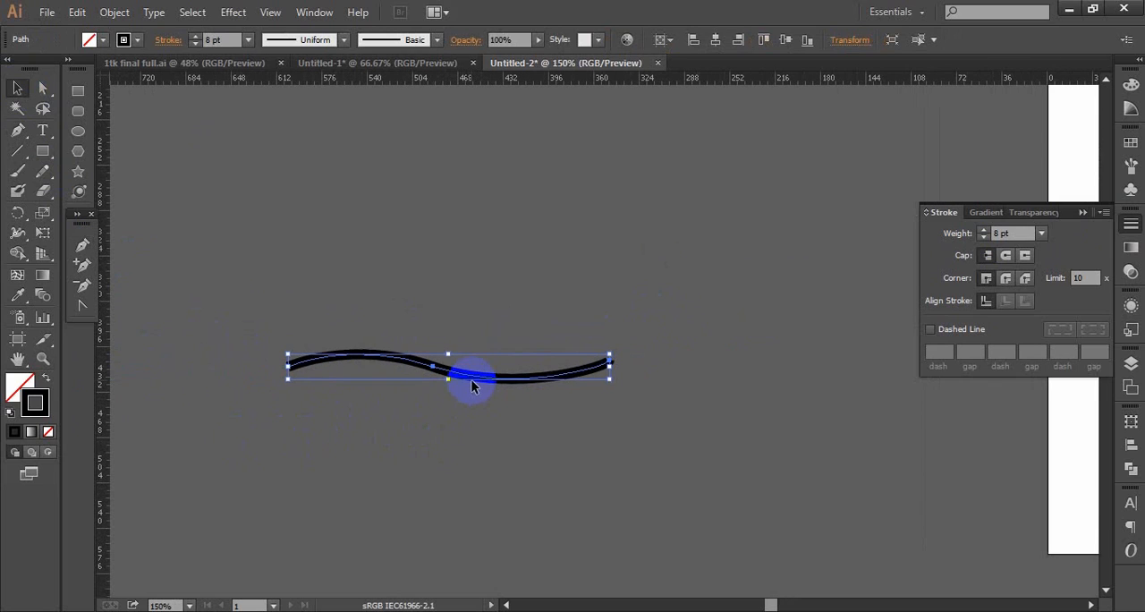
{"action": "mouse_move", "coordinate": [477, 380]}
{"action": "left_mouse_down"}
{"action": "mouse_move", "coordinate": [609, 360]}
{"action": "mouse_move", "coordinate": [780, 374]}
{"action": "left_mouse_up"}
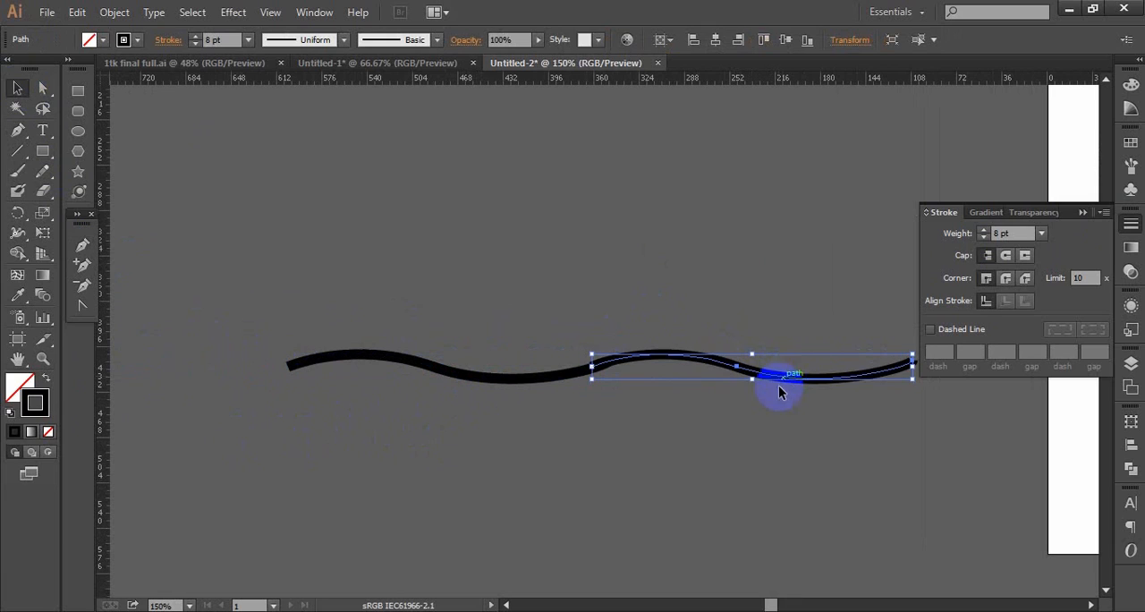
{"action": "left_click", "coordinate": [665, 453]}
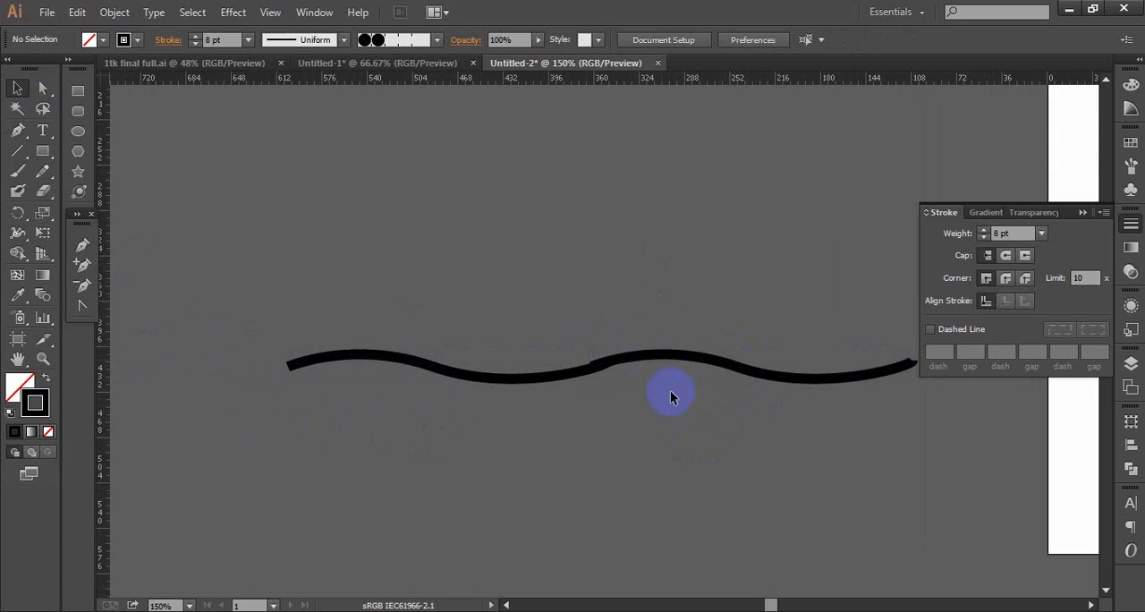
- Repeat the duplication to add a third wave segment, and move the whole wave line further away from the artboard
{"action": "key", "text": "ctrl+minus"}
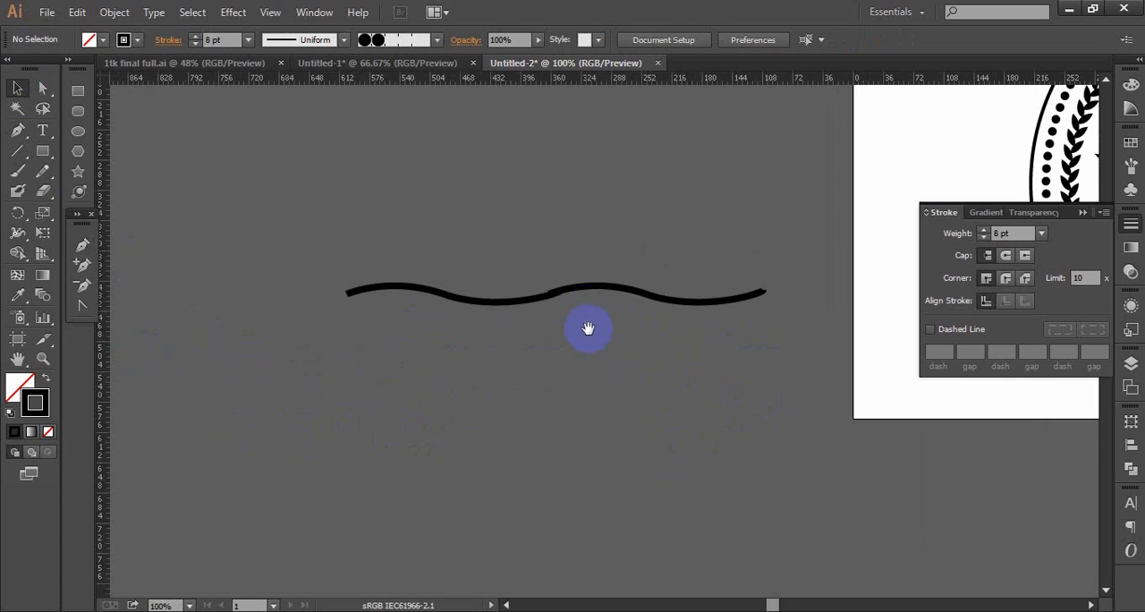
{"action": "left_click_drag", "start_coordinate": [606, 414], "coordinate": [557, 437]}
{"action": "scroll", "coordinate": [556, 437], "scroll_direction": "down", "scroll_amount": 2}
{"action": "mouse_move", "coordinate": [572, 317]}
{"action": "left_mouse_down"}
{"action": "mouse_move", "coordinate": [453, 450]}
{"action": "mouse_move", "coordinate": [401, 488]}
{"action": "left_mouse_up"}
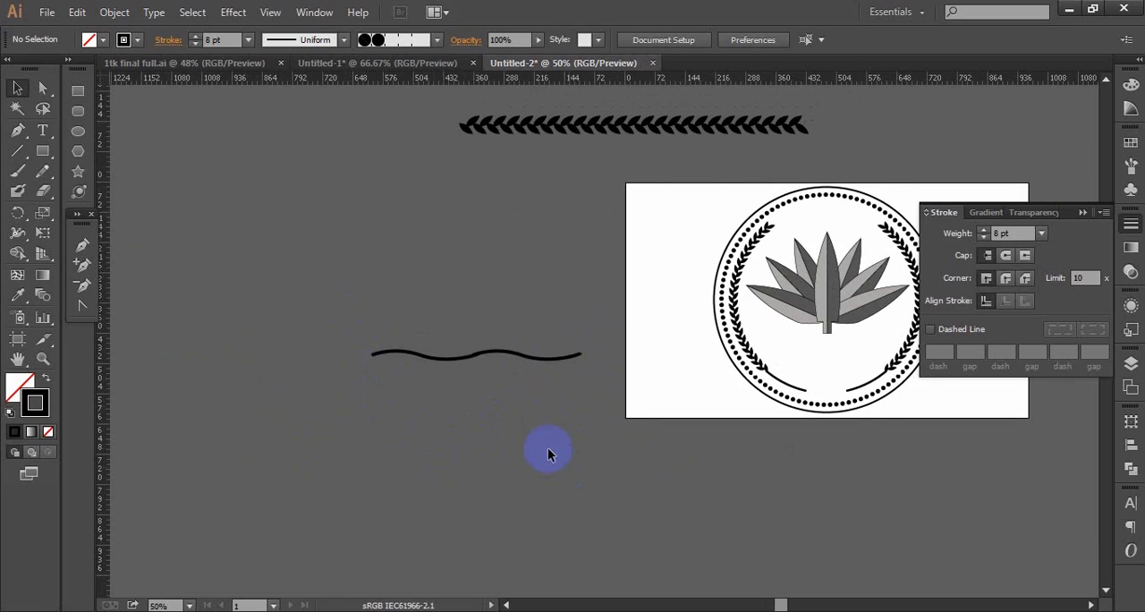
{"action": "left_click", "coordinate": [543, 364]}
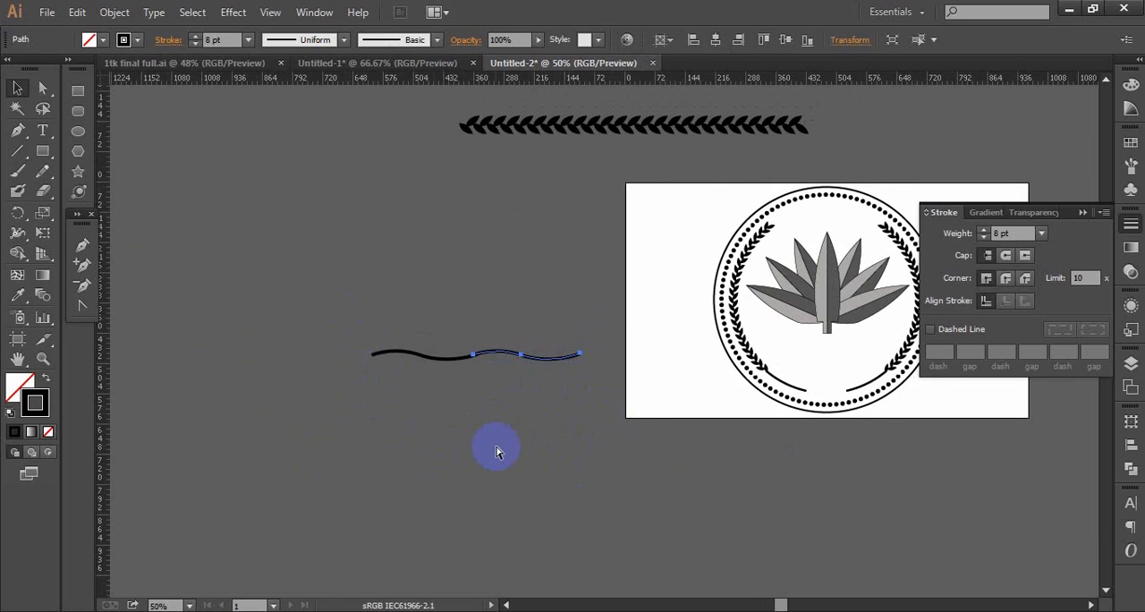
{"action": "key", "text": "ctrl+d"}
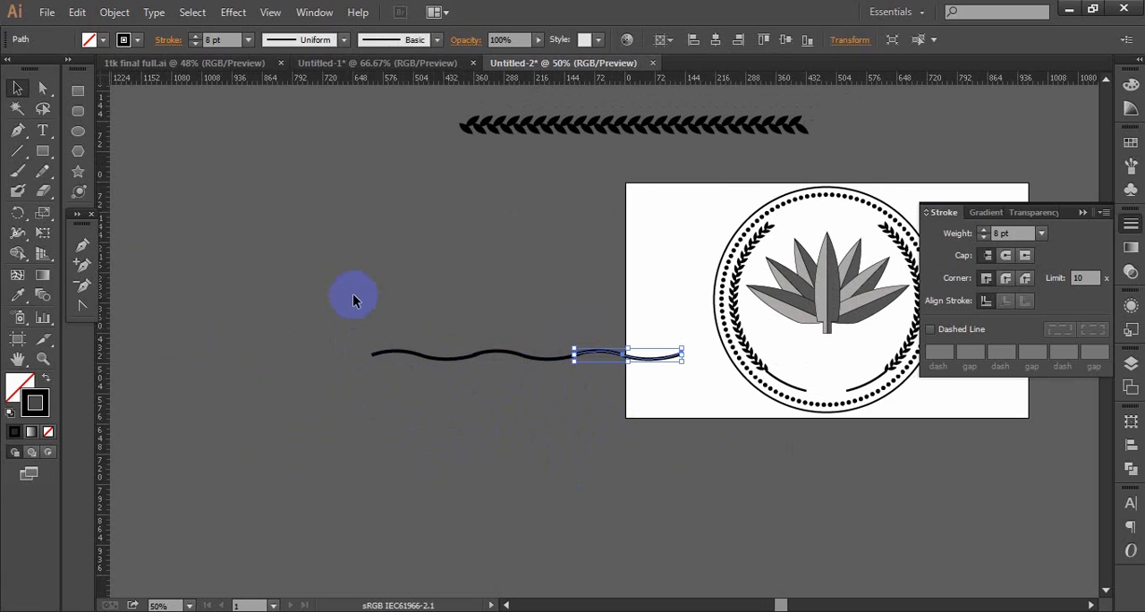
{"action": "left_click_drag", "start_coordinate": [322, 298], "coordinate": [627, 447]}
{"action": "left_click_drag", "start_coordinate": [604, 355], "coordinate": [322, 374]}
{"action": "left_click", "coordinate": [398, 407]}
{"action": "left_click", "coordinate": [374, 376]}
{"action": "key", "text": "ctrl+d"}
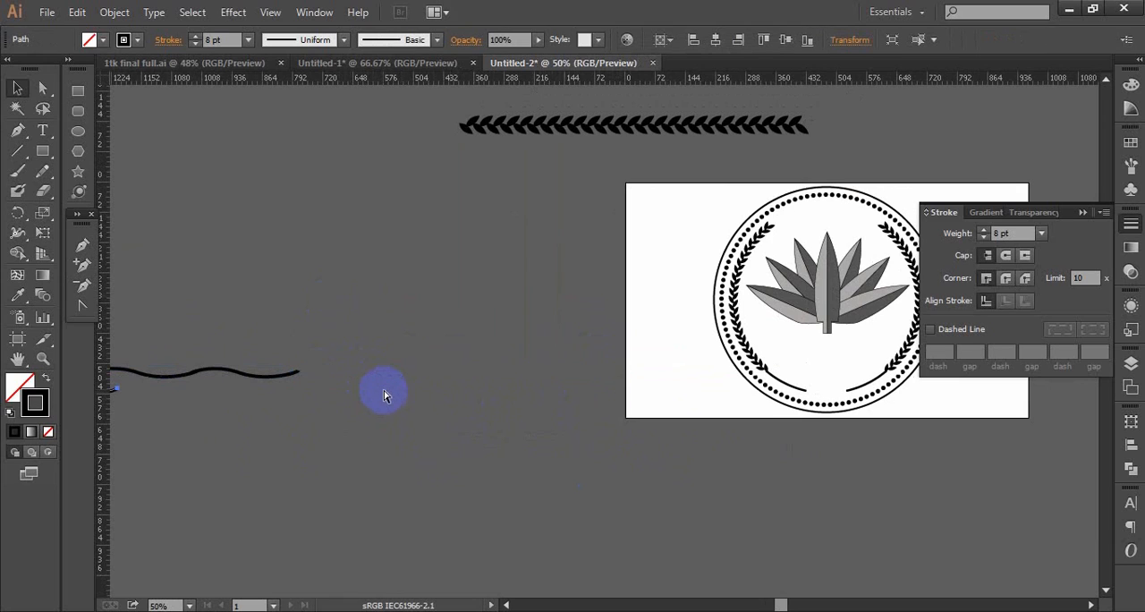
{"action": "key", "text": "ctrl+z"}
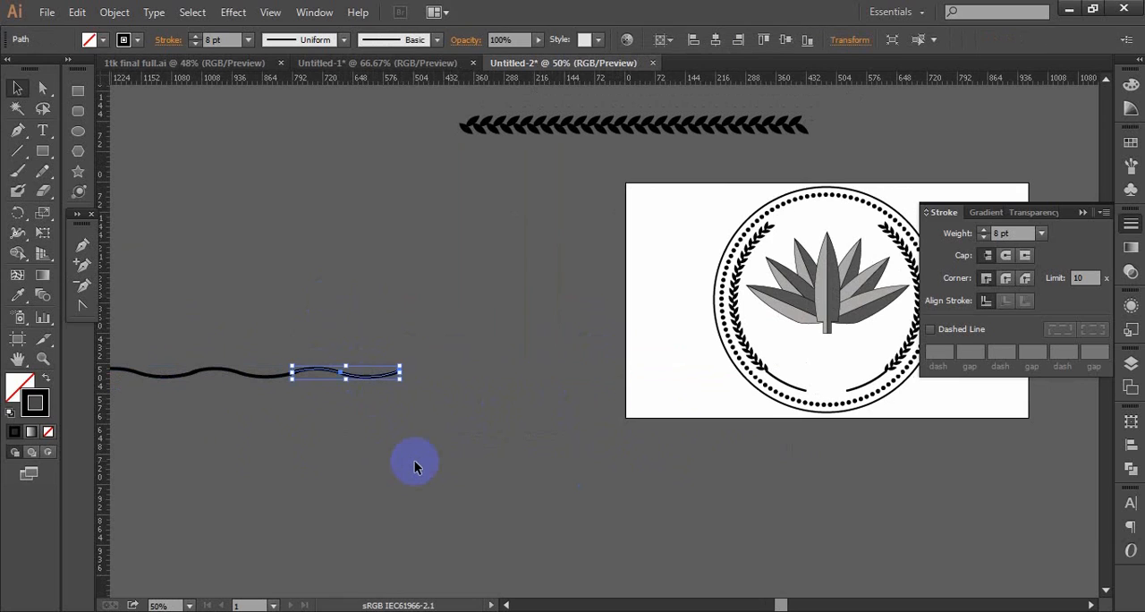
- Duplicate the last wave segment as a fourth one and nudge the copy against the end of the line
{"action": "left_click_drag", "start_coordinate": [361, 380], "coordinate": [478, 382]}
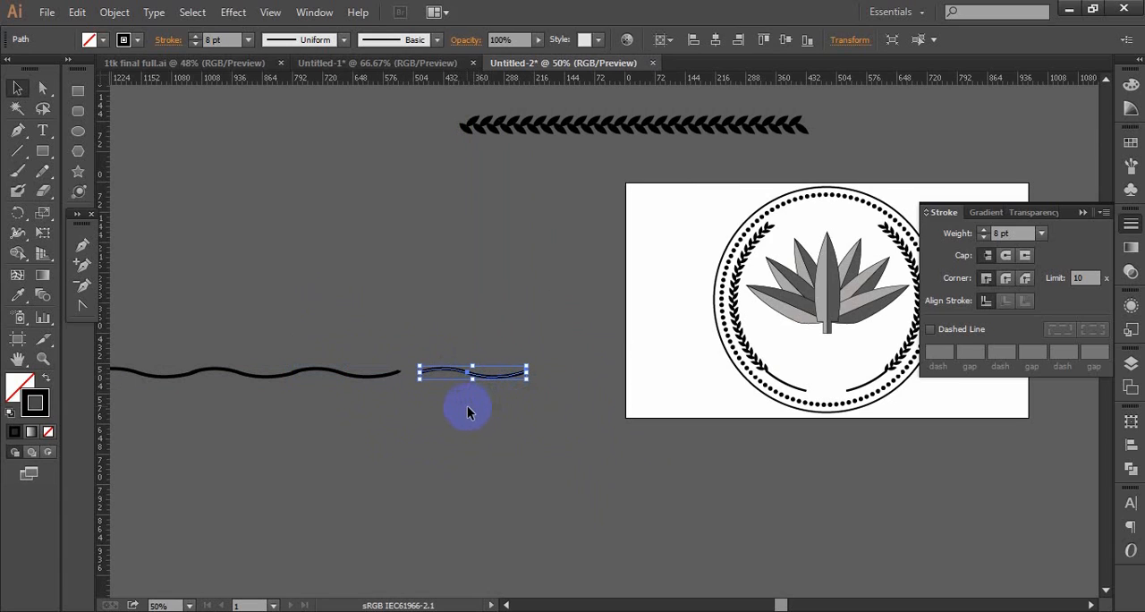
{"action": "key", "text": "Left"}
{"action": "key", "text": "Left"}
{"action": "key", "text": "Left"}
{"action": "key", "text": "Left"}
{"action": "key", "text": "Left"}
{"action": "key", "text": "Left"}
{"action": "key", "text": "Left"}
{"action": "key", "text": "Left"}
{"action": "key", "text": "Left"}
{"action": "key", "text": "Left"}
{"action": "key", "text": "Left"}
{"action": "key", "text": "Left"}
{"action": "key", "text": "Left"}
{"action": "key", "text": "Left"}
{"action": "key", "text": "Left"}
{"action": "key", "text": "Left"}
{"action": "key", "text": "Left"}
{"action": "key", "text": "Left"}
{"action": "key", "text": "Left"}
{"action": "key", "text": "Left"}
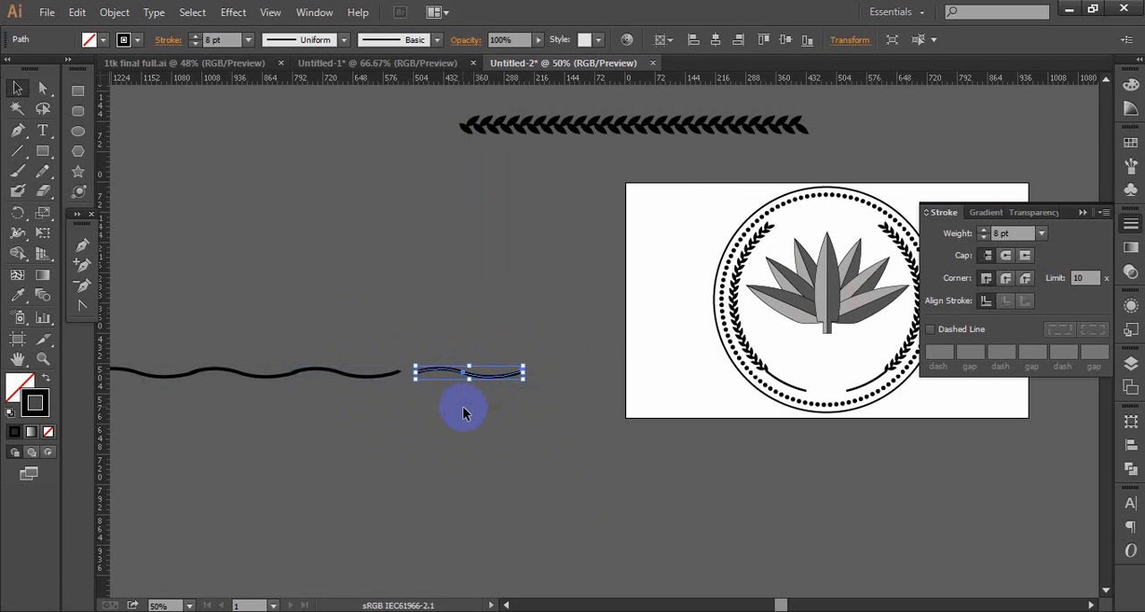
{"action": "key", "text": "Left"}
{"action": "key", "text": "Left"}
{"action": "key", "text": "Left"}
{"action": "key", "text": "Left"}
{"action": "key", "text": "Left"}
{"action": "key", "text": "Left"}
{"action": "key", "text": "Left"}
{"action": "key", "text": "Left"}
{"action": "key", "text": "Left"}
{"action": "key", "text": "Left"}
{"action": "key", "text": "Left"}
{"action": "key", "text": "Left"}
{"action": "key", "text": "Left"}
{"action": "key", "text": "Left"}
{"action": "key", "text": "Left"}
{"action": "key", "text": "Left"}
{"action": "key", "text": "Left"}
{"action": "key", "text": "Left"}
{"action": "key", "text": "Left"}
{"action": "key", "text": "Left"}
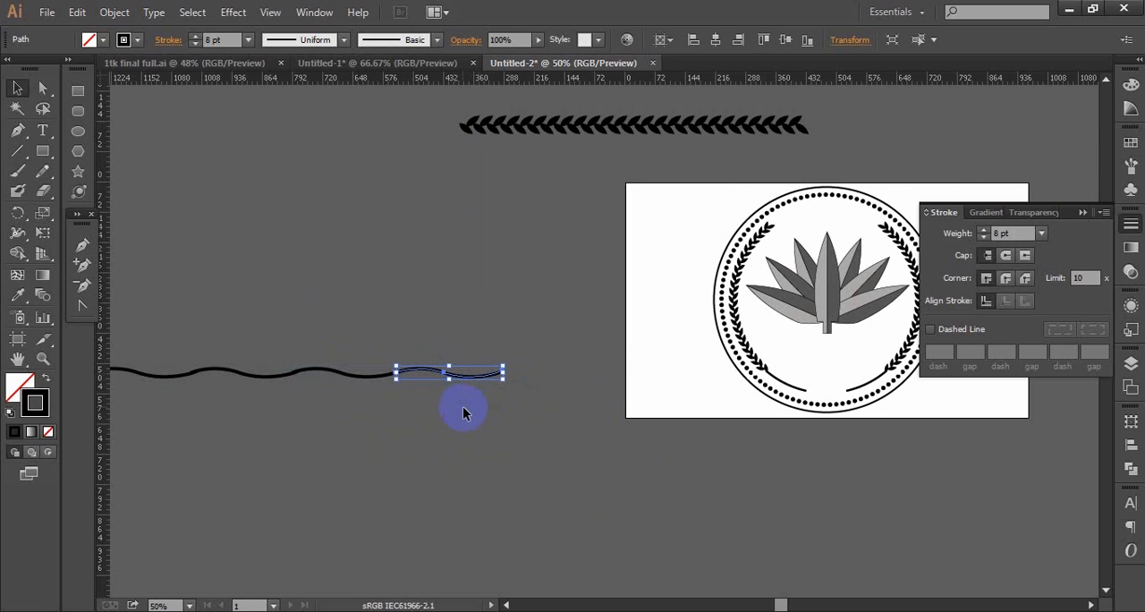
- Shift the fourth wave segment slightly outward so its start joins the third segment smoothly, and deselect
{"action": "left_click", "coordinate": [471, 428]}
{"action": "left_click", "coordinate": [481, 427], "text": "ctrl+alt"}
{"action": "left_click", "coordinate": [481, 427], "text": "ctrl+alt"}
{"action": "left_click_drag", "start_coordinate": [693, 295], "coordinate": [576, 439]}
{"action": "left_click", "coordinate": [563, 391], "text": "ctrl"}
{"action": "left_click", "coordinate": [565, 393], "text": "ctrl"}
{"action": "left_click", "coordinate": [564, 392], "text": "ctrl"}
{"action": "left_click_drag", "start_coordinate": [580, 305], "coordinate": [486, 444]}
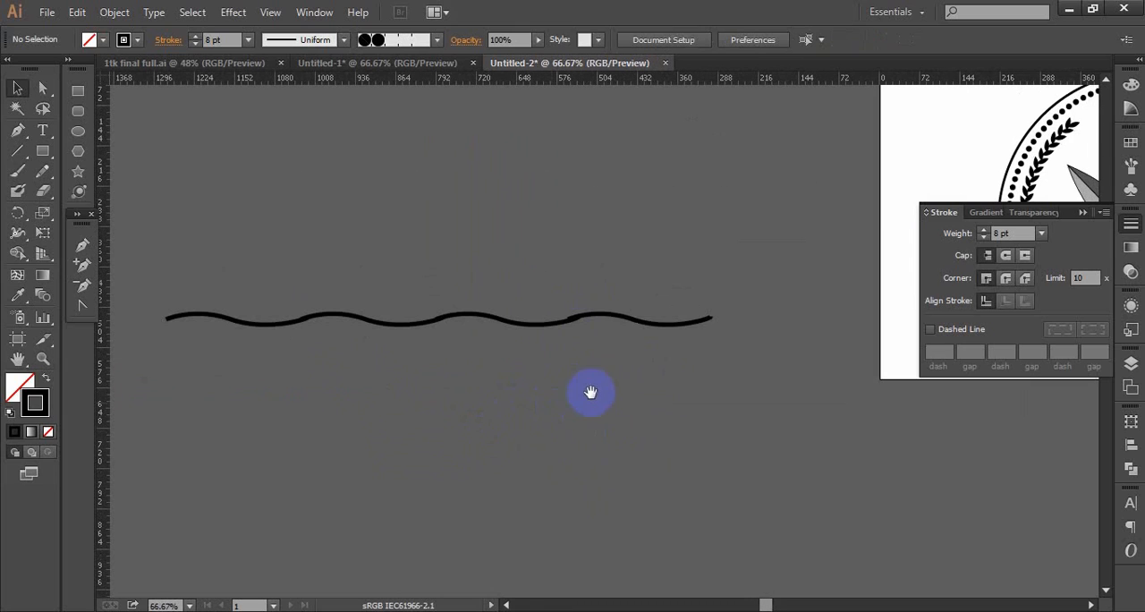
{"action": "left_click", "coordinate": [624, 328]}
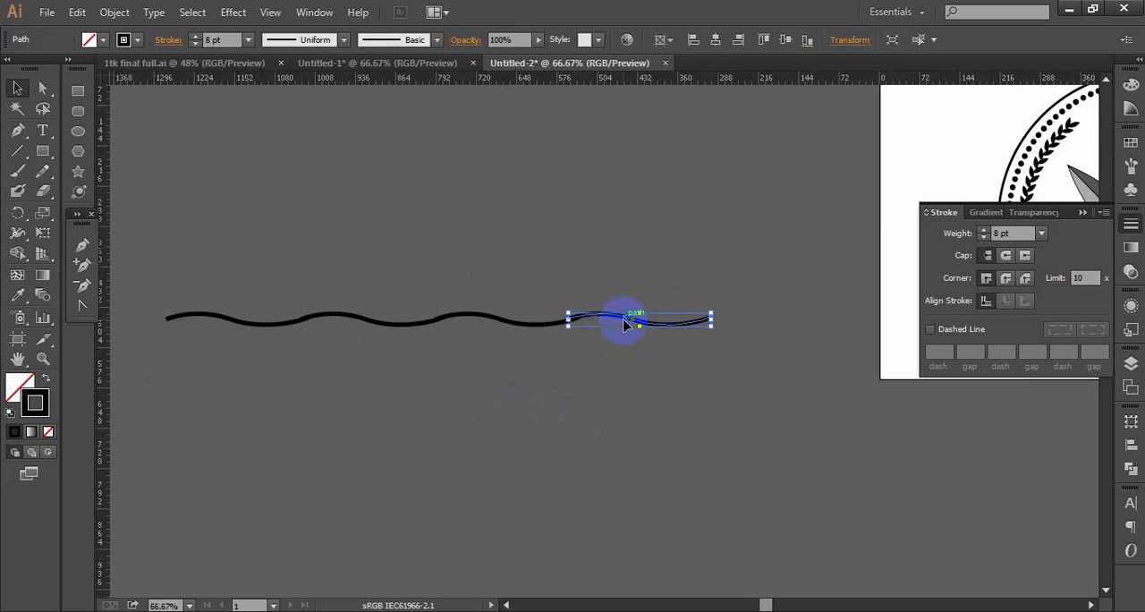
{"action": "left_click_drag", "start_coordinate": [625, 325], "coordinate": [626, 325]}
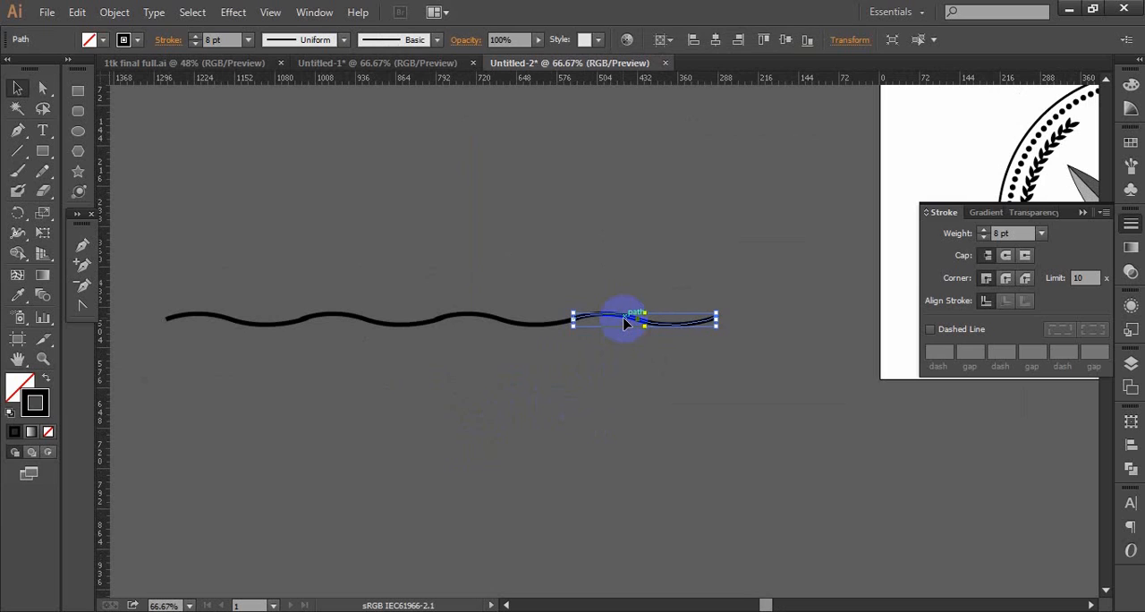
{"action": "left_click", "coordinate": [651, 387]}
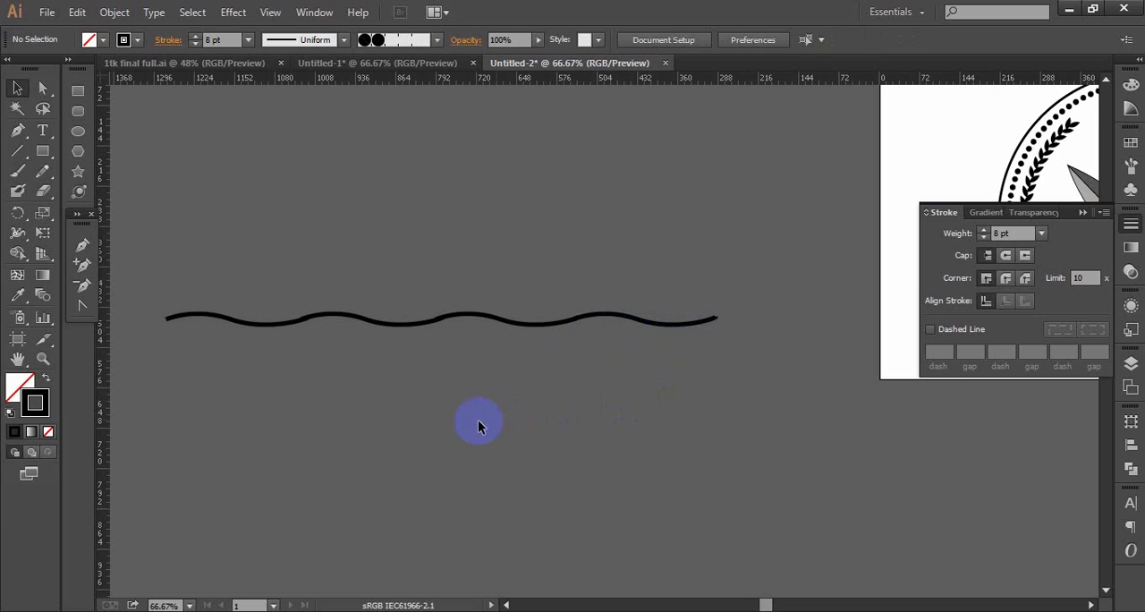
- Duplicate the fourth wave segment as a fifth one, nudge it until it joins the end of the line, and deselect
{"action": "left_click", "coordinate": [590, 419], "text": "ctrl+alt"}
{"action": "left_click_drag", "start_coordinate": [588, 327], "coordinate": [380, 417]}
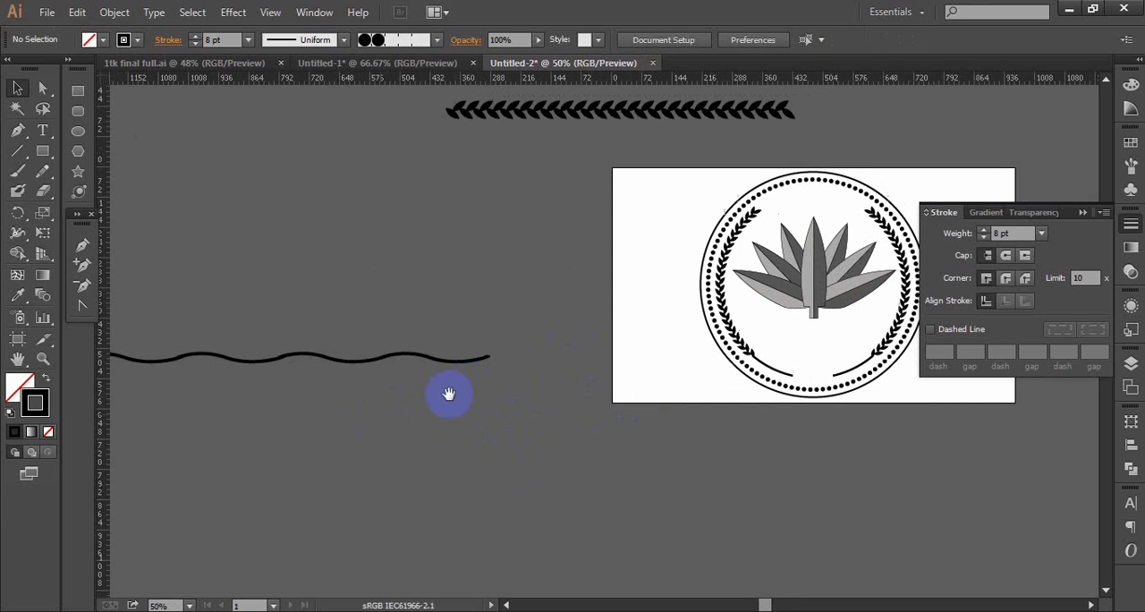
{"action": "left_click", "coordinate": [467, 359]}
{"action": "mouse_move", "coordinate": [454, 365]}
{"action": "left_mouse_down"}
{"action": "mouse_move", "coordinate": [567, 360]}
{"action": "mouse_move", "coordinate": [555, 360]}
{"action": "left_mouse_up"}
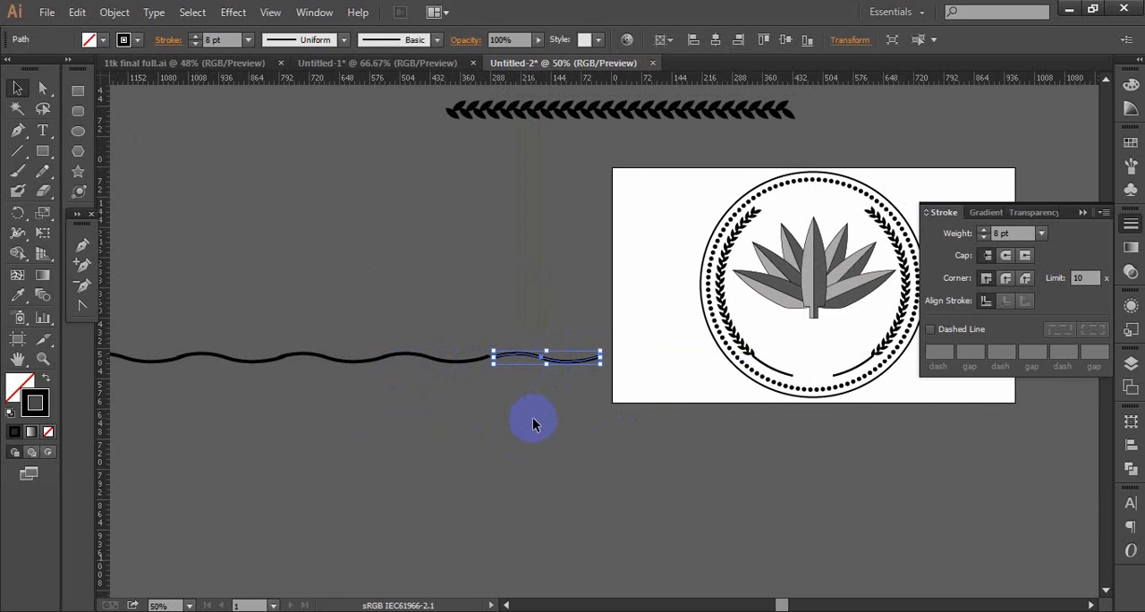
{"action": "key", "text": "Left"}
{"action": "key", "text": "Left"}
{"action": "key", "text": "Left"}
{"action": "key", "text": "Left"}
{"action": "key", "text": "Left"}
{"action": "key", "text": "Left"}
{"action": "key", "text": "Left"}
{"action": "key", "text": "Left"}
{"action": "key", "text": "Left"}
{"action": "key", "text": "Left"}
{"action": "key", "text": "Left"}
{"action": "key", "text": "Left"}
{"action": "key", "text": "Left"}
{"action": "key", "text": "Left"}
{"action": "key", "text": "Left"}
{"action": "key", "text": "Left"}
{"action": "key", "text": "Left"}
{"action": "key", "text": "Left"}
{"action": "key", "text": "Left"}
{"action": "key", "text": "Left"}
{"action": "key", "text": "Left"}
{"action": "key", "text": "Left"}
{"action": "key", "text": "Left"}
{"action": "key", "text": "Left"}
{"action": "key", "text": "Left"}
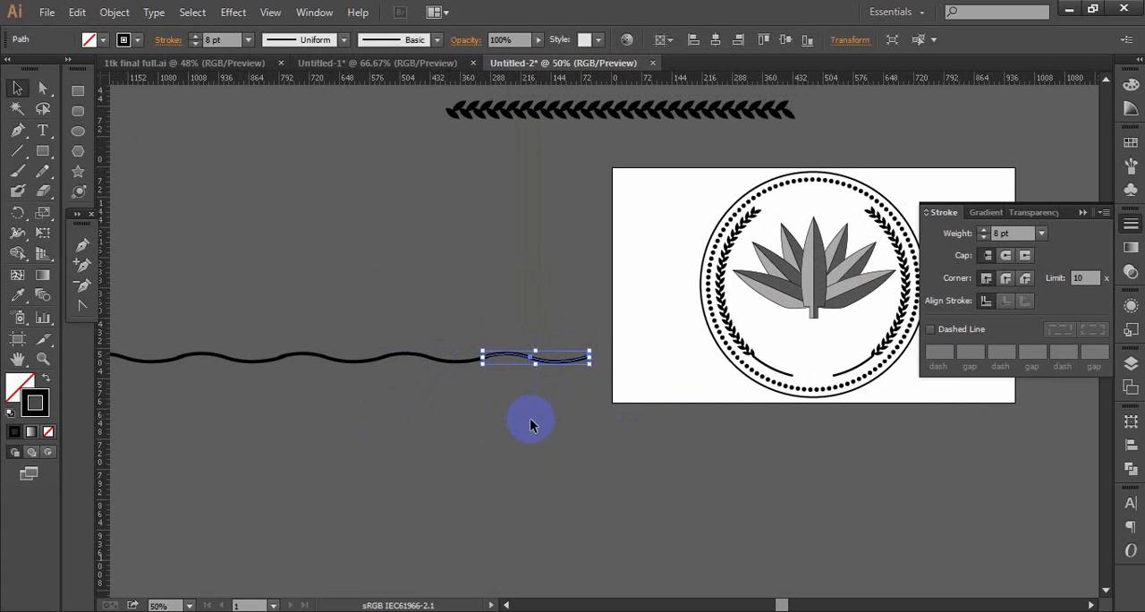
{"action": "left_click", "coordinate": [529, 422]}
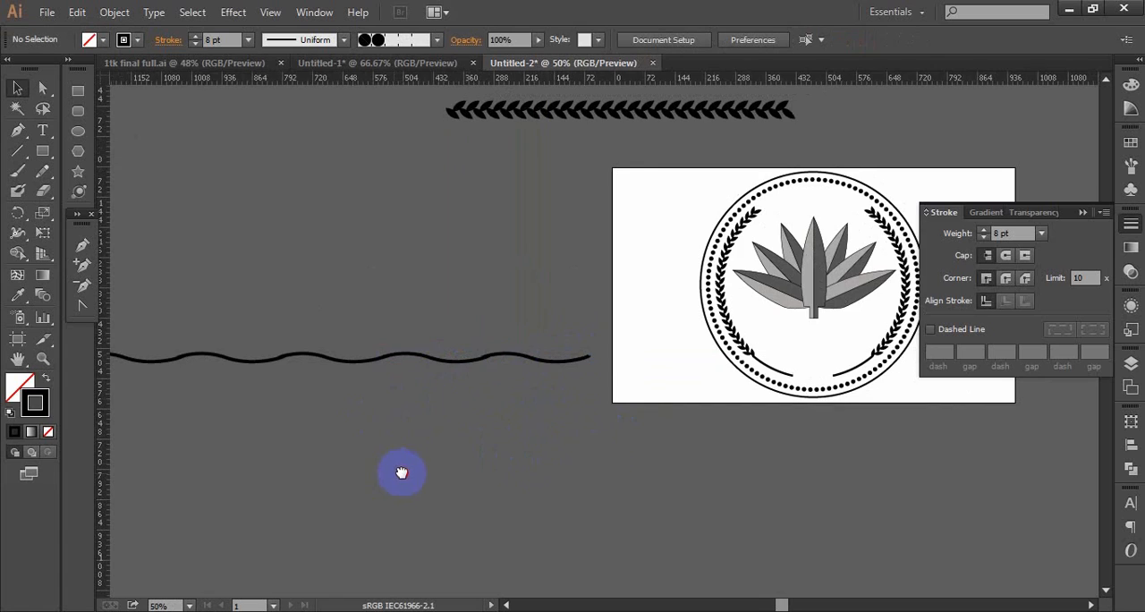
- Select the whole wave line and duplicate it straight down repeatedly to make five evenly spaced rows
{"action": "left_click_drag", "start_coordinate": [399, 468], "coordinate": [500, 457]}
{"action": "left_click_drag", "start_coordinate": [166, 264], "coordinate": [744, 422]}
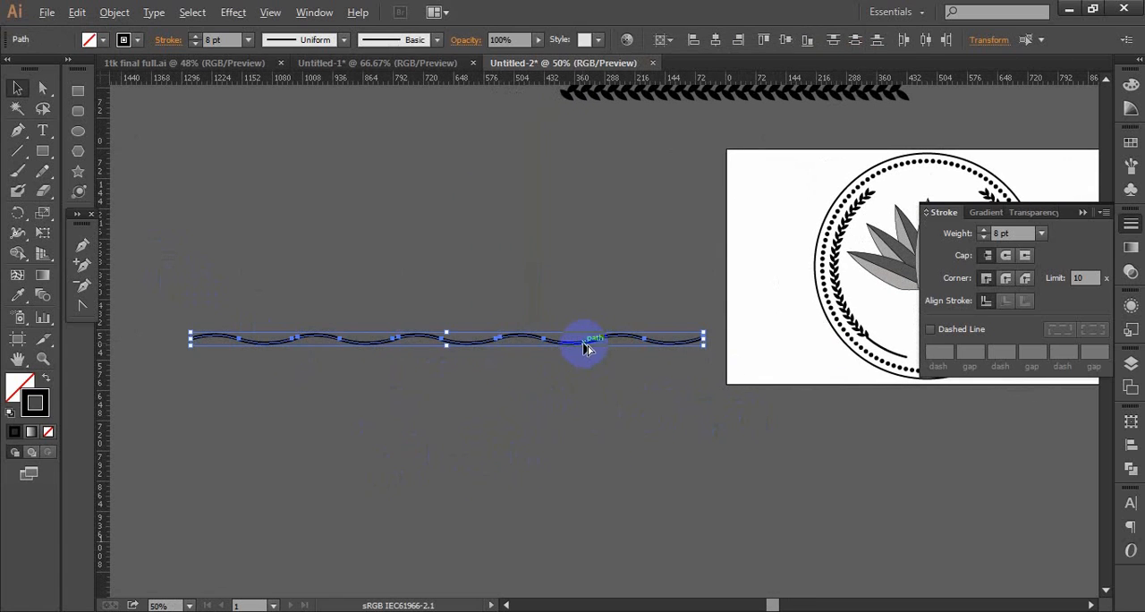
{"action": "left_click_drag", "start_coordinate": [583, 355], "coordinate": [586, 365]}
{"action": "key", "text": "ctrl+d"}
{"action": "key", "text": "ctrl+d"}
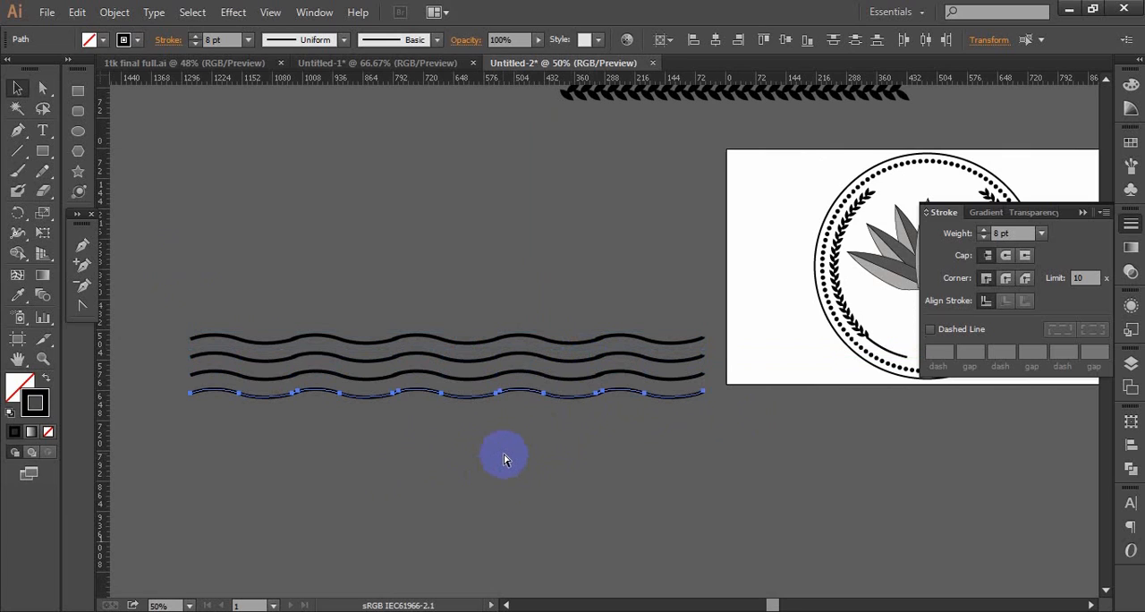
{"action": "key", "text": "ctrl+minus"}
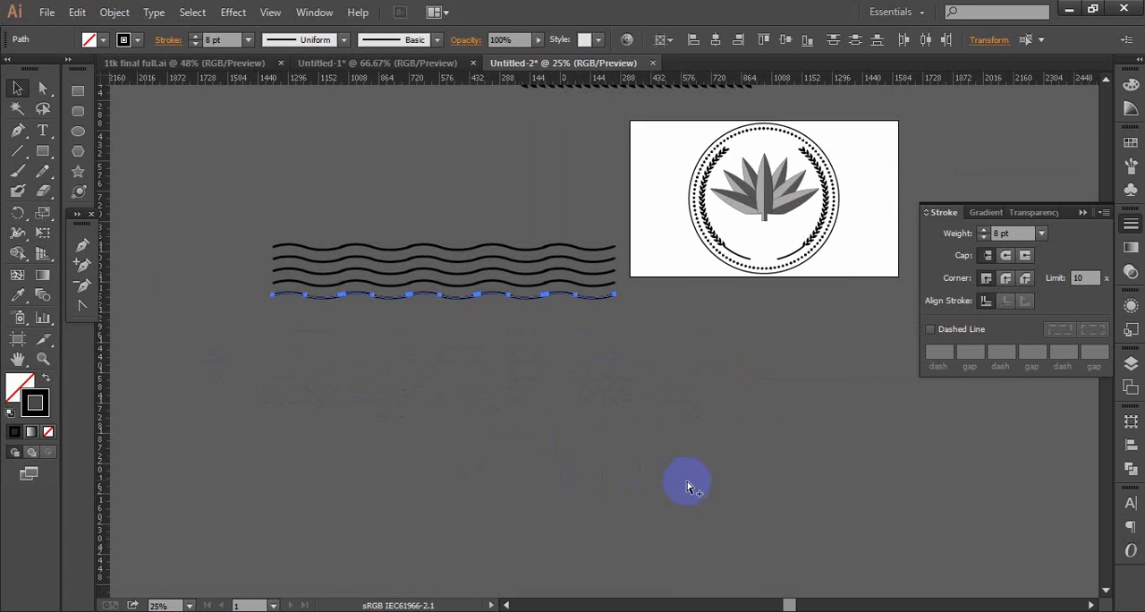
{"action": "key", "text": "ctrl+minus"}
{"action": "left_click_drag", "start_coordinate": [617, 277], "coordinate": [603, 358]}
{"action": "key", "text": "ctrl+plus"}
{"action": "key", "text": "ctrl+plus"}
{"action": "key", "text": "ctrl+plus"}
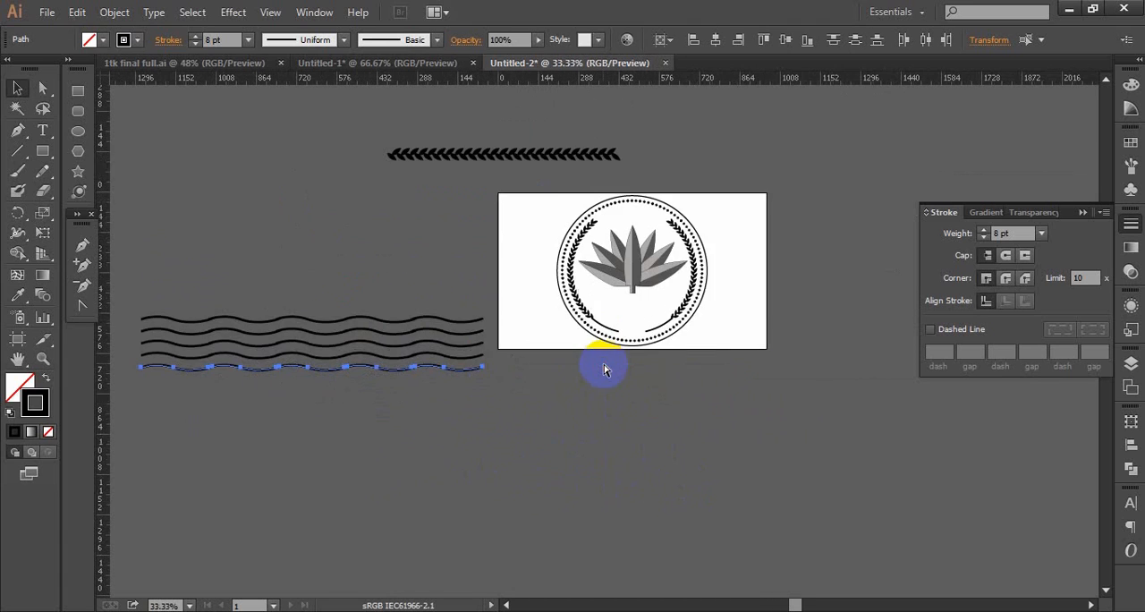
{"action": "left_click_drag", "start_coordinate": [498, 339], "coordinate": [672, 434]}
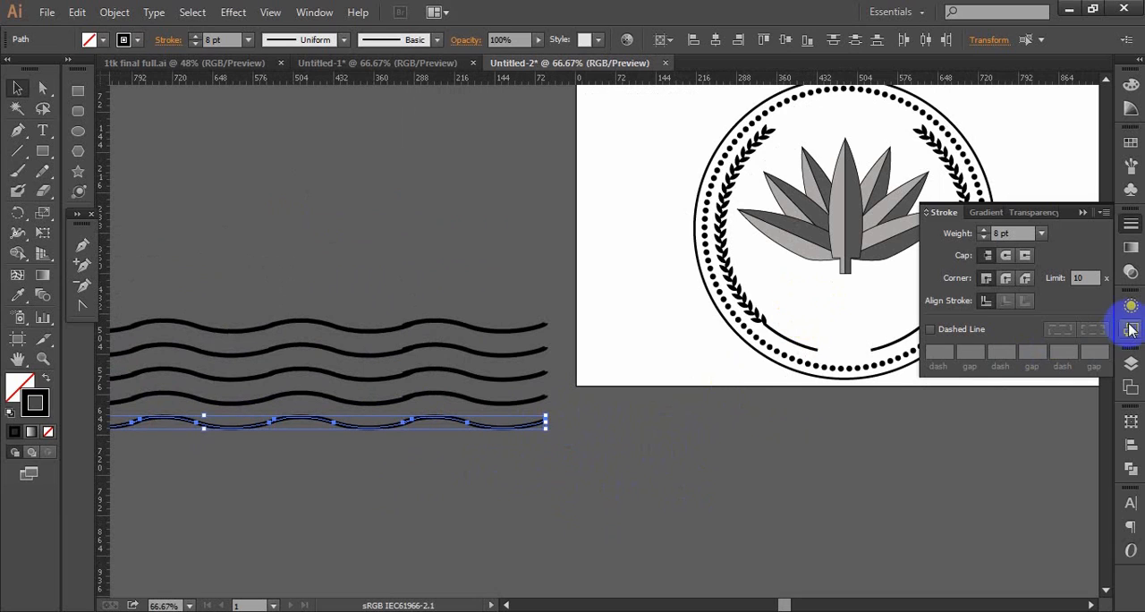
- Show the hidden inner circle path of the badge and place a copy of it near the wave rows
{"action": "left_click", "coordinate": [1129, 363]}
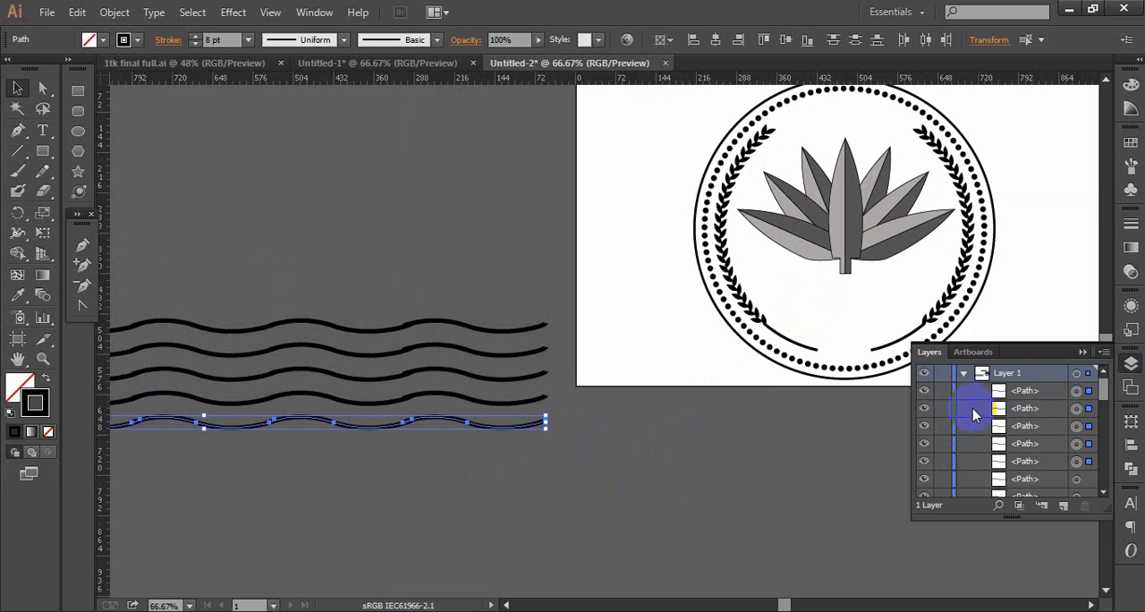
{"action": "scroll", "coordinate": [993, 429], "scroll_direction": "down", "scroll_amount": 10}
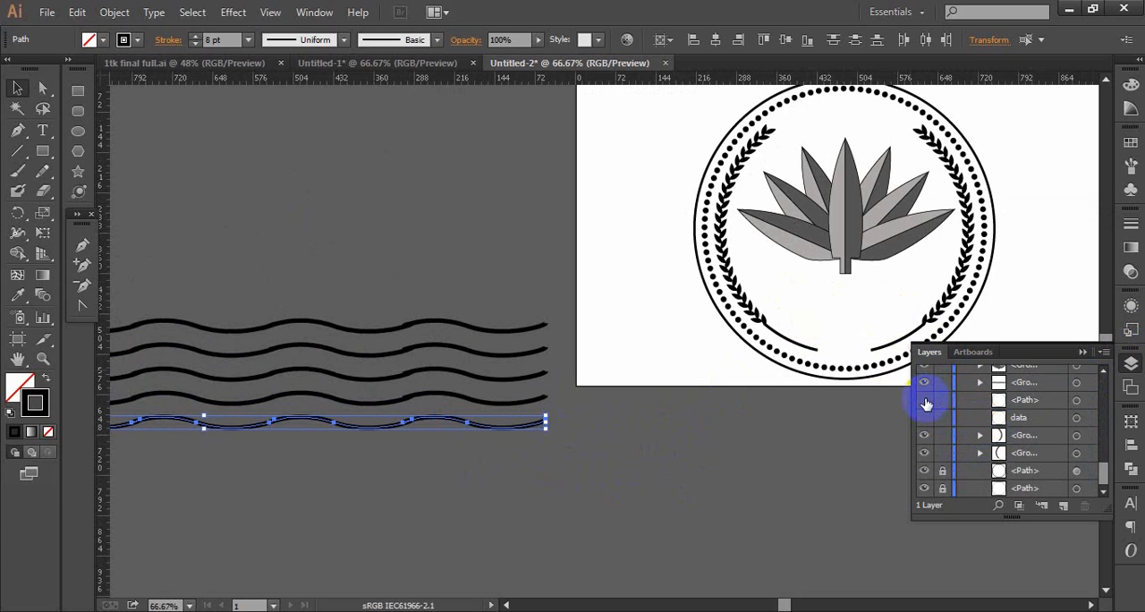
{"action": "left_click", "coordinate": [925, 402]}
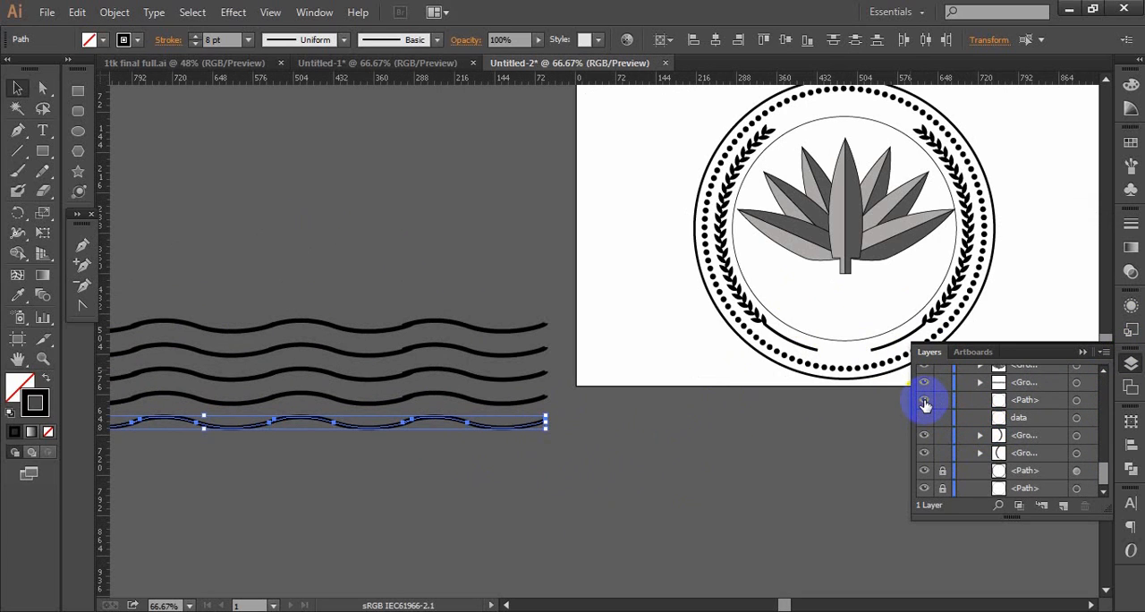
{"action": "left_click", "coordinate": [857, 342]}
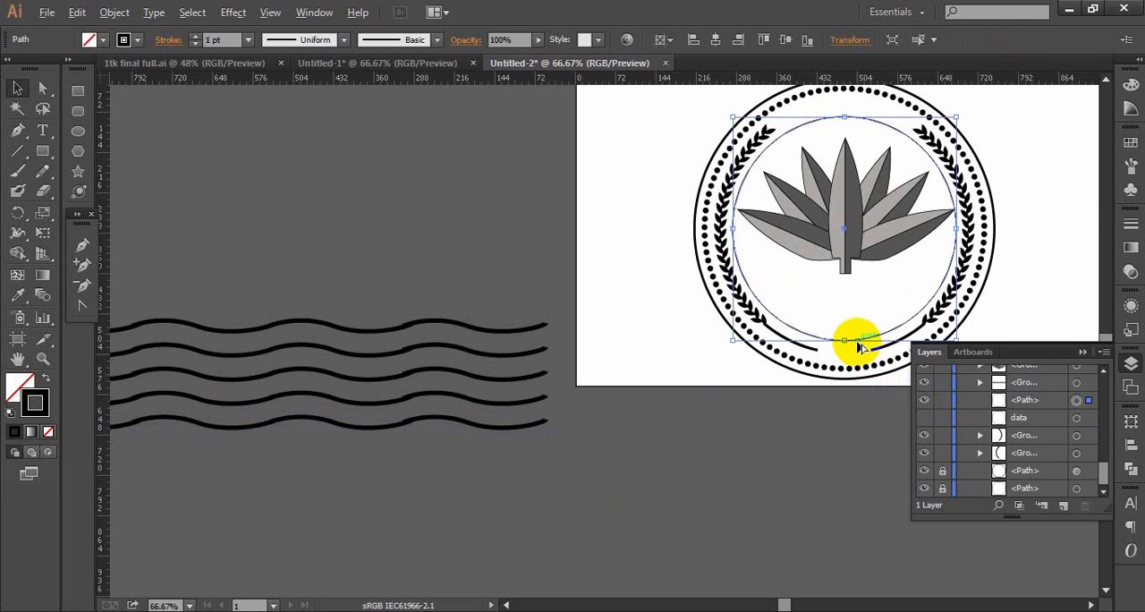
{"action": "left_click_drag", "start_coordinate": [857, 342], "coordinate": [300, 439]}
{"action": "left_click_drag", "start_coordinate": [299, 443], "coordinate": [382, 310]}
- Scale the five wave rows down and position the circle copy so its lower half overlaps them
{"action": "left_click_drag", "start_coordinate": [544, 481], "coordinate": [170, 306]}
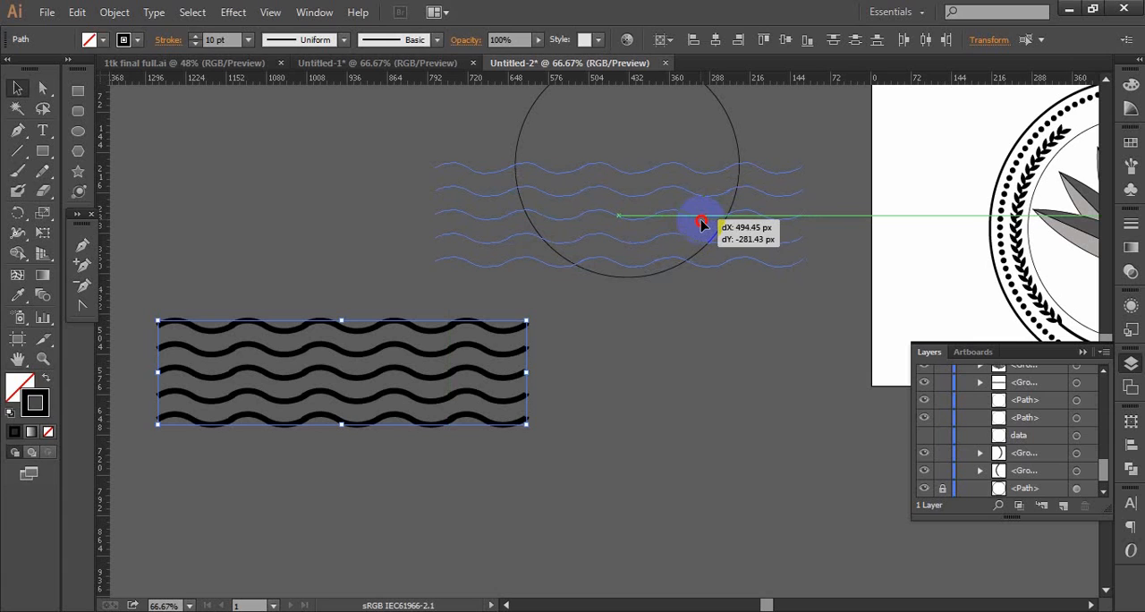
{"action": "mouse_move", "coordinate": [698, 219]}
{"action": "left_mouse_down"}
{"action": "mouse_move", "coordinate": [690, 228]}
{"action": "mouse_move", "coordinate": [674, 211]}
{"action": "left_mouse_up"}
{"action": "left_click_drag", "start_coordinate": [629, 167], "coordinate": [535, 313]}
- Select the circle copy together with all wave rows, split them with the Divide pathfinder, and deselect
{"action": "left_click_drag", "start_coordinate": [544, 284], "coordinate": [530, 438]}
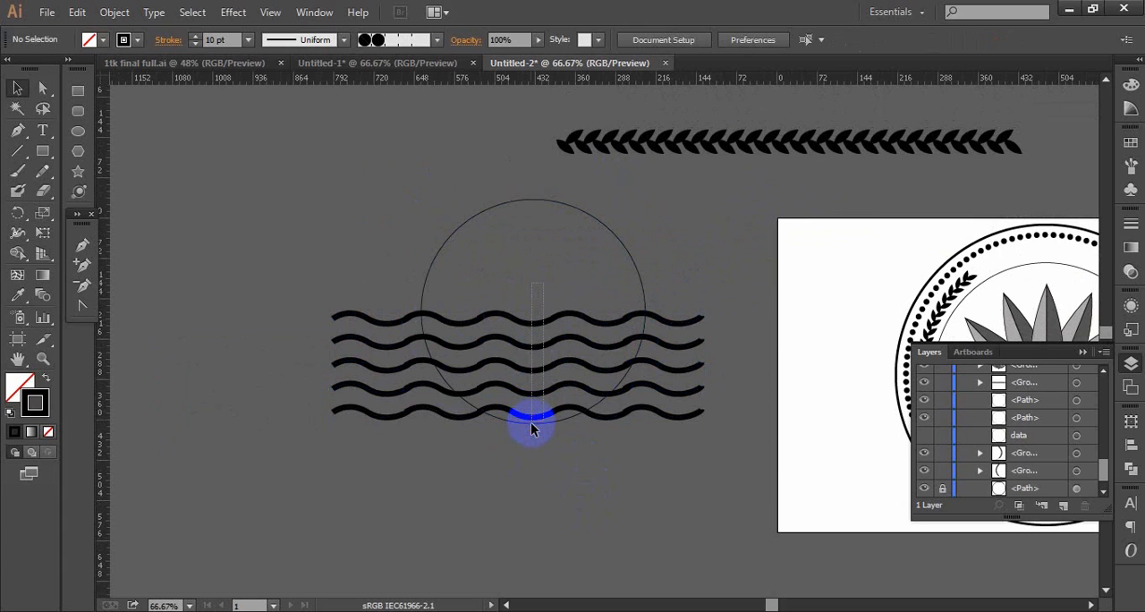
{"action": "left_click_drag", "start_coordinate": [531, 430], "coordinate": [532, 428]}
{"action": "left_click_drag", "start_coordinate": [301, 449], "coordinate": [301, 450]}
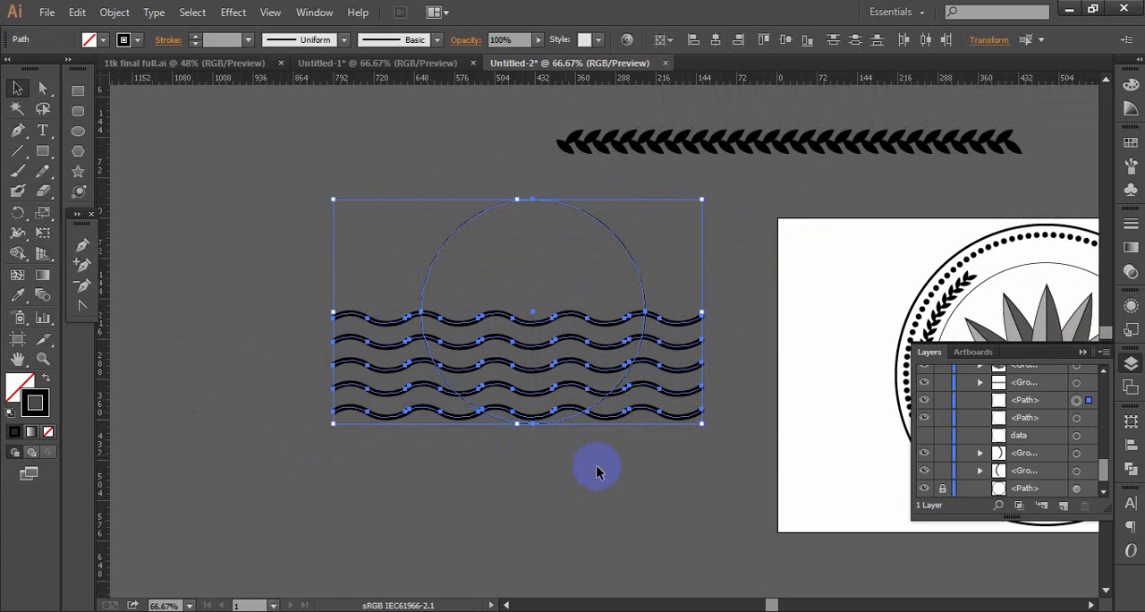
{"action": "left_click", "coordinate": [1131, 469]}
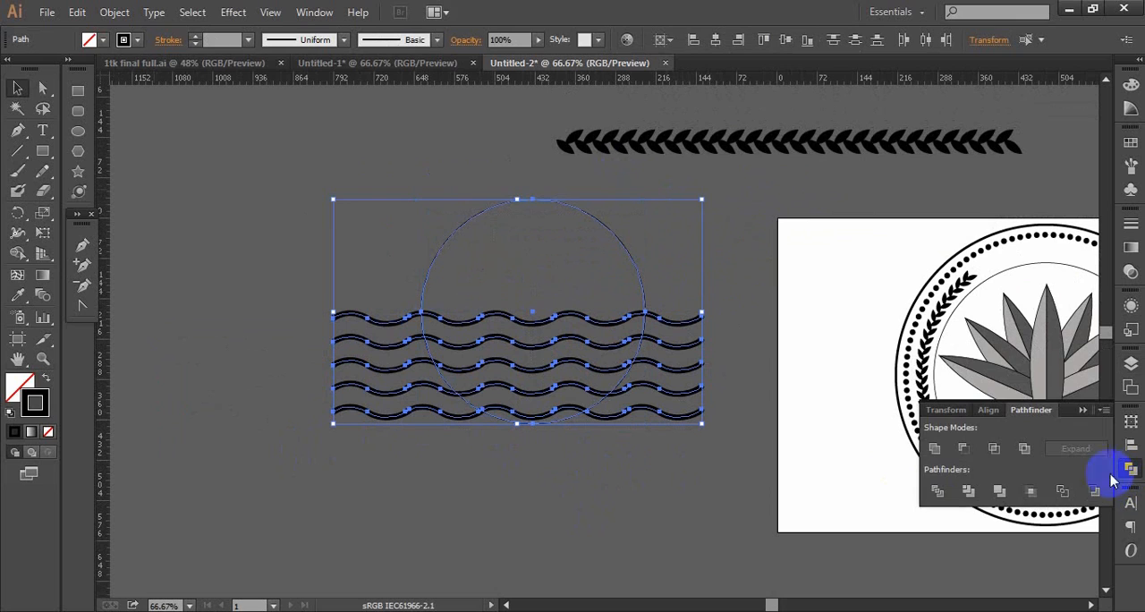
{"action": "left_click", "coordinate": [937, 490]}
{"action": "left_click_drag", "start_coordinate": [543, 476], "coordinate": [485, 528]}
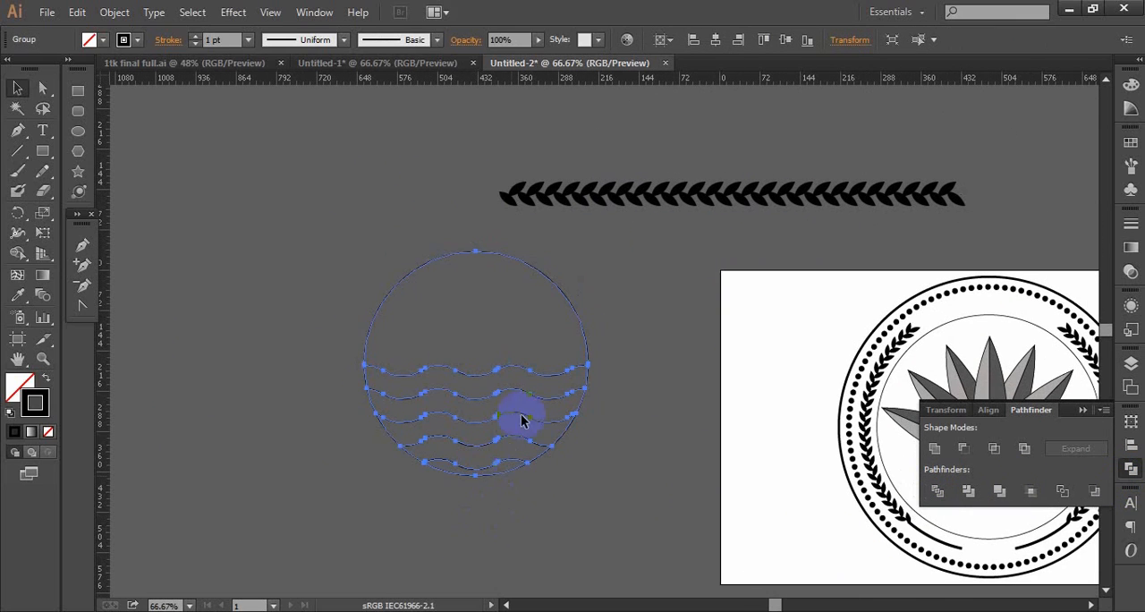
{"action": "left_click", "coordinate": [648, 374]}
- Delete the circle's upper arcs and the side arcs connecting the upper wave rows
{"action": "left_click", "coordinate": [531, 367], "text": "ctrl+alt"}
{"action": "left_click", "coordinate": [575, 356], "text": "ctrl"}
{"action": "left_click", "coordinate": [576, 356], "text": "ctrl"}
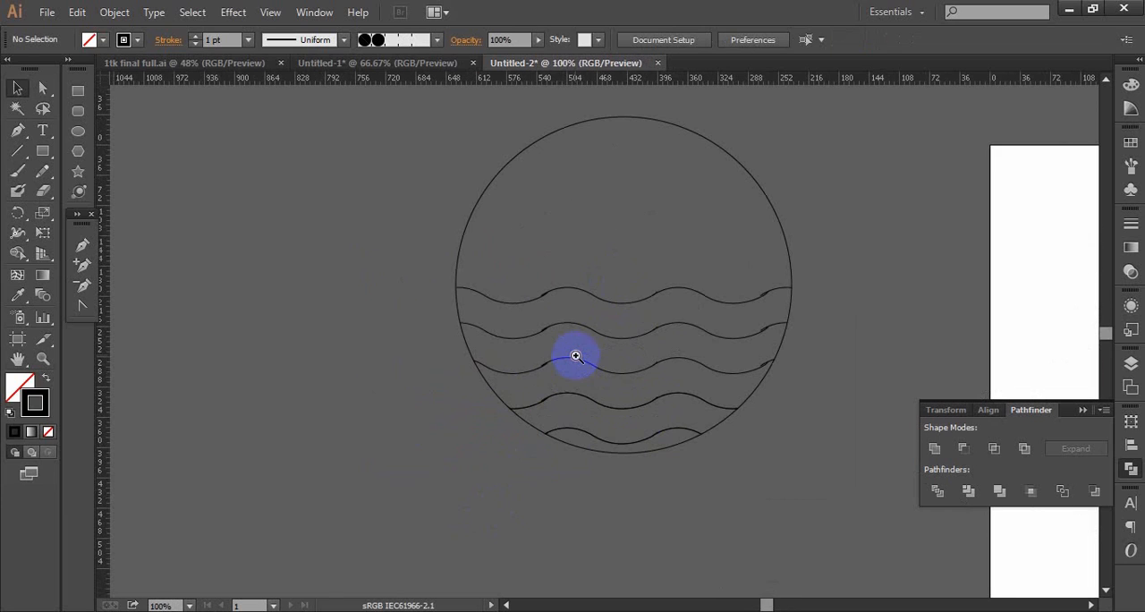
{"action": "left_click_drag", "start_coordinate": [577, 372], "coordinate": [411, 457]}
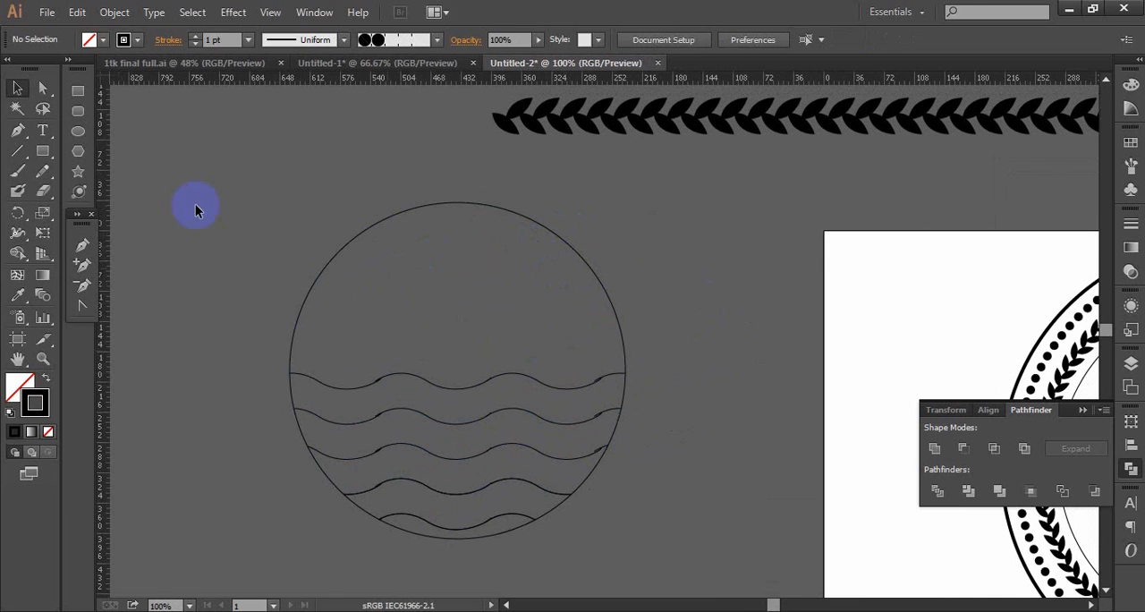
{"action": "left_click", "coordinate": [42, 87]}
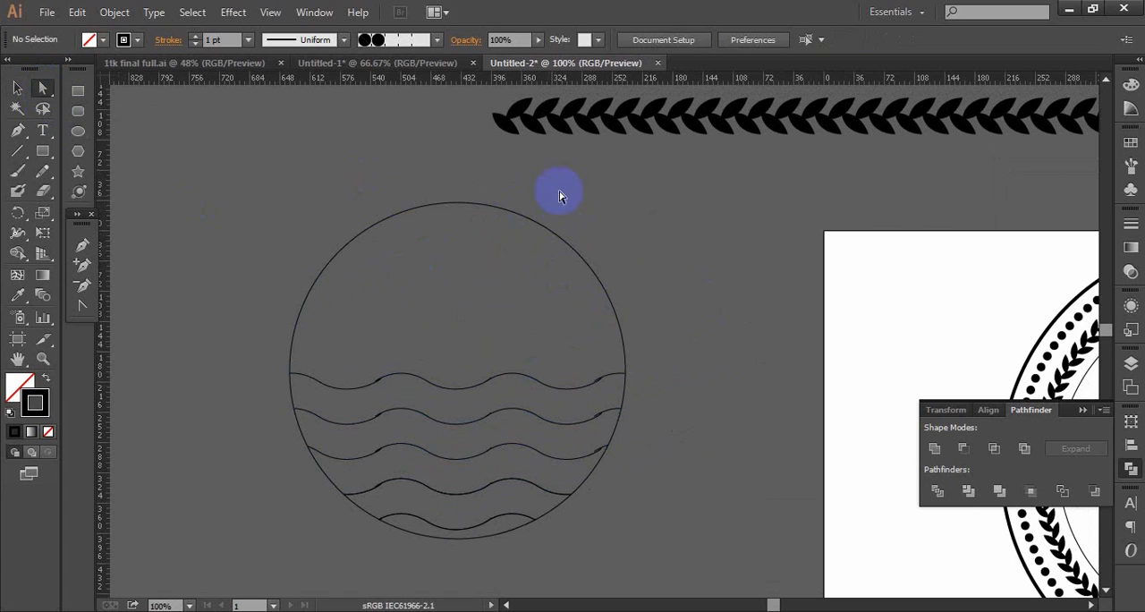
{"action": "left_click_drag", "start_coordinate": [559, 189], "coordinate": [515, 265]}
{"action": "key", "text": "Delete"}
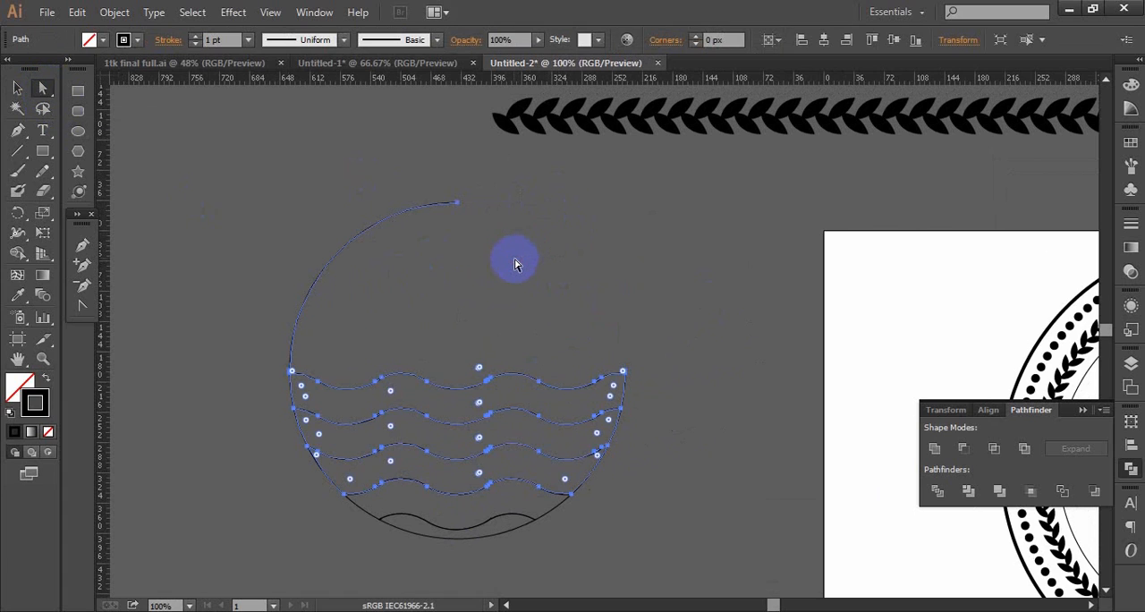
{"action": "key", "text": "Delete"}
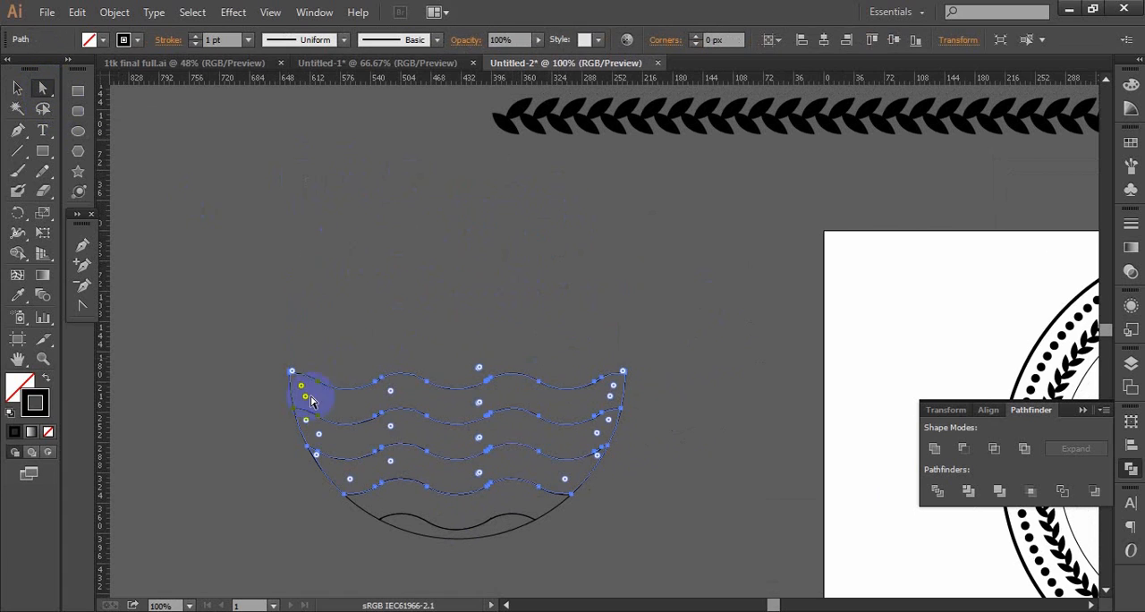
{"action": "left_click_drag", "start_coordinate": [249, 401], "coordinate": [309, 403]}
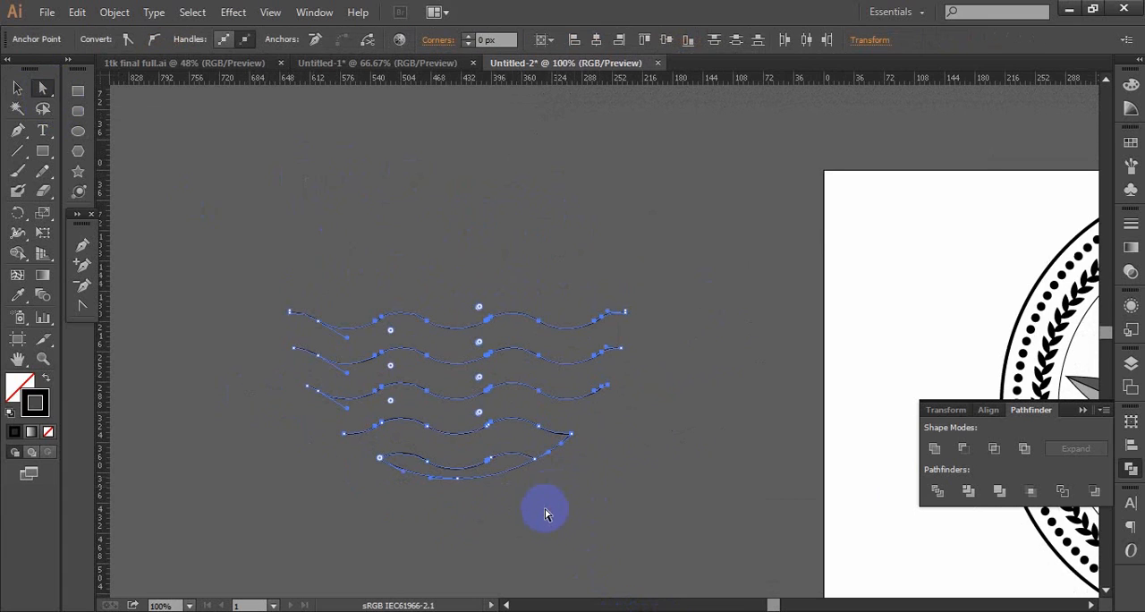
{"action": "left_click", "coordinate": [547, 515]}
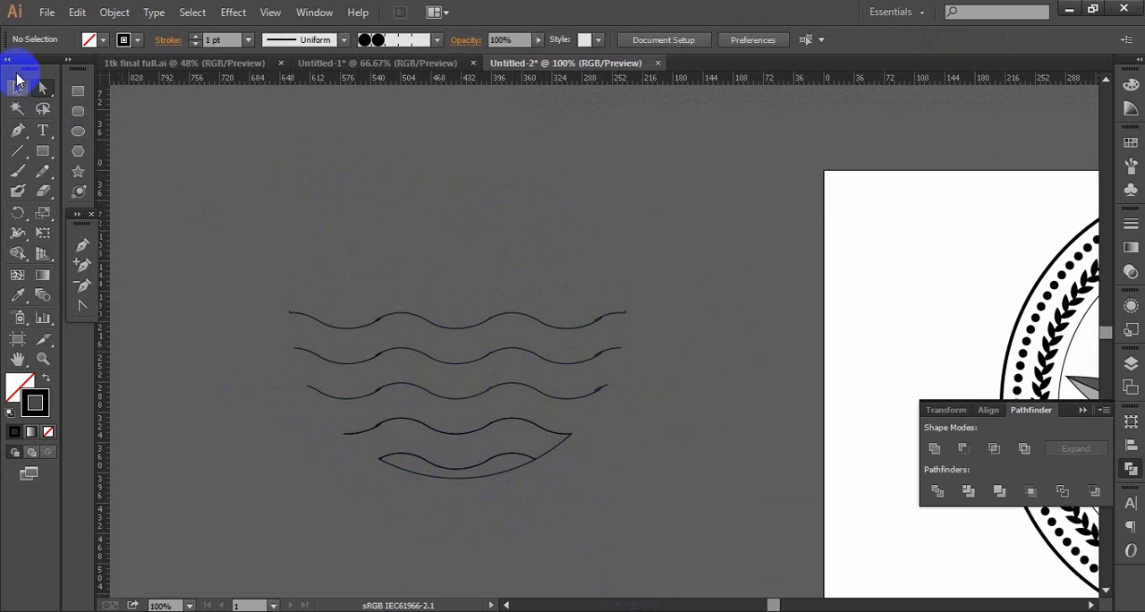
- Delete the remaining circle arcs below and beside the lowest wave rows, leaving only the five wavy lines
{"action": "left_click", "coordinate": [490, 478]}
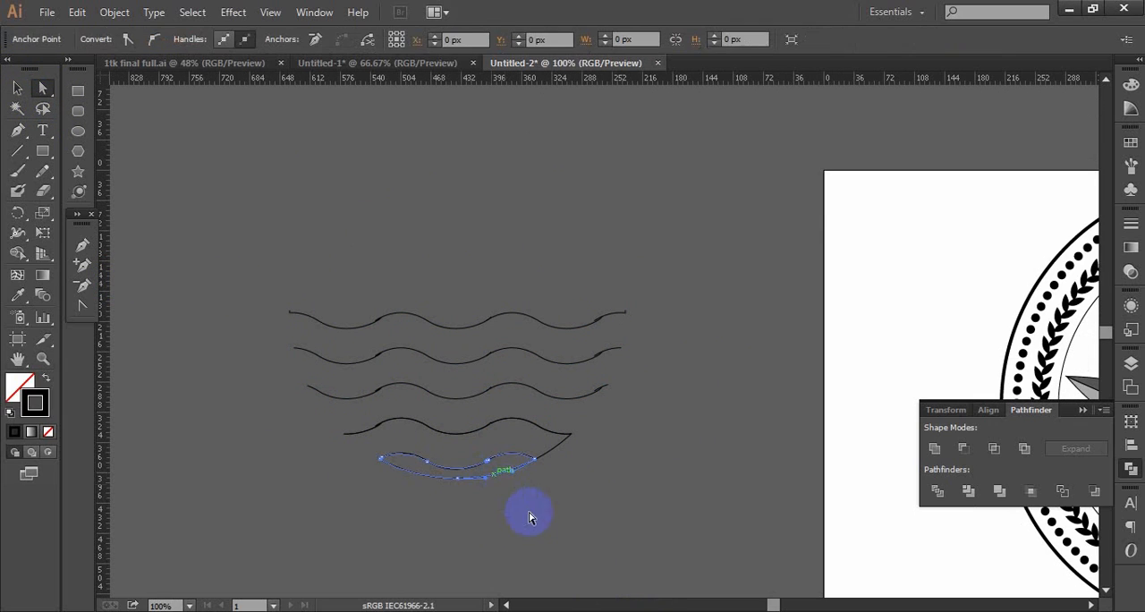
{"action": "key", "text": "Delete"}
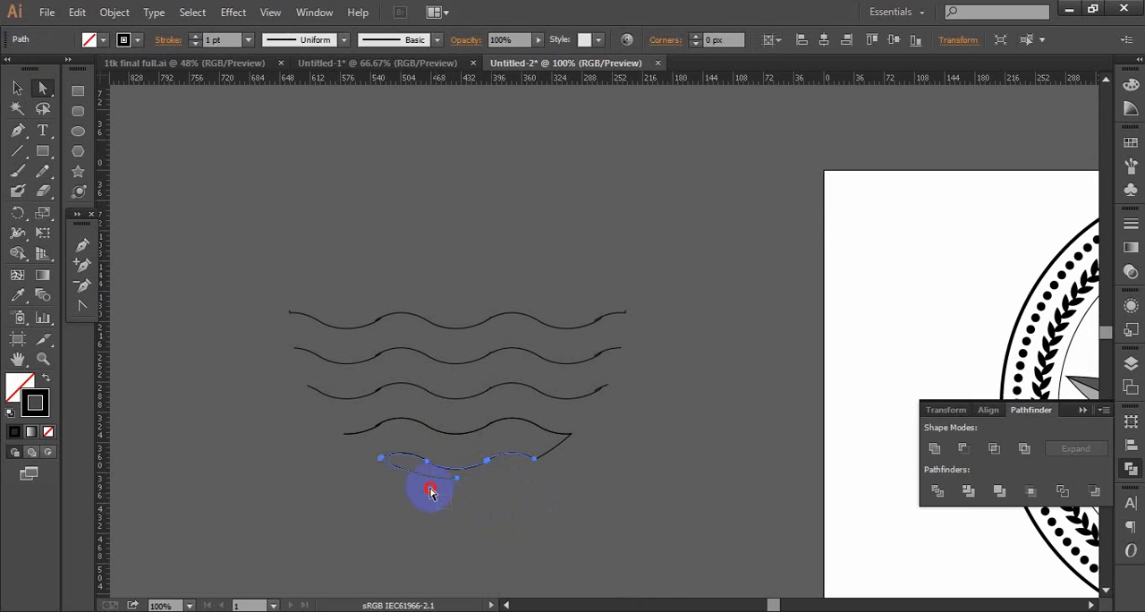
{"action": "left_click", "coordinate": [409, 481]}
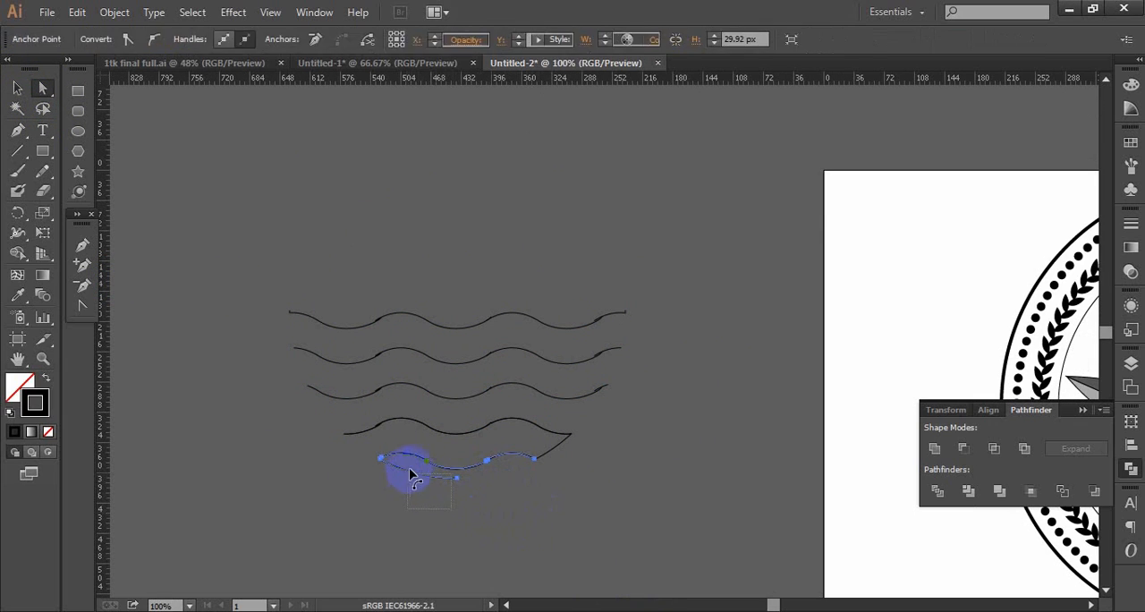
{"action": "left_click", "coordinate": [556, 499]}
{"action": "left_click_drag", "start_coordinate": [554, 452], "coordinate": [598, 468]}
{"action": "left_click", "coordinate": [648, 425]}
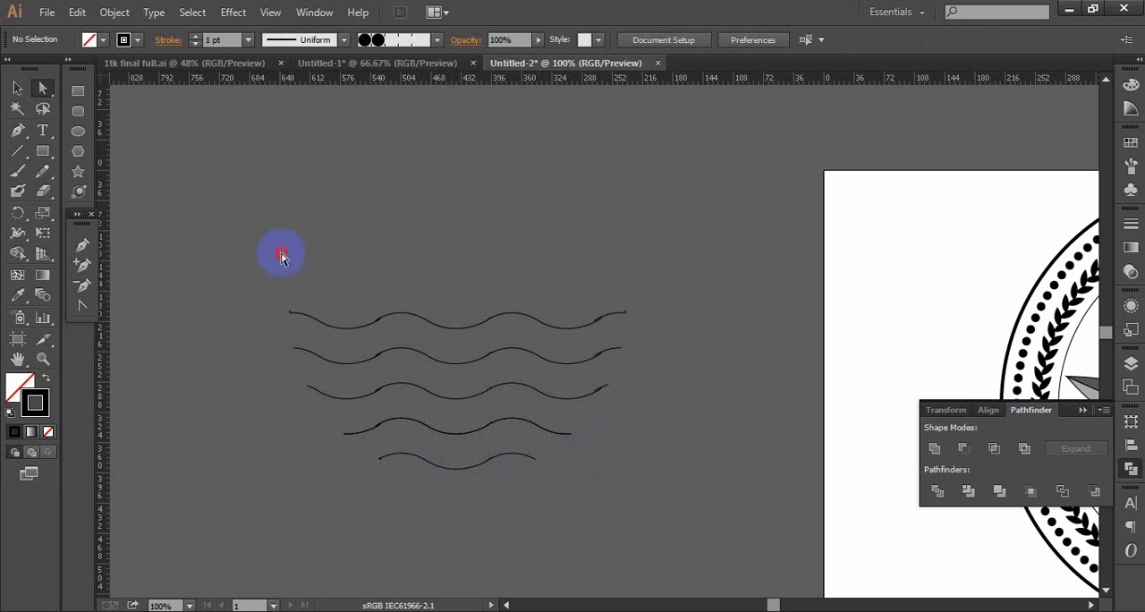
- Select all five trimmed wave lines and set their stroke weight to 8 pt
{"action": "left_click_drag", "start_coordinate": [626, 523], "coordinate": [626, 523]}
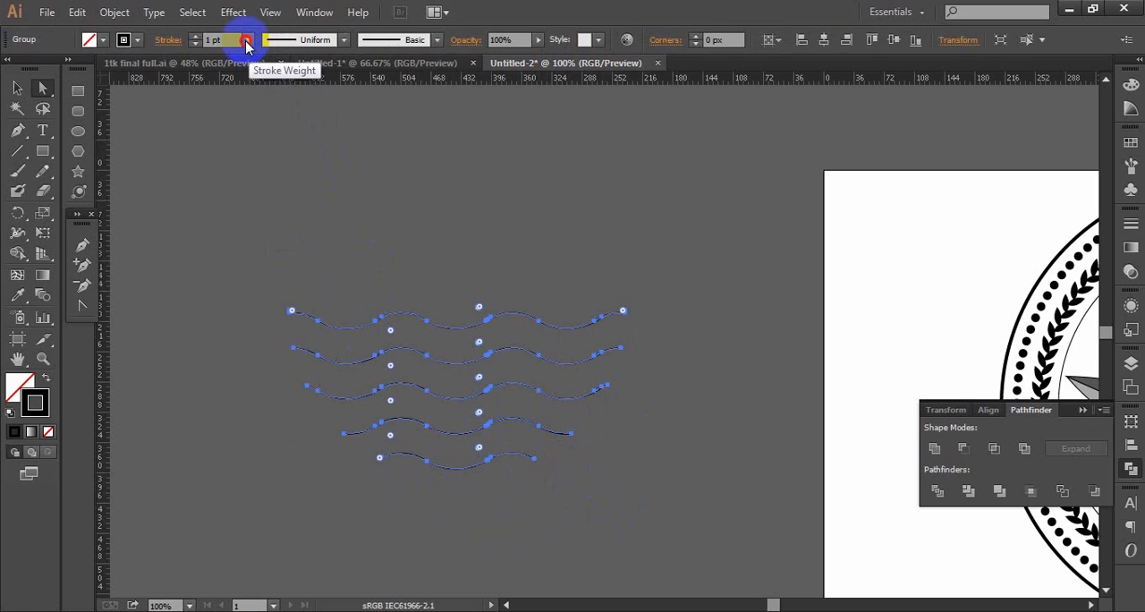
{"action": "left_click", "coordinate": [248, 39]}
{"action": "left_click", "coordinate": [267, 243]}
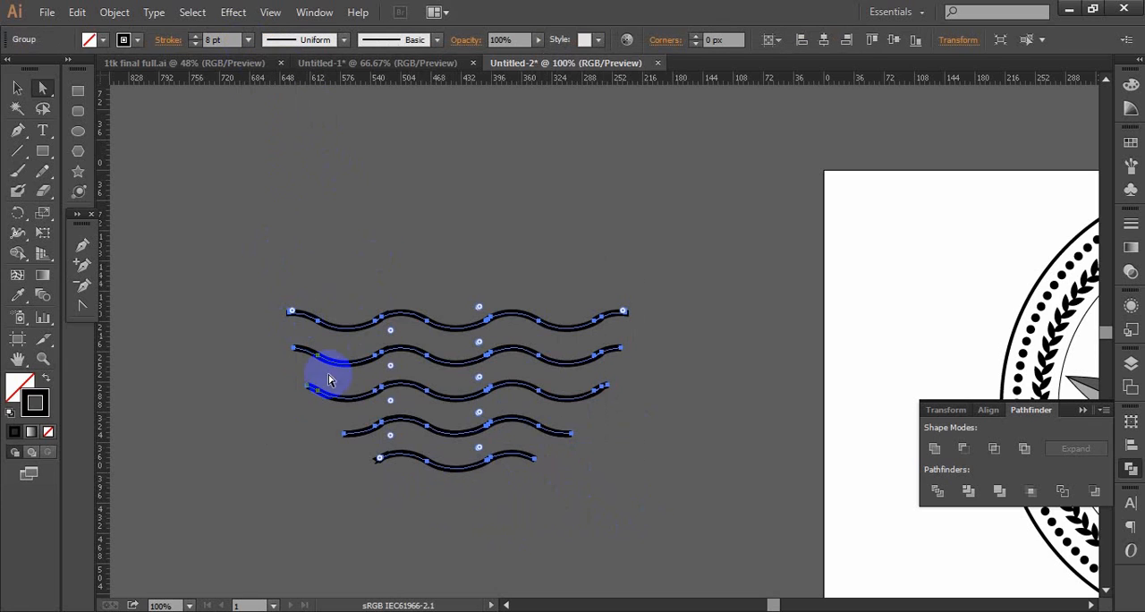
- Move the whole wave group into the round badge, directly beneath the lotus
{"action": "left_click", "coordinate": [647, 419], "text": "ctrl+alt"}
{"action": "left_click", "coordinate": [647, 418], "text": "ctrl+alt"}
{"action": "left_click_drag", "start_coordinate": [671, 345], "coordinate": [453, 416]}
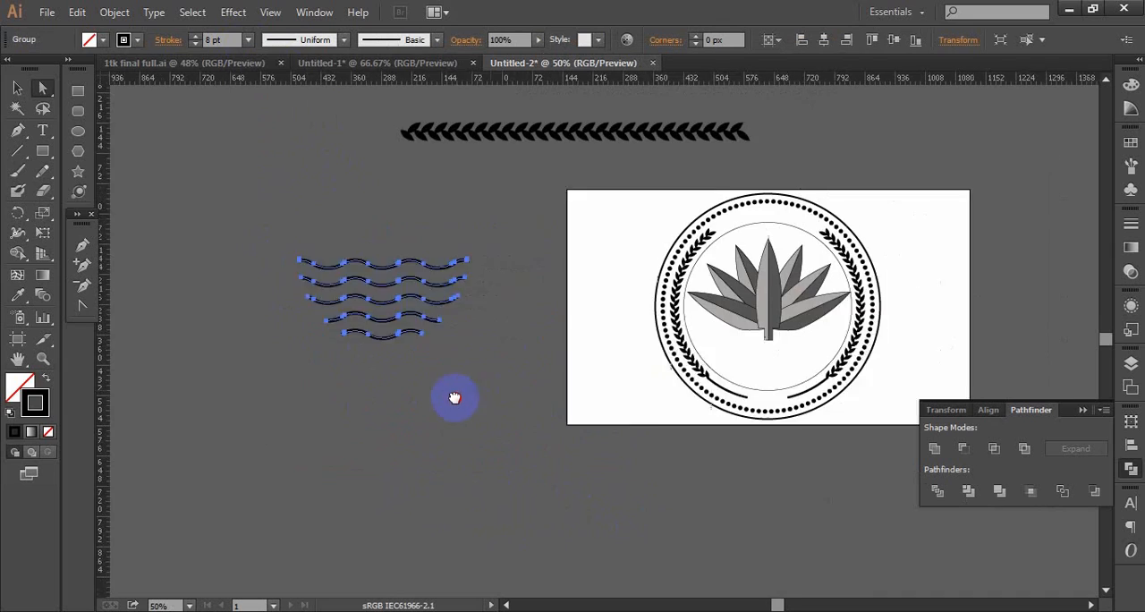
{"action": "left_click", "coordinate": [15, 89]}
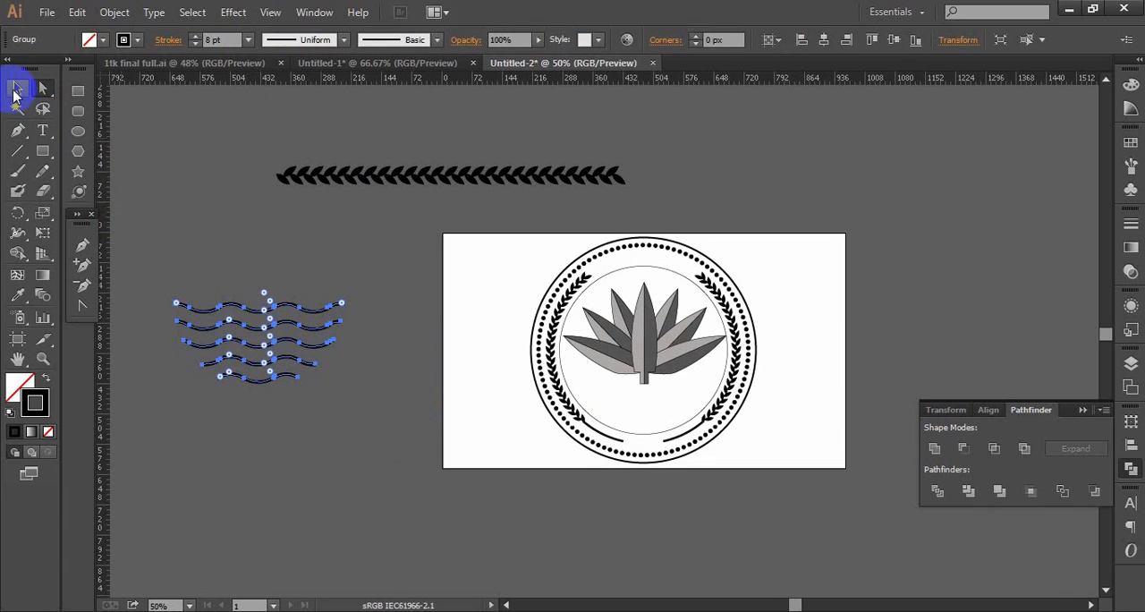
{"action": "left_click", "coordinate": [15, 88]}
{"action": "left_click", "coordinate": [315, 301]}
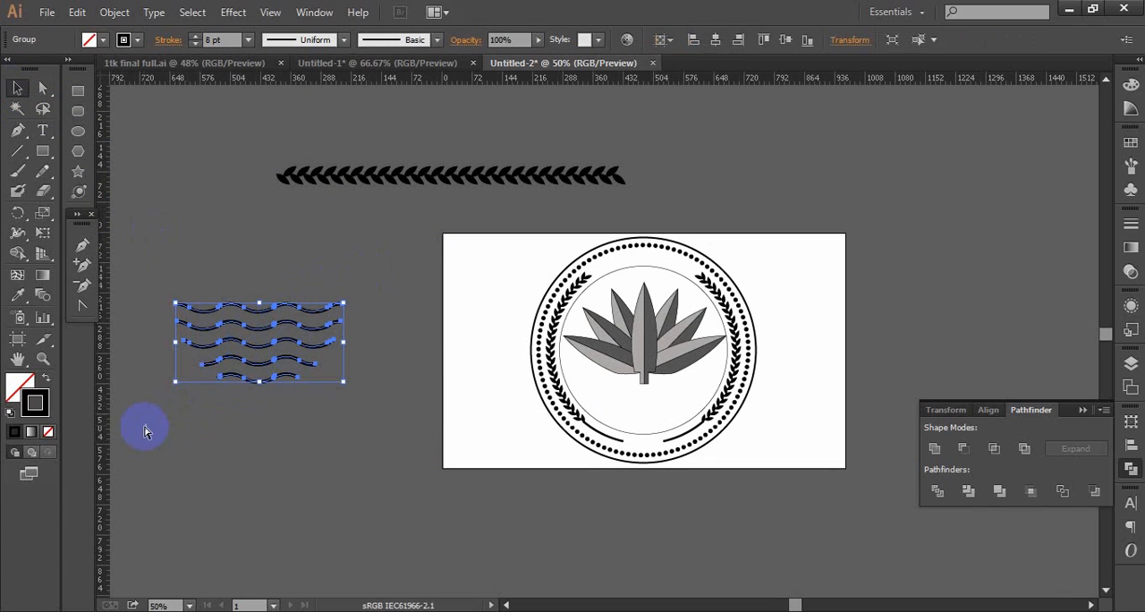
{"action": "left_click", "coordinate": [259, 367]}
{"action": "left_click_drag", "start_coordinate": [331, 380], "coordinate": [655, 418]}
{"action": "scroll", "coordinate": [660, 414], "scroll_direction": "up", "scroll_amount": 2}
{"action": "left_click_drag", "start_coordinate": [555, 242], "coordinate": [543, 469]}
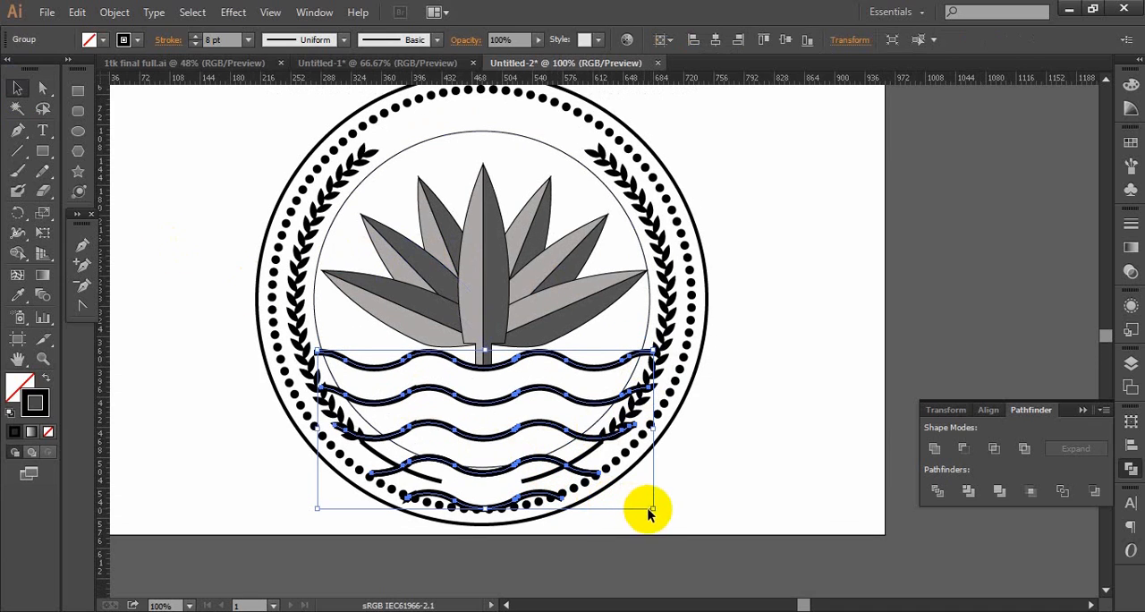
- Scale the wave group down to fit between the leaf branches and nudge it up against the lotus stem
{"action": "left_click_drag", "start_coordinate": [651, 510], "coordinate": [609, 490]}
{"action": "key", "text": "Up"}
{"action": "key", "text": "Up"}
{"action": "key", "text": "Up"}
{"action": "key", "text": "Up"}
{"action": "key", "text": "Up"}
{"action": "key", "text": "Up"}
{"action": "key", "text": "Up"}
{"action": "key", "text": "Up"}
{"action": "key", "text": "Up"}
{"action": "key", "text": "Up"}
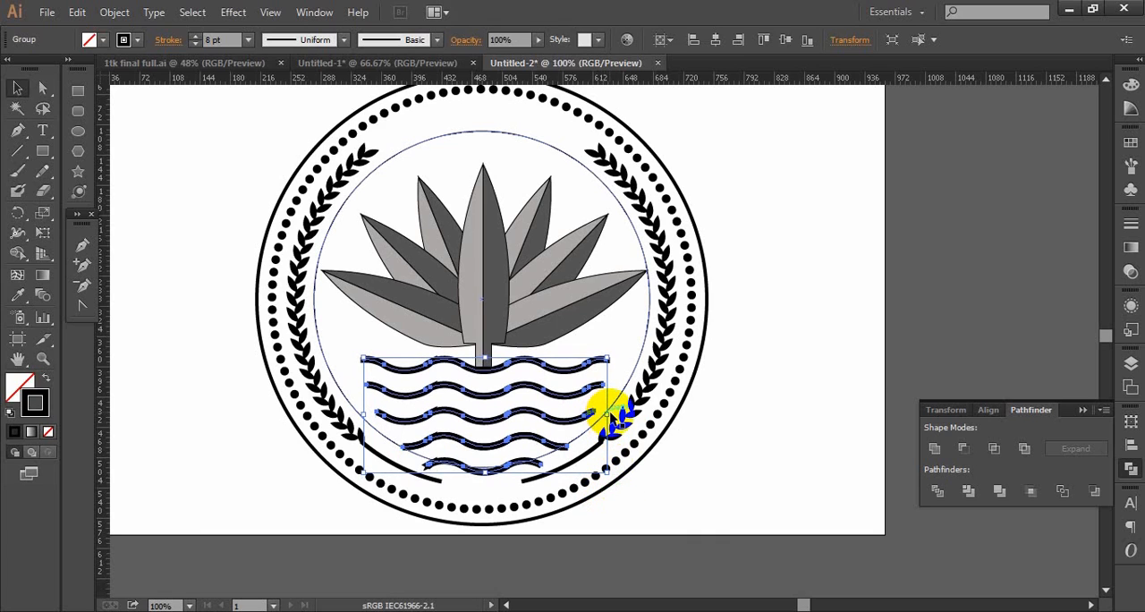
- Widen the wave group slightly on both sides, reduce its height to sit within the inner circle, and deselect
{"action": "left_click_drag", "start_coordinate": [606, 414], "coordinate": [613, 411]}
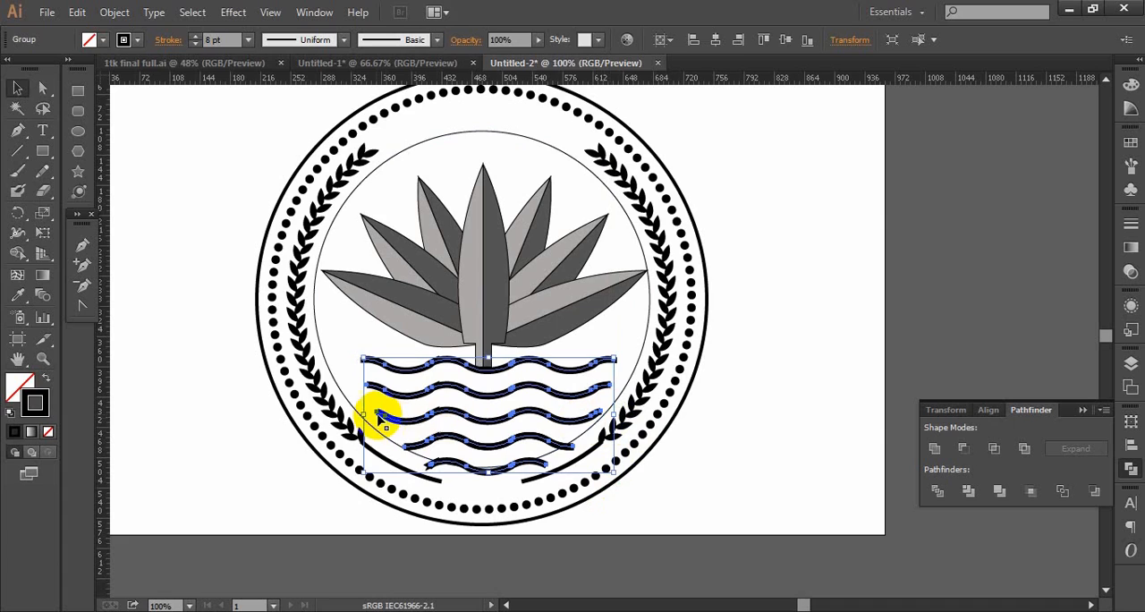
{"action": "left_click_drag", "start_coordinate": [365, 415], "coordinate": [354, 414]}
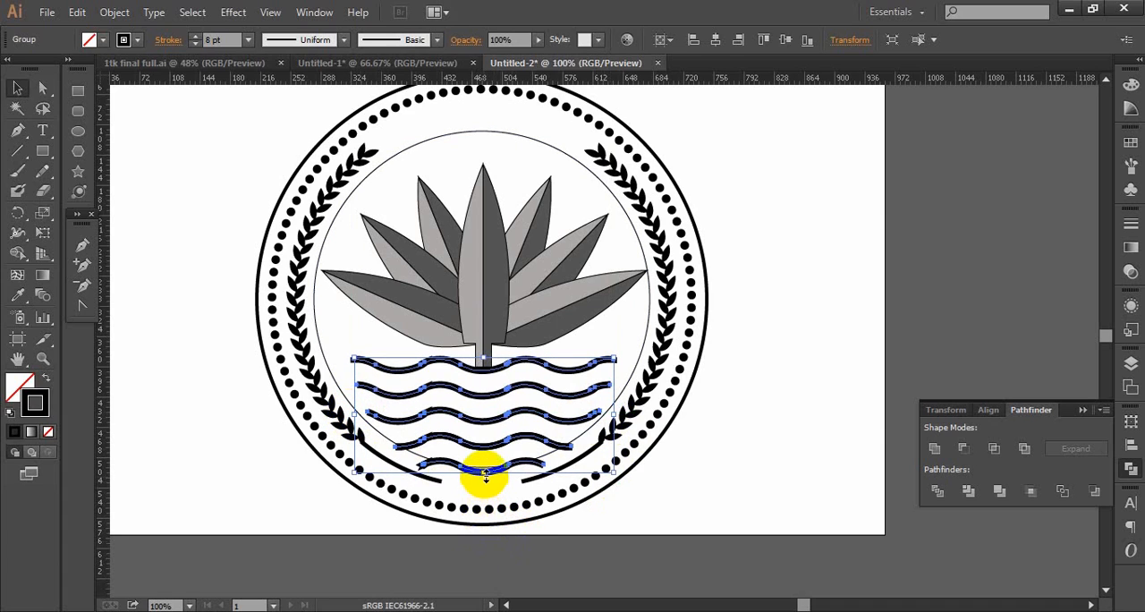
{"action": "left_click_drag", "start_coordinate": [484, 475], "coordinate": [499, 448]}
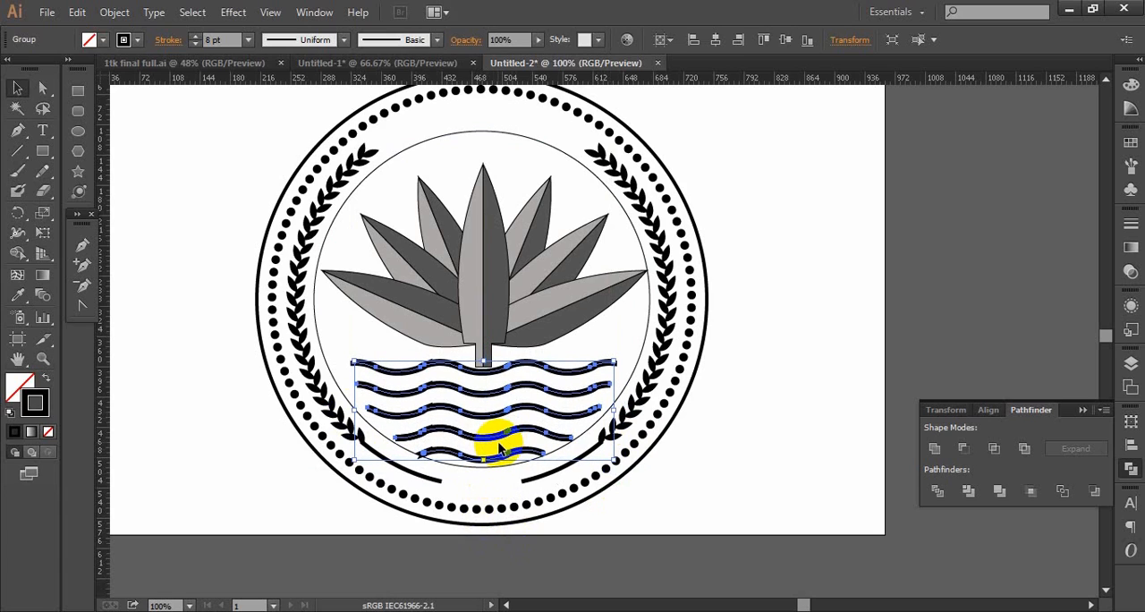
{"action": "key", "text": "Up"}
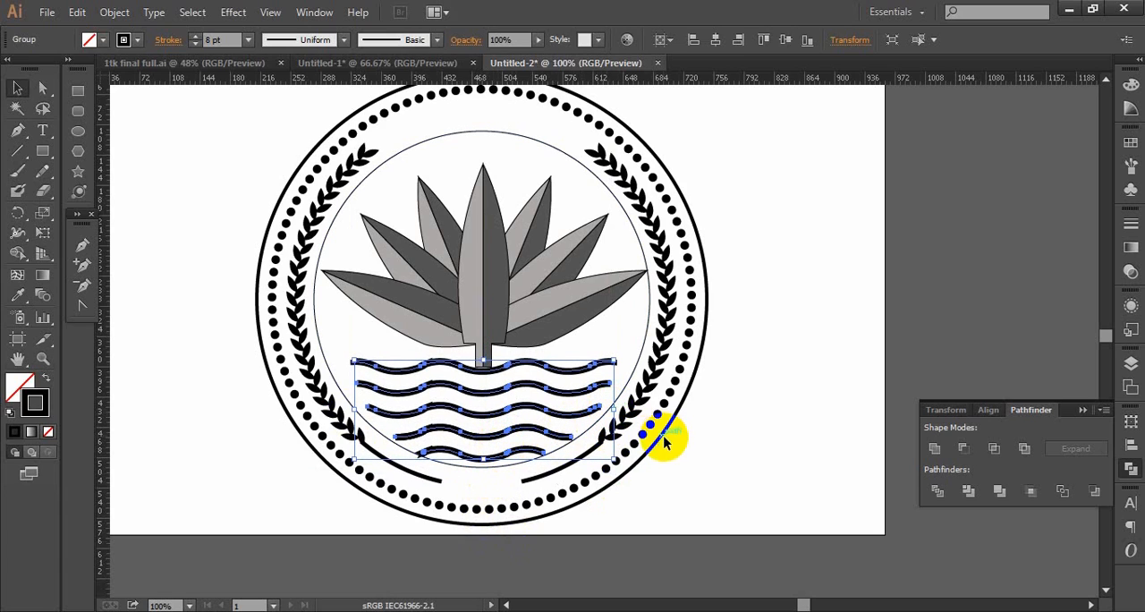
{"action": "left_click", "coordinate": [778, 434]}
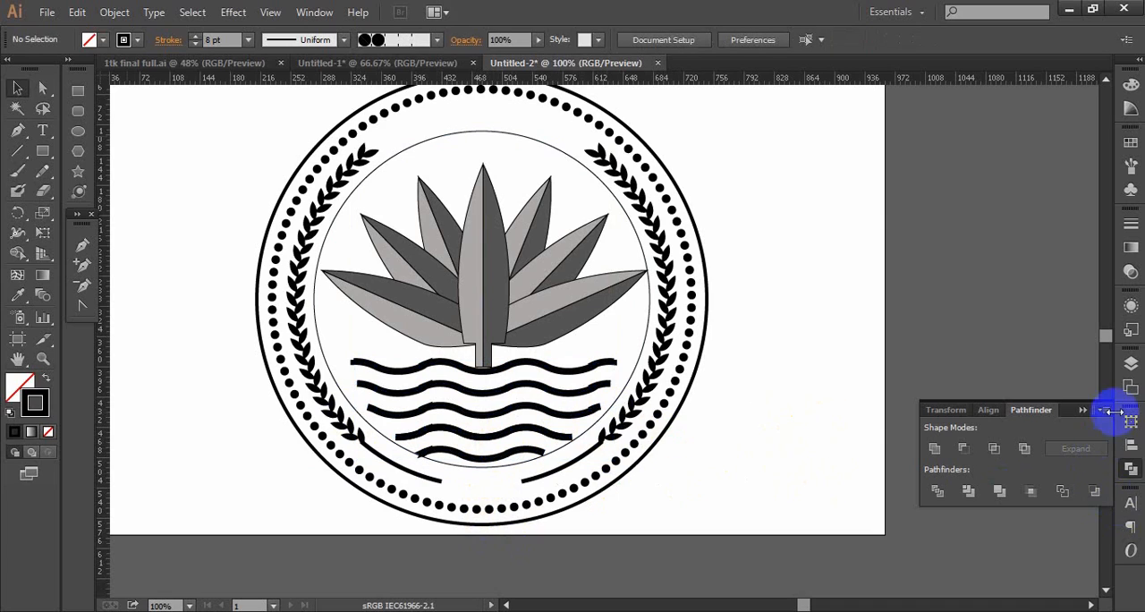
- Hide the badge's thin inner guide circle path
{"action": "left_click", "coordinate": [1131, 364]}
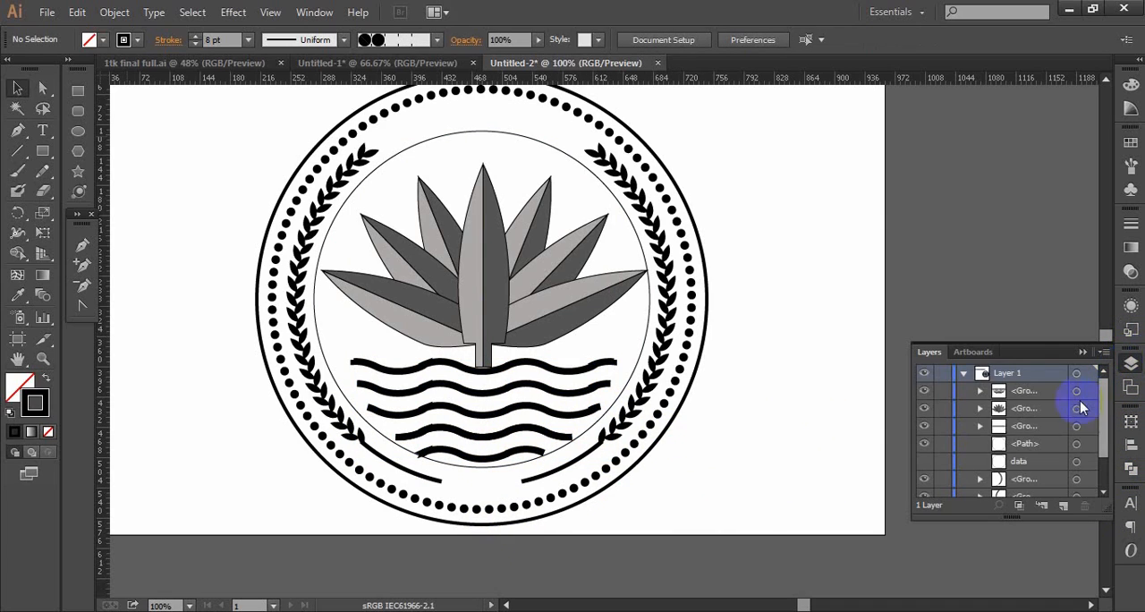
{"action": "left_click", "coordinate": [649, 309]}
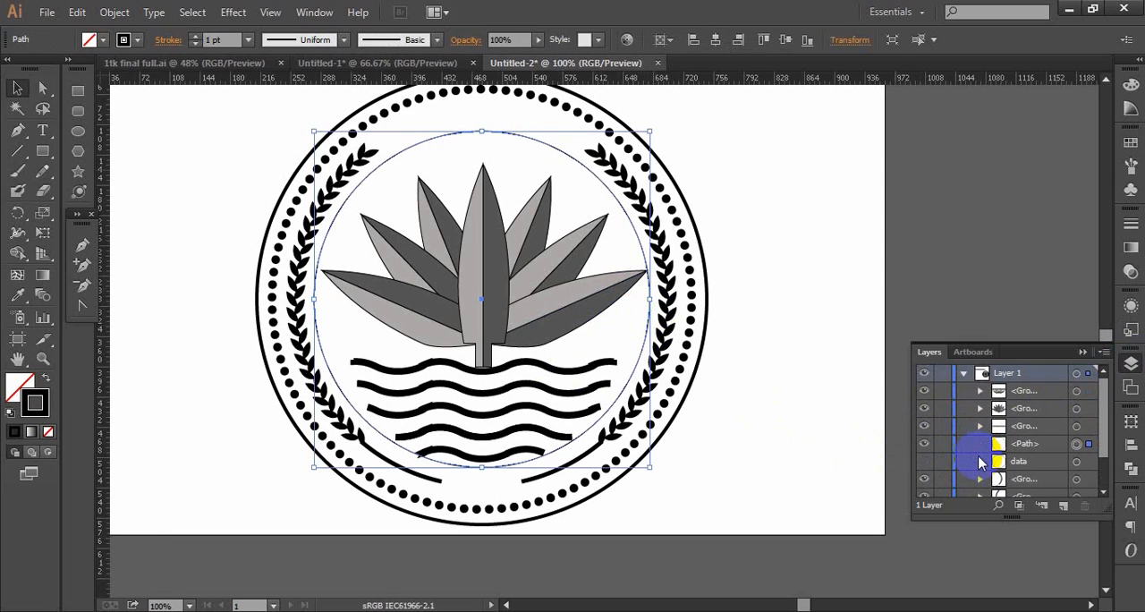
{"action": "left_click", "coordinate": [925, 444]}
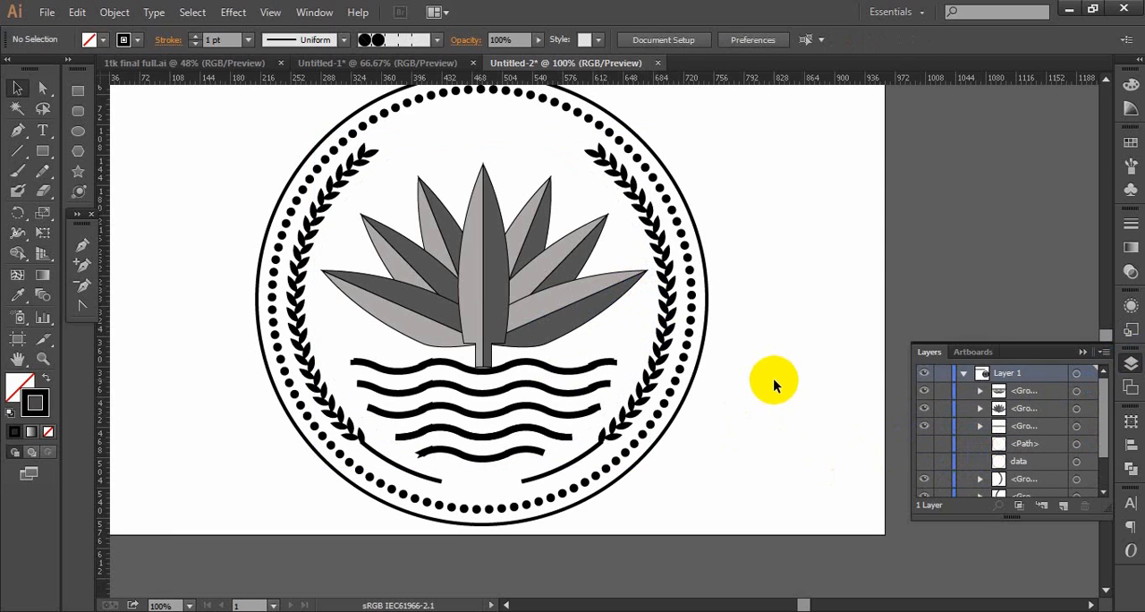
- Ungroup the badge's left leaf branch repeatedly until its individual leaves are separate objects
{"action": "left_click_drag", "start_coordinate": [534, 241], "coordinate": [585, 333]}
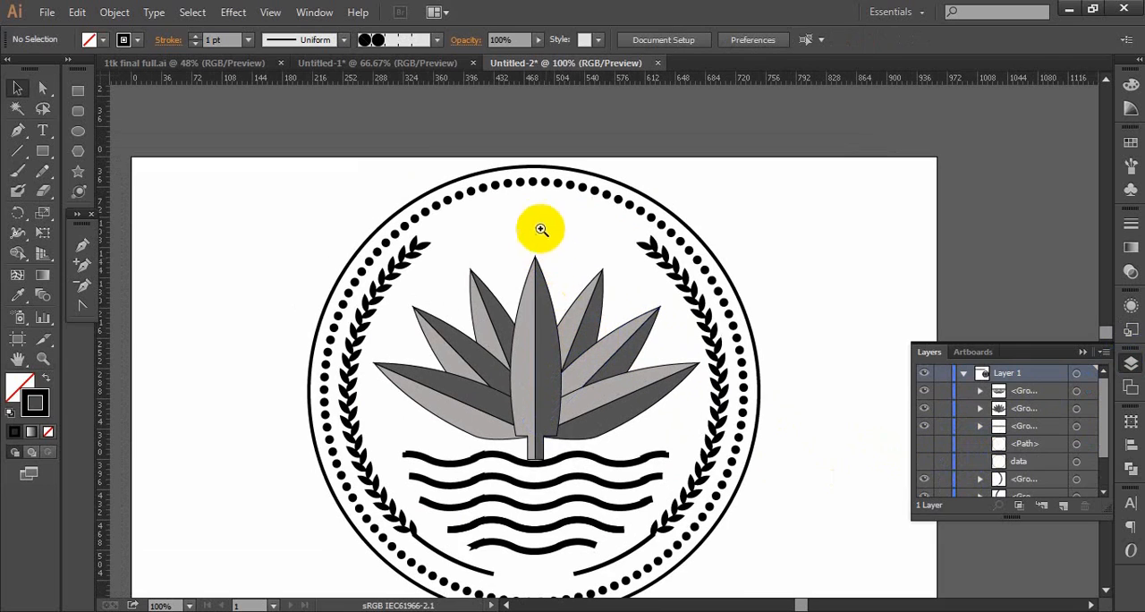
{"action": "left_click_drag", "start_coordinate": [472, 320], "coordinate": [568, 324]}
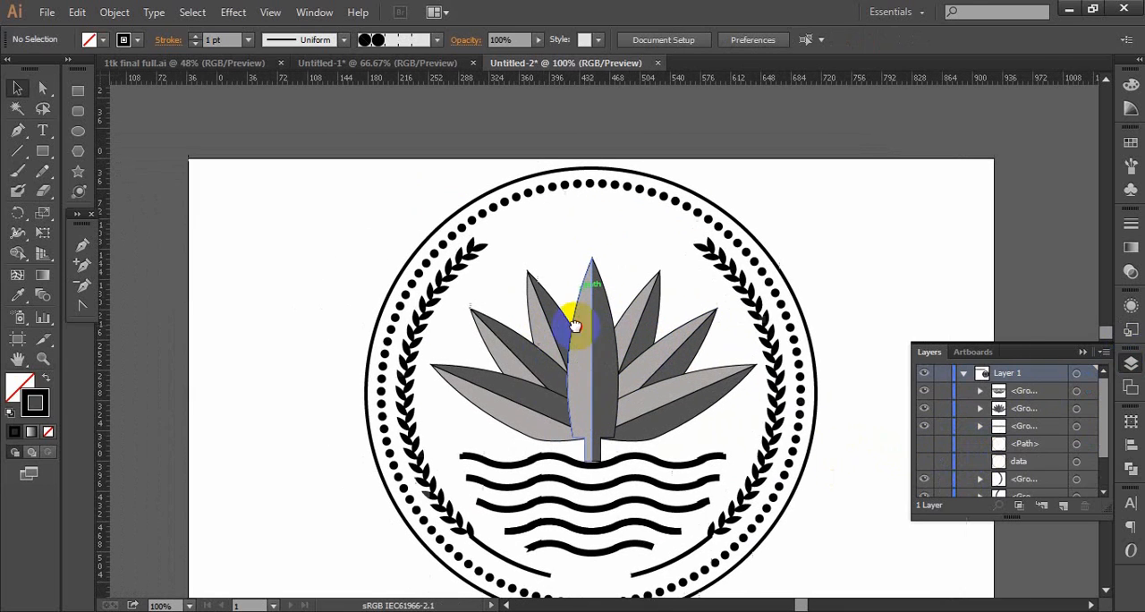
{"action": "left_click", "coordinate": [505, 248]}
{"action": "right_click", "coordinate": [509, 245]}
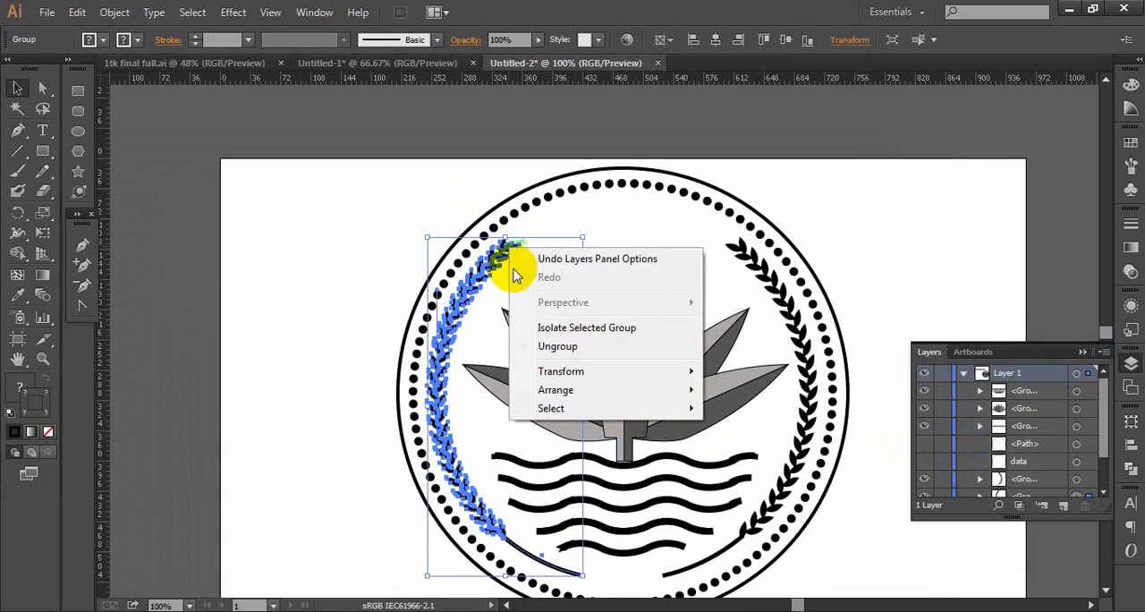
{"action": "left_click", "coordinate": [557, 346]}
{"action": "left_click", "coordinate": [543, 255]}
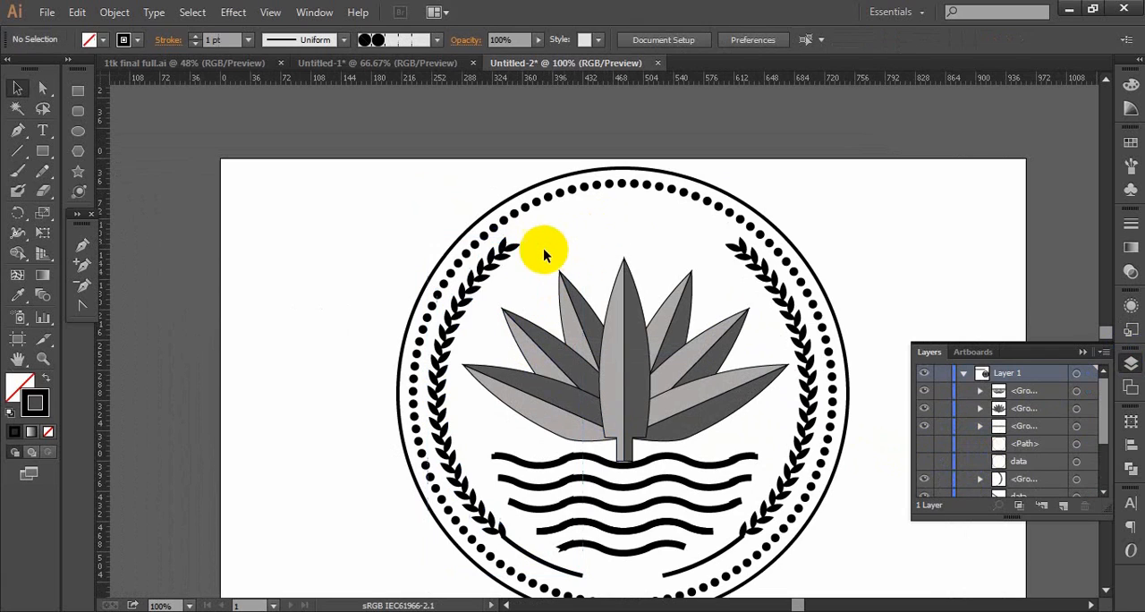
{"action": "left_click", "coordinate": [512, 250]}
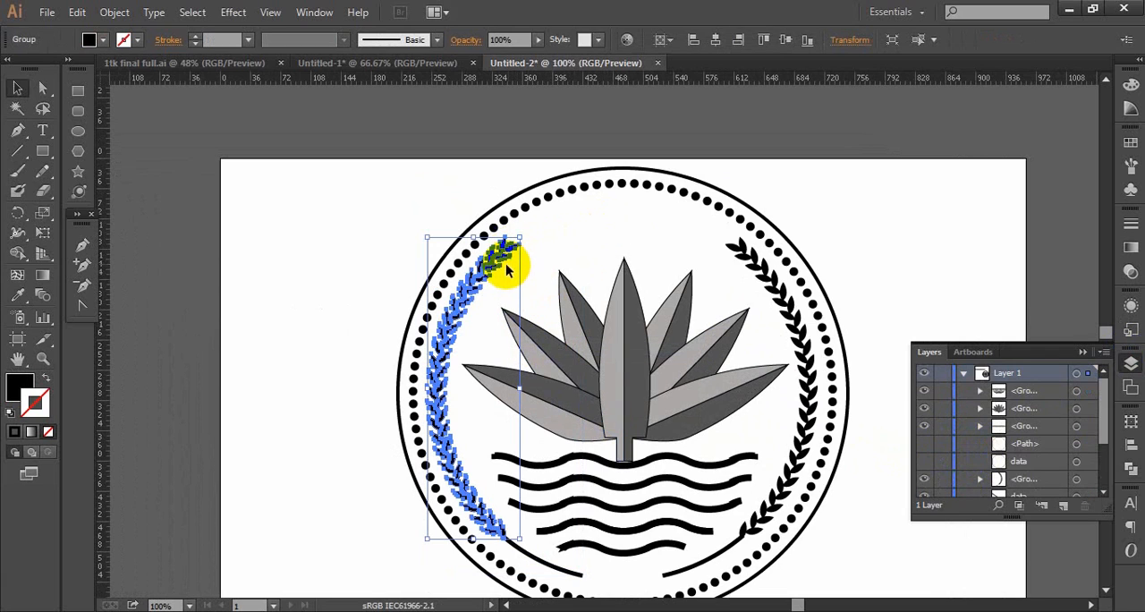
{"action": "right_click", "coordinate": [502, 256]}
{"action": "left_click", "coordinate": [524, 348]}
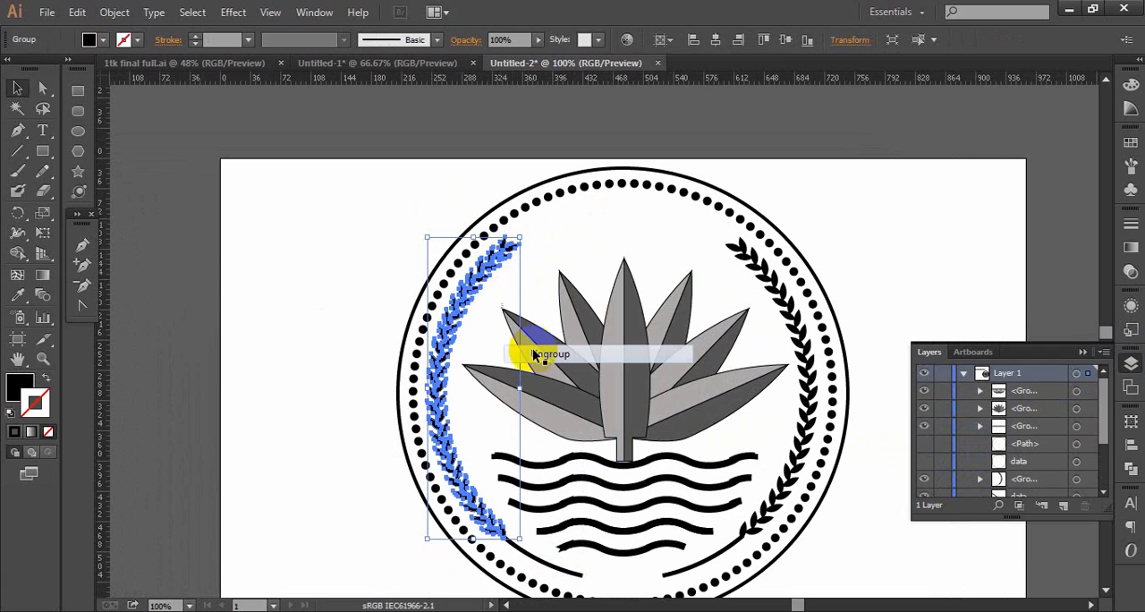
{"action": "right_click", "coordinate": [502, 256]}
{"action": "left_click", "coordinate": [673, 230]}
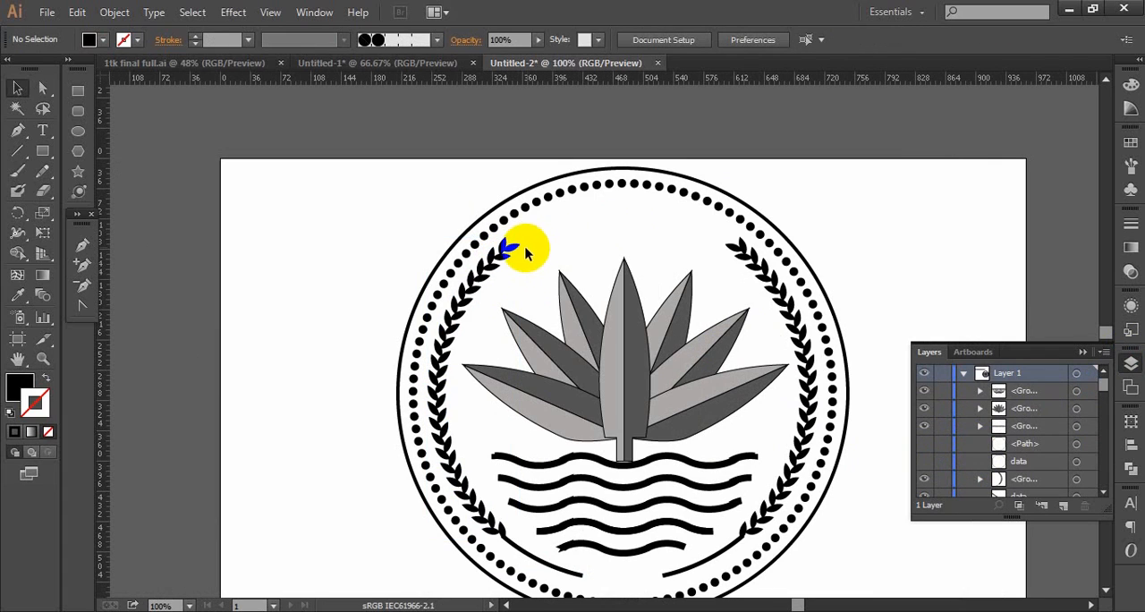
- Copy the single leaf at the upper tip of the left branch and undo the branch's ungrouping
{"action": "left_click_drag", "start_coordinate": [512, 251], "coordinate": [532, 362]}
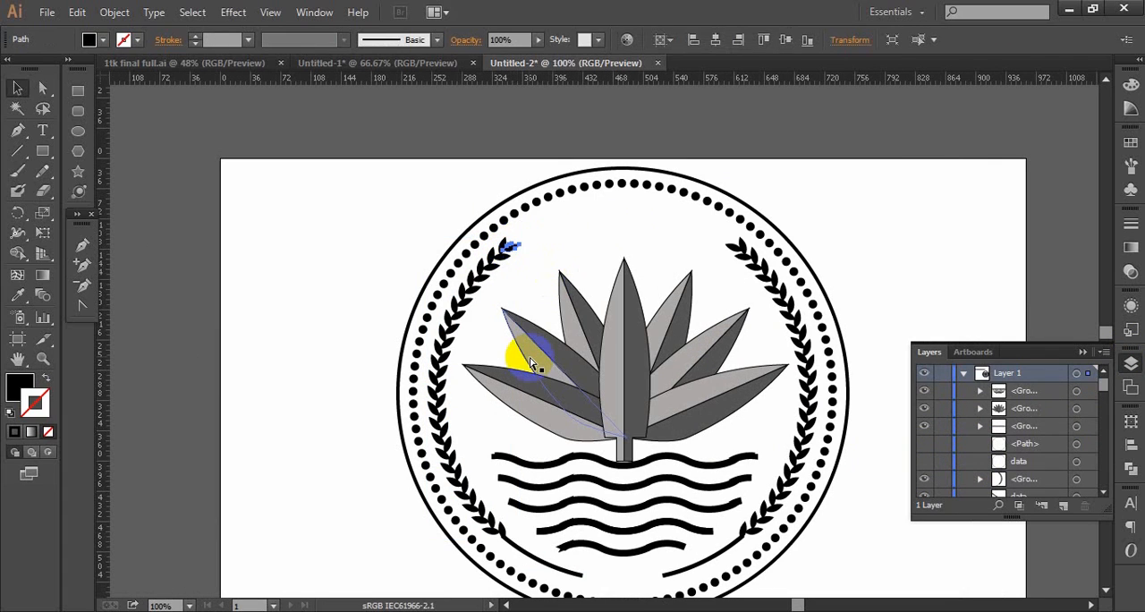
{"action": "left_click", "coordinate": [547, 222]}
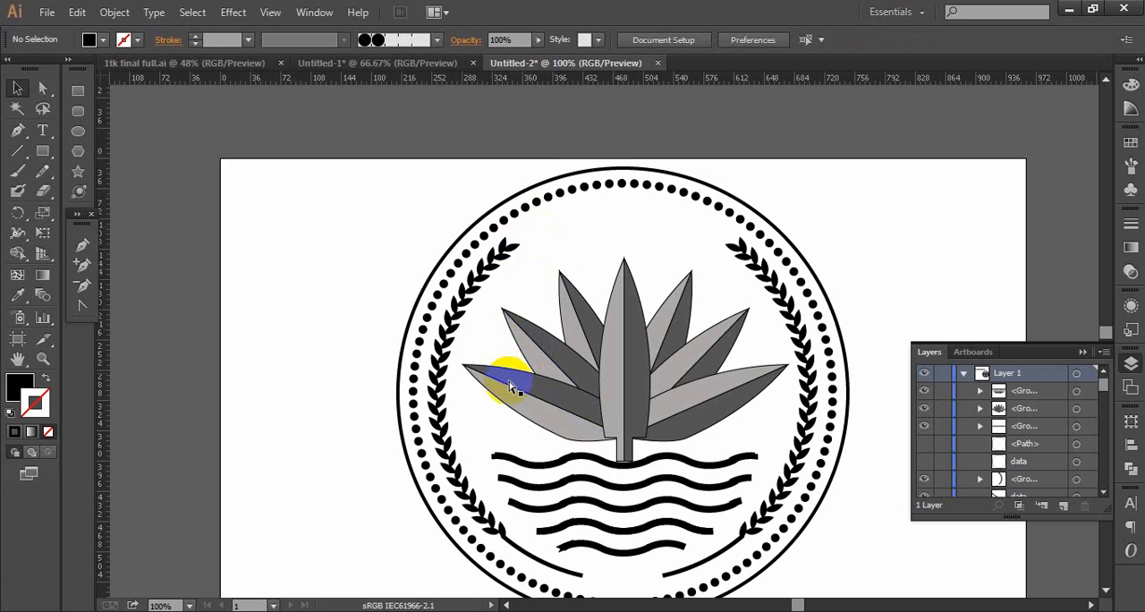
{"action": "left_click_drag", "start_coordinate": [512, 386], "coordinate": [496, 404]}
{"action": "key", "text": "ctrl+z"}
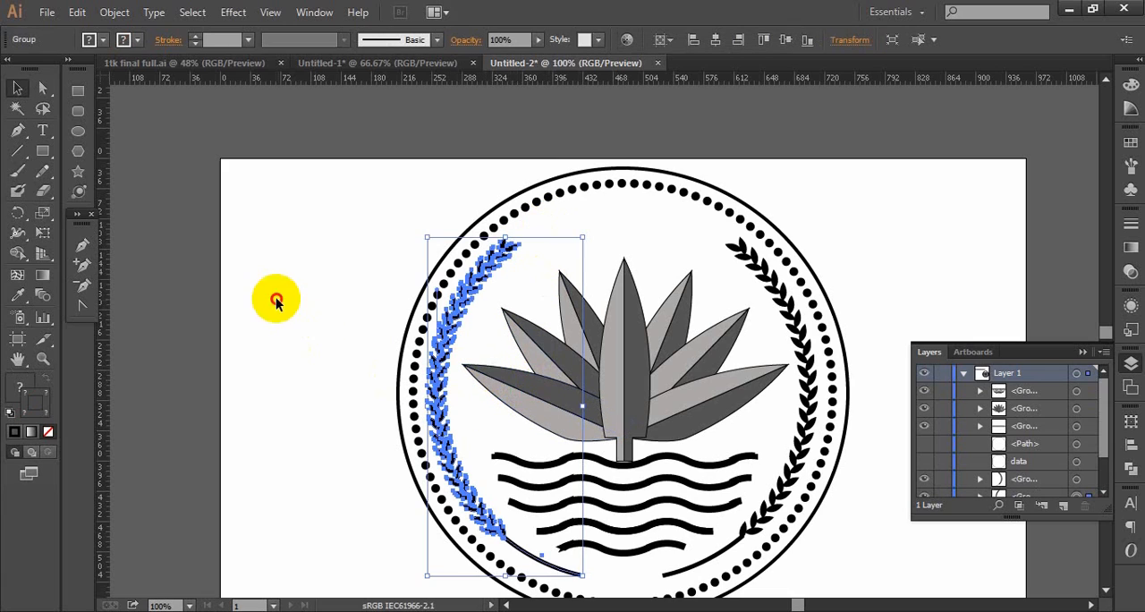
- Paste the copied leaf and move it onto the blank part of the artboard beside the badge
{"action": "left_click", "coordinate": [285, 331]}
{"action": "key", "text": "ctrl+v"}
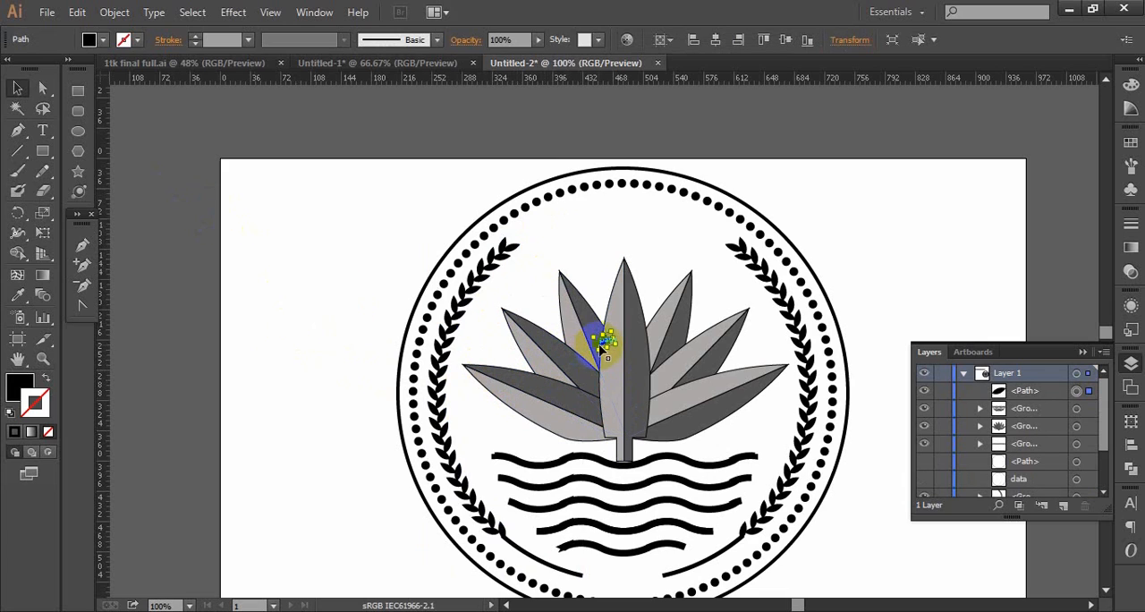
{"action": "left_click_drag", "start_coordinate": [604, 343], "coordinate": [373, 326]}
- Create a copy of the pasted leaf reflected across the vertical axis
{"action": "left_click", "coordinate": [368, 286], "text": "ctrl"}
{"action": "left_click", "coordinate": [374, 286], "text": "ctrl"}
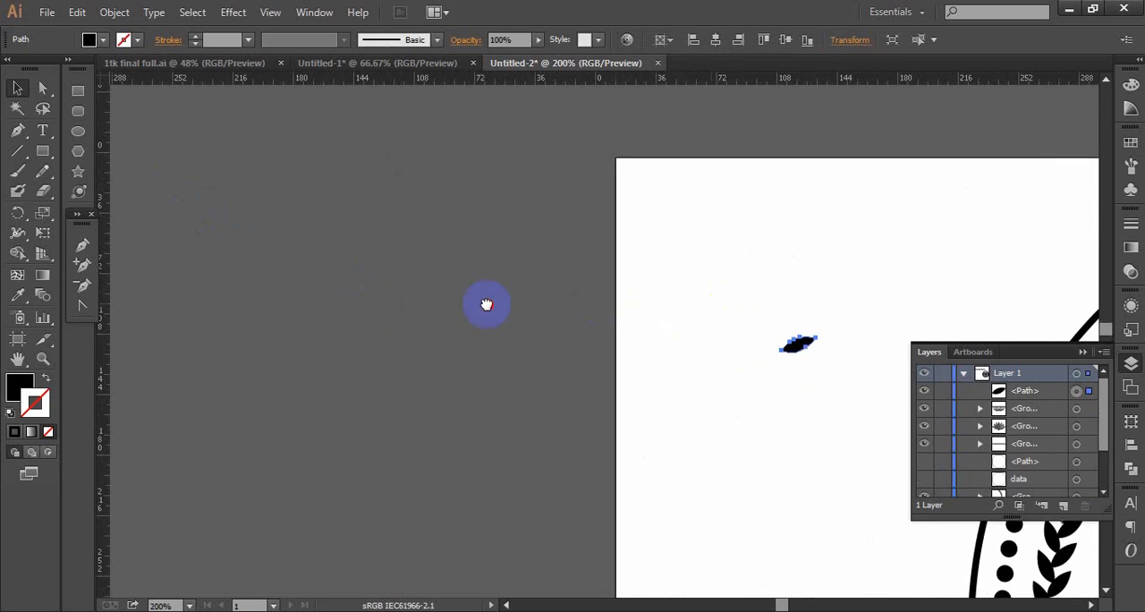
{"action": "left_click_drag", "start_coordinate": [721, 307], "coordinate": [410, 293]}
{"action": "left_click", "coordinate": [599, 351], "text": "ctrl"}
{"action": "left_click", "coordinate": [598, 350], "text": "ctrl"}
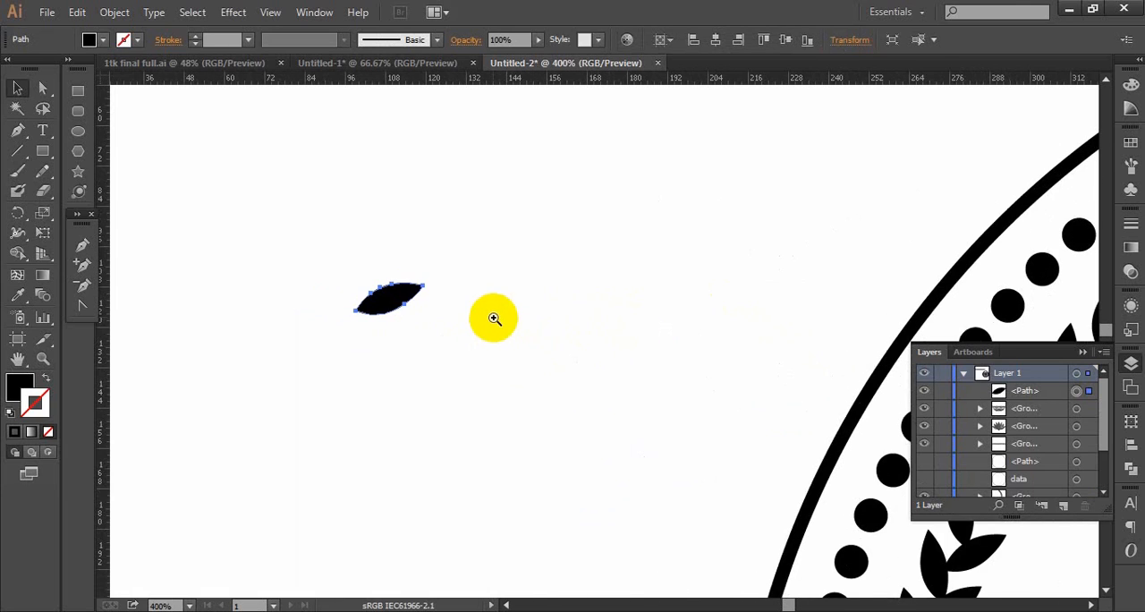
{"action": "left_click", "coordinate": [493, 318], "text": "ctrl"}
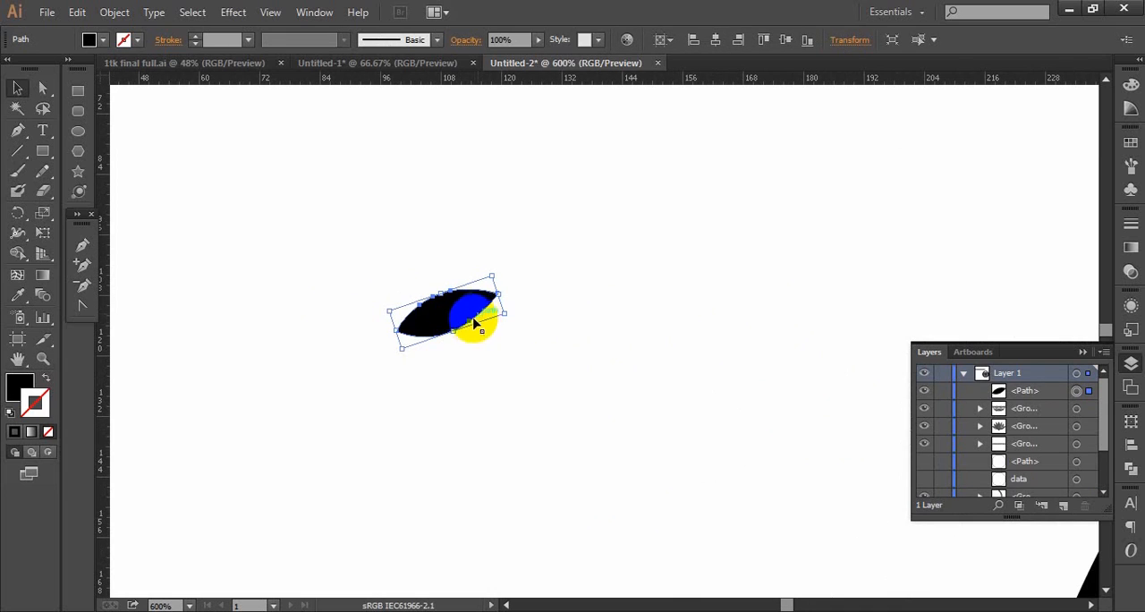
{"action": "right_click", "coordinate": [467, 311]}
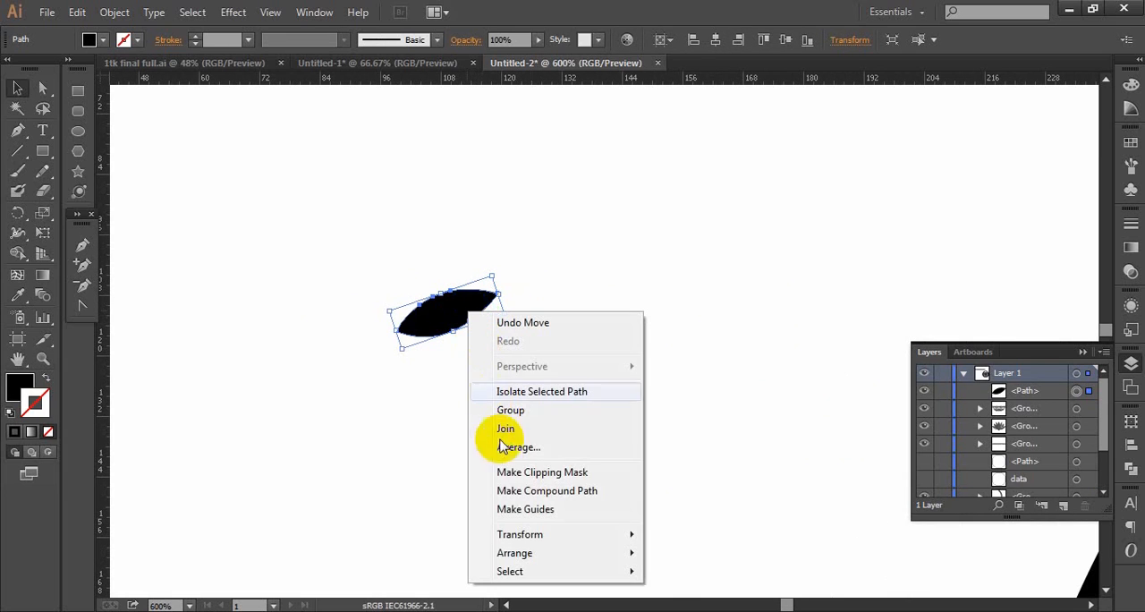
{"action": "mouse_move", "coordinate": [512, 535]}
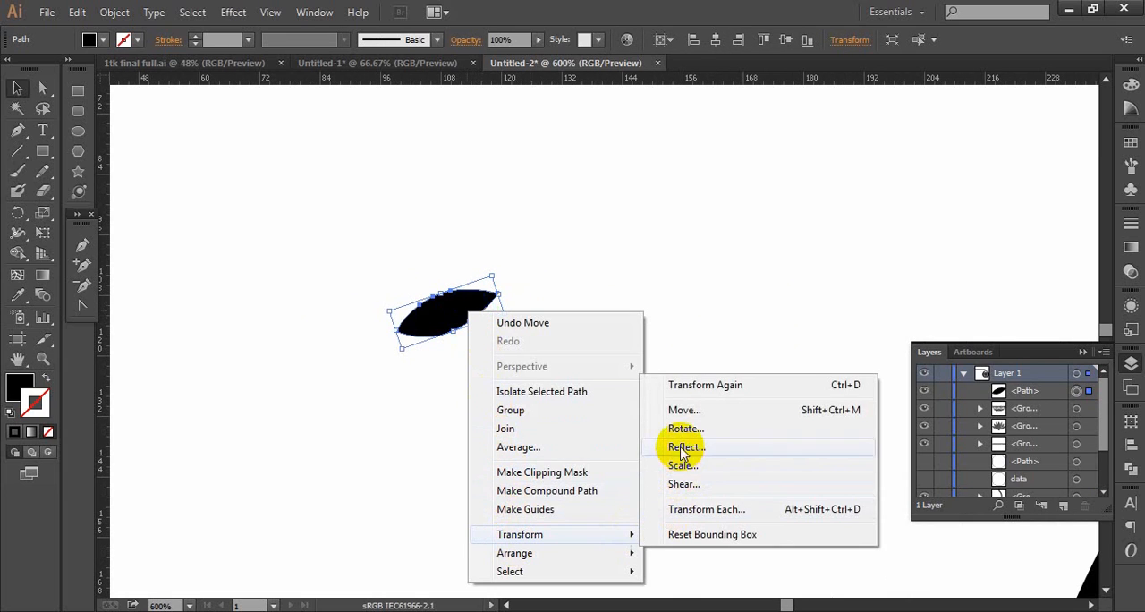
{"action": "left_click", "coordinate": [677, 444]}
{"action": "left_click", "coordinate": [767, 414]}
{"action": "left_click", "coordinate": [454, 320]}
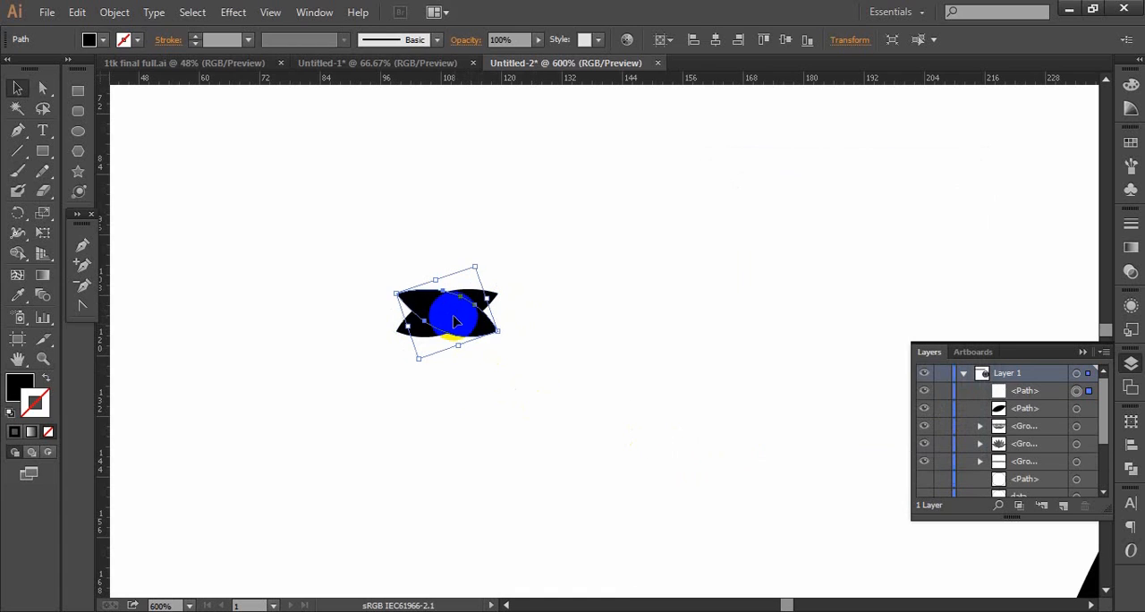
{"action": "mouse_move", "coordinate": [452, 319]}
{"action": "left_mouse_down"}
{"action": "mouse_move", "coordinate": [361, 312]}
{"action": "mouse_move", "coordinate": [454, 329]}
{"action": "left_mouse_up"}
{"action": "left_click", "coordinate": [428, 381]}
{"action": "left_click", "coordinate": [400, 313]}
{"action": "left_click", "coordinate": [466, 319]}
{"action": "left_click_drag", "start_coordinate": [465, 320], "coordinate": [453, 316]}
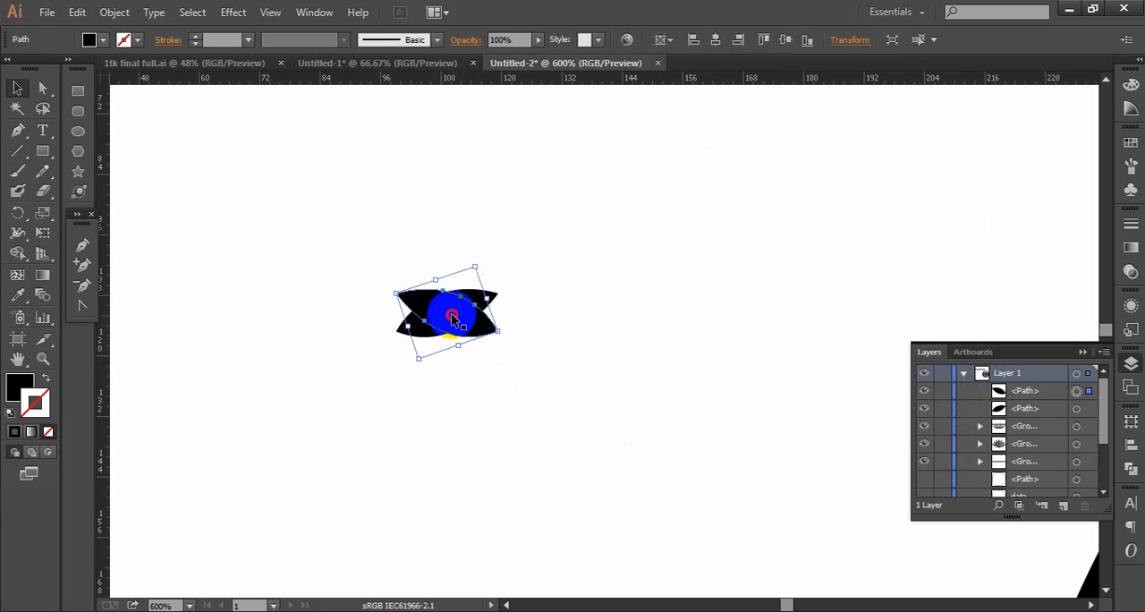
{"action": "left_click", "coordinate": [420, 313]}
{"action": "left_click_drag", "start_coordinate": [466, 322], "coordinate": [449, 328]}
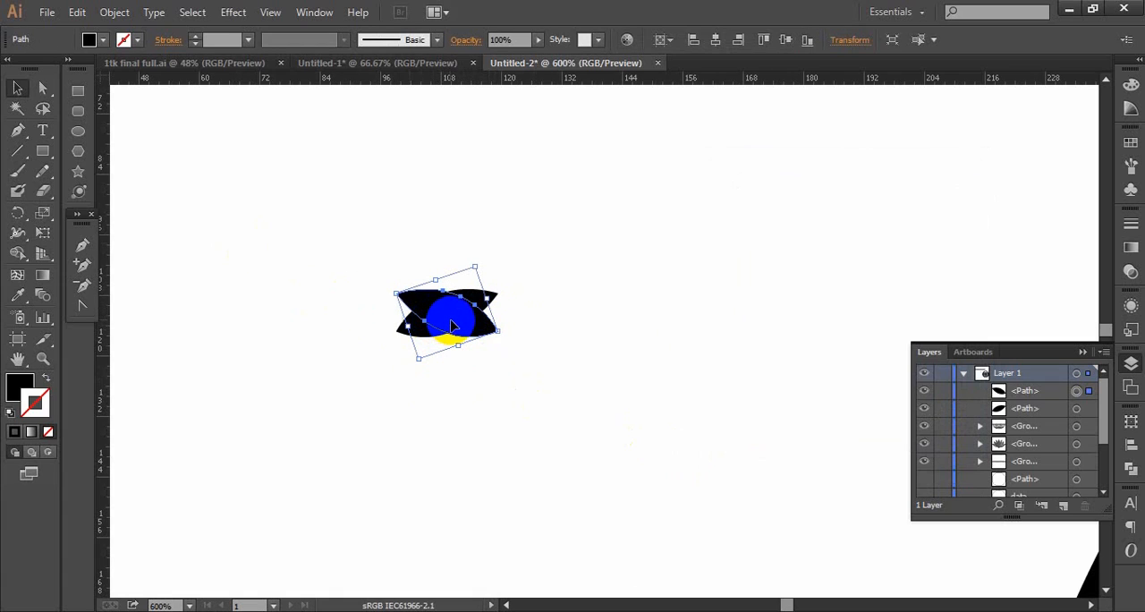
{"action": "key", "text": "ctrl+shift+a"}
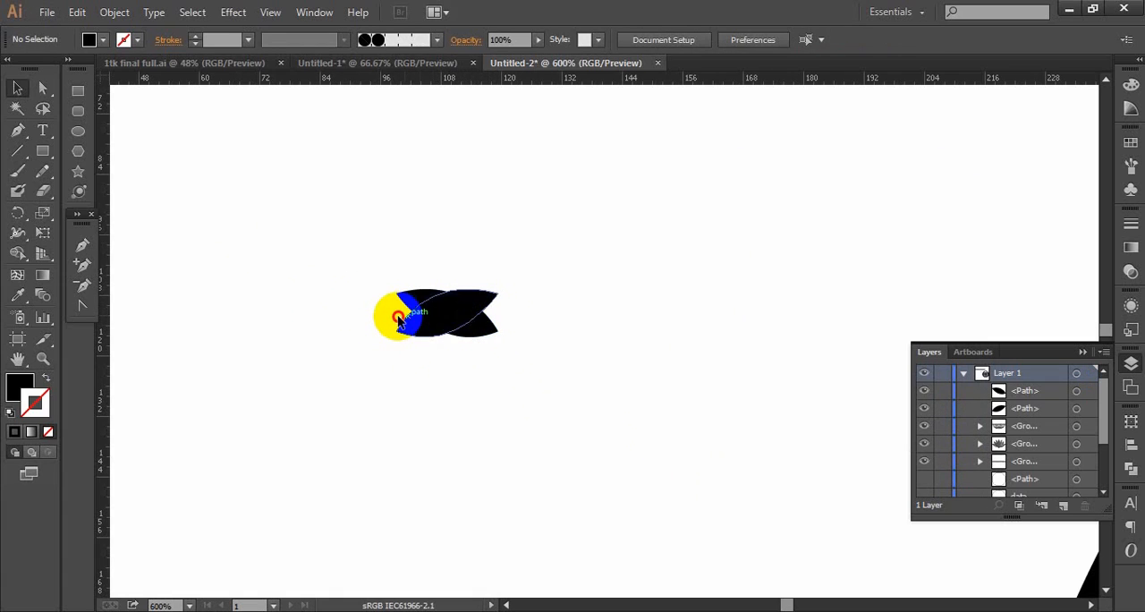
- Move one leaf sideways so the mirrored pair meets at the base in a V, and scale both leaves down together
{"action": "left_click_drag", "start_coordinate": [425, 307], "coordinate": [341, 326]}
{"action": "left_click", "coordinate": [277, 271]}
{"action": "left_click_drag", "start_coordinate": [277, 271], "coordinate": [486, 384]}
{"action": "left_click_drag", "start_coordinate": [502, 344], "coordinate": [488, 259]}
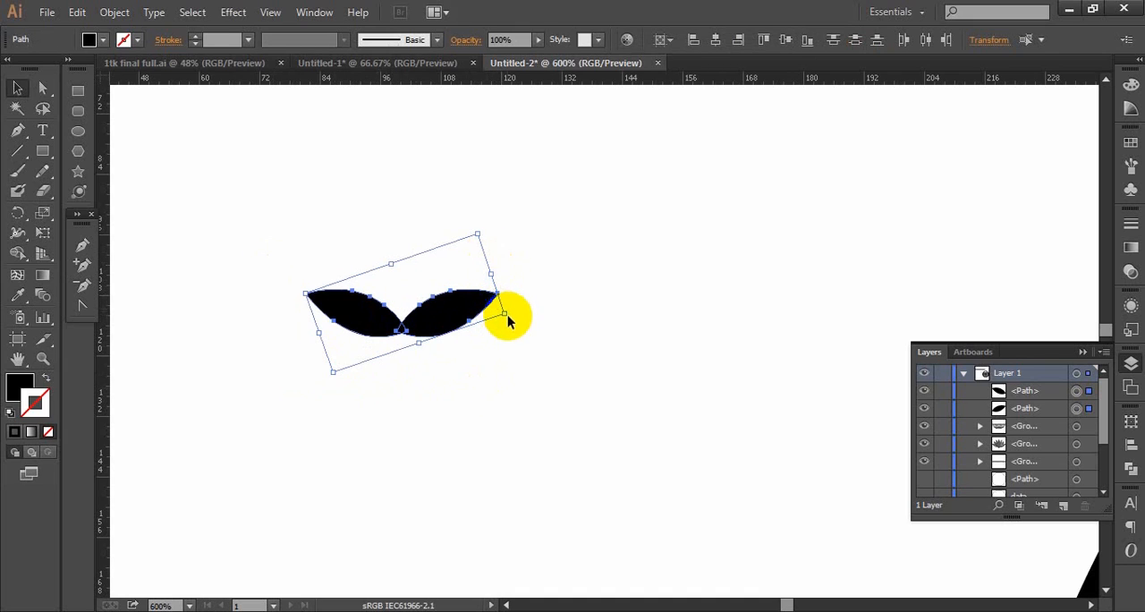
{"action": "left_click_drag", "start_coordinate": [507, 312], "coordinate": [472, 309]}
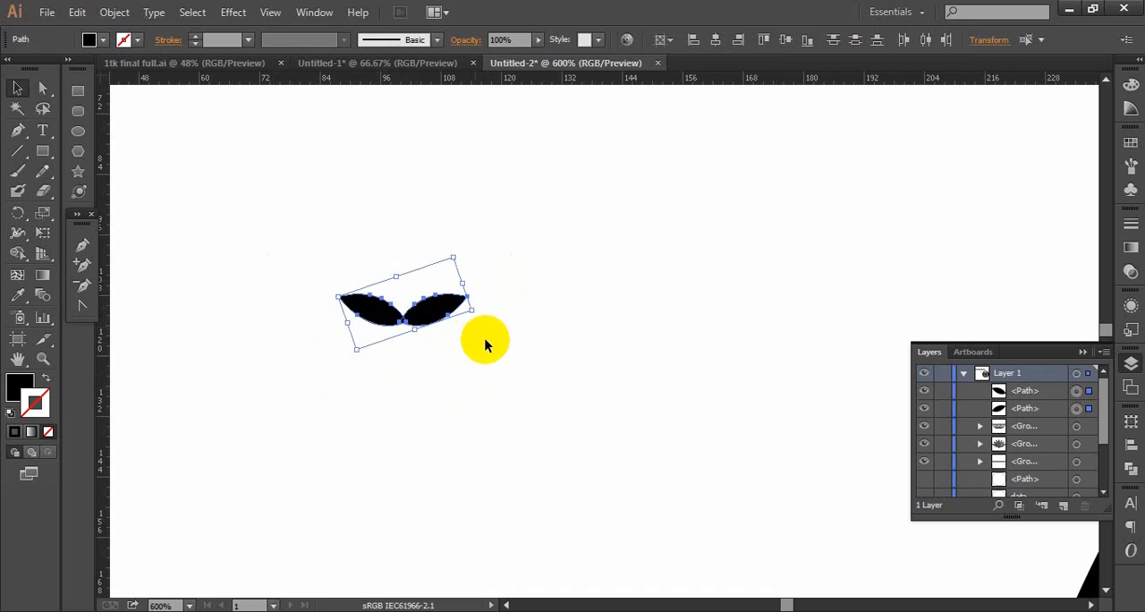
{"action": "left_click", "coordinate": [495, 380]}
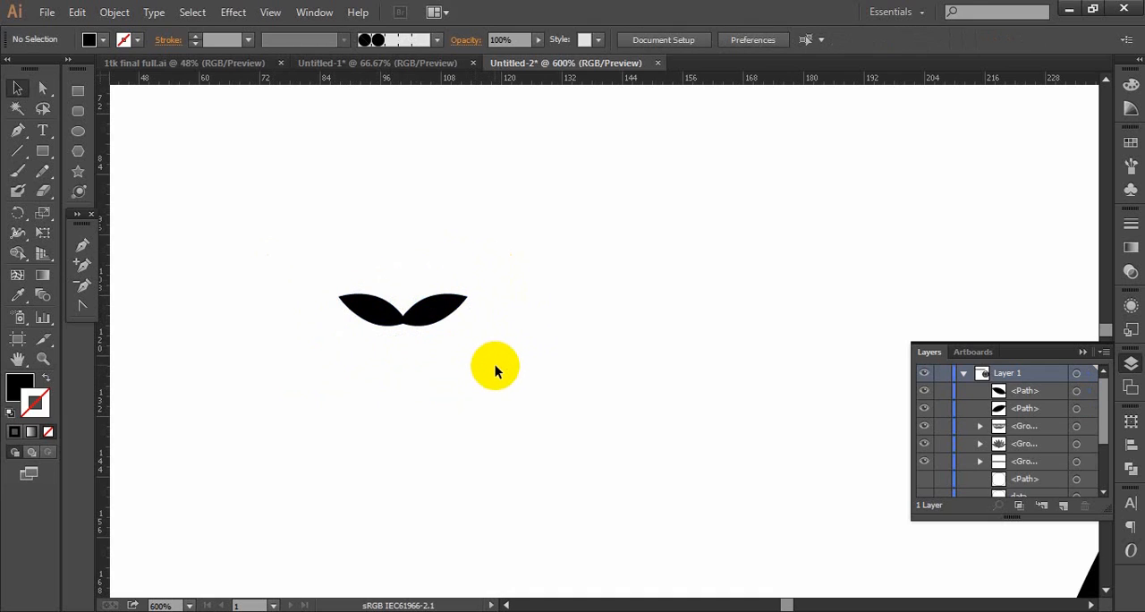
- Paste another leaf, rotate it upright, and place it directly beneath the junction of the leaf pair
{"action": "key", "text": "ctrl+v"}
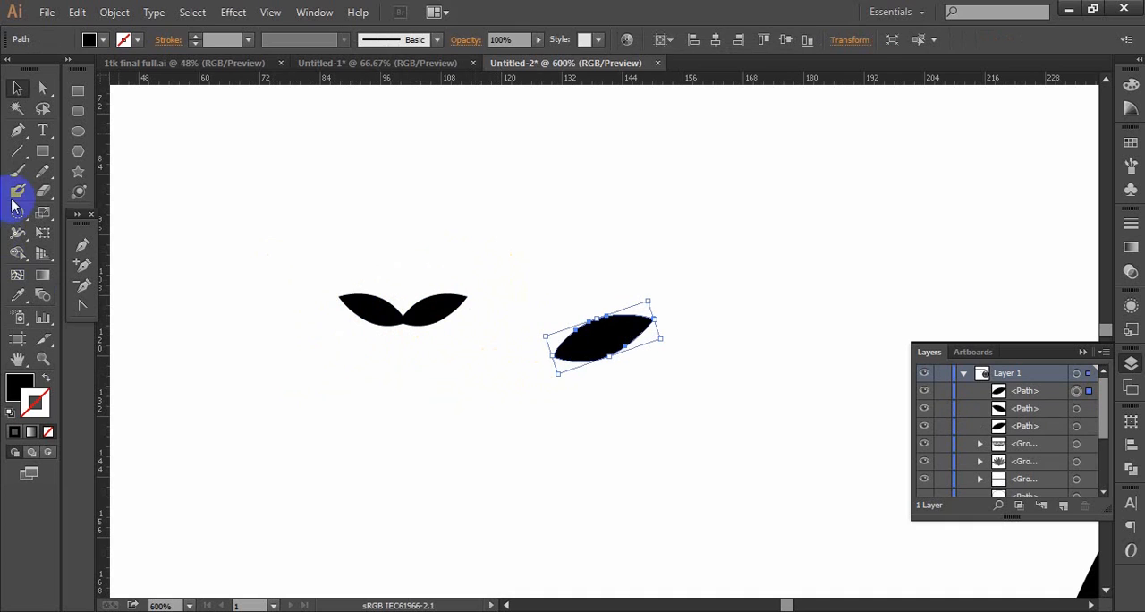
{"action": "left_click_drag", "start_coordinate": [608, 358], "coordinate": [407, 437]}
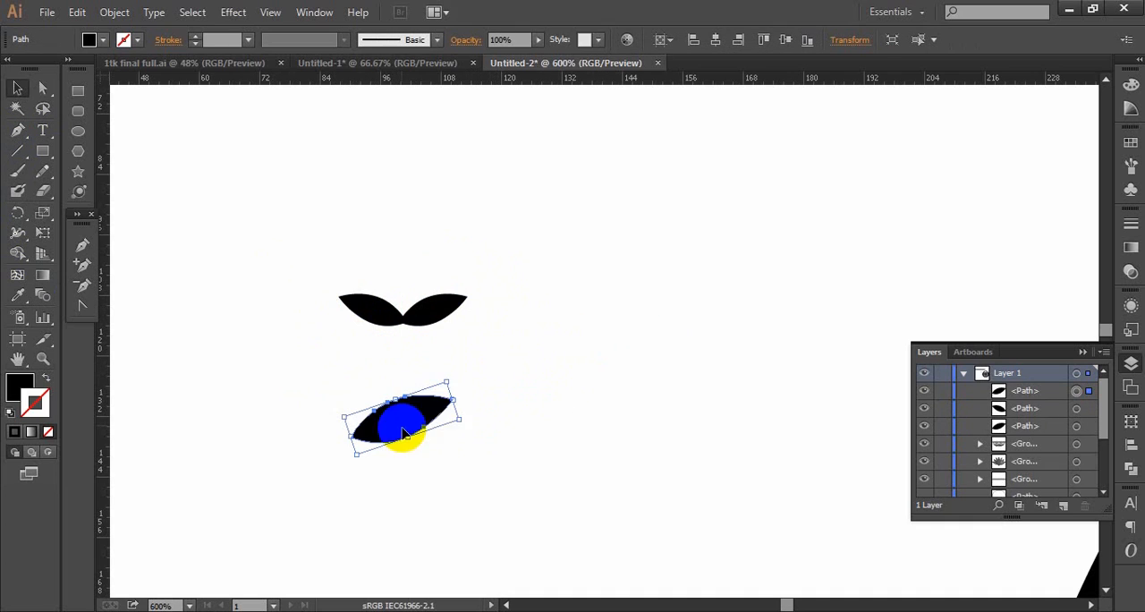
{"action": "left_click_drag", "start_coordinate": [448, 372], "coordinate": [377, 361]}
{"action": "left_click_drag", "start_coordinate": [402, 402], "coordinate": [404, 362]}
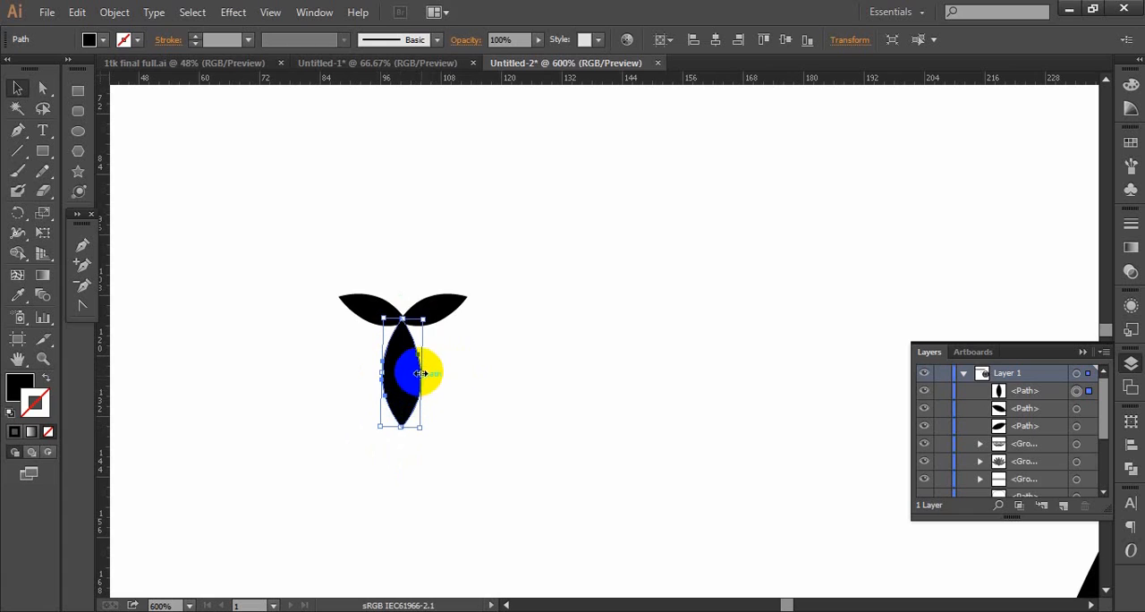
- Widen the upright leaf into a rounded bud shape and recentre it under the leaf pair
{"action": "left_click_drag", "start_coordinate": [423, 373], "coordinate": [452, 373]}
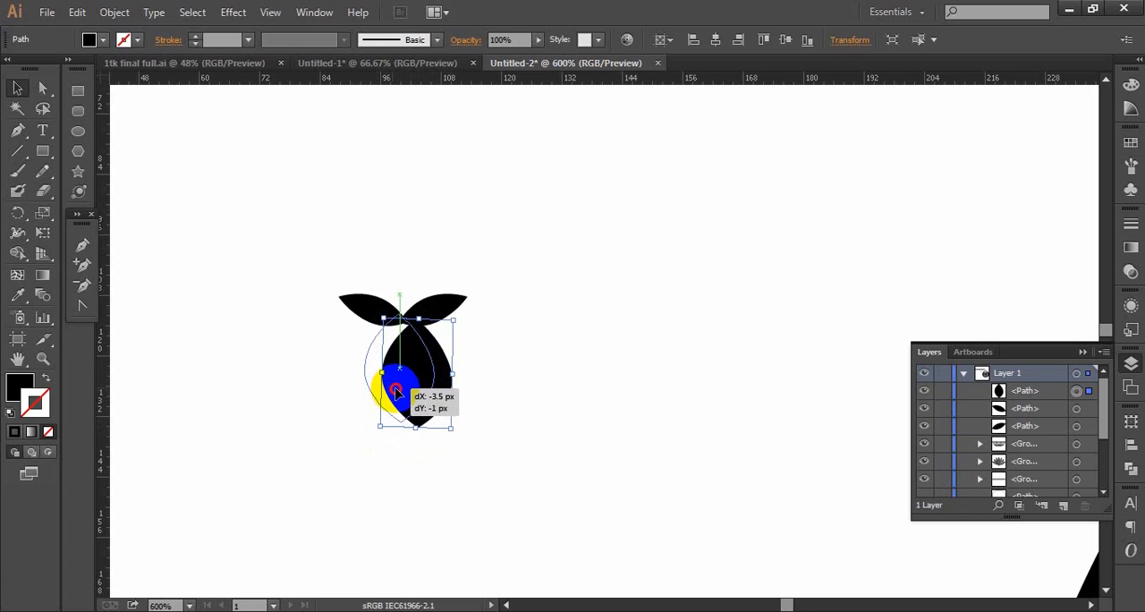
{"action": "left_click_drag", "start_coordinate": [396, 388], "coordinate": [402, 394]}
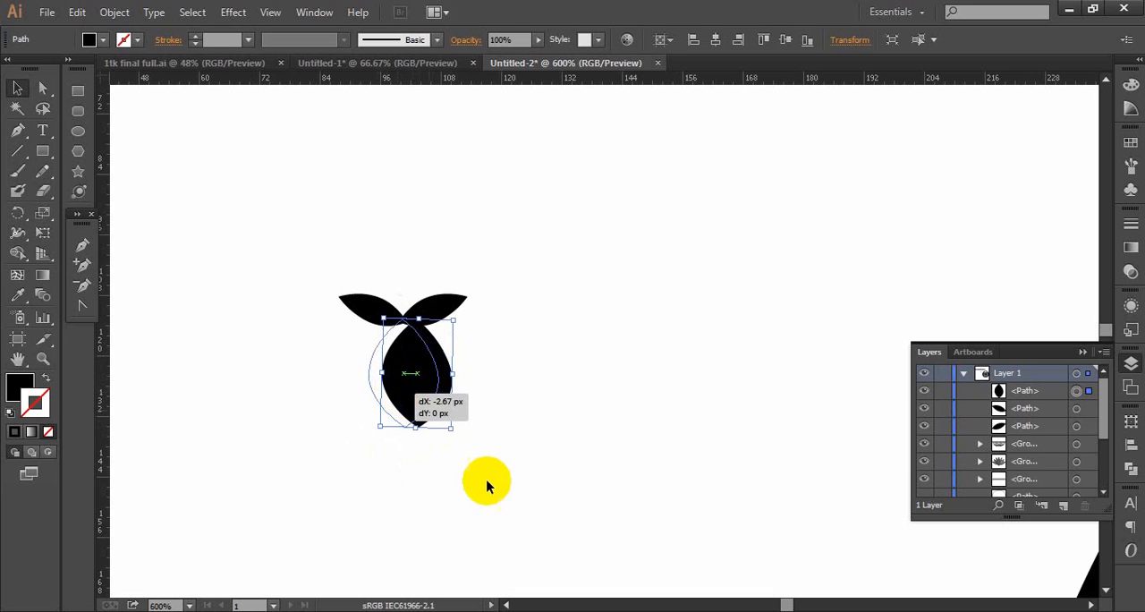
{"action": "left_click", "coordinate": [498, 505]}
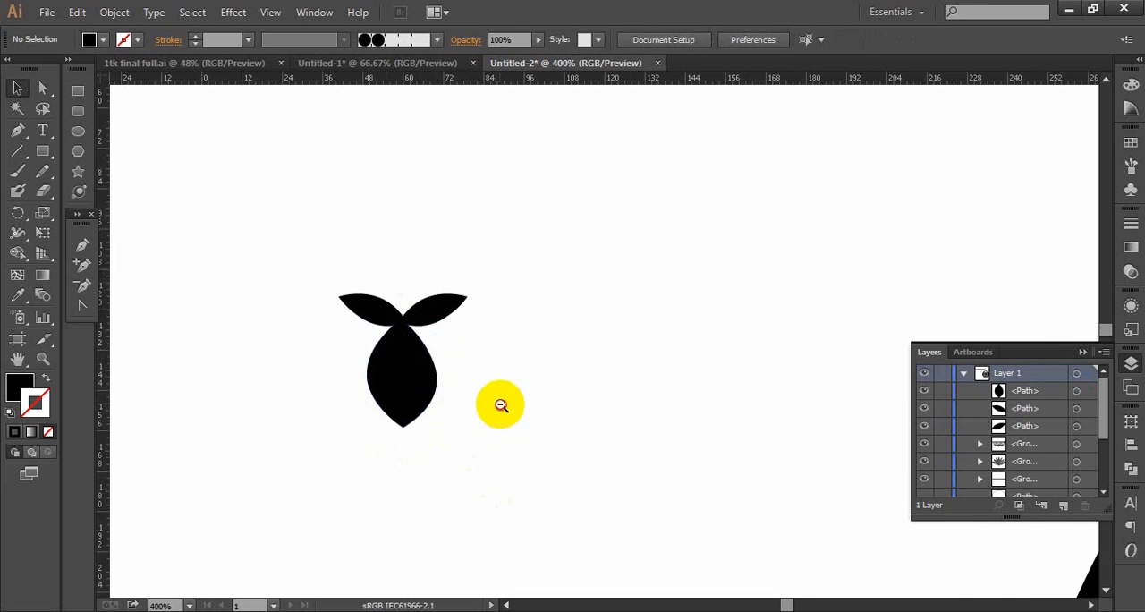
- Move the bud and its two leaves together into the badge, centred above the lotus's middle petal
{"action": "left_click", "coordinate": [501, 404], "text": "ctrl+alt"}
{"action": "left_click", "coordinate": [501, 404], "text": "ctrl+alt"}
{"action": "left_click", "coordinate": [501, 404], "text": "ctrl+alt"}
{"action": "left_click", "coordinate": [501, 404], "text": "ctrl+alt"}
{"action": "left_click_drag", "start_coordinate": [773, 313], "coordinate": [421, 411]}
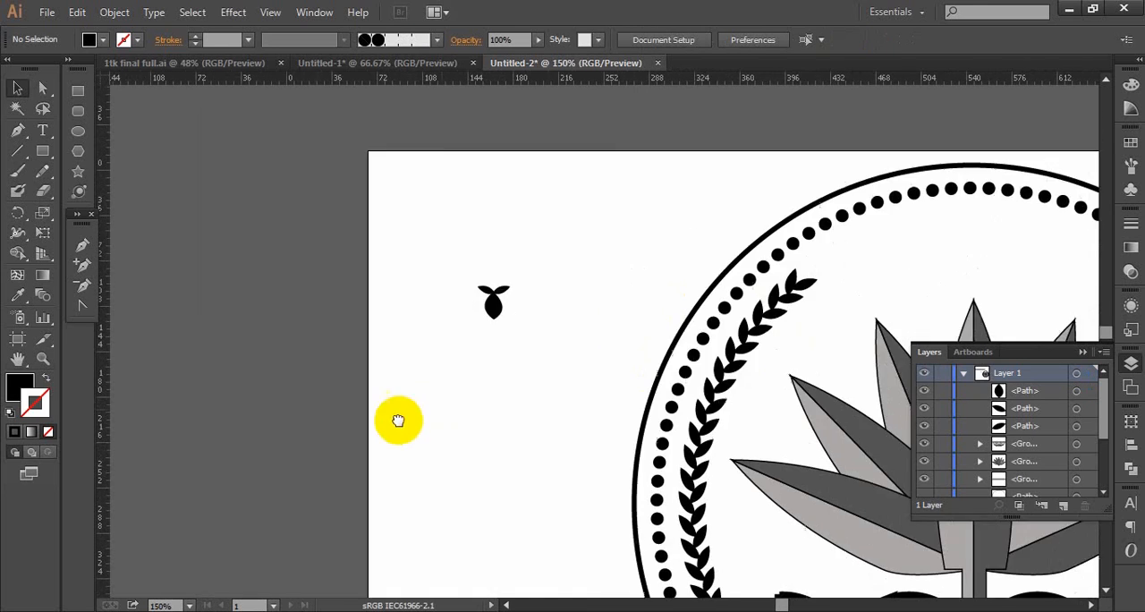
{"action": "left_click", "coordinate": [506, 403], "text": "ctrl+alt"}
{"action": "left_click_drag", "start_coordinate": [488, 348], "coordinate": [336, 409]}
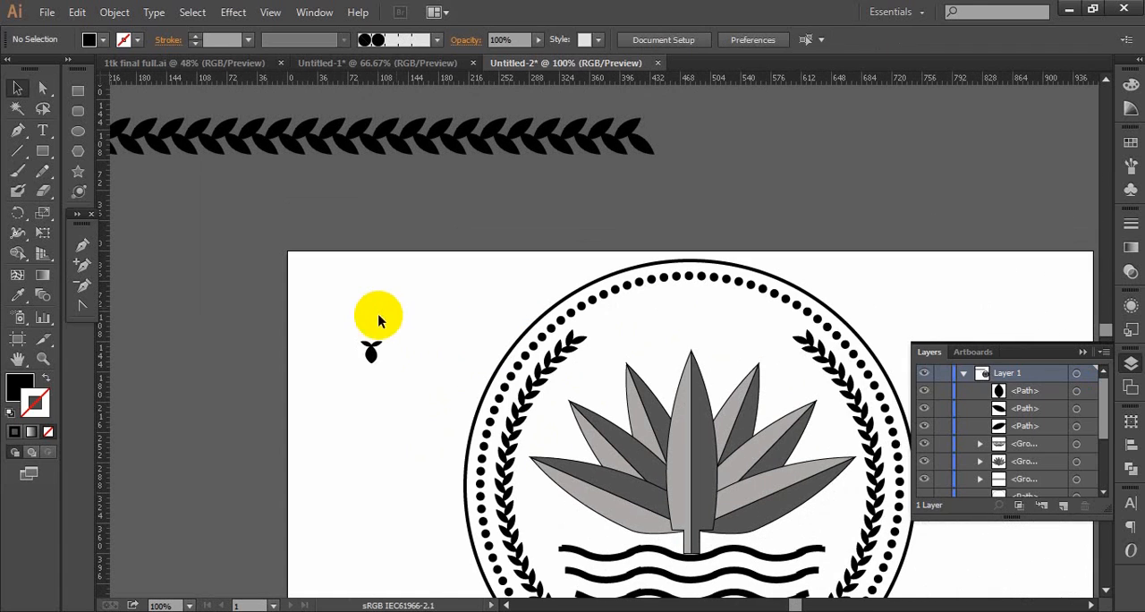
{"action": "left_click_drag", "start_coordinate": [351, 329], "coordinate": [692, 337]}
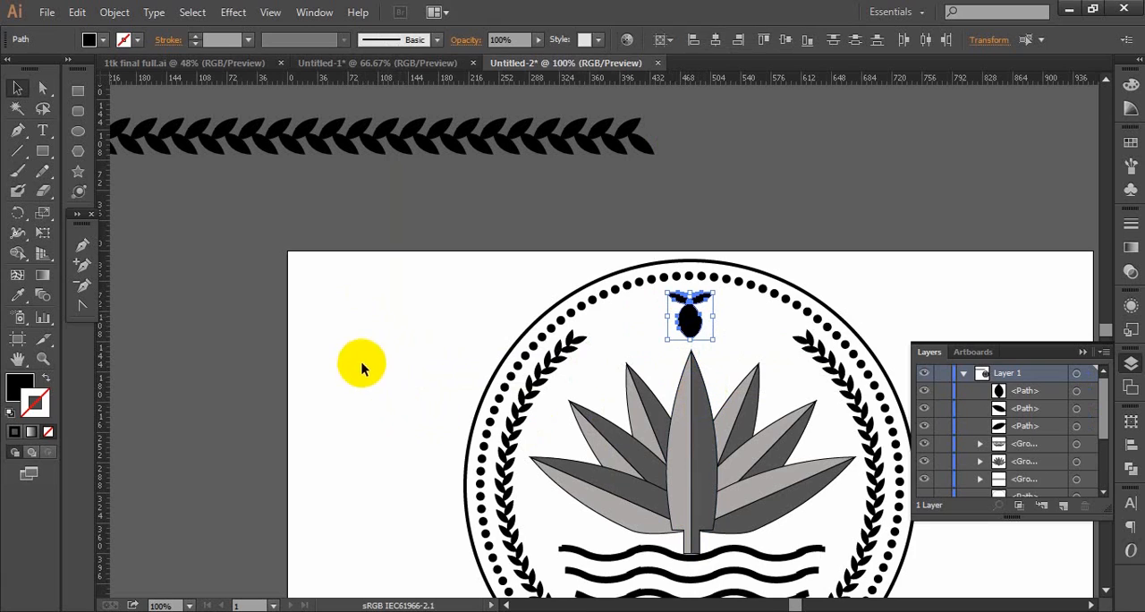
{"action": "left_click", "coordinate": [356, 487]}
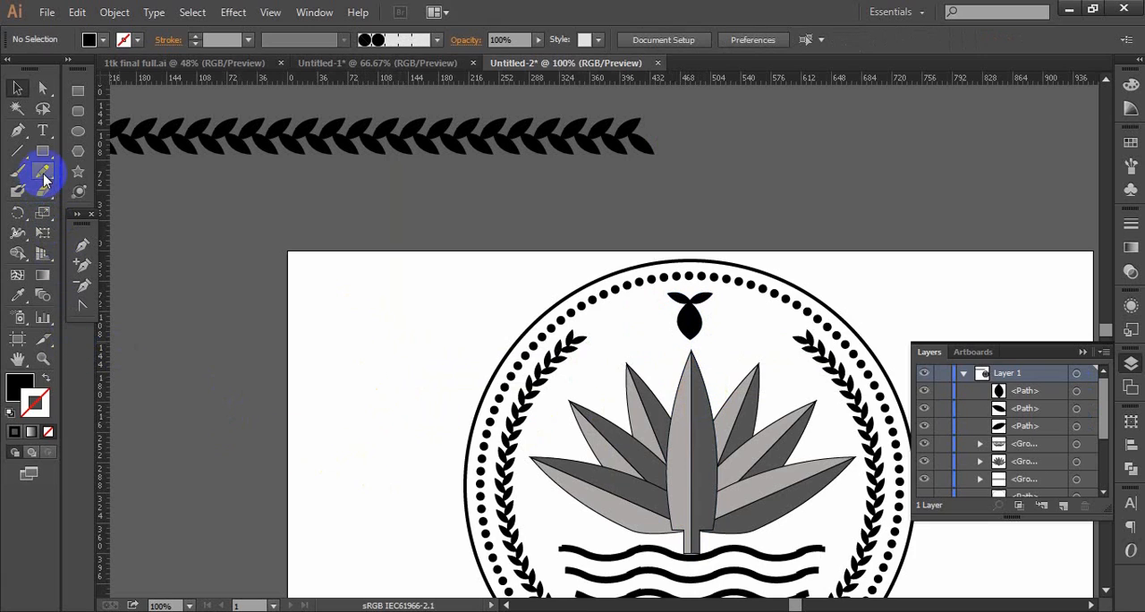
- Draw a small black five-pointed star and place two of them between the left leaf branch and the bud
{"action": "left_click", "coordinate": [85, 178]}
{"action": "left_click_drag", "start_coordinate": [307, 321], "coordinate": [652, 329]}
{"action": "left_click", "coordinate": [17, 88]}
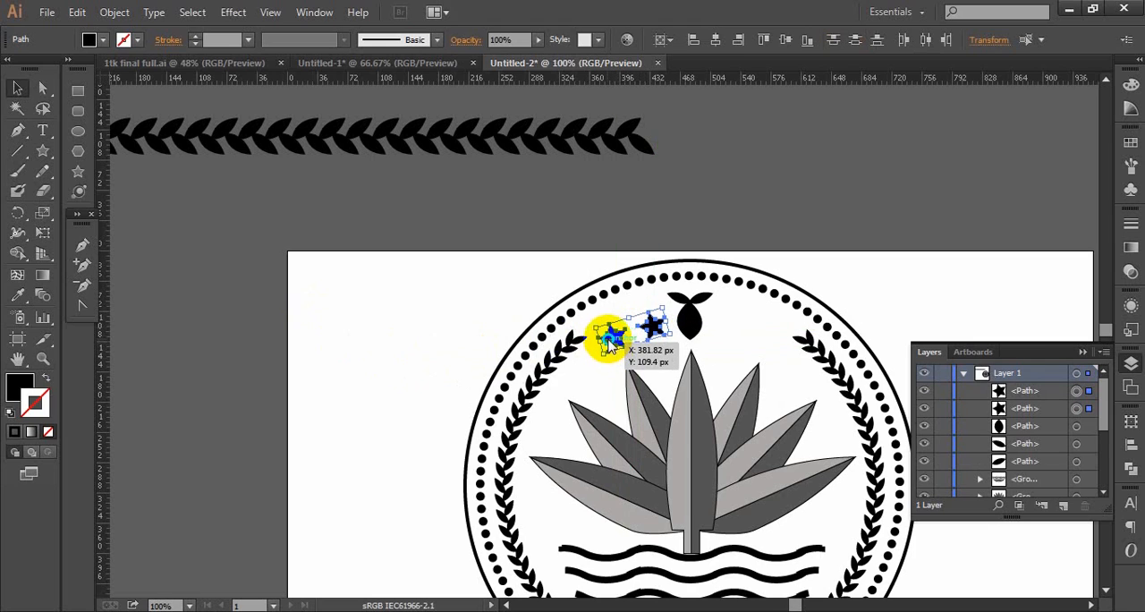
- Make a vertically reflected copy of the two stars and move it about 130 px across to the bud's other side
{"action": "right_click", "coordinate": [608, 339]}
{"action": "mouse_move", "coordinate": [659, 546]}
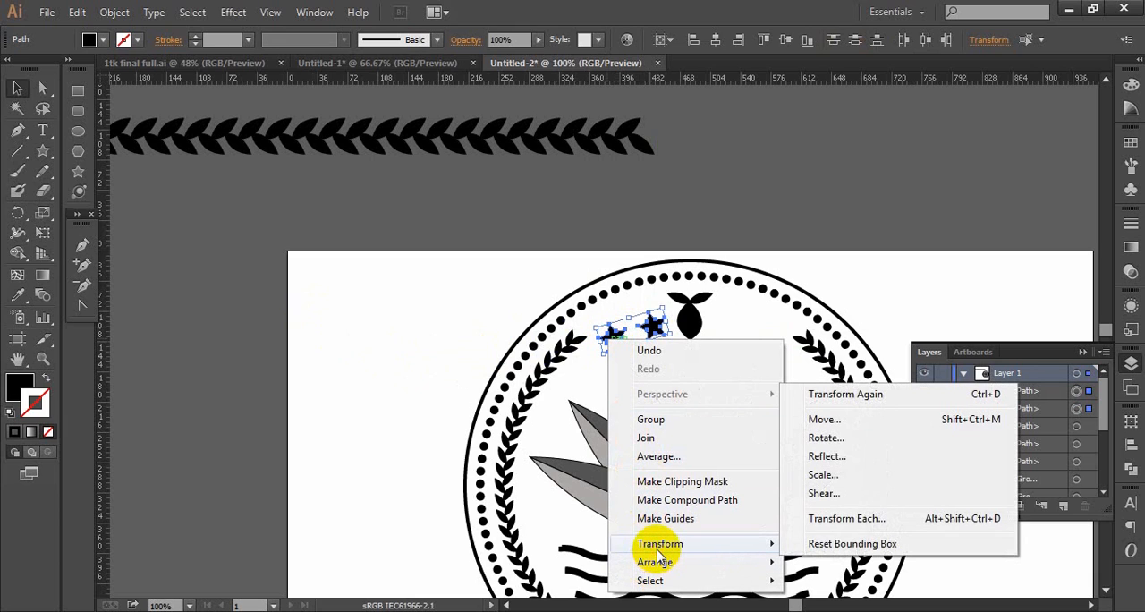
{"action": "left_click", "coordinate": [847, 459]}
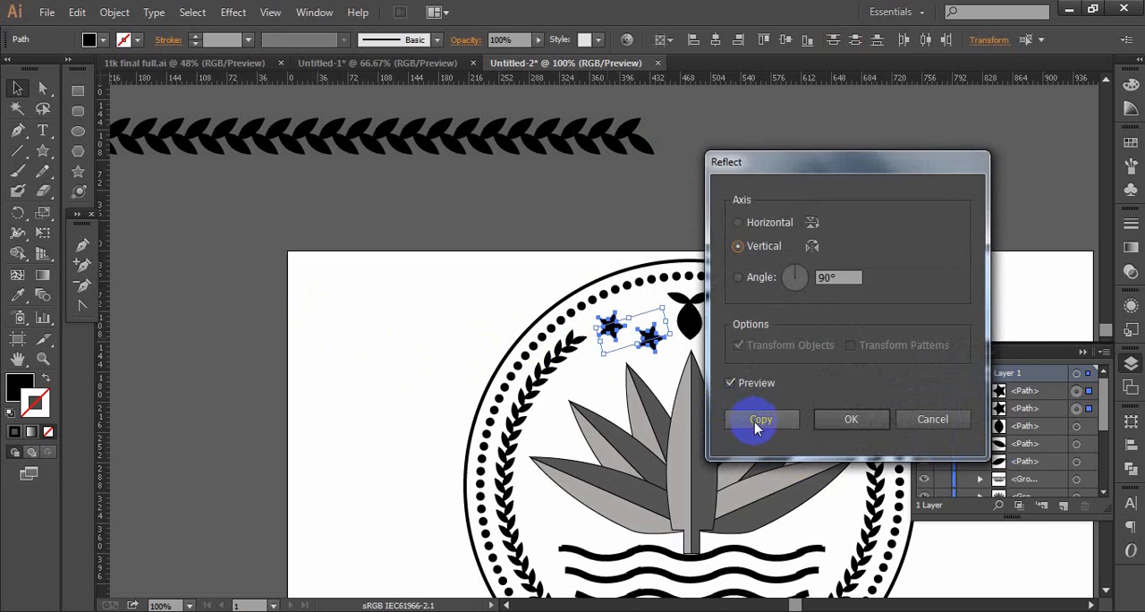
{"action": "left_click", "coordinate": [754, 417]}
{"action": "left_click_drag", "start_coordinate": [643, 338], "coordinate": [759, 337]}
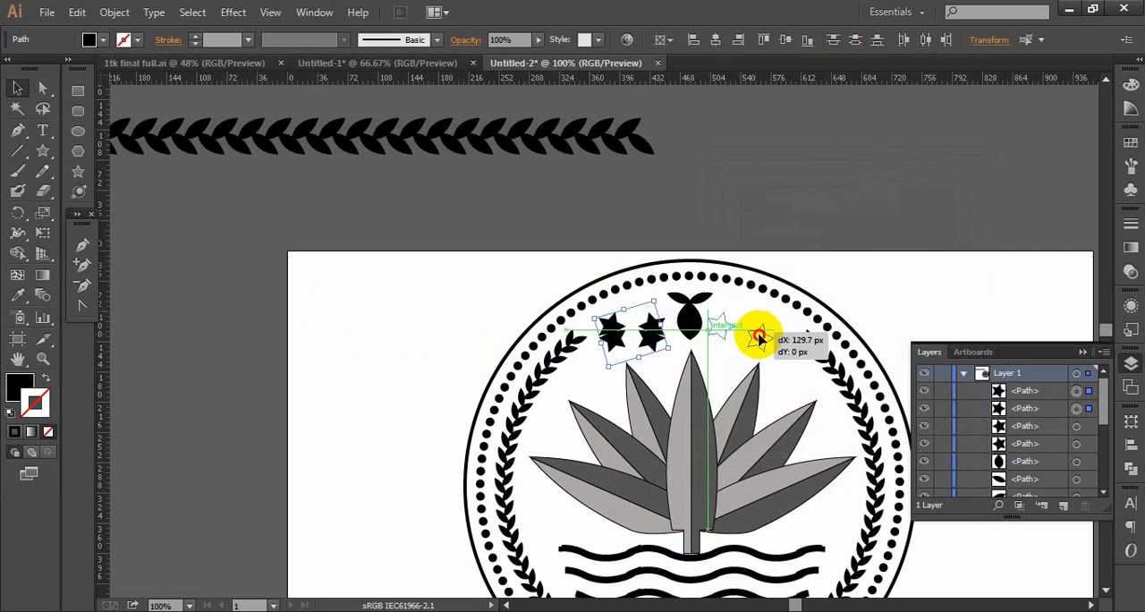
{"action": "left_click_drag", "start_coordinate": [760, 351], "coordinate": [761, 351]}
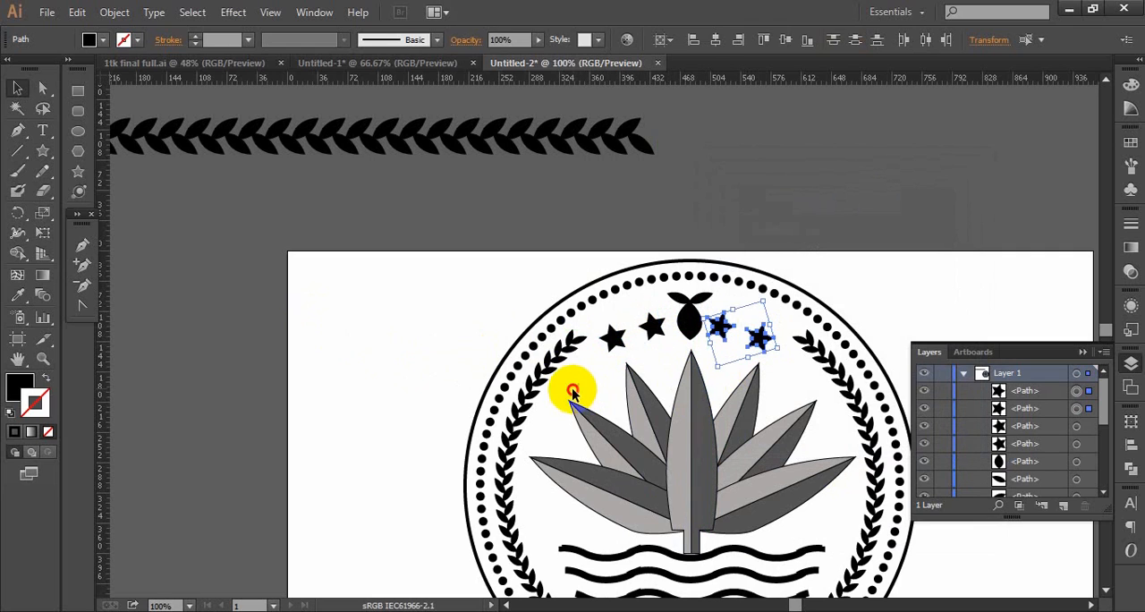
{"action": "left_click", "coordinate": [573, 385]}
- Delete the leftover horizontal leaf row lying above the artboard
{"action": "left_click_drag", "start_coordinate": [577, 377], "coordinate": [554, 354]}
{"action": "left_click_drag", "start_coordinate": [343, 225], "coordinate": [367, 396]}
{"action": "left_click", "coordinate": [340, 196]}
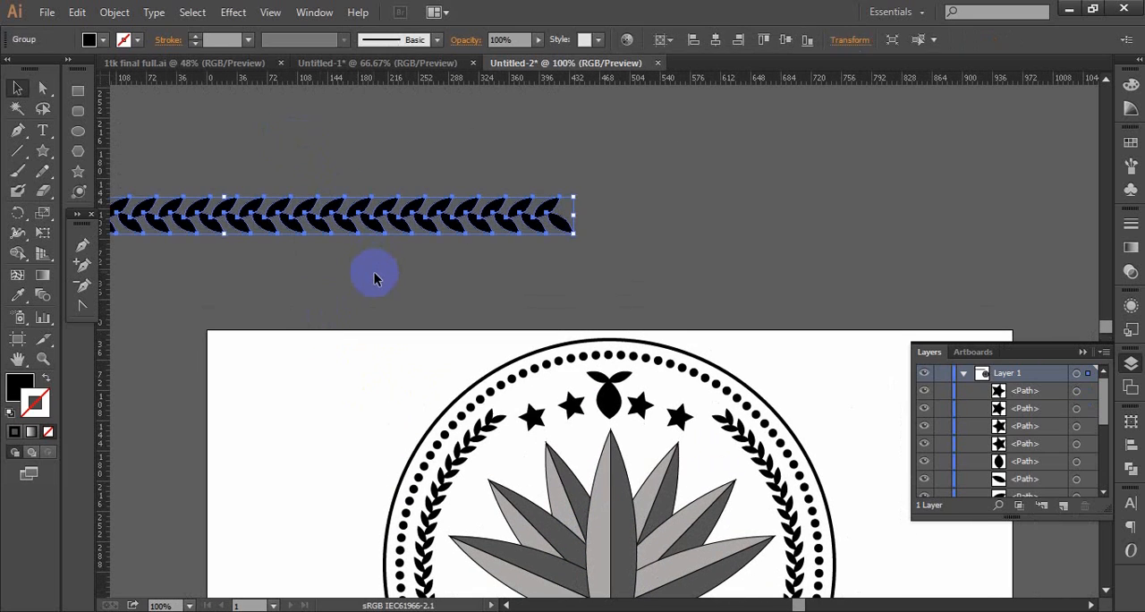
{"action": "key", "text": "Delete"}
{"action": "scroll", "coordinate": [481, 391], "scroll_direction": "down", "scroll_amount": 5}
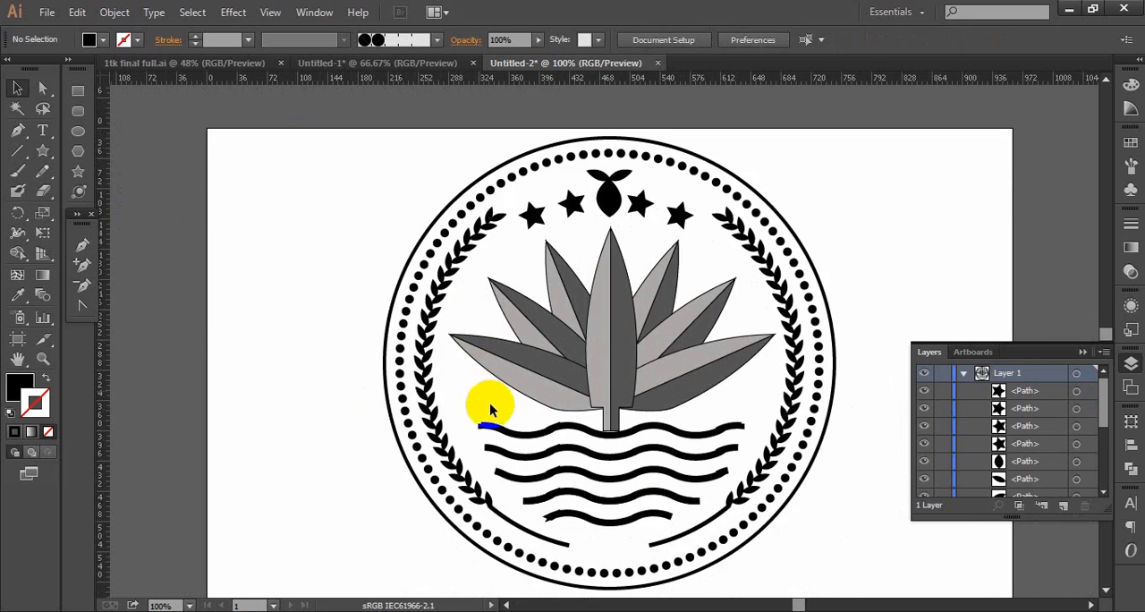